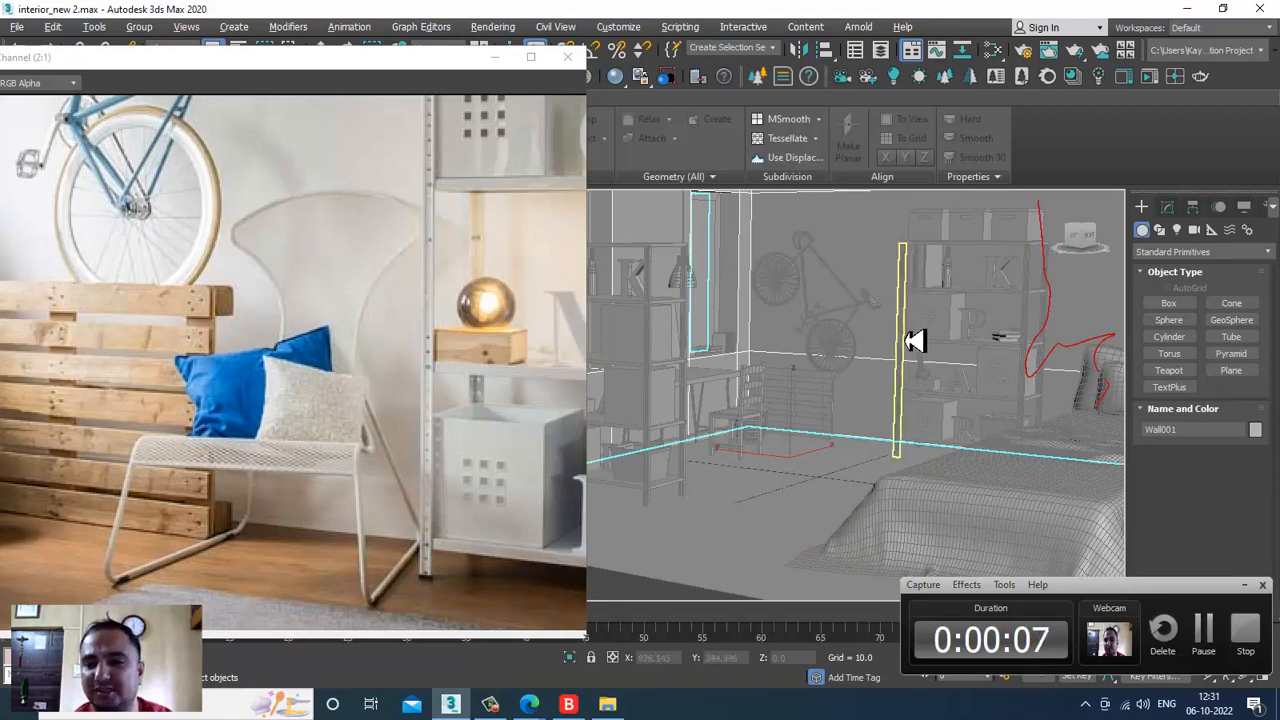
Move the reference image window clear of the toolbars and collapse the modeling ribbon to enlarge the viewport.
scroll(914, 341, down, 4)
alt+middle_drag(914, 341, 895, 369)
scroll(905, 363, up, 4)
scroll(905, 363, down, 2)
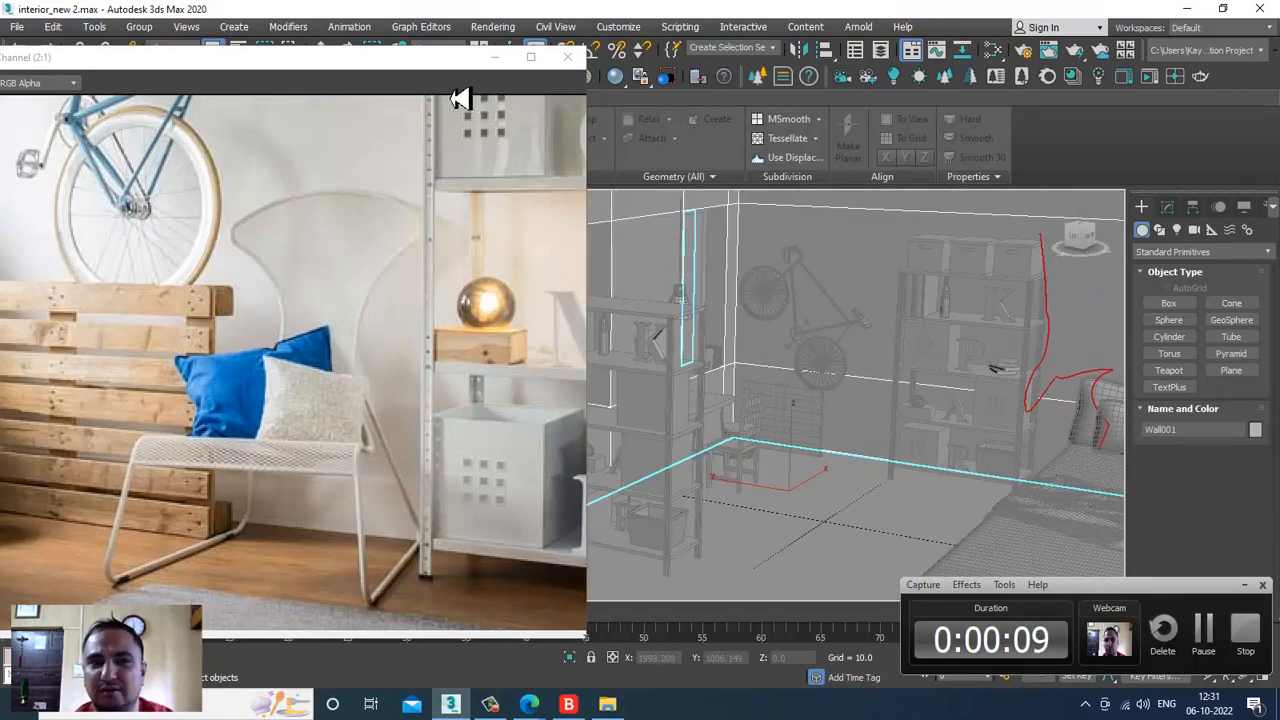
drag(416, 62, 366, 194)
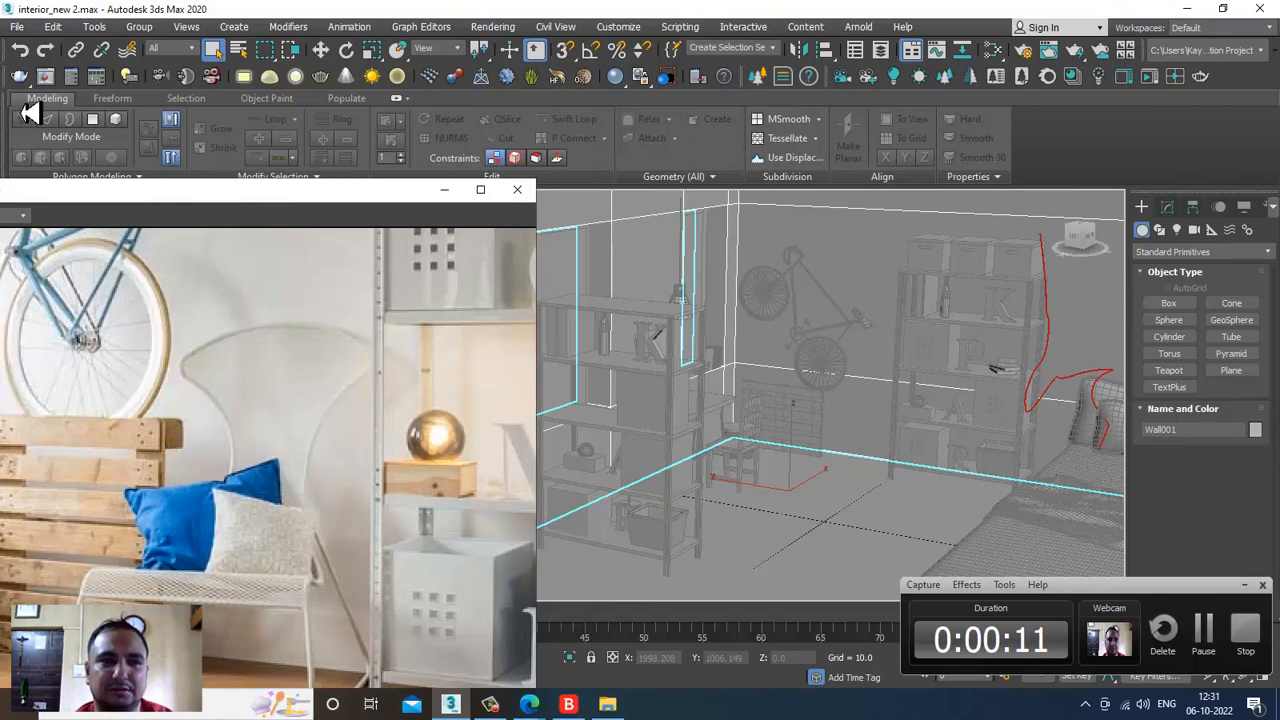
double_click(45, 99)
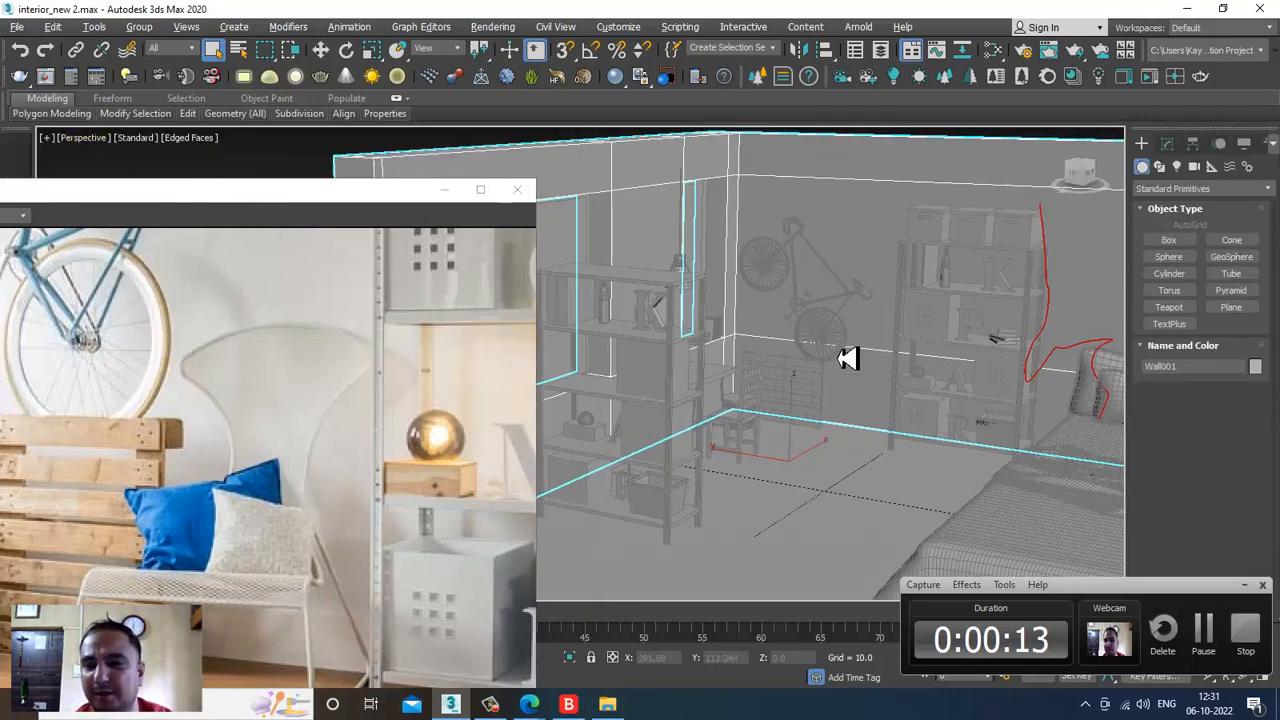
middle_drag(848, 358, 837, 360)
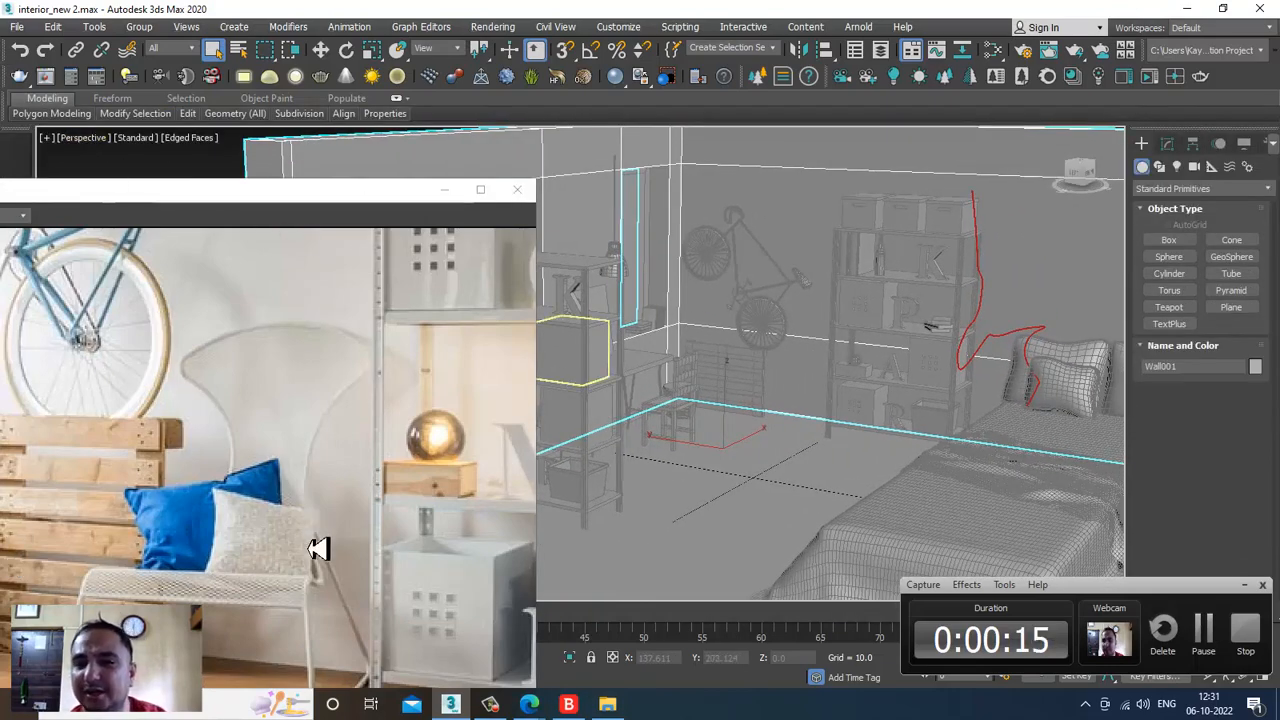
alt+middle_drag(1014, 409, 957, 397)
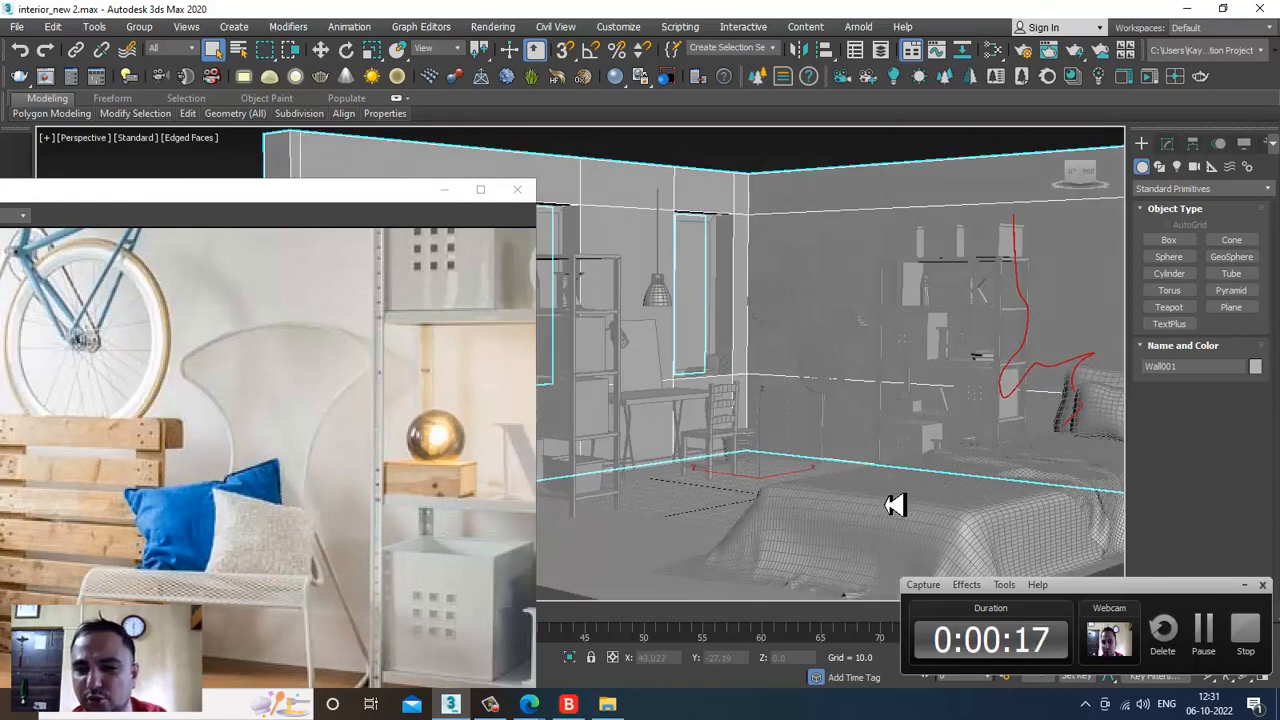
click(1205, 640)
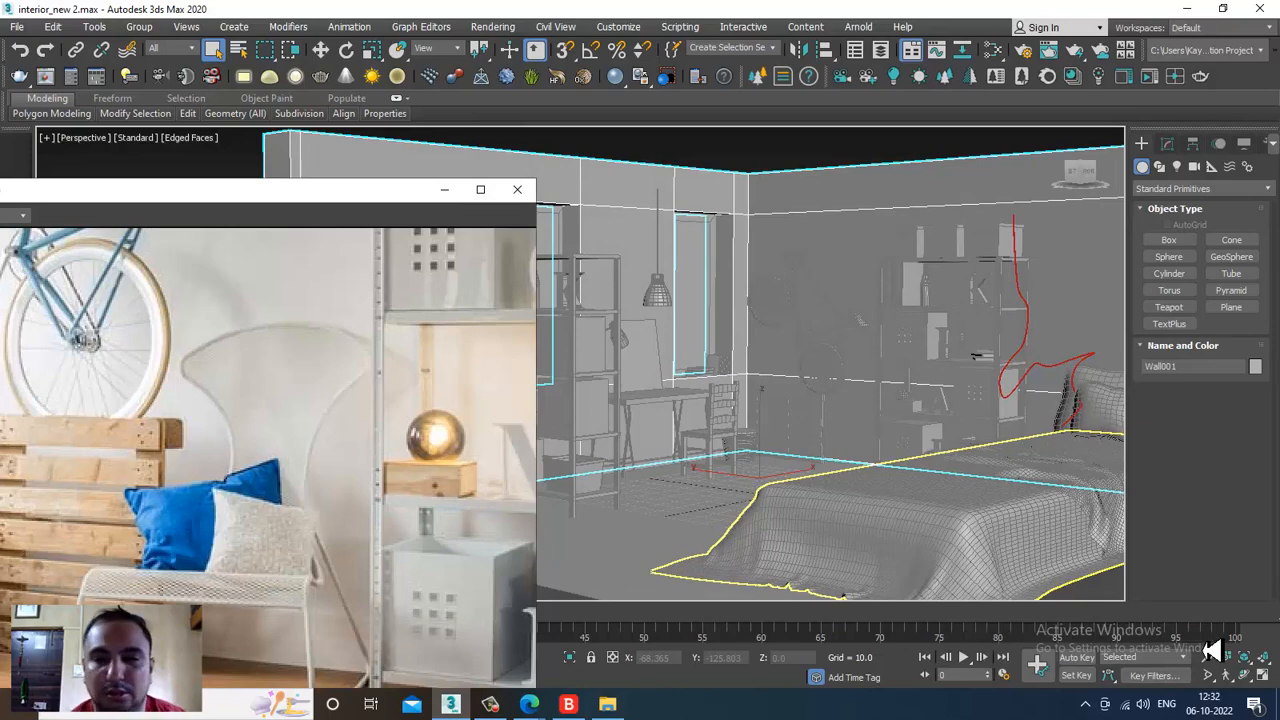
alt+middle_drag(830, 367, 867, 374)
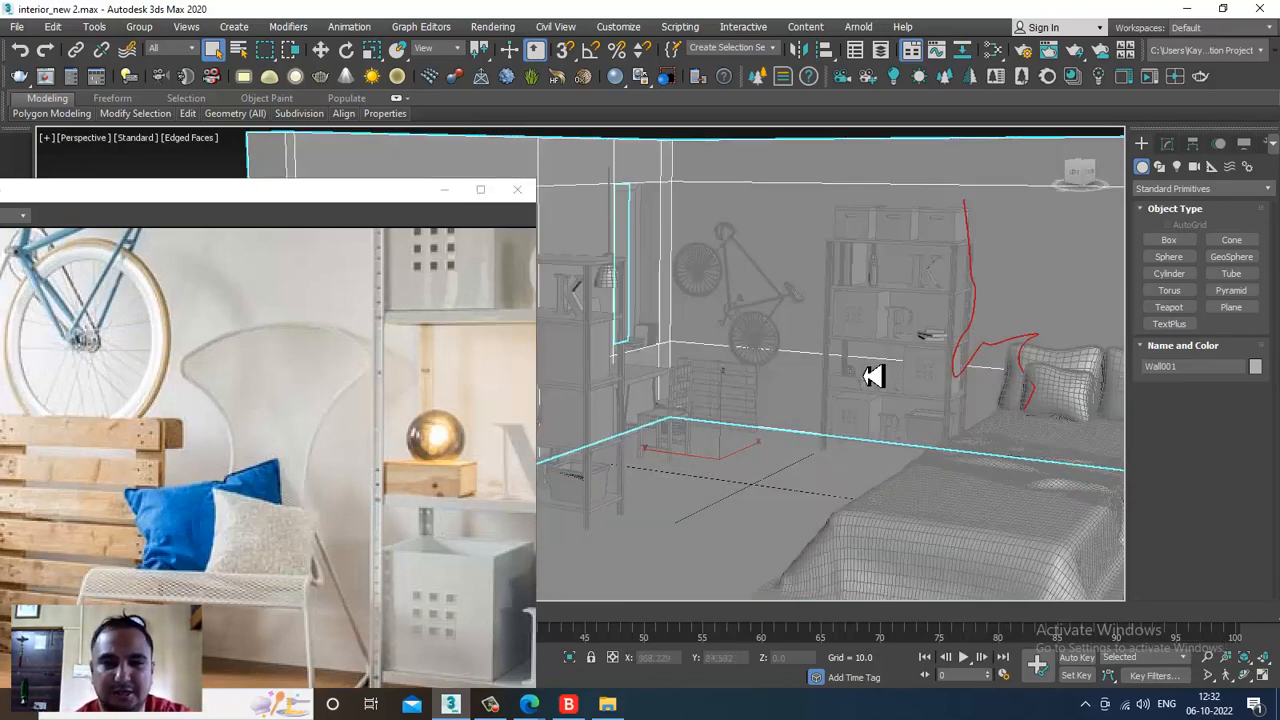
Reposition the reference image window and frame its photo closely on the white wire chair.
drag(293, 191, 301, 143)
middle_drag(309, 468, 306, 363)
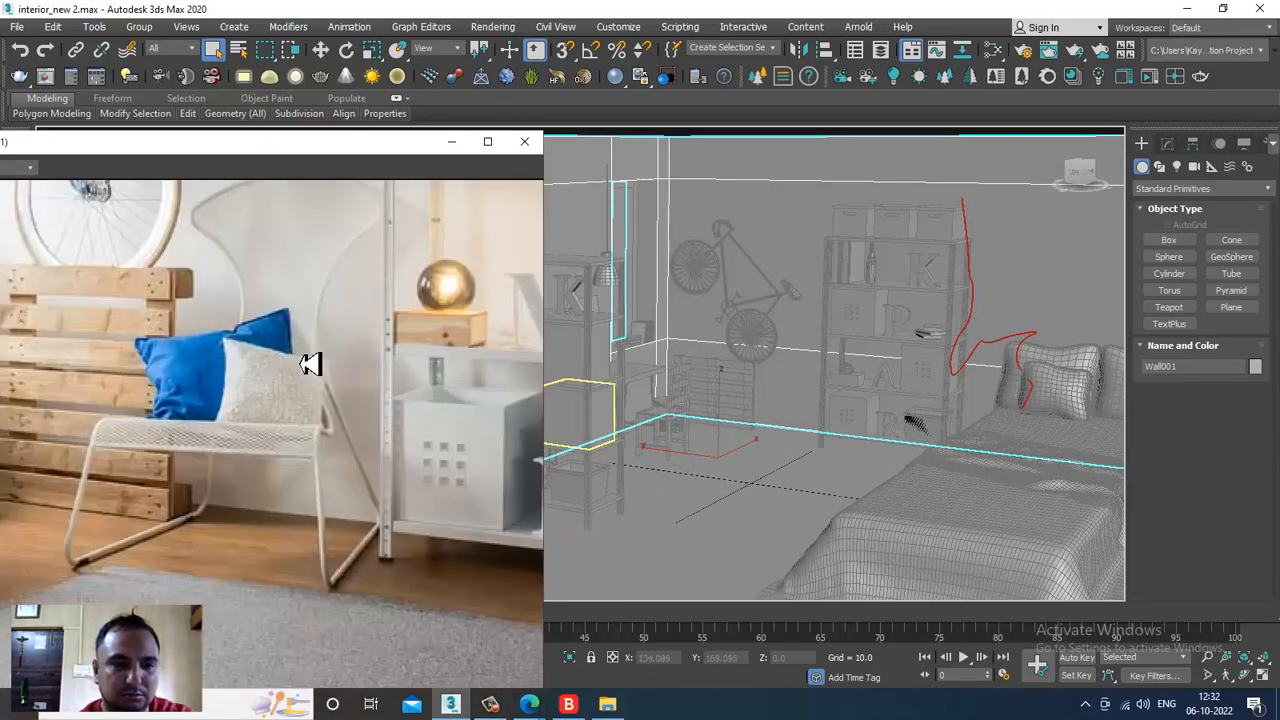
scroll(260, 411, down, 2)
scroll(155, 517, up, 2)
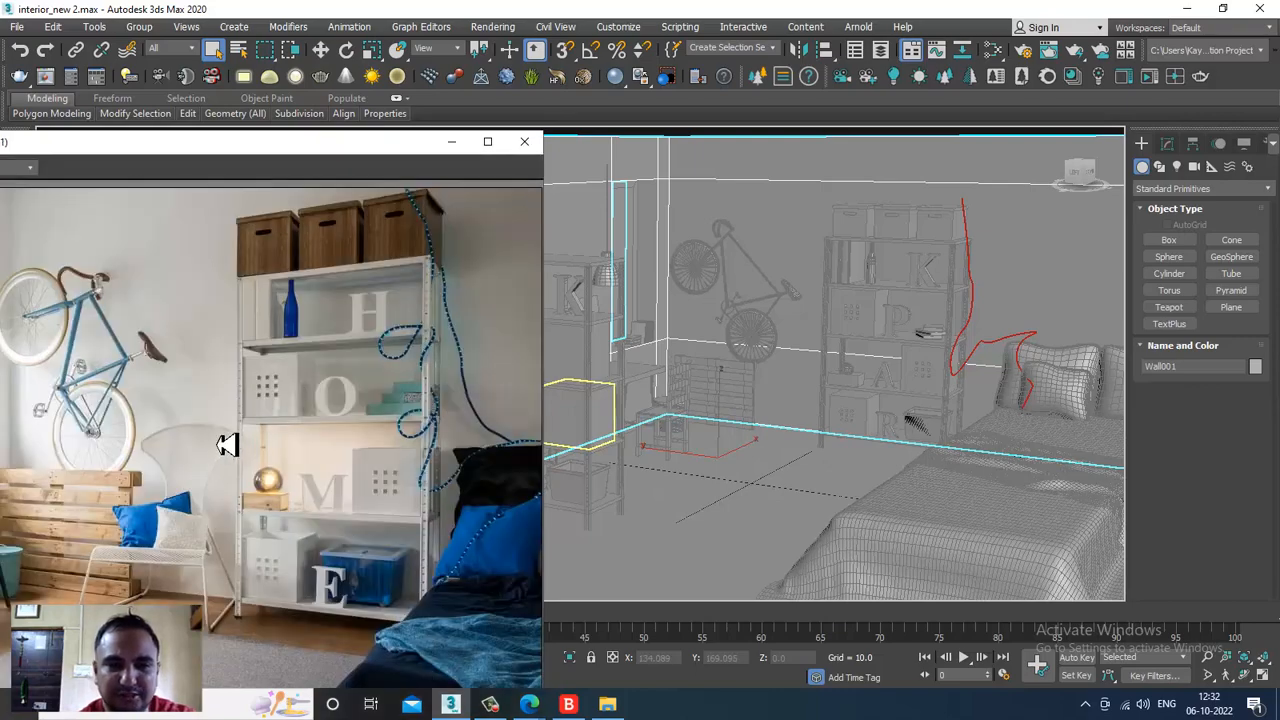
scroll(274, 434, up, 2)
middle_drag(207, 441, 266, 406)
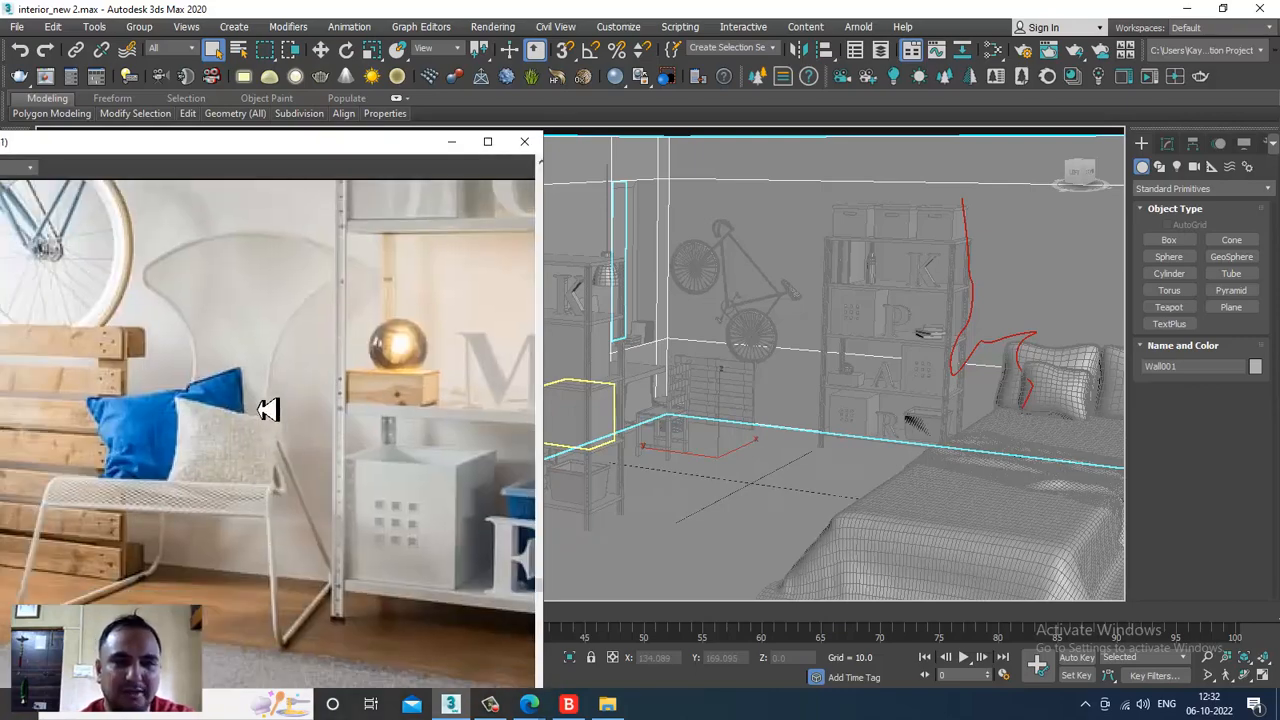
Inspect the room in the front and left views around the shelving and the bed.
key(alt+w)
scroll(944, 266, down, 2)
key(alt+w)
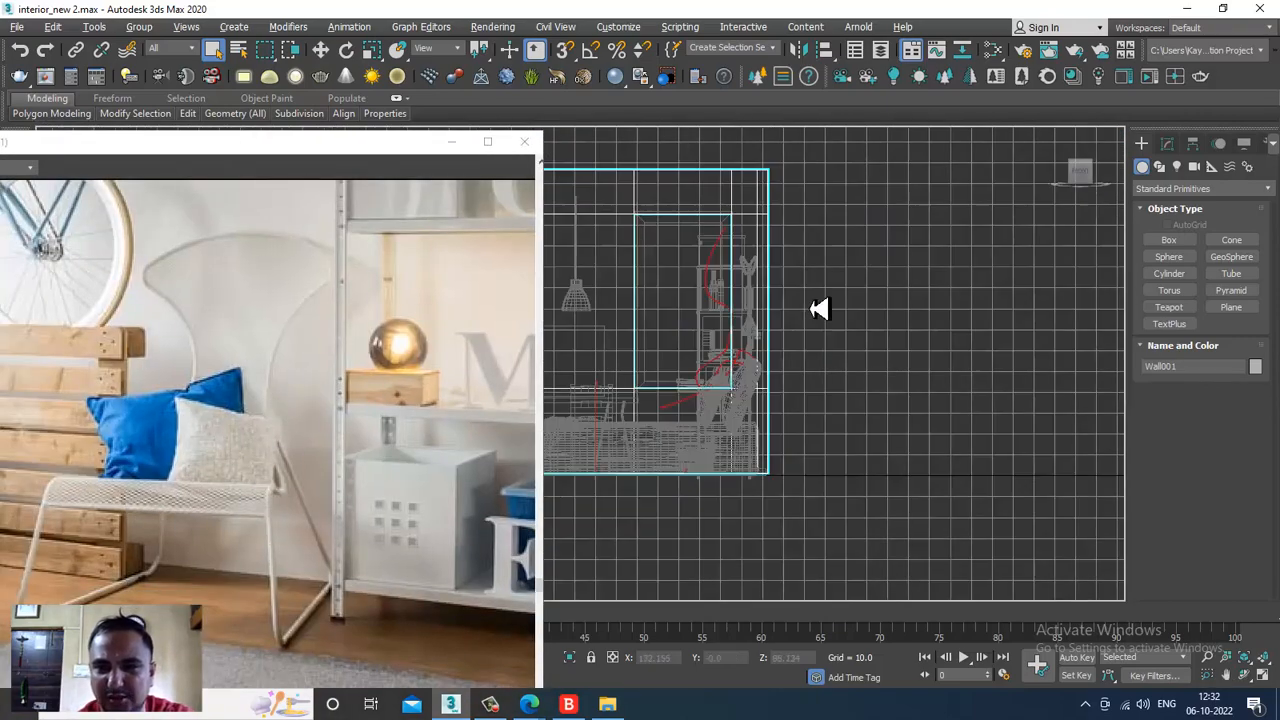
middle_drag(820, 308, 1018, 303)
key(alt+w)
scroll(571, 470, down, 2)
key(alt+w)
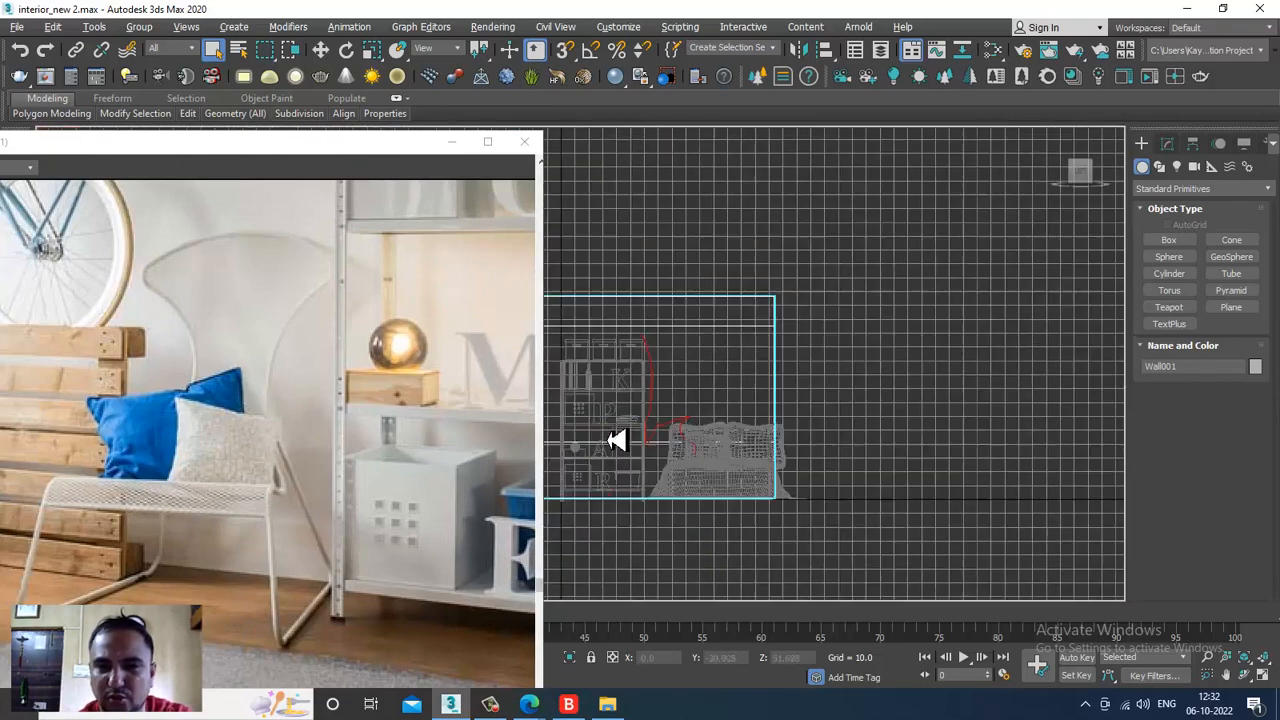
middle_drag(614, 437, 860, 366)
scroll(800, 397, up, 3)
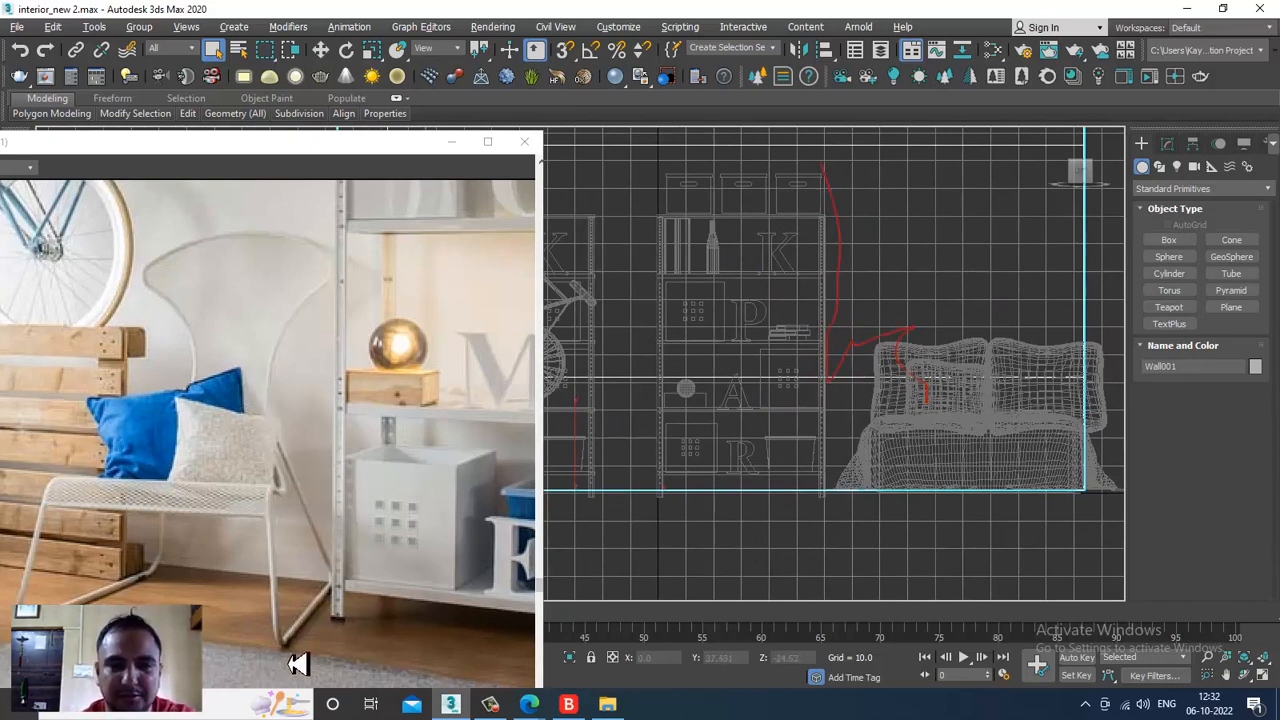
Draw the wire chair's side profile as a straight-segment Line in the maximized front view, running from backrest to floor and up around the seat.
key(alt+w)
right_click(908, 291)
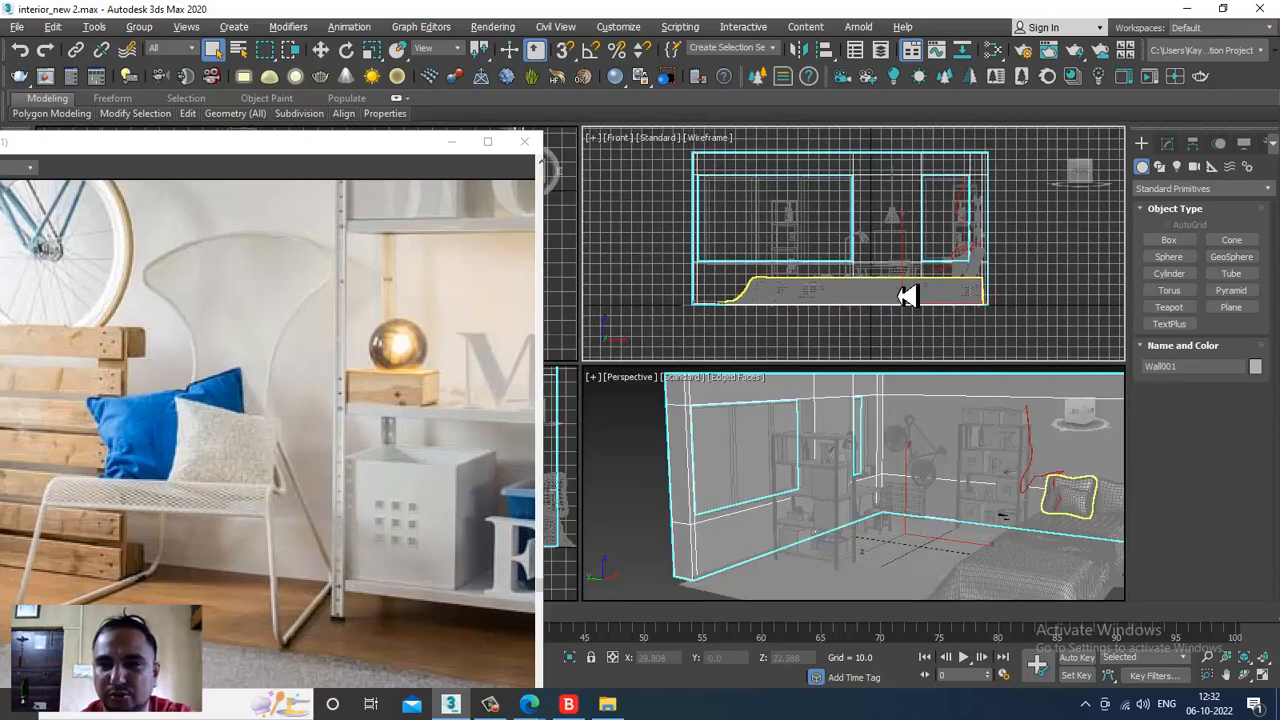
key(alt+w)
scroll(913, 323, up, 3)
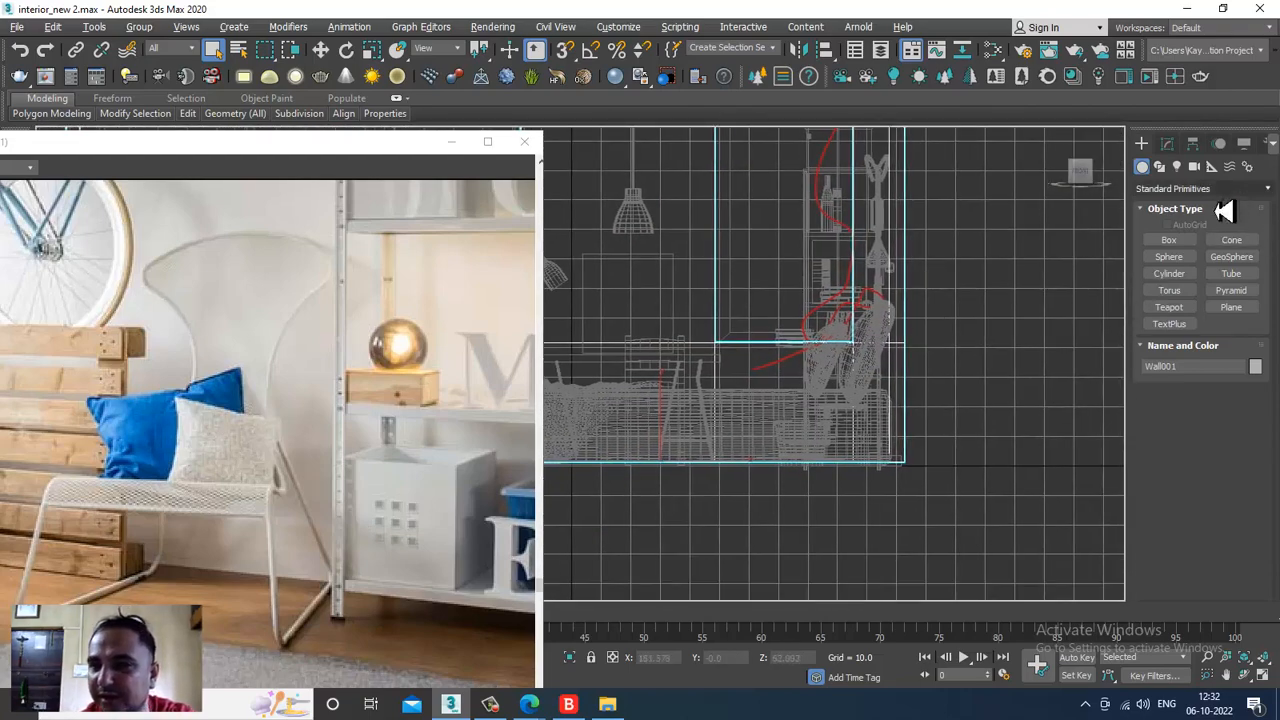
click(1159, 167)
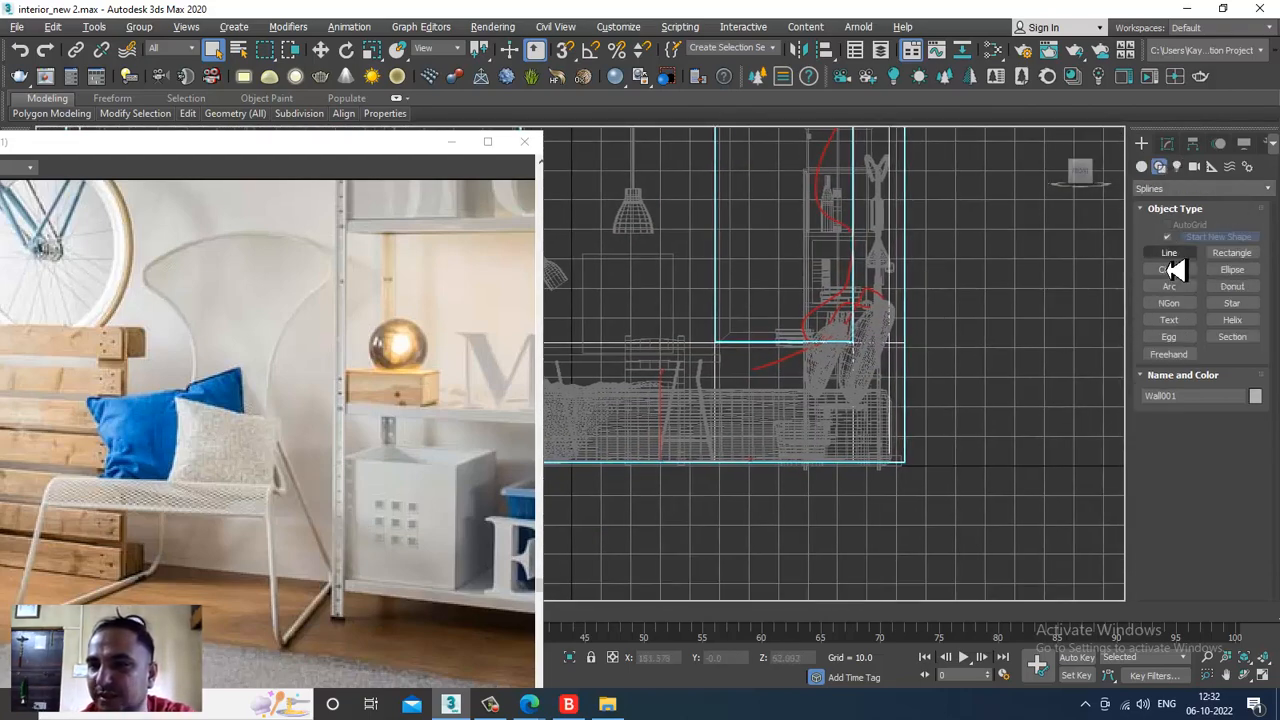
click(1168, 252)
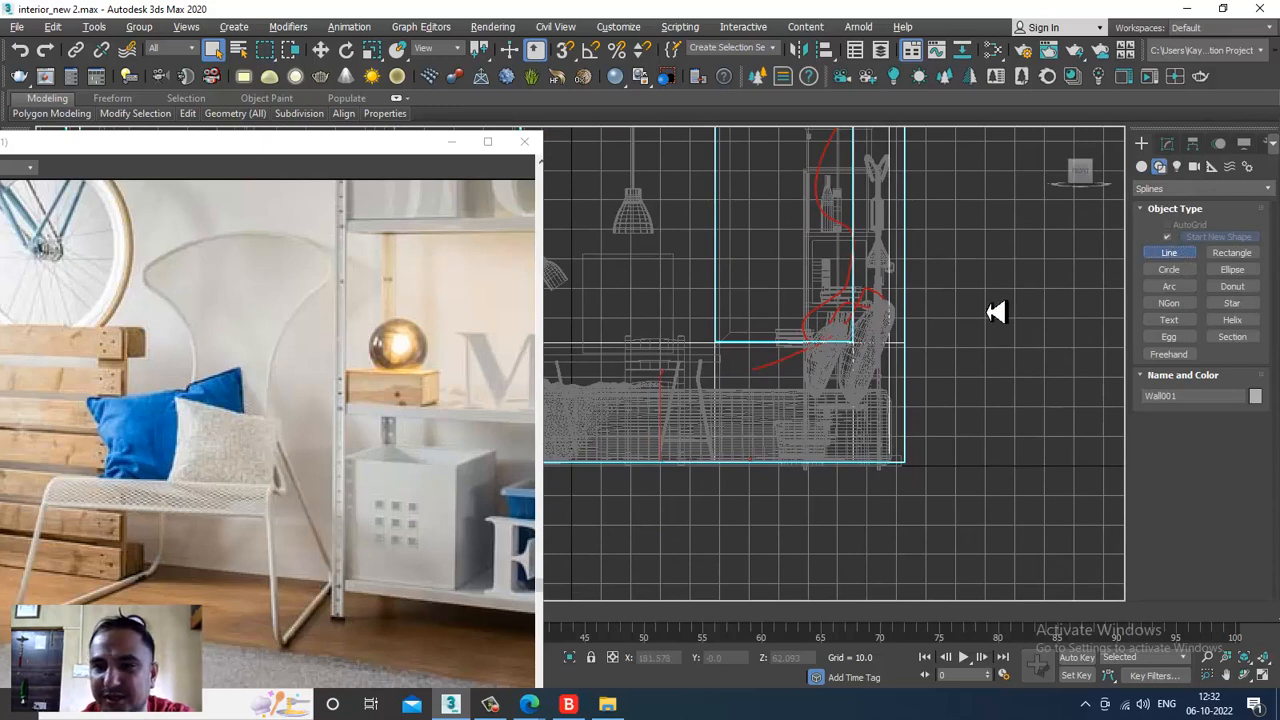
click(920, 232)
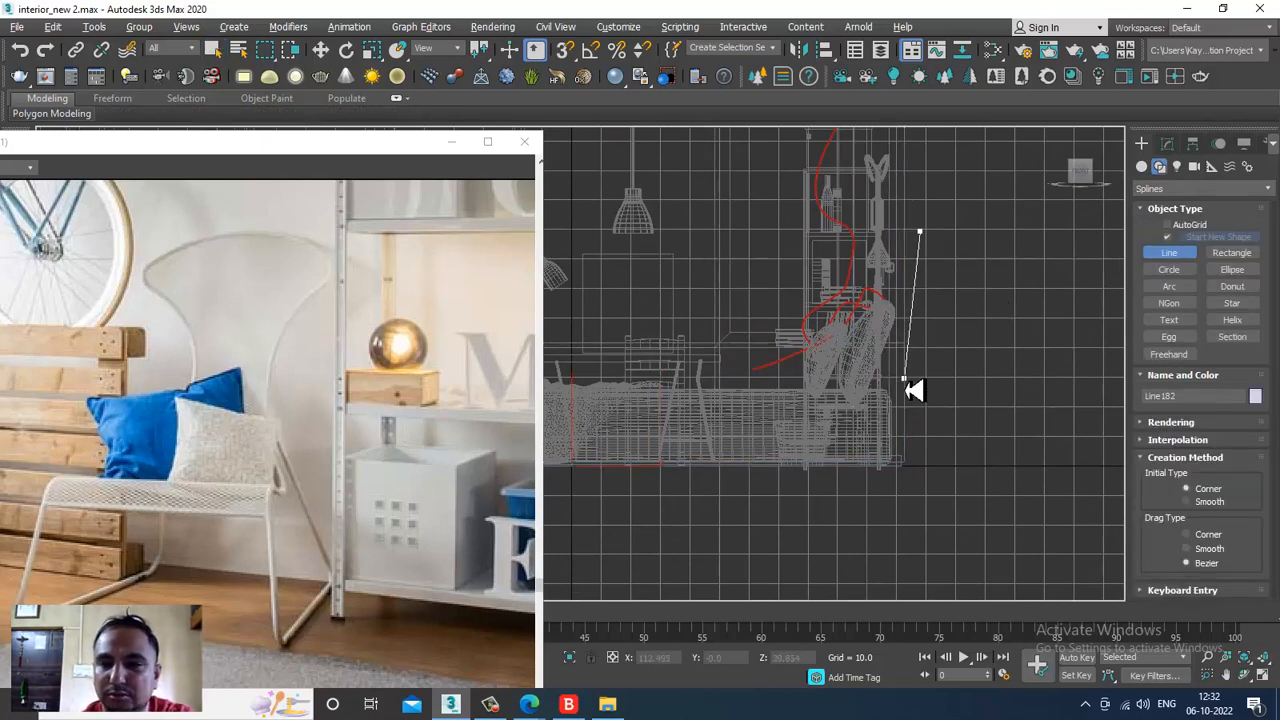
click(904, 385)
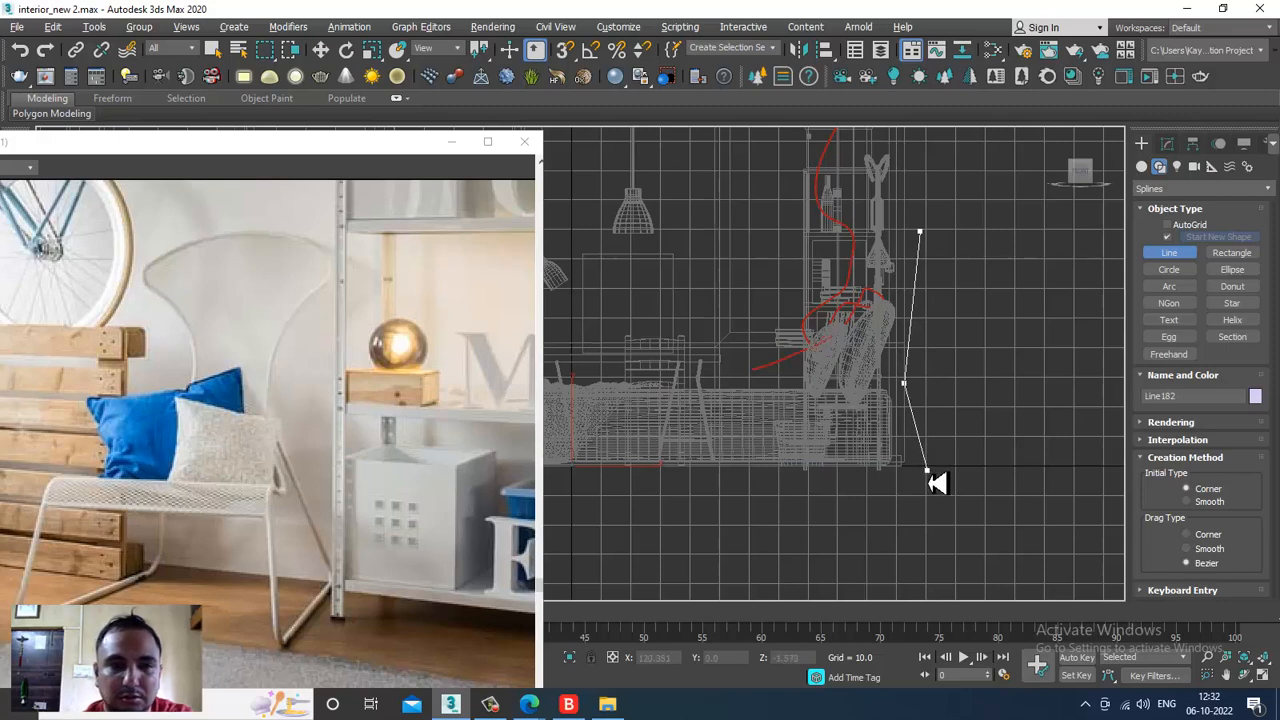
click(927, 470)
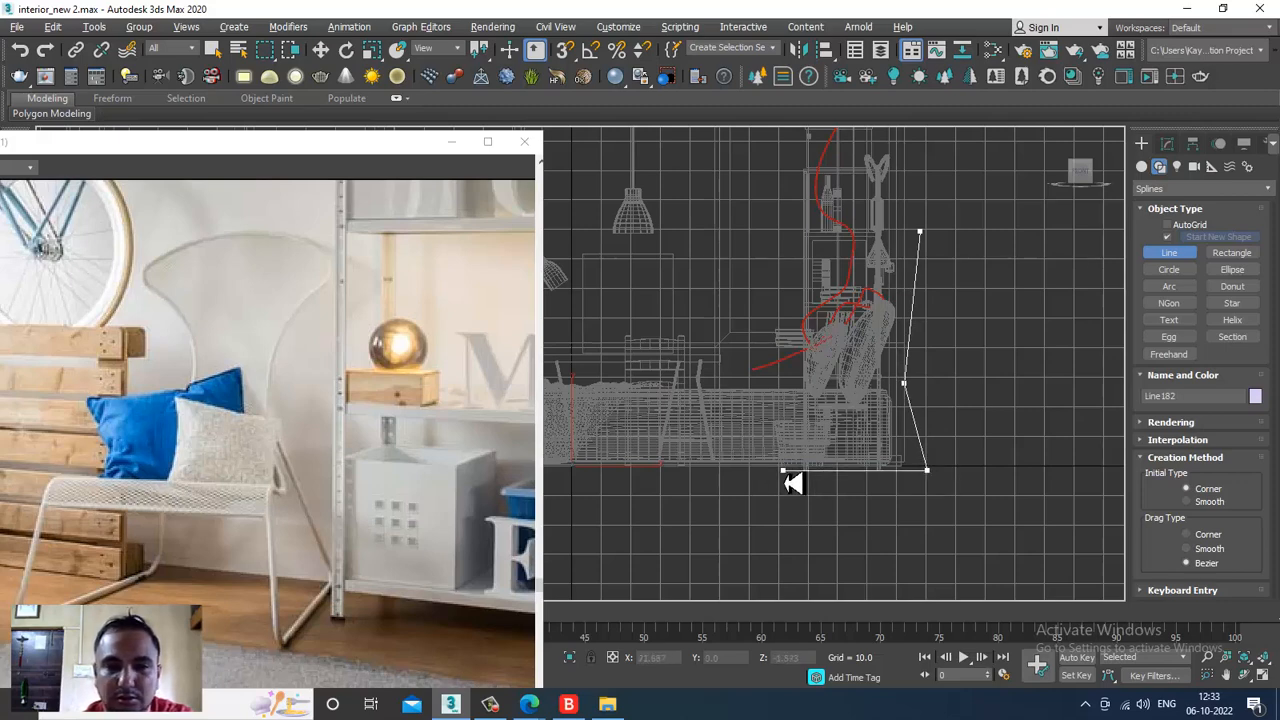
click(783, 473)
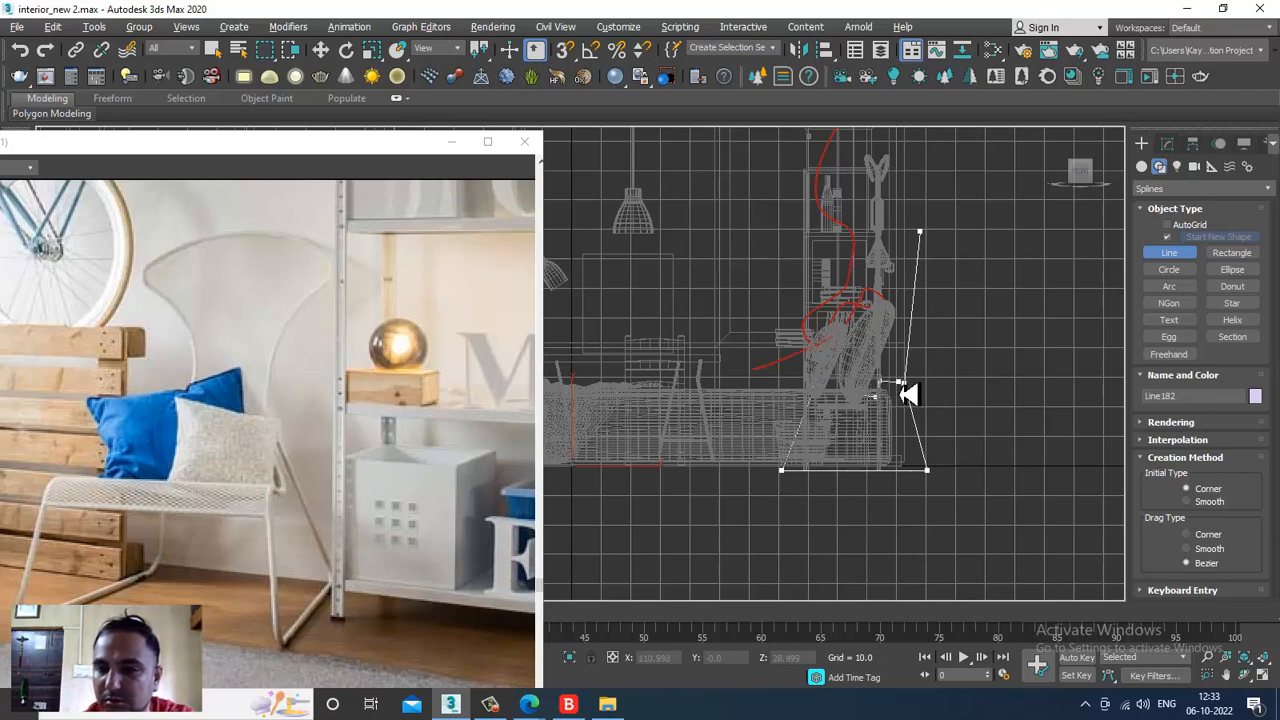
Finish the line, show it in the maximized perspective view, and select corner vertices of the chair profile in vertex mode.
key(w)
key(alt+w)
middle_click(1051, 523)
key(alt+w)
scroll(948, 449, up, 3)
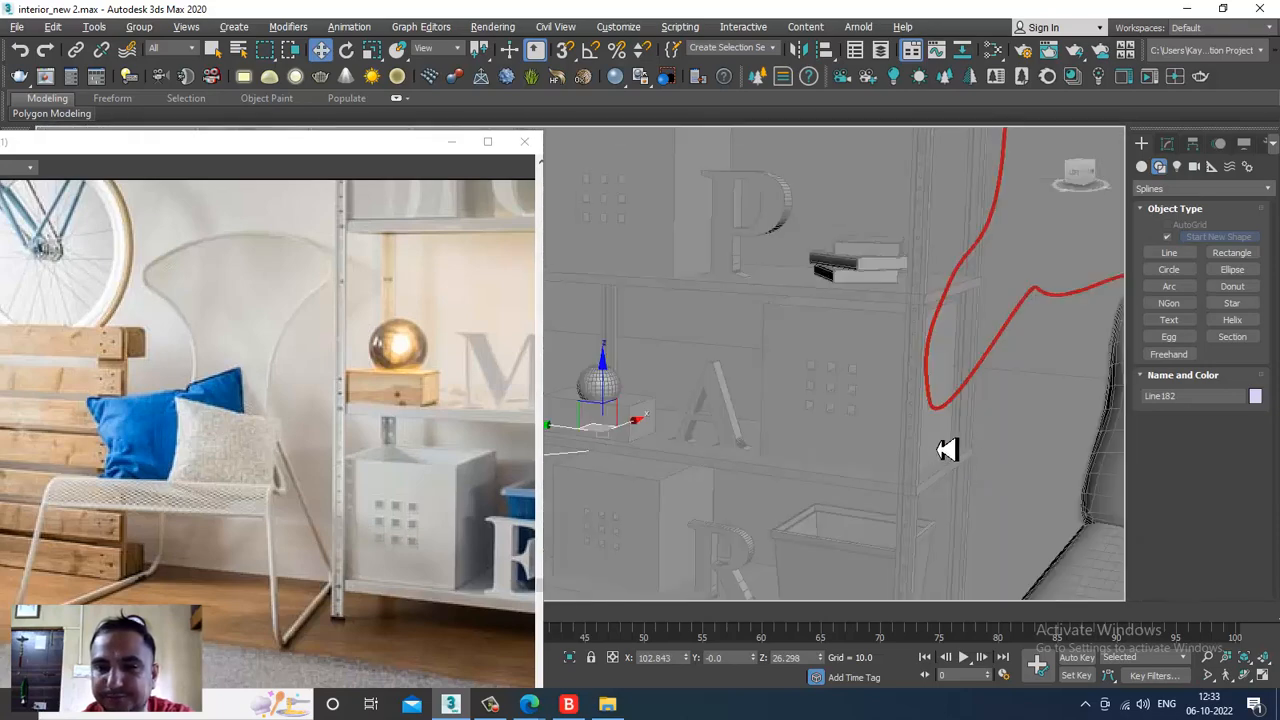
alt+middle_drag(948, 449, 683, 397)
scroll(888, 451, down, 5)
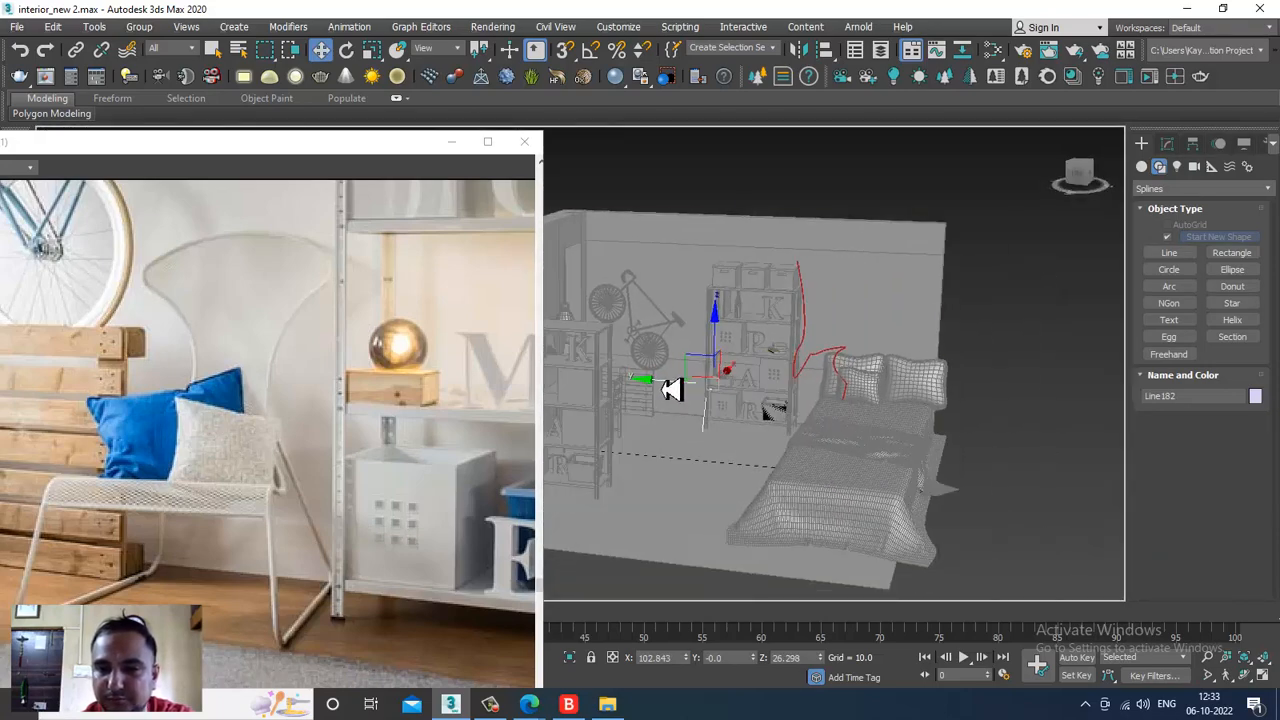
alt+middle_drag(985, 392, 876, 355)
scroll(809, 414, up, 3)
key(1)
scroll(891, 403, up, 3)
click(712, 484)
drag(1045, 519, 1042, 516)
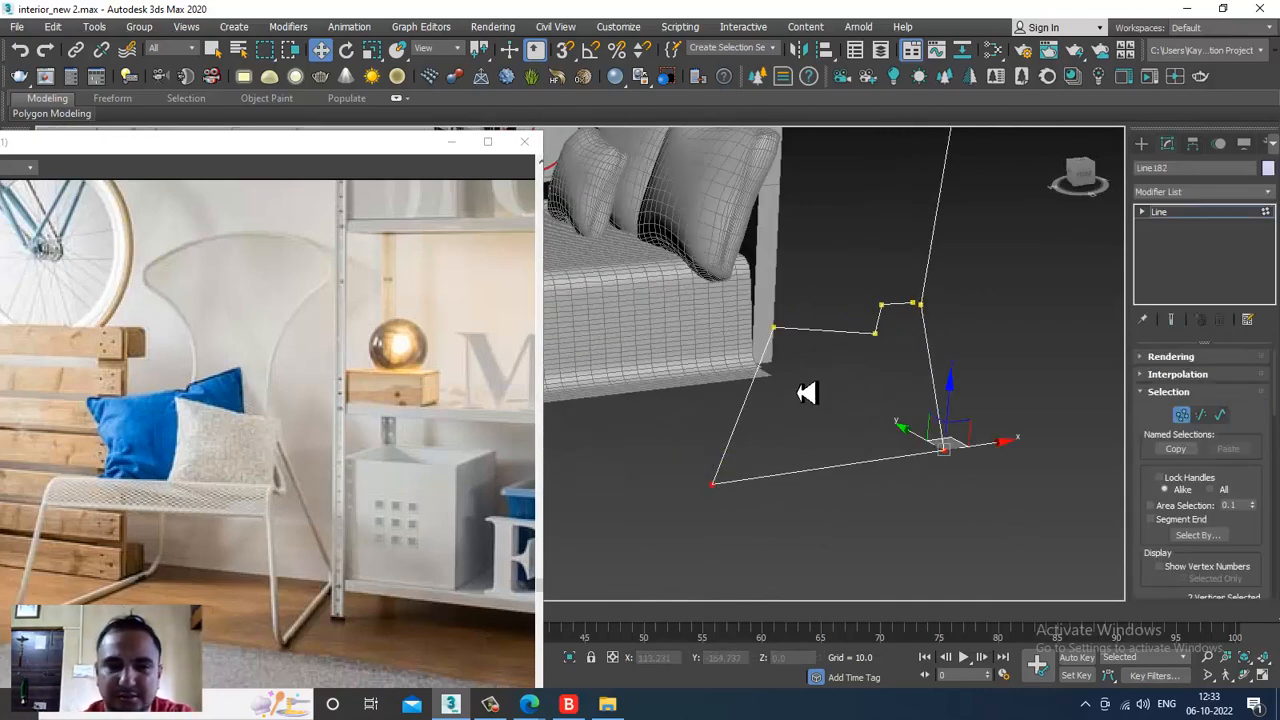
ctrl+drag(757, 305, 813, 376)
alt+middle_drag(821, 374, 887, 392)
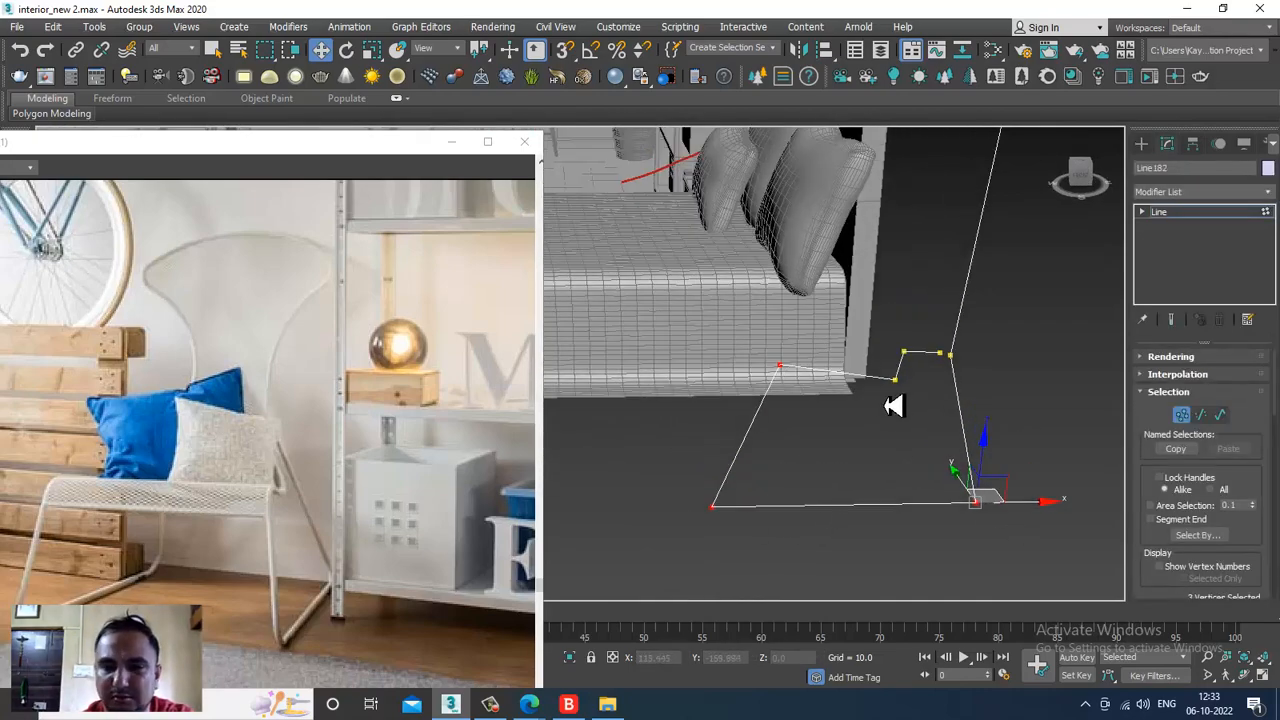
click(895, 379)
Fillet the two floor-level corner vertices of the chair profile together.
scroll(1171, 590, down, 10)
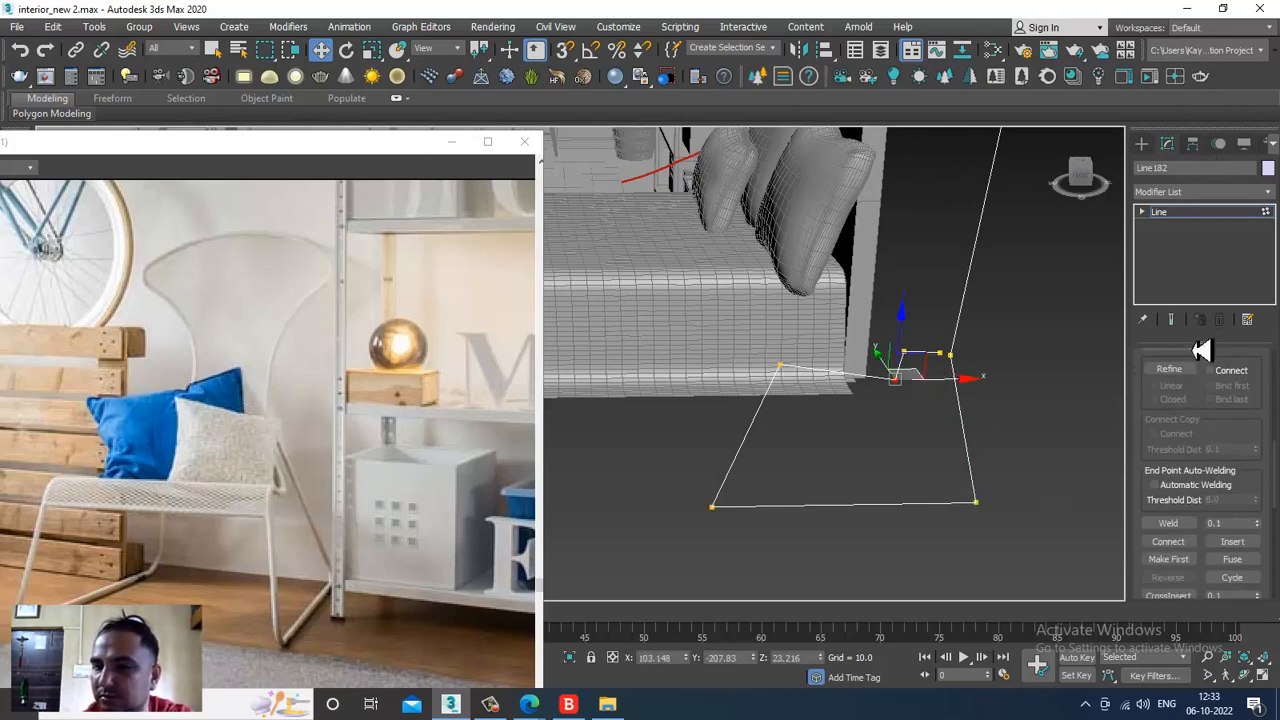
scroll(1160, 575, down, 5)
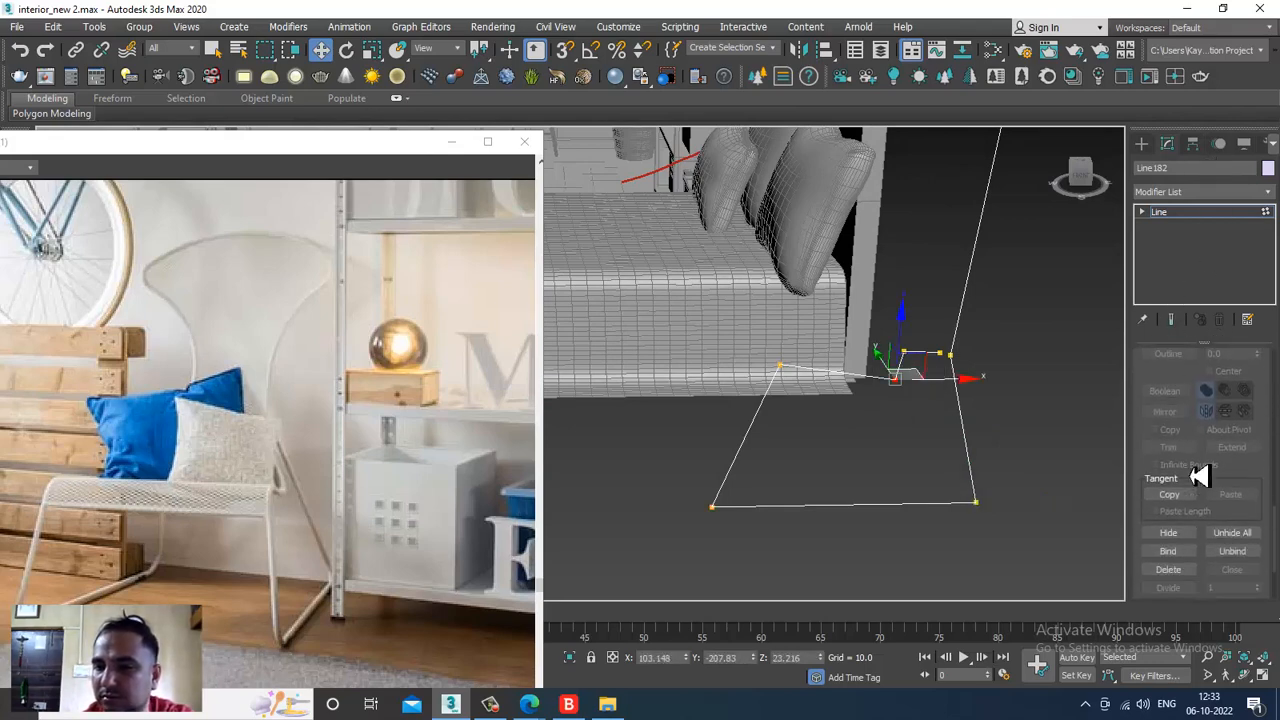
scroll(1195, 486, down, 3)
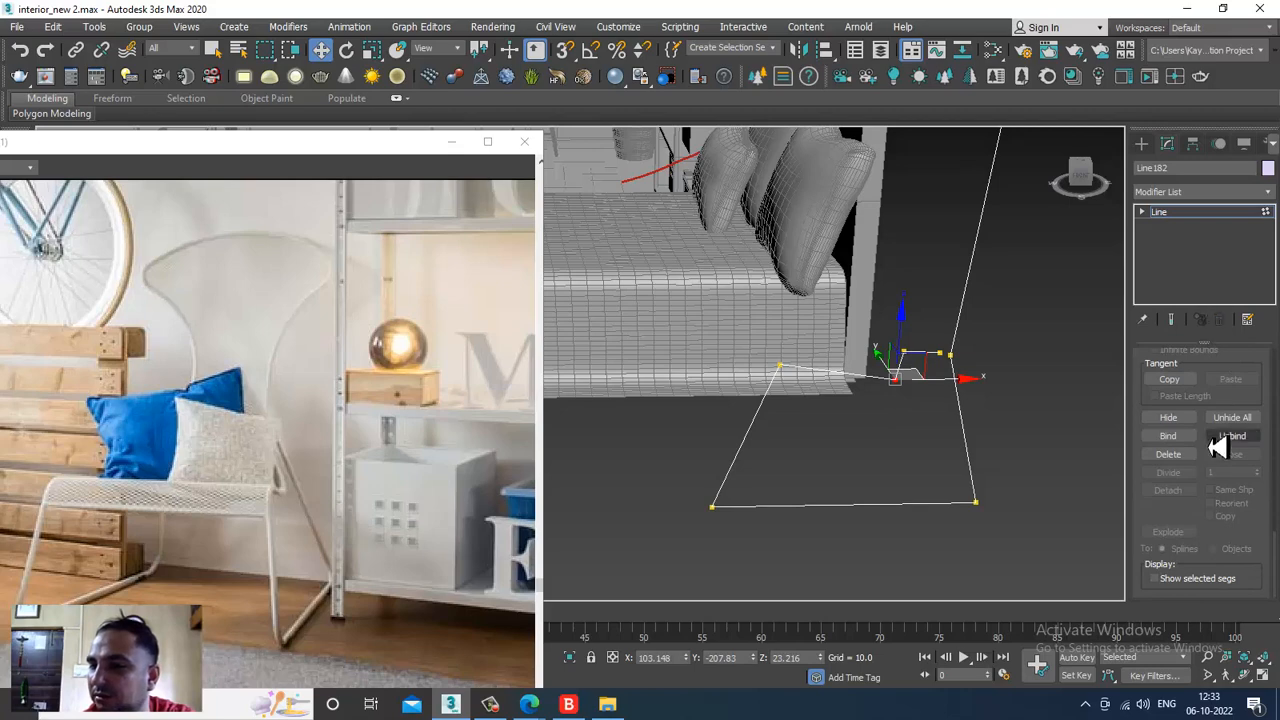
scroll(1190, 527, up, 4)
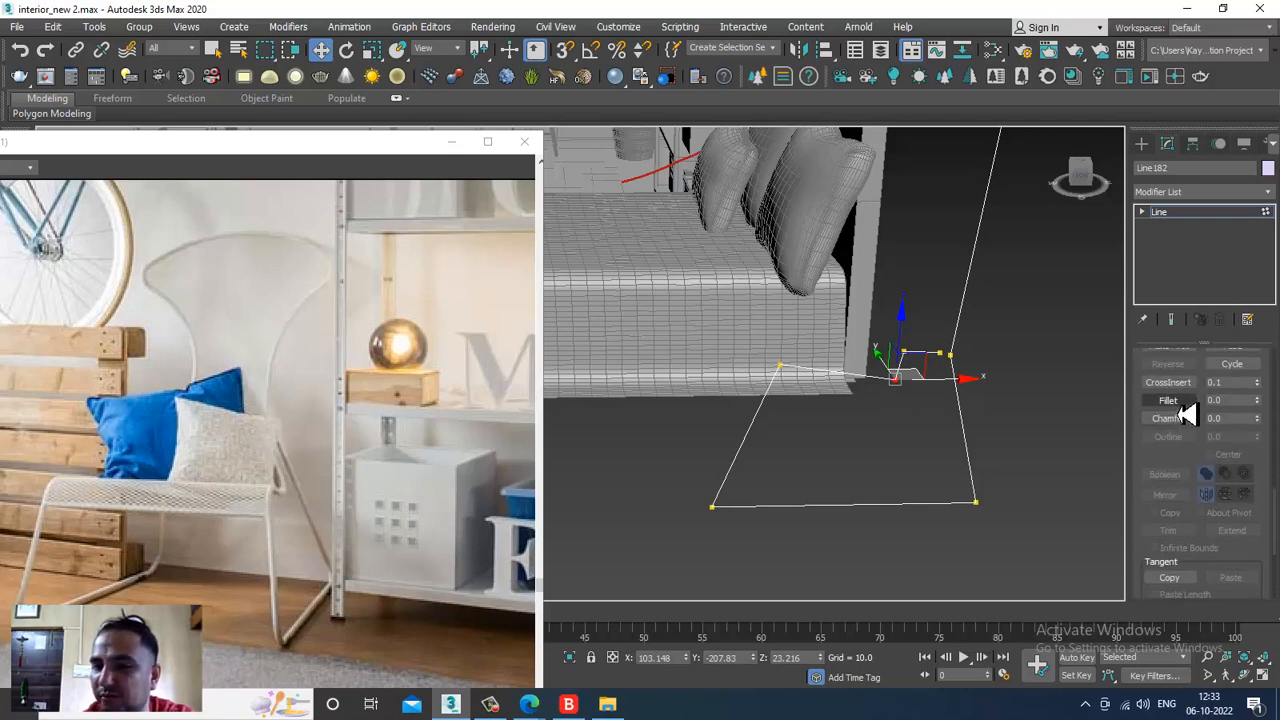
click(1172, 400)
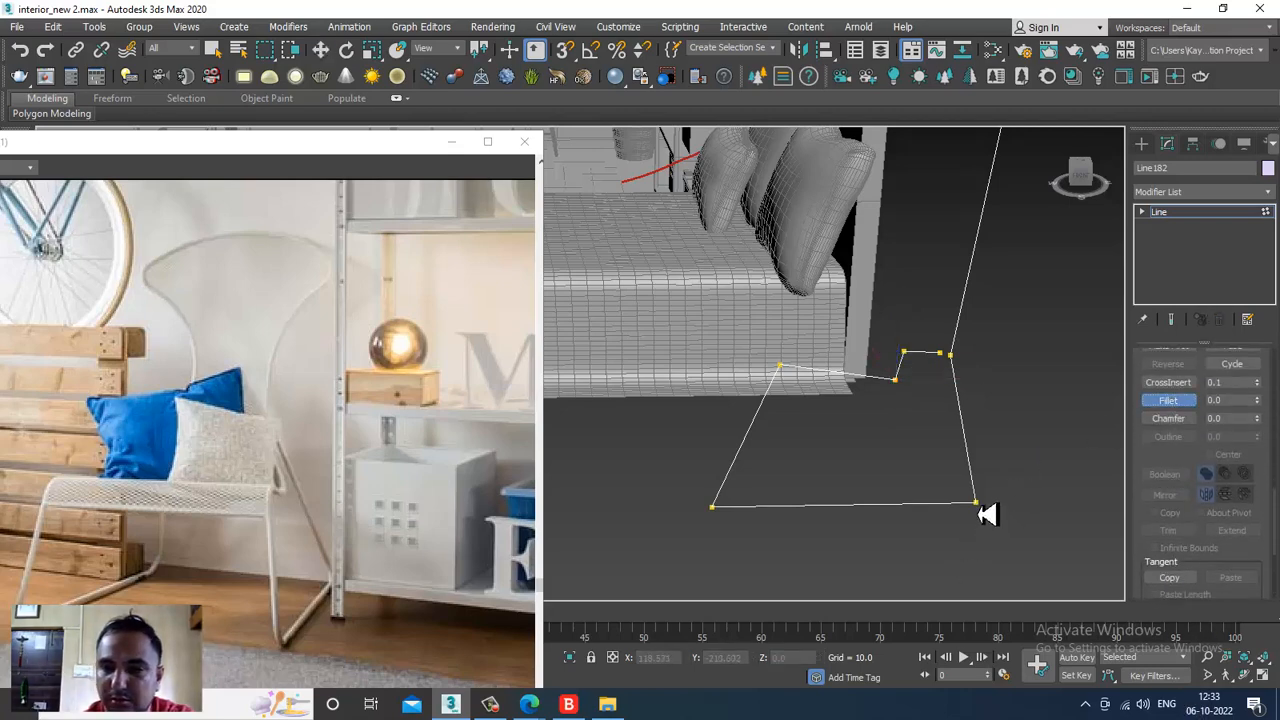
drag(672, 533, 1092, 435)
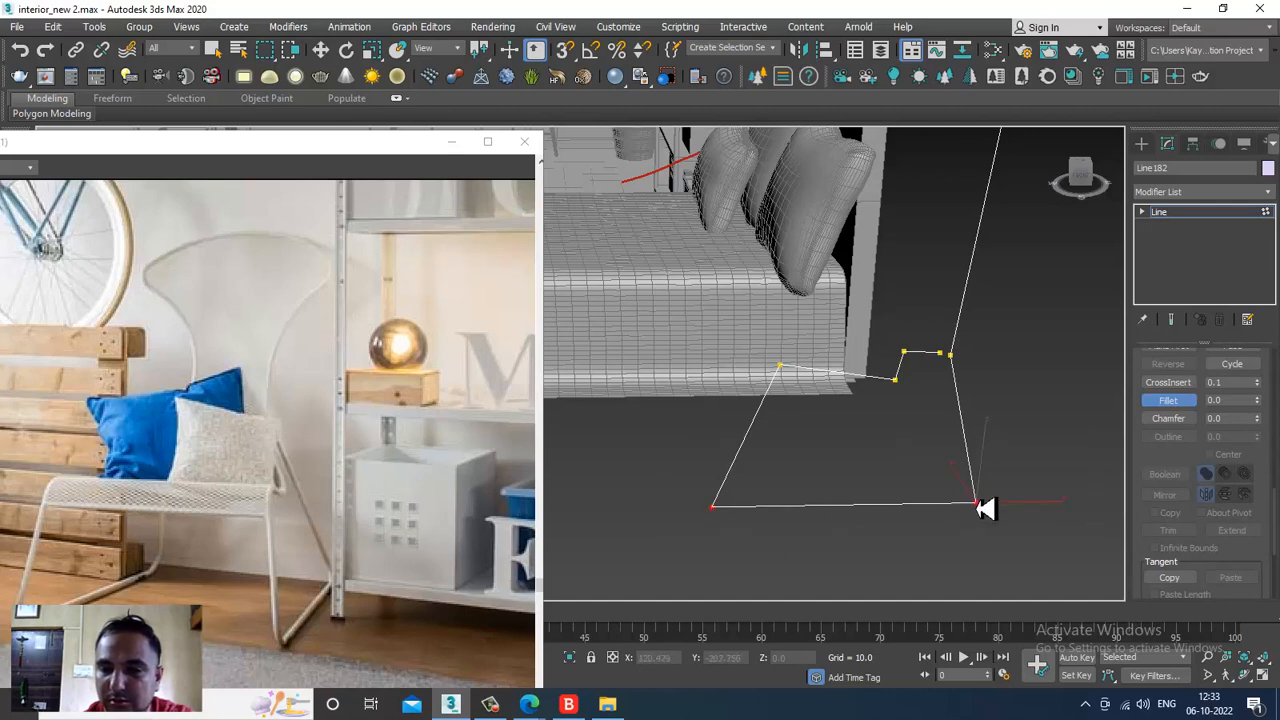
drag(978, 508, 980, 492)
Fillet the seat's front corner, the two bends at the seat's rear, and the vertex where the backrest meets the rear leg.
mouse_move(787, 378)
mouse_down()
mouse_move(789, 343)
mouse_move(809, 376)
mouse_up()
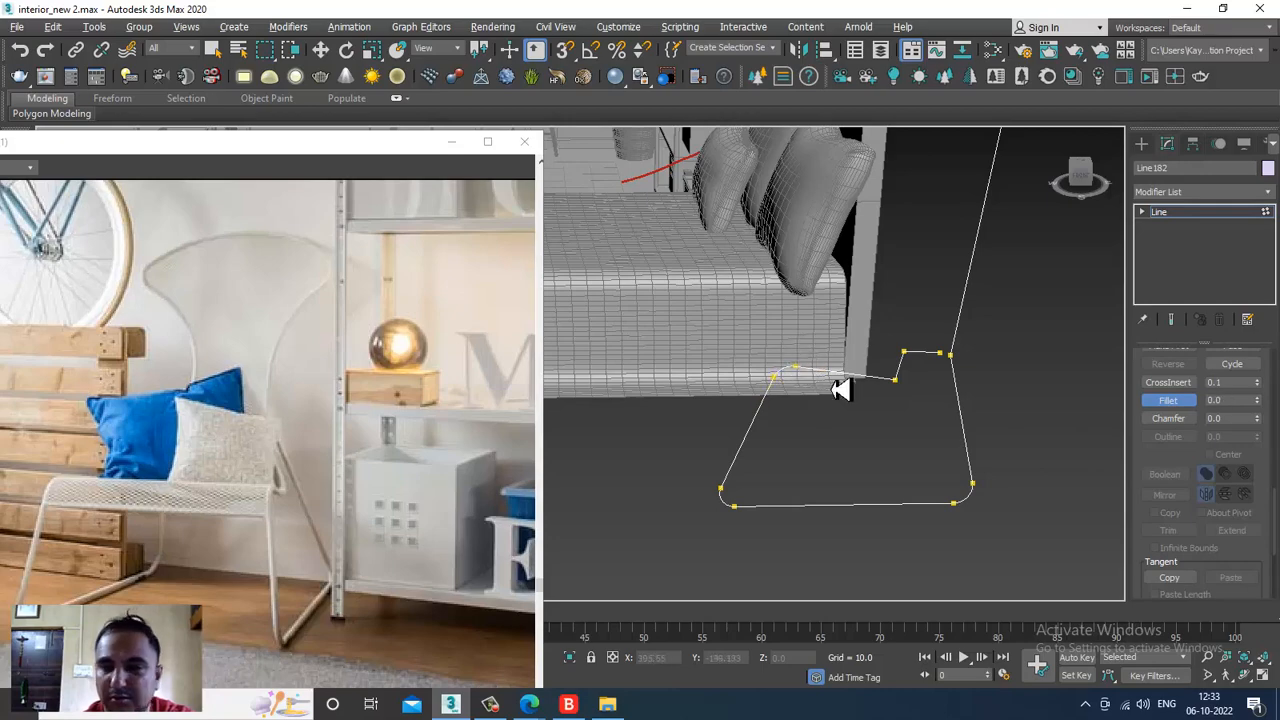
scroll(840, 390, up, 3)
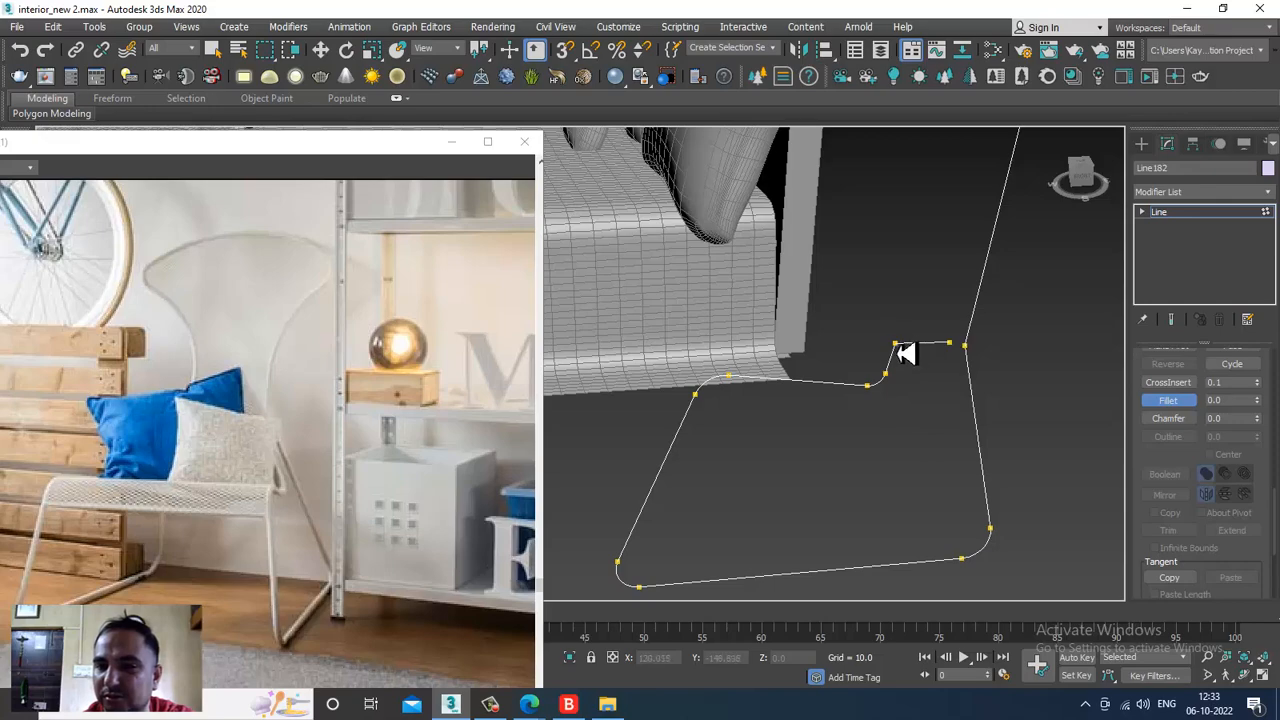
middle_drag(996, 311, 968, 474)
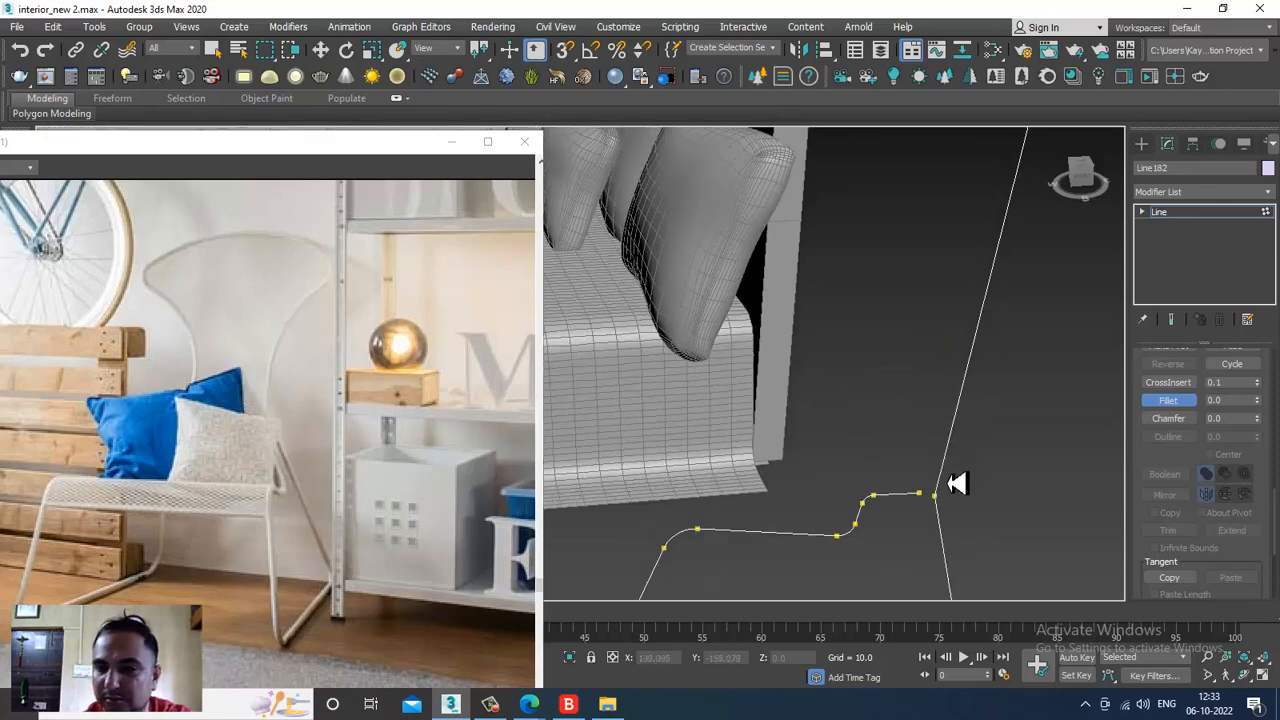
drag(937, 500, 938, 458)
scroll(958, 400, down, 5)
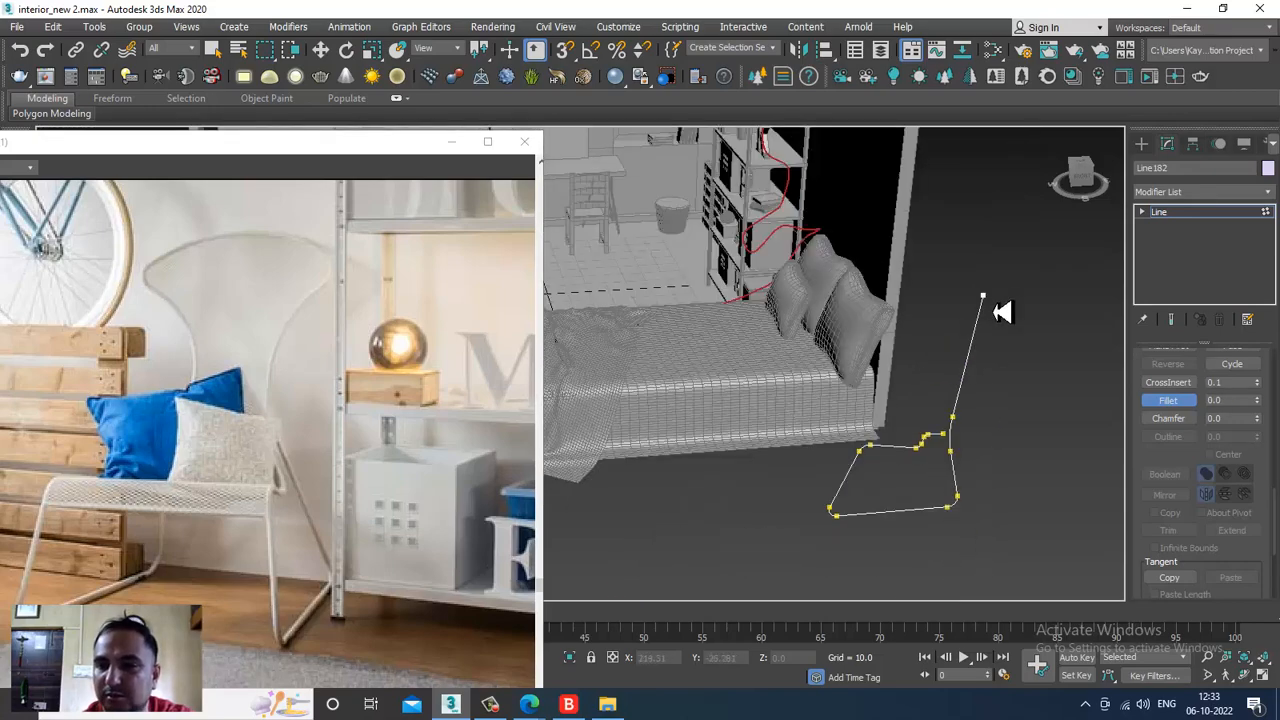
In the maximized left view, draw a two-point Line from the top of the chair profile's backrest, rising slightly towards the bed.
middle_drag(993, 311, 965, 406)
scroll(965, 406, up, 2)
key(w)
key(alt+w)
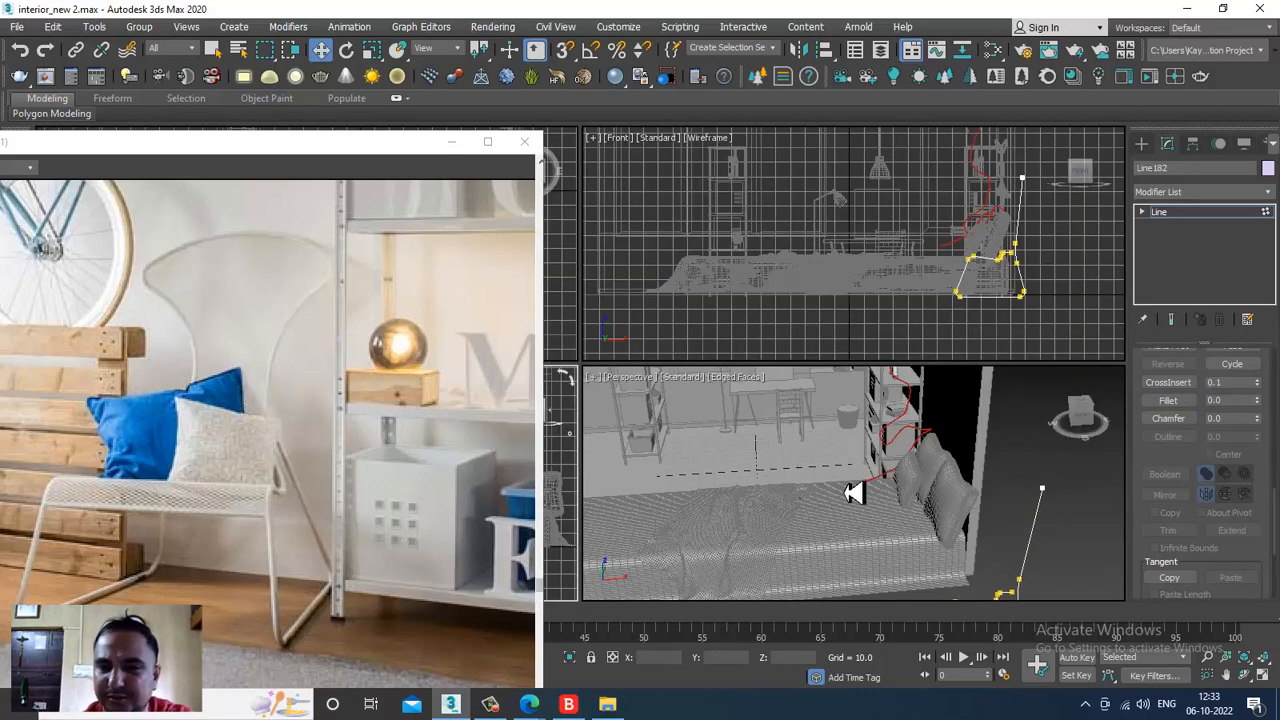
key(z)
key(alt+w)
scroll(686, 421, down, 5)
middle_drag(706, 414, 908, 422)
scroll(910, 424, up, 4)
click(1141, 143)
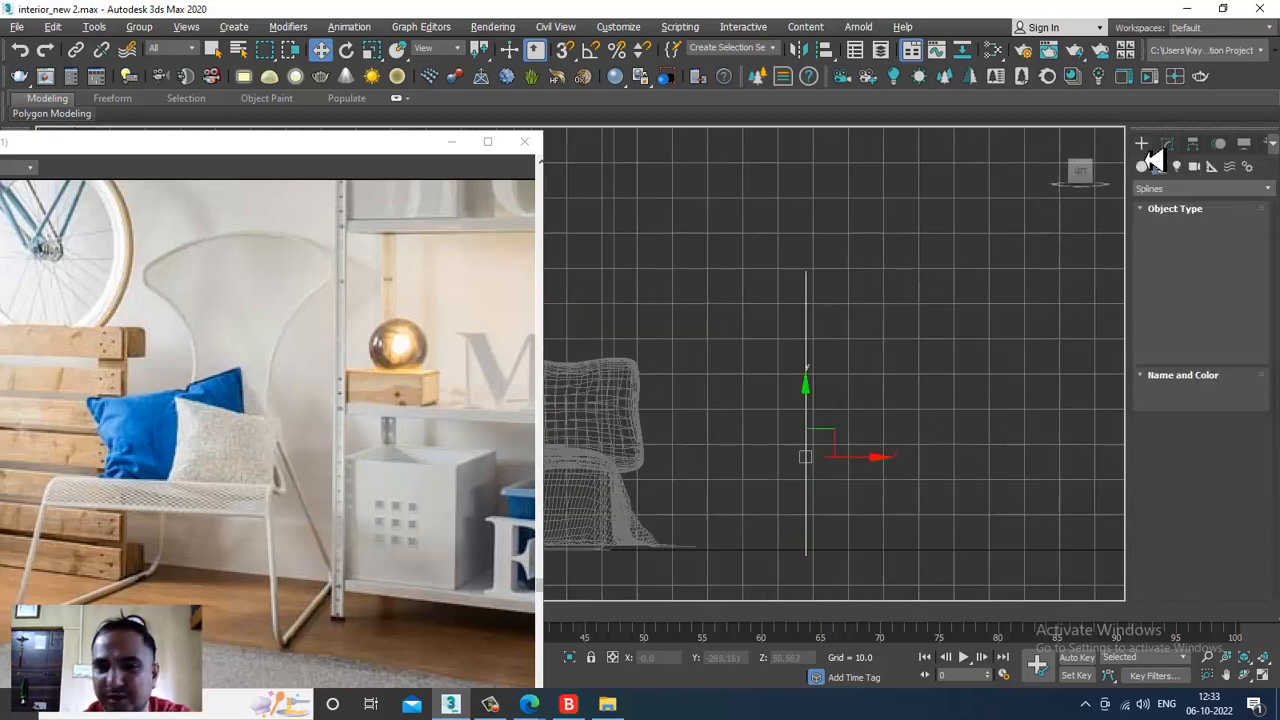
click(1169, 254)
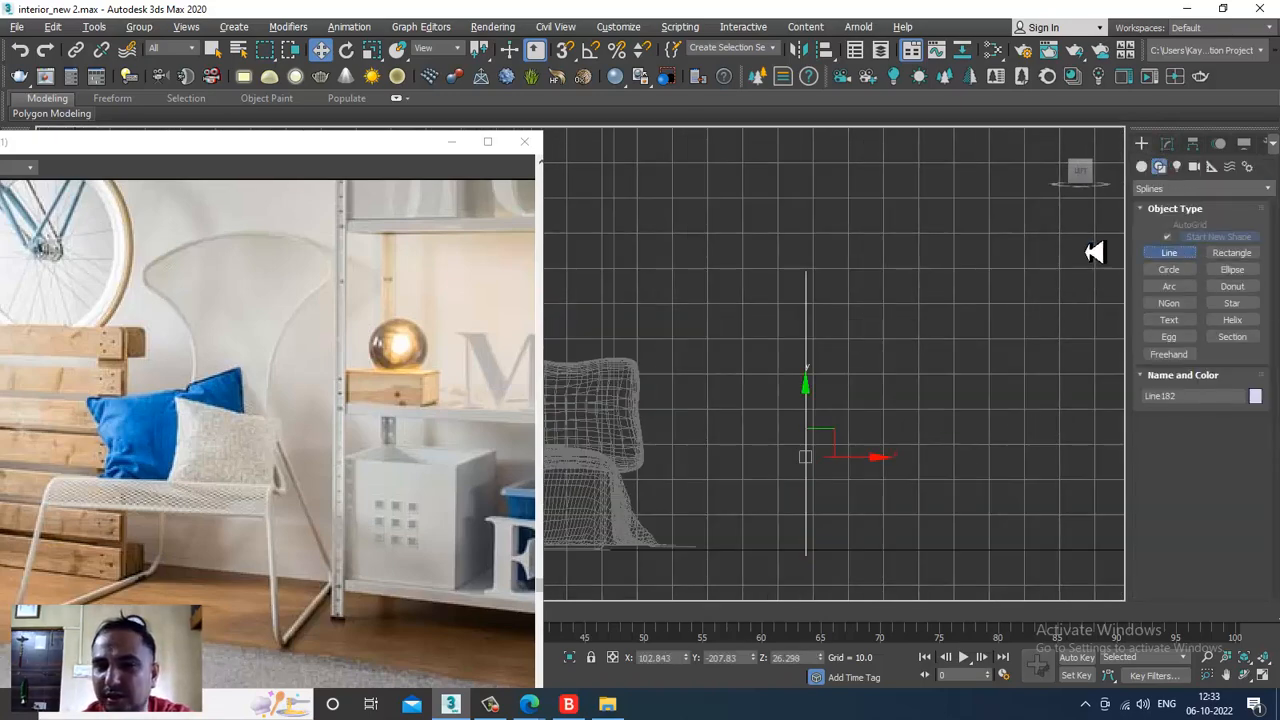
scroll(866, 280, up, 2)
middle_drag(866, 280, 922, 294)
click(839, 284)
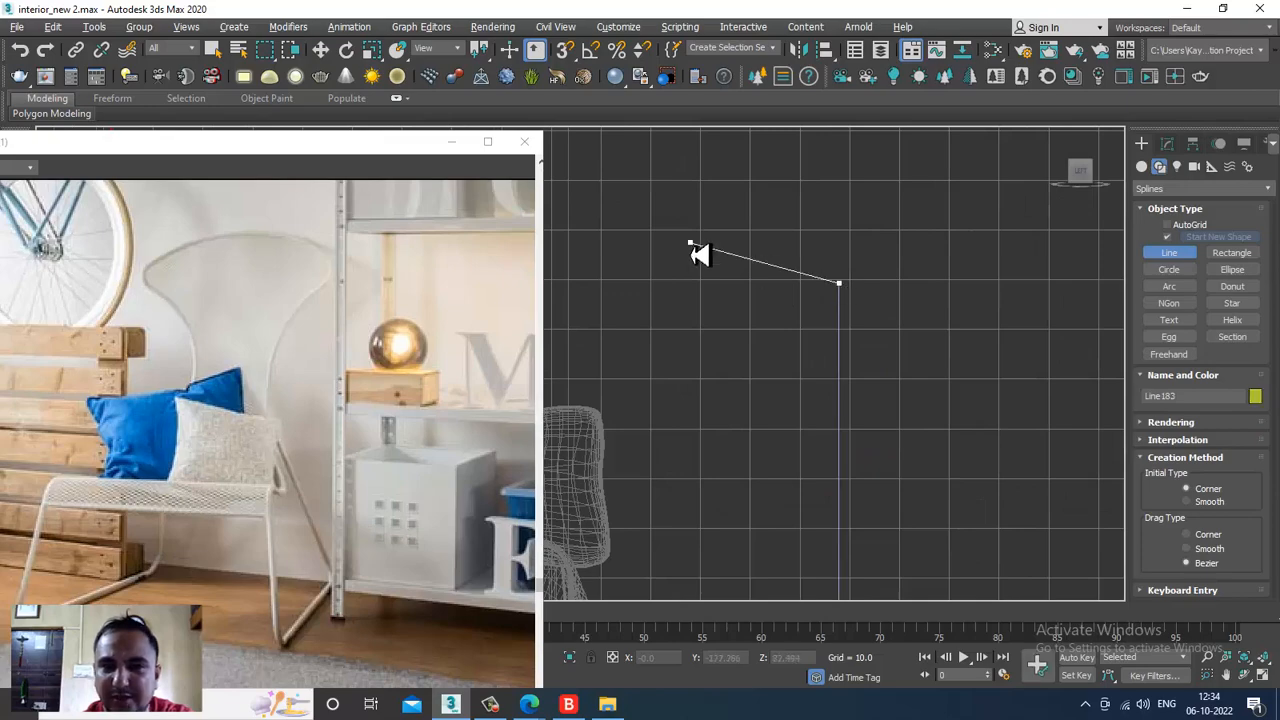
key(w)
scroll(998, 315, down, 2)
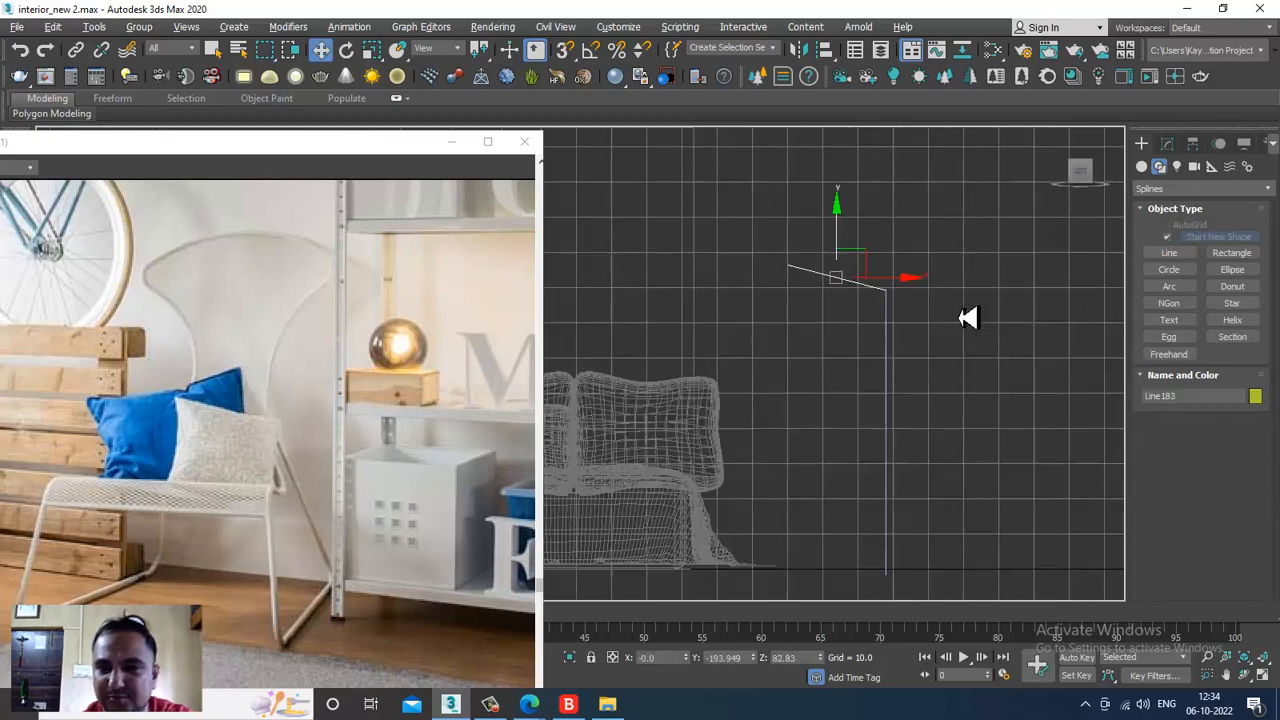
scroll(960, 316, up, 2)
middle_drag(905, 314, 951, 283)
scroll(958, 275, down, 2)
In the perspective view, move the new top rail line along X so its lower end meets the top of the chair profile.
key(alt+w)
scroll(916, 460, down, 1)
key(alt+w)
alt+middle_drag(916, 460, 756, 394)
scroll(770, 396, down, 4)
drag(769, 377, 879, 377)
scroll(878, 376, up, 4)
alt+middle_drag(878, 376, 852, 357)
drag(858, 352, 848, 348)
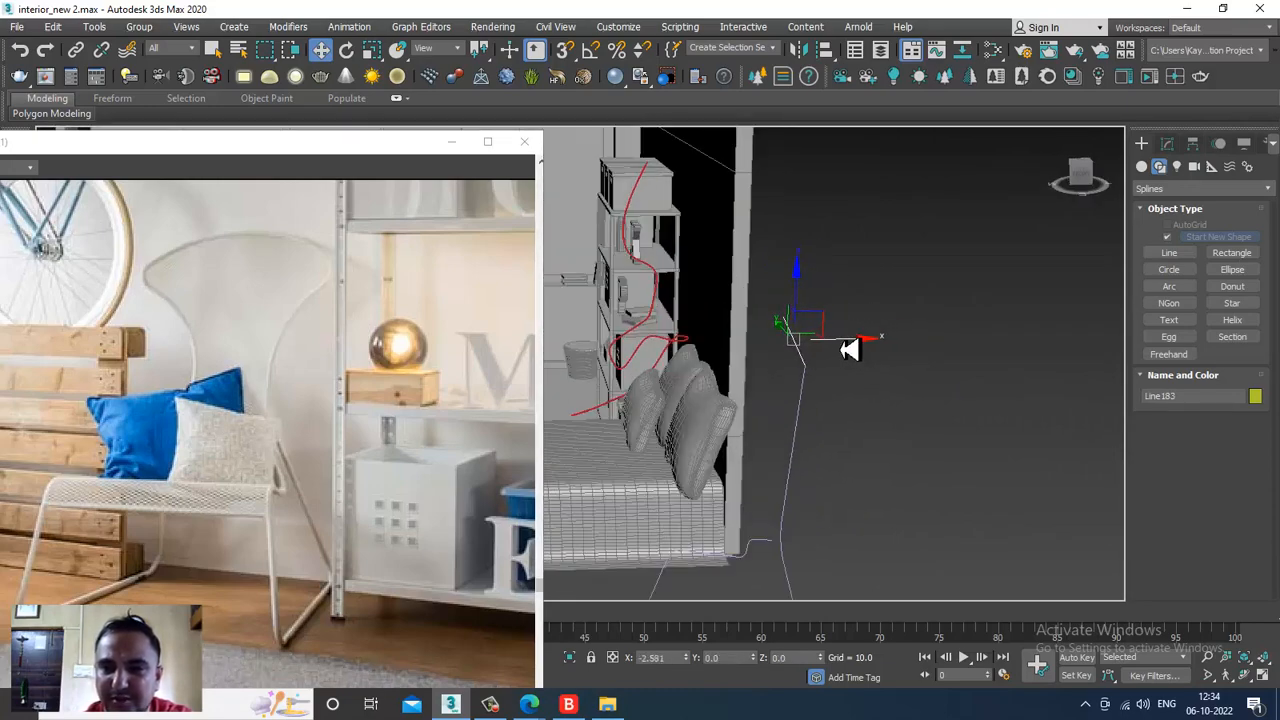
alt+middle_drag(848, 348, 800, 389)
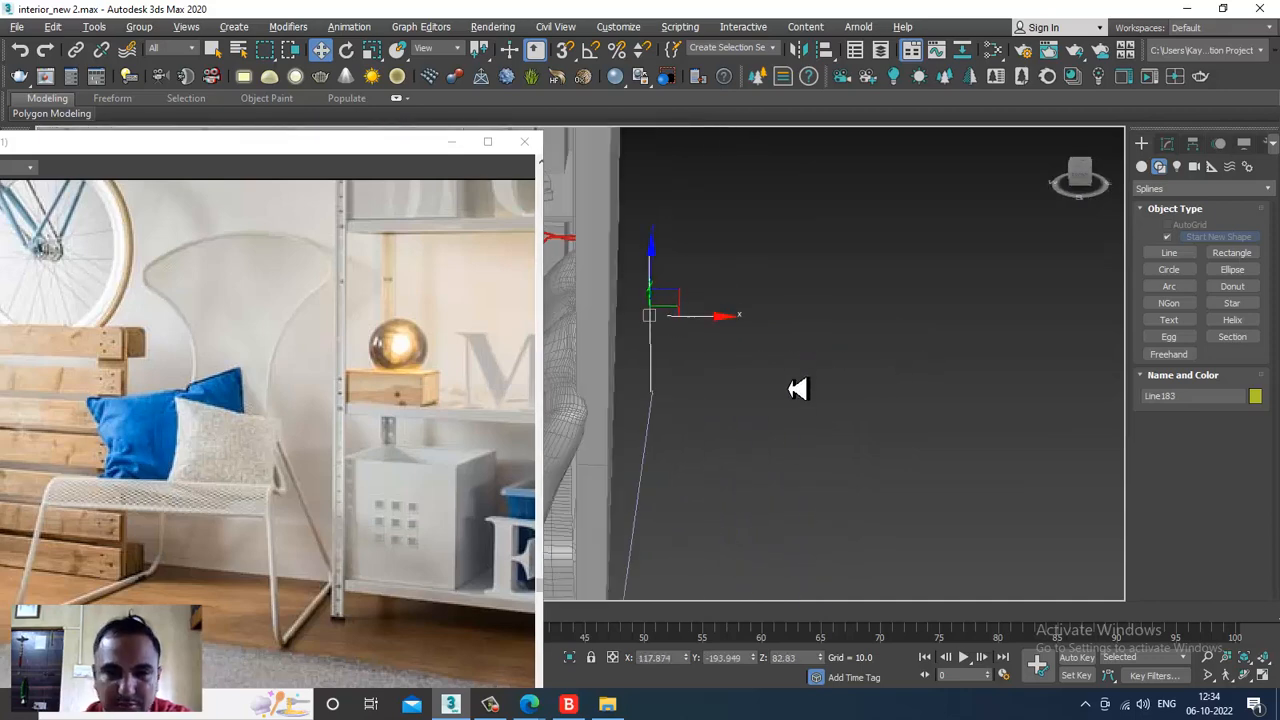
alt+middle_drag(677, 365, 757, 274)
alt+middle_drag(760, 331, 925, 352)
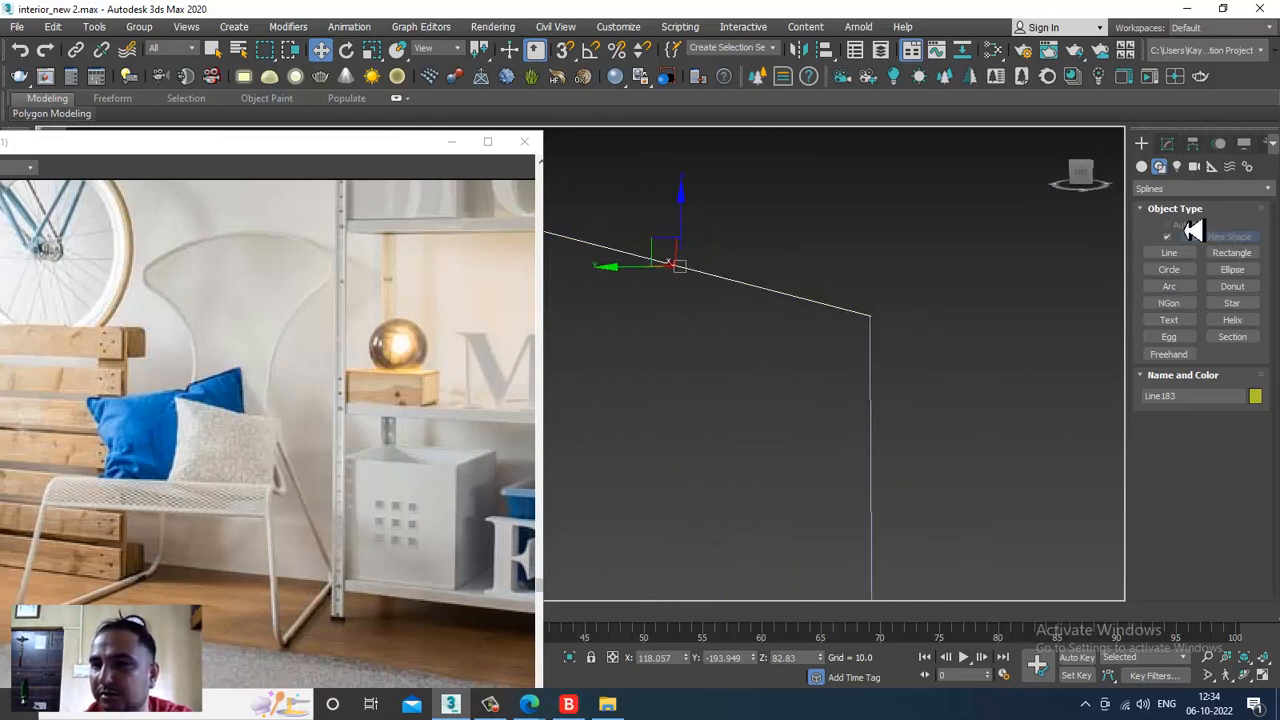
Attach the chair's side profile spline to the top rail line.
click(1167, 145)
drag(1195, 470, 1189, 251)
drag(1193, 403, 1240, 710)
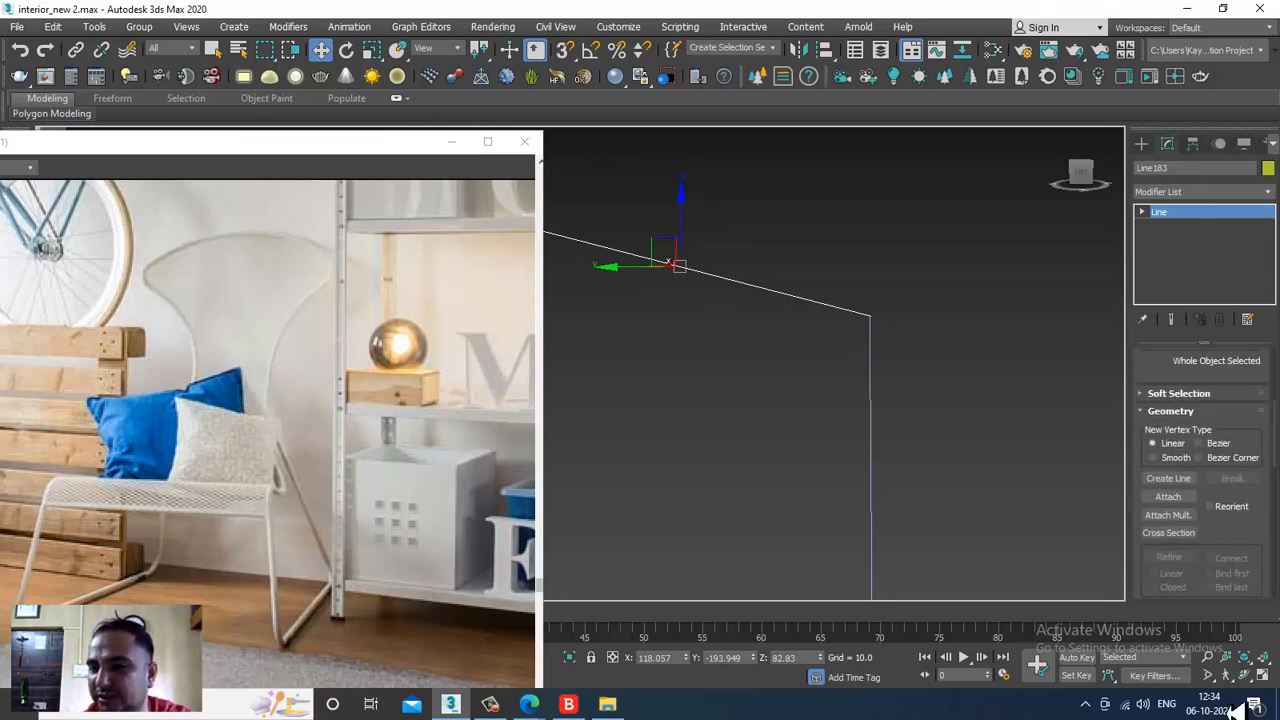
click(1168, 497)
click(870, 422)
right_click(890, 409)
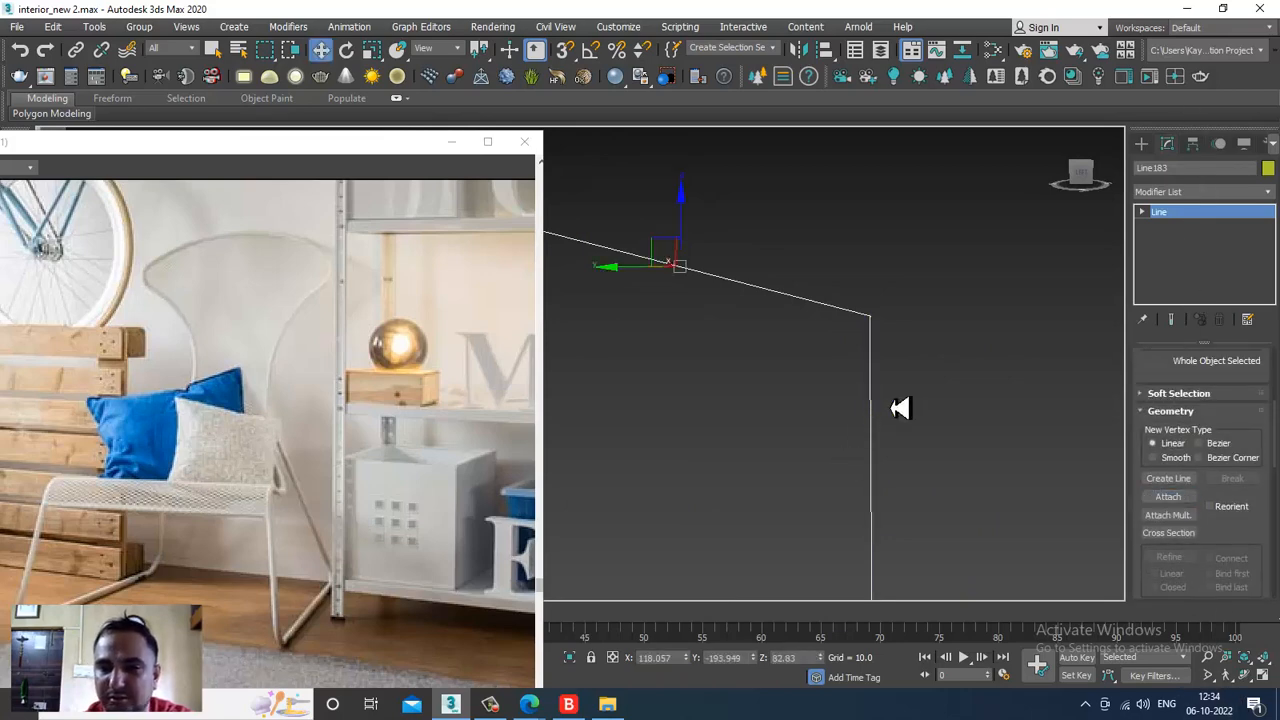
Select both vertices where the top rail meets the backrest upright, then fuse and weld them.
key(1)
drag(878, 270, 838, 384)
right_click(868, 314)
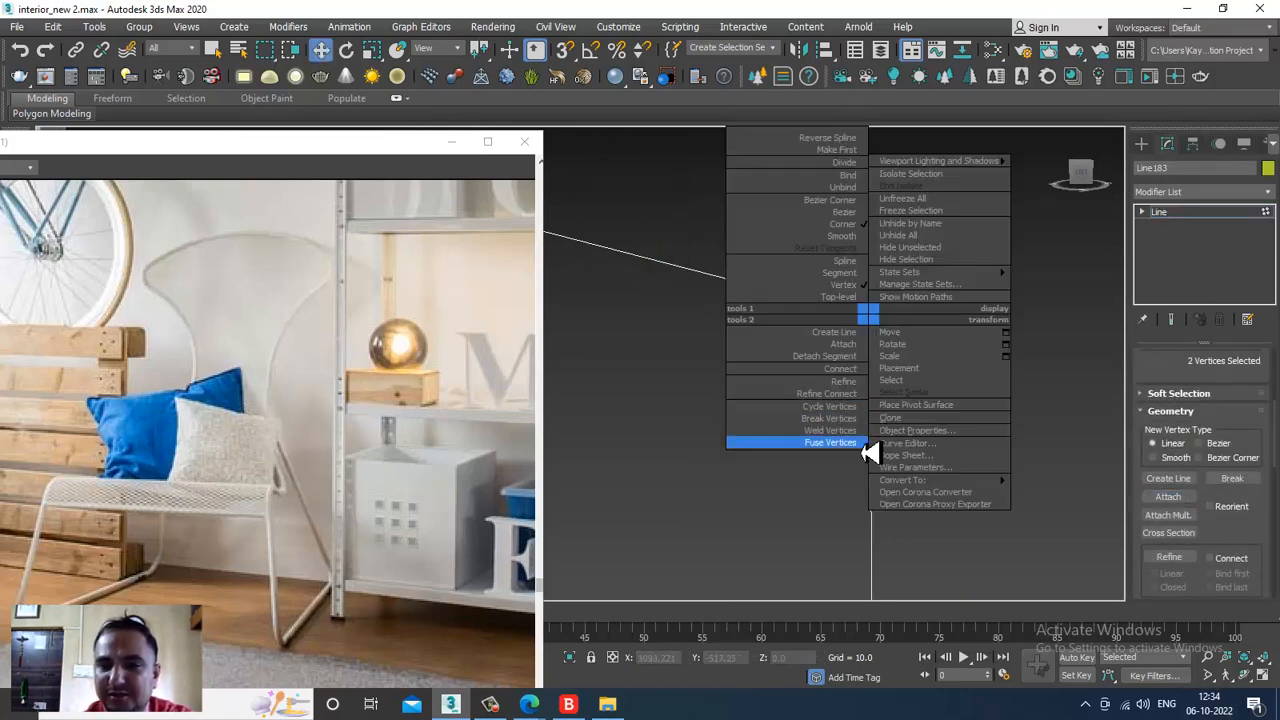
click(864, 440)
right_click(866, 312)
click(850, 424)
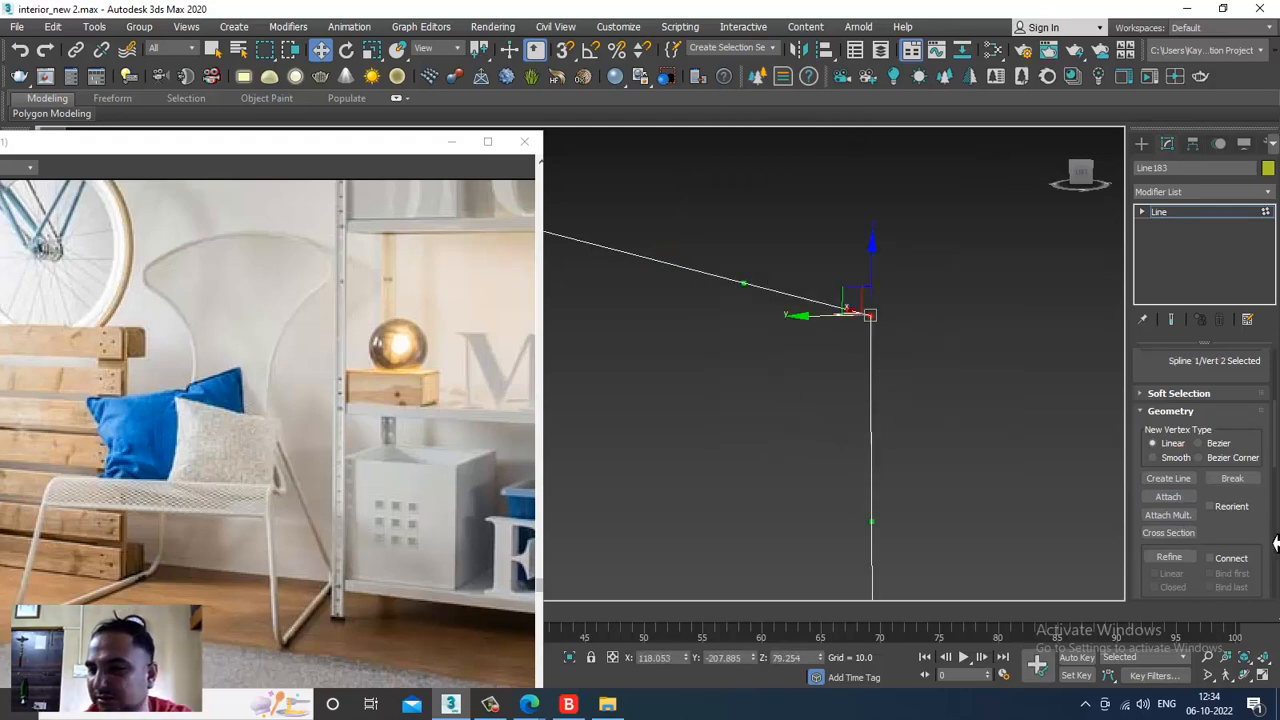
Try a wide fillet on the welded corner between top rail and backrest upright, and undo it.
drag(1252, 537, 1270, 197)
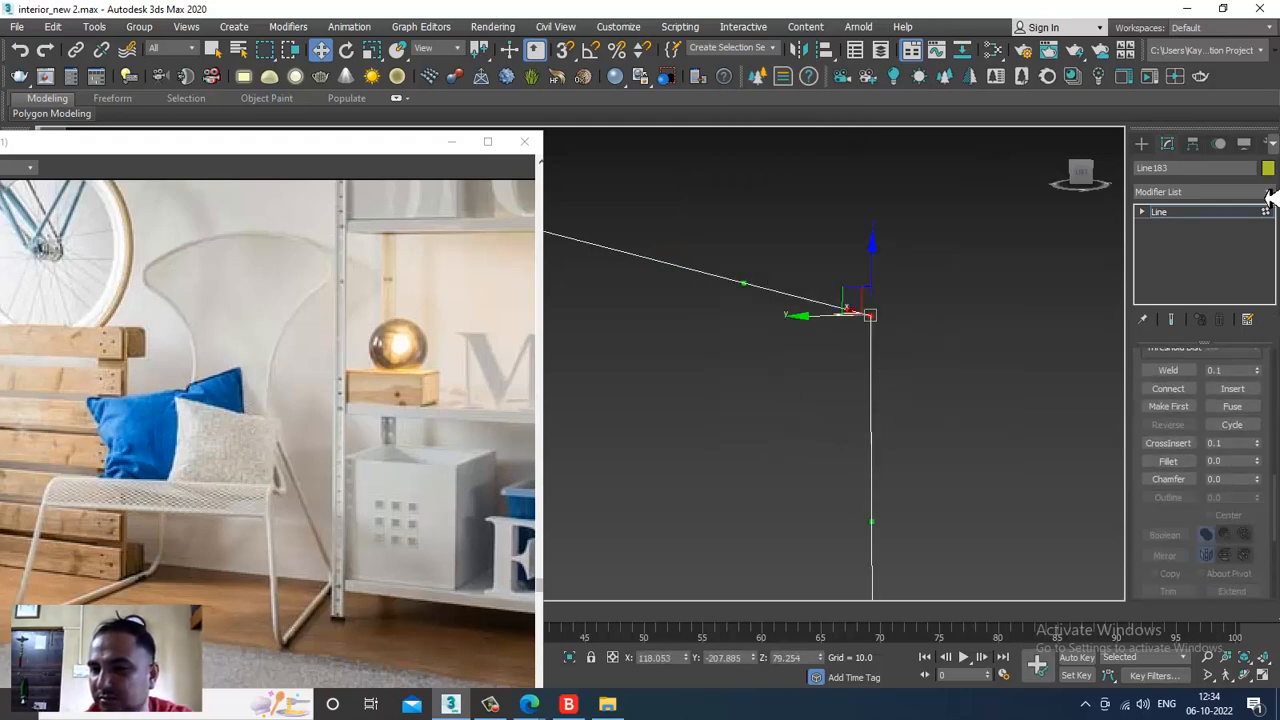
click(1170, 462)
mouse_move(880, 323)
mouse_down()
mouse_move(874, 283)
mouse_move(894, 334)
mouse_move(887, 316)
mouse_up()
scroll(889, 340, down, 4)
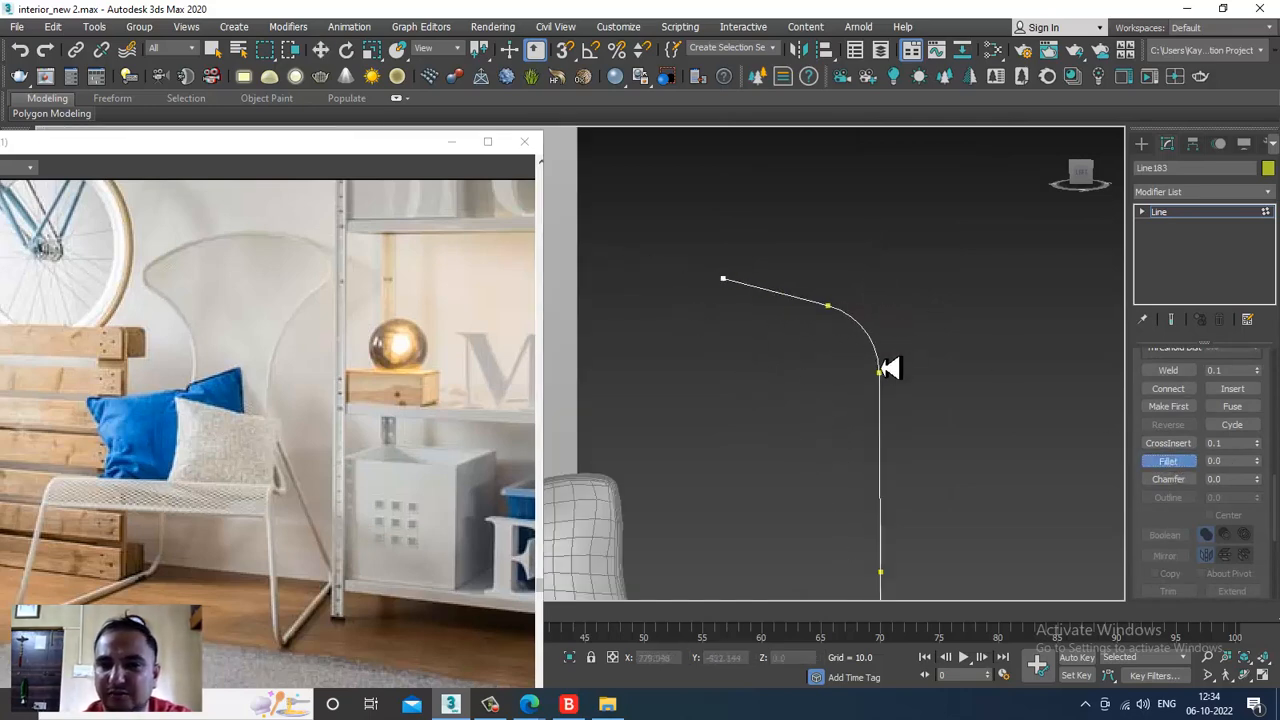
scroll(945, 347, up, 2)
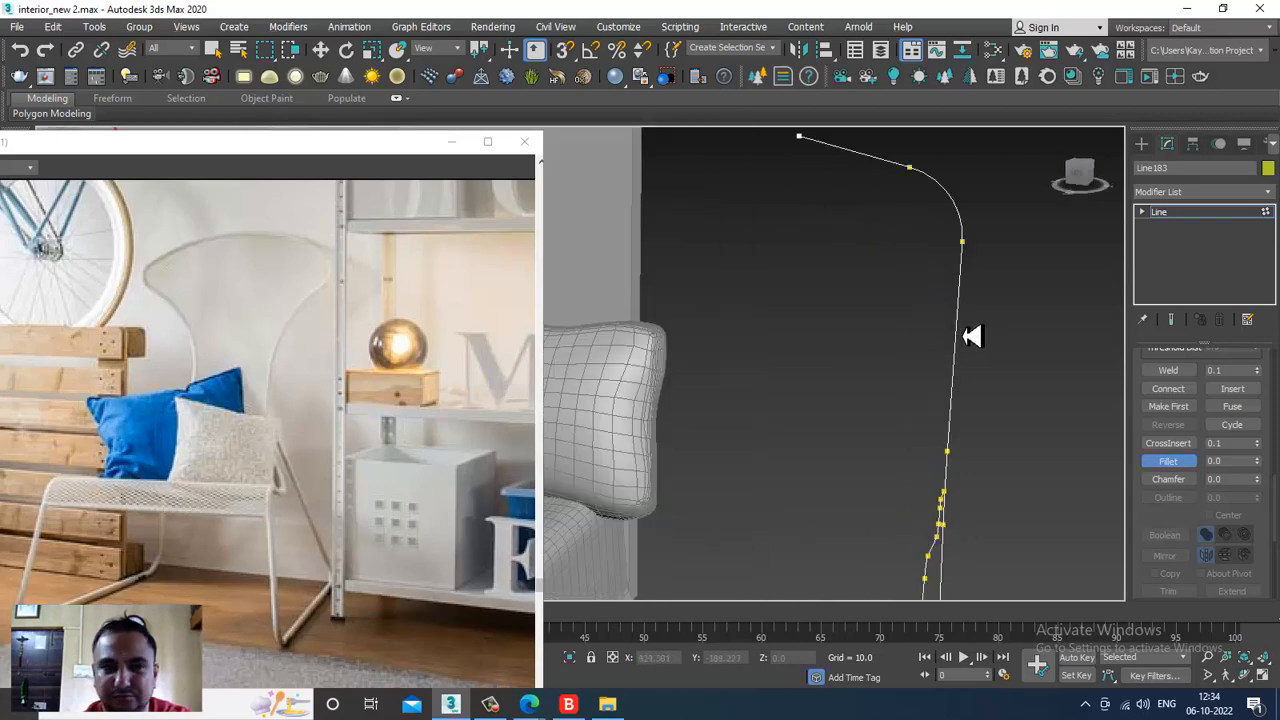
alt+middle_drag(972, 336, 978, 336)
key(w)
key(ctrl+z)
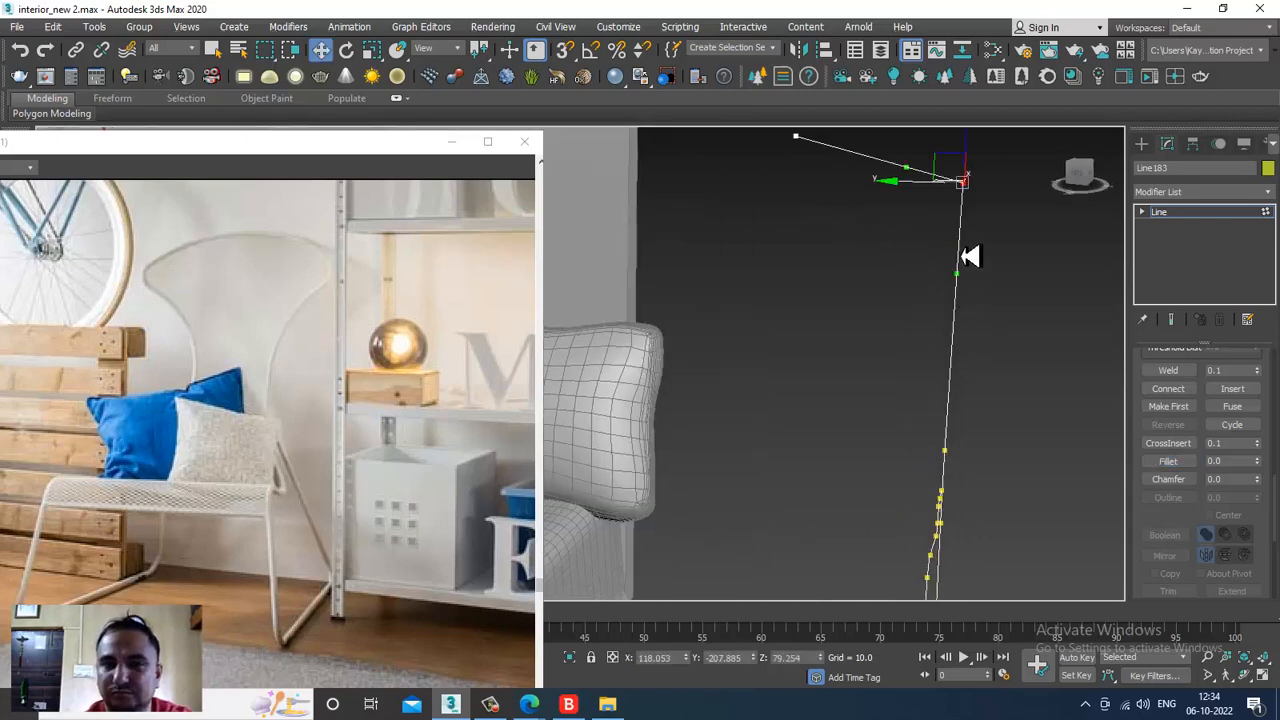
Fillet the welded corner between top rail and backrest upright with a moderately smaller radius.
click(1168, 461)
drag(970, 195, 968, 190)
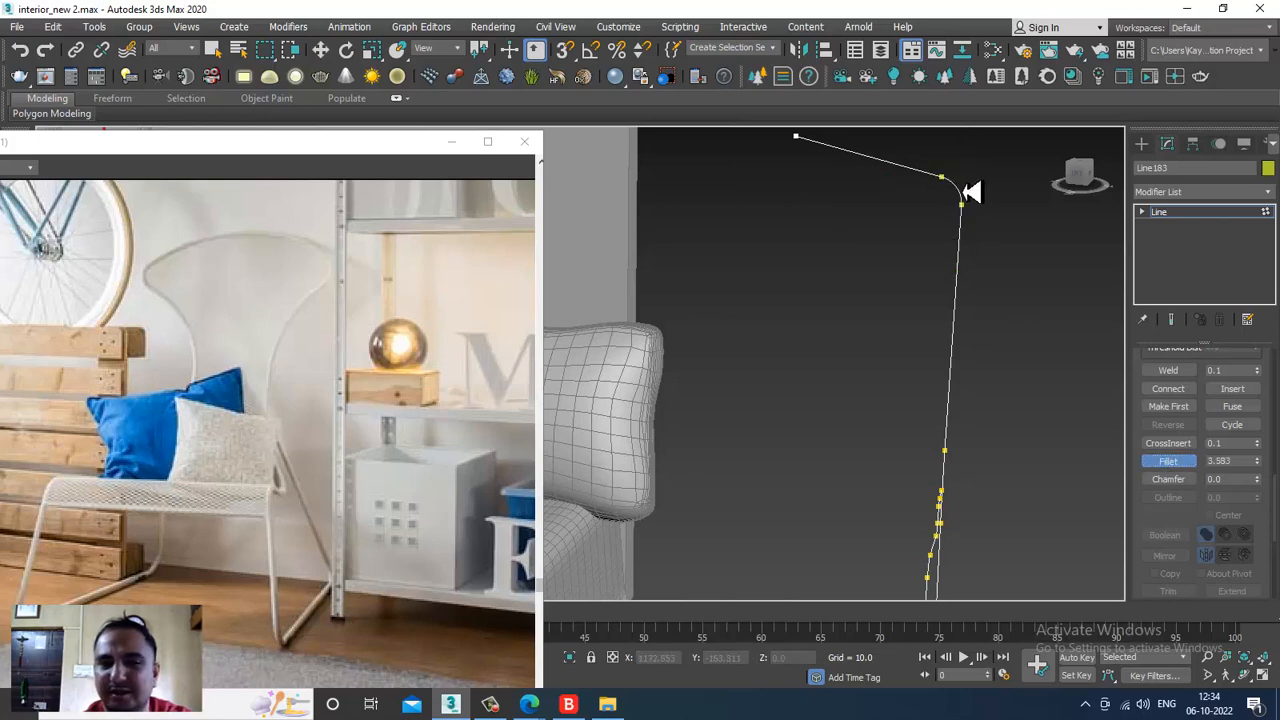
right_click(956, 326)
Refine the backrest upright with one extra vertex about midway between the filleted corner and the rear-leg bend.
right_click(954, 324)
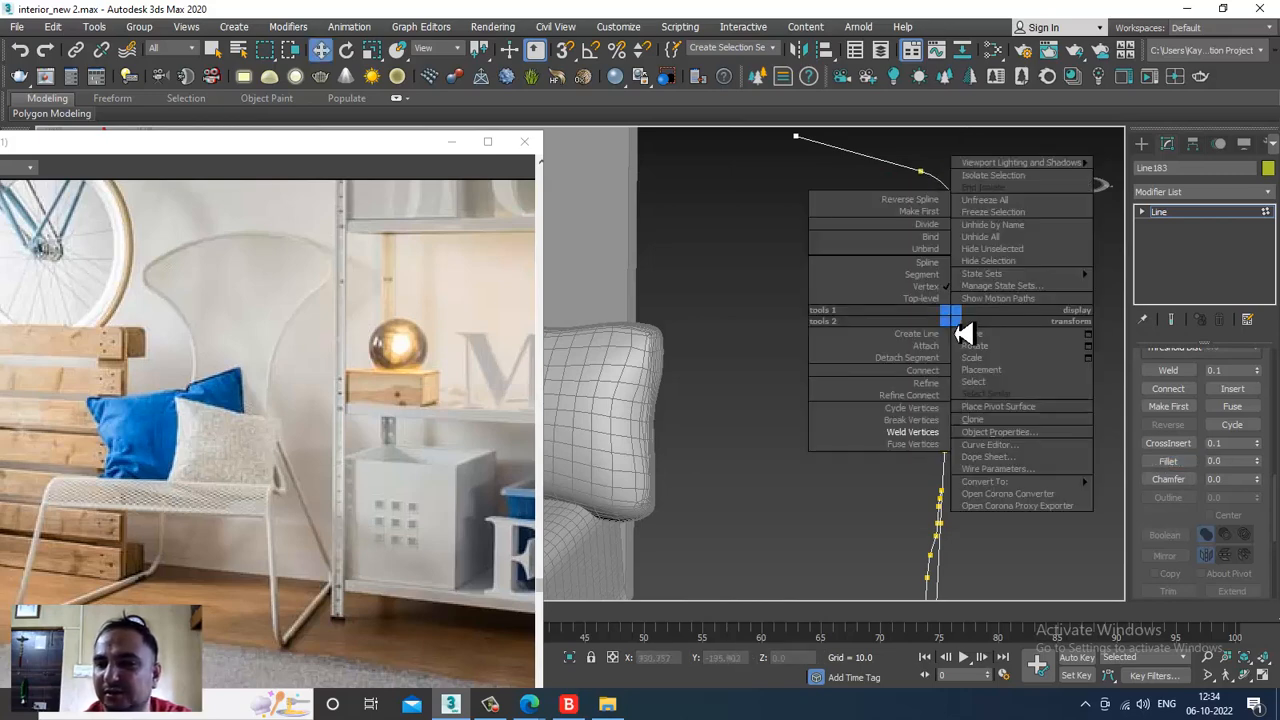
click(936, 384)
click(952, 352)
right_click(983, 366)
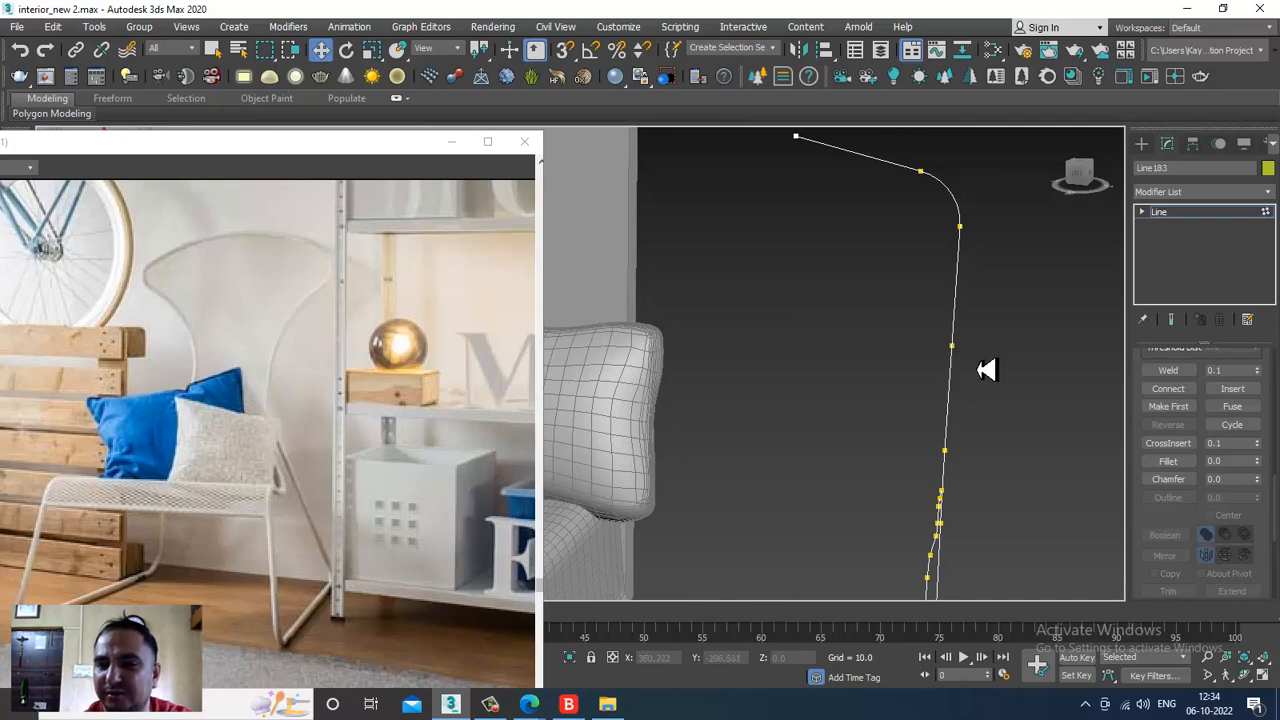
Set the inserted backrest vertex to Smooth and move it about 4.7 units inward along Y to curve the upright.
alt+middle_drag(980, 368, 986, 360)
key(1)
key(1)
click(949, 347)
right_click(958, 349)
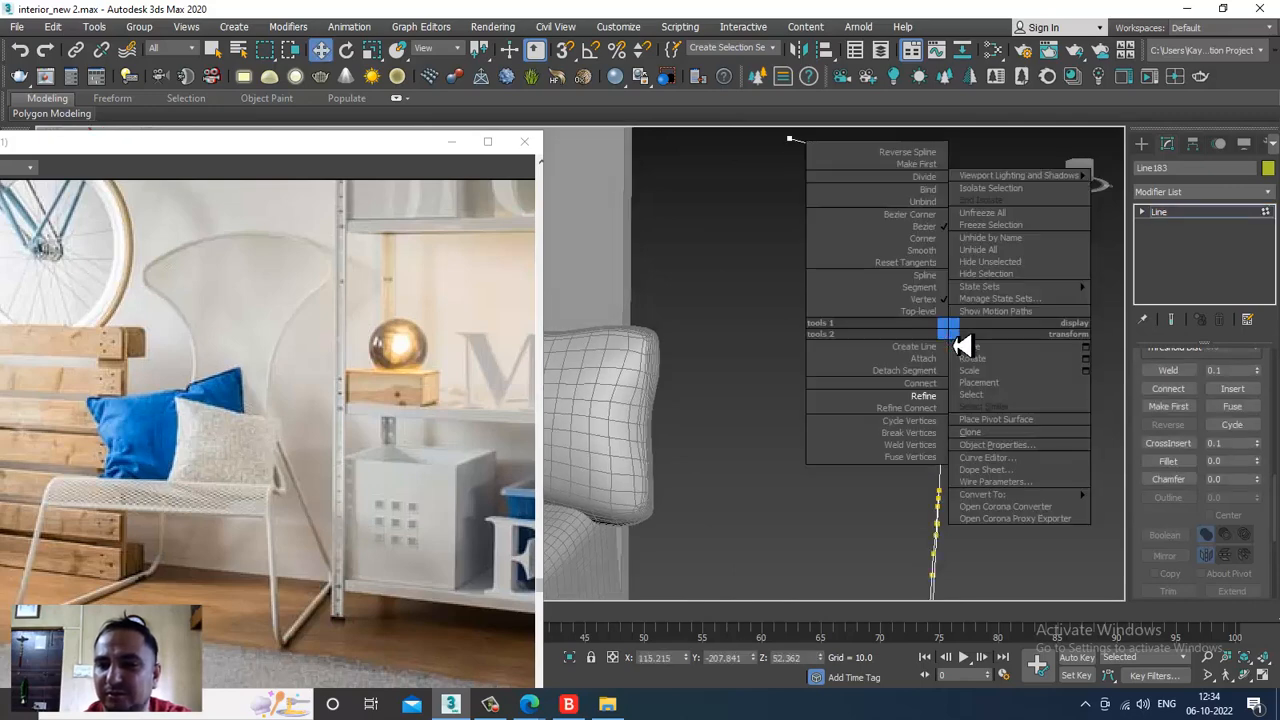
click(943, 252)
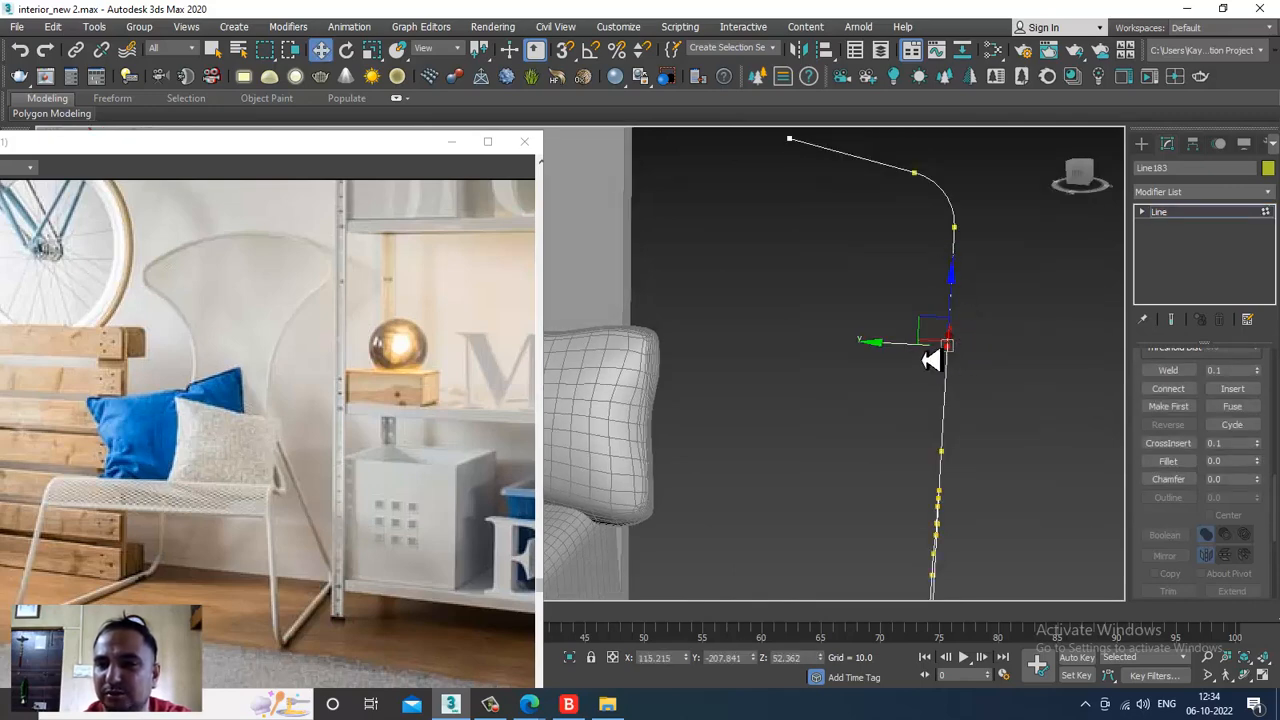
drag(909, 357, 886, 352)
scroll(898, 352, down, 3)
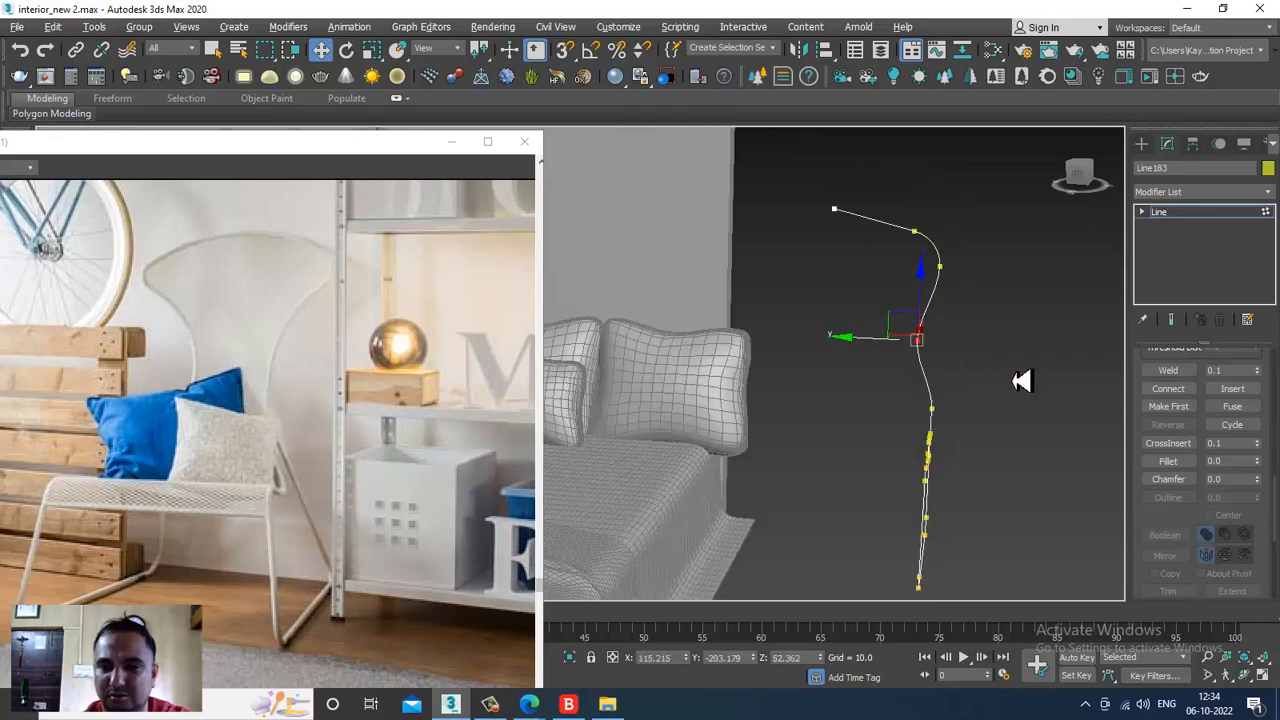
mouse_move(1020, 380)
alt+middle_down()
mouse_move(905, 399)
mouse_move(880, 357)
mouse_move(1006, 394)
alt+middle_up()
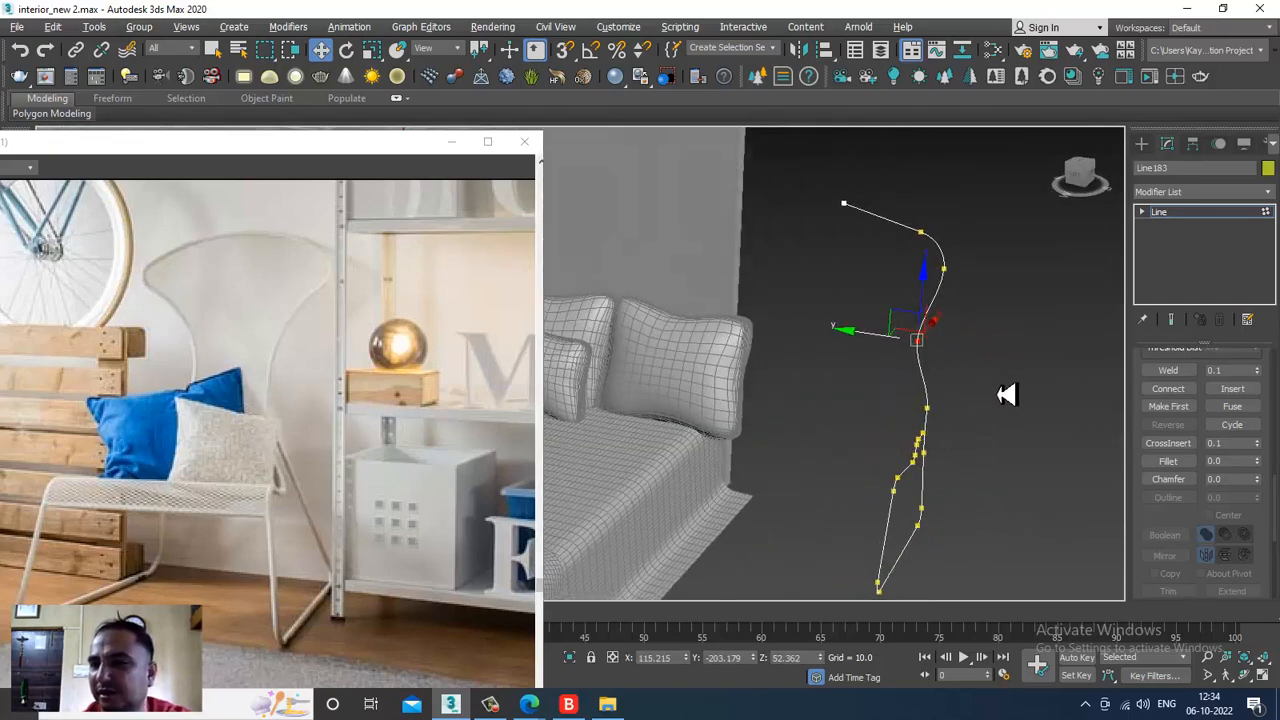
Leave vertex editing and enable the half chair frame's radial thickness in the viewport.
click(1206, 220)
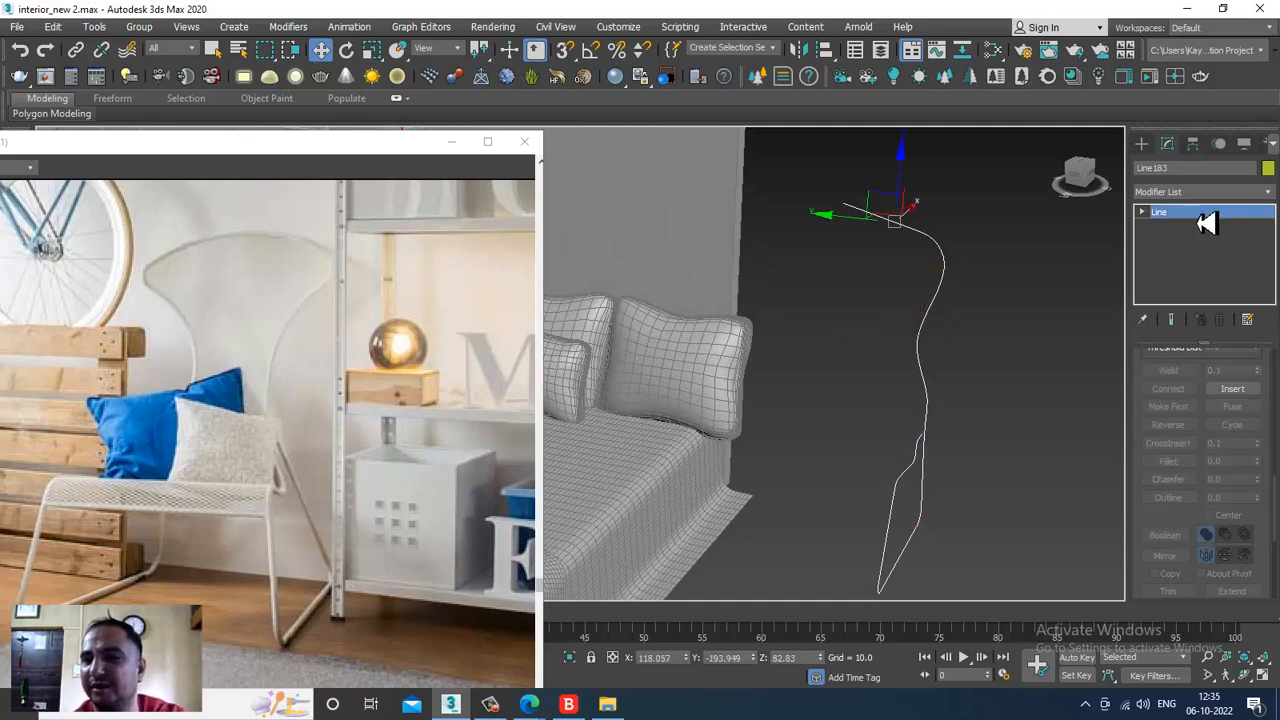
scroll(1145, 373, up, 10)
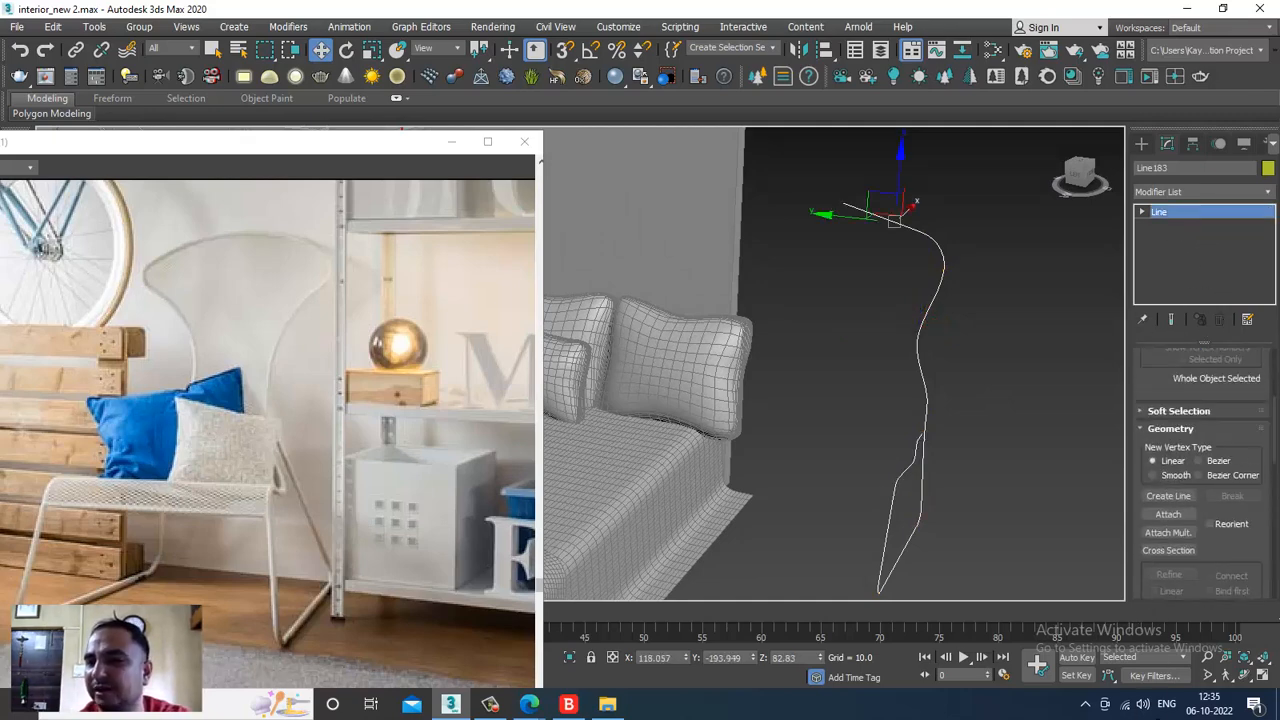
click(1155, 356)
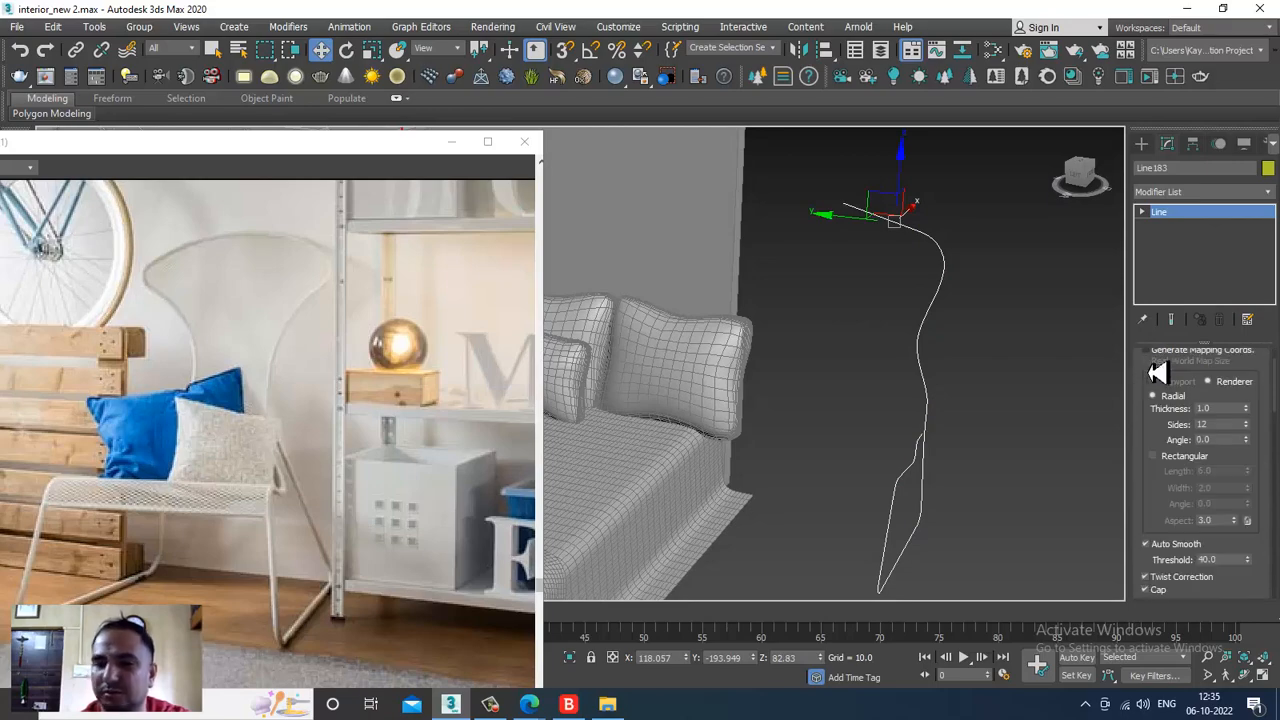
scroll(1177, 396, up, 2)
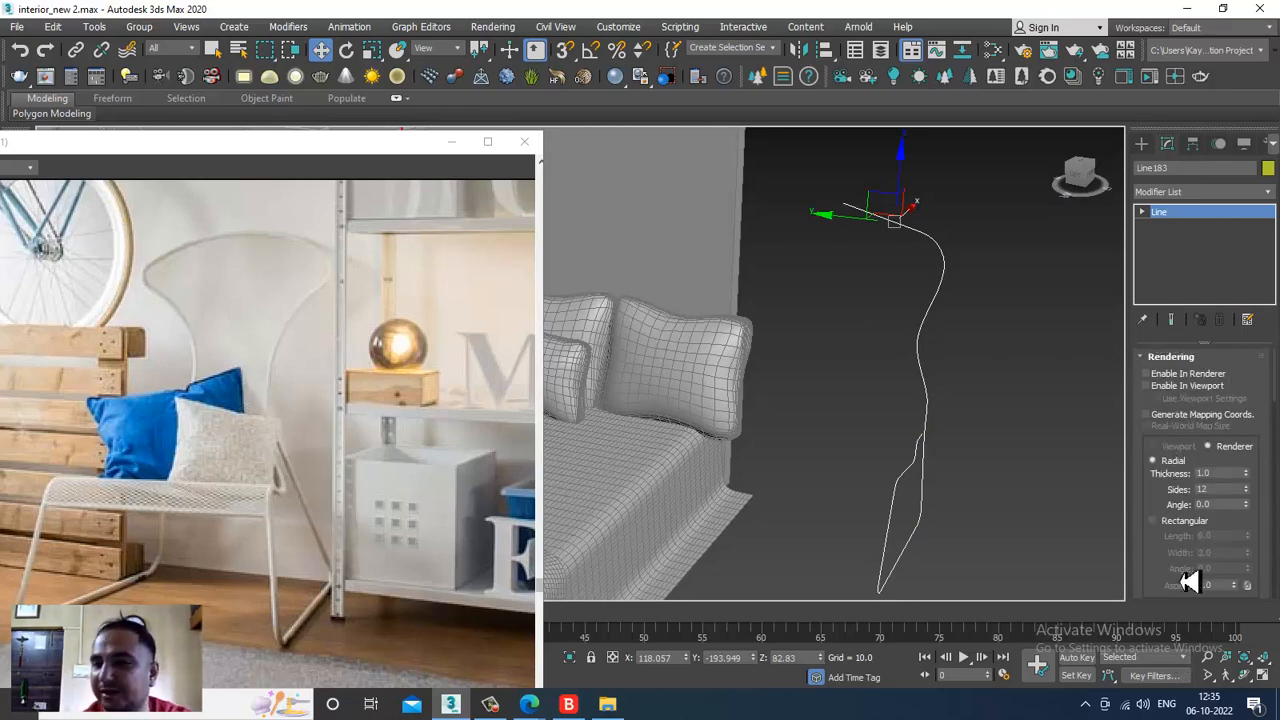
click(1146, 386)
alt+middle_drag(994, 409, 844, 203)
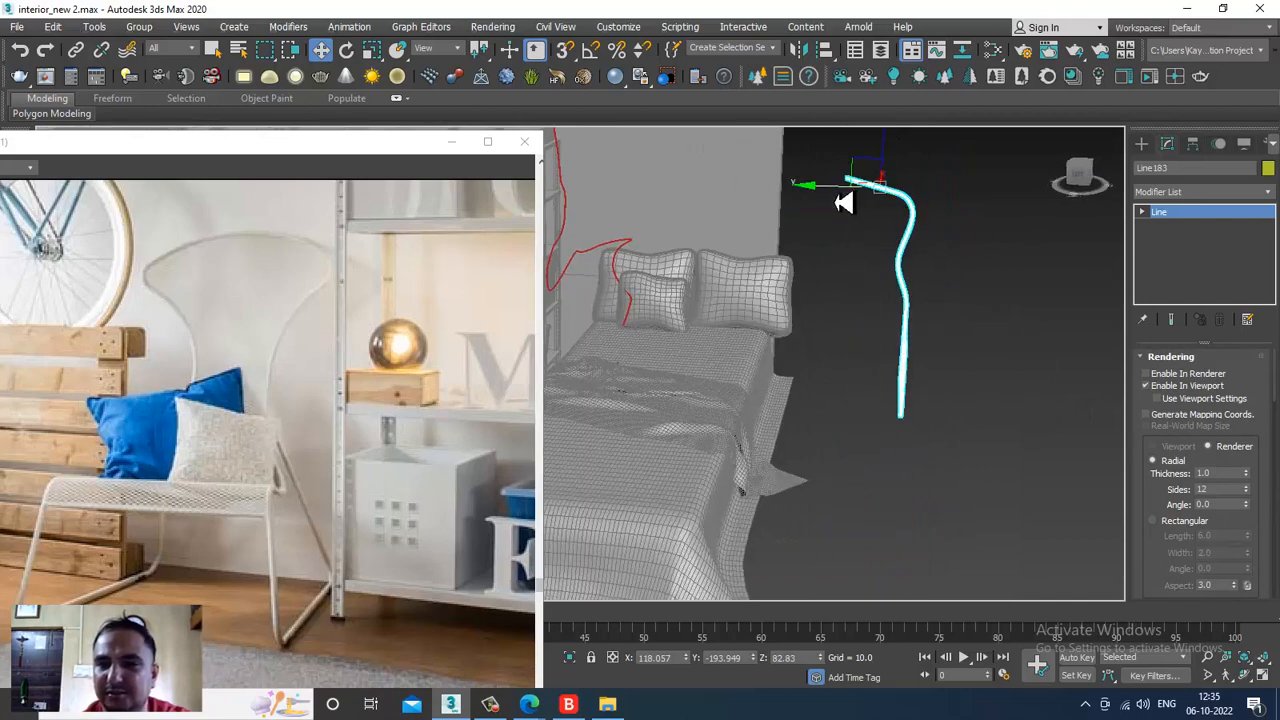
Move the half frame along Y away from the bed and mirror it across the Y axis as a copy.
drag(844, 203, 948, 210)
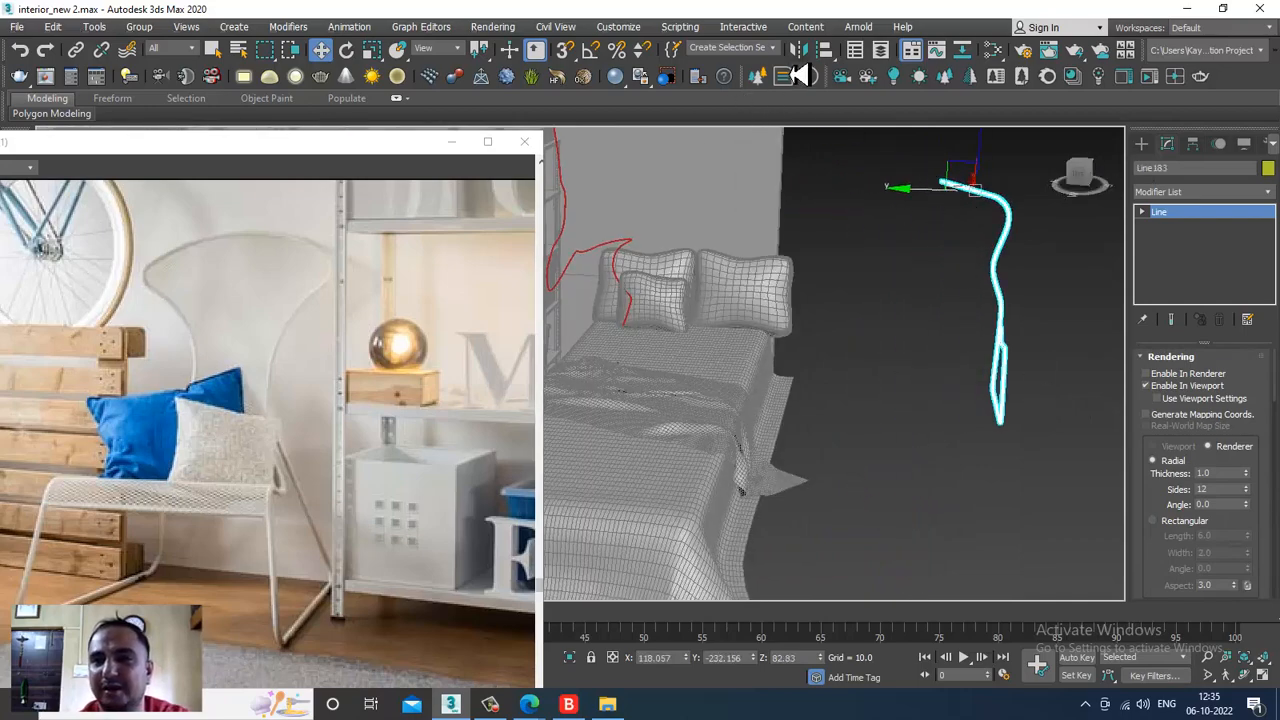
click(799, 51)
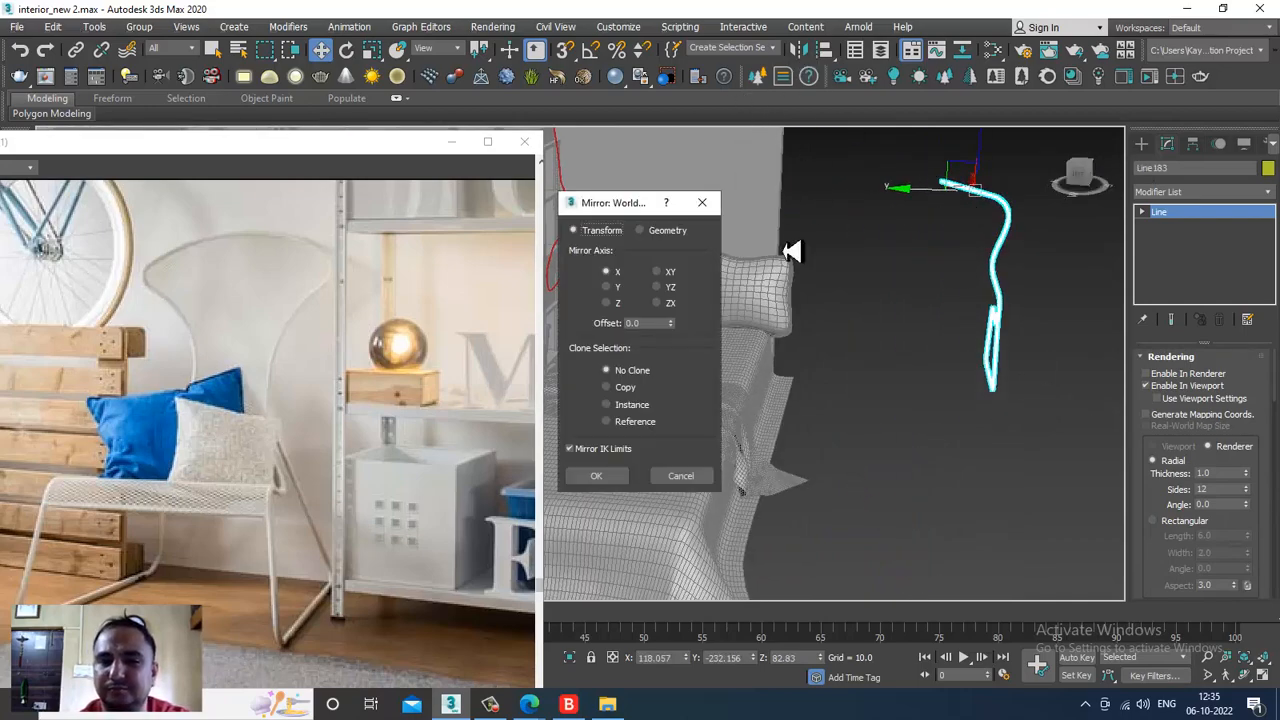
click(616, 288)
click(612, 388)
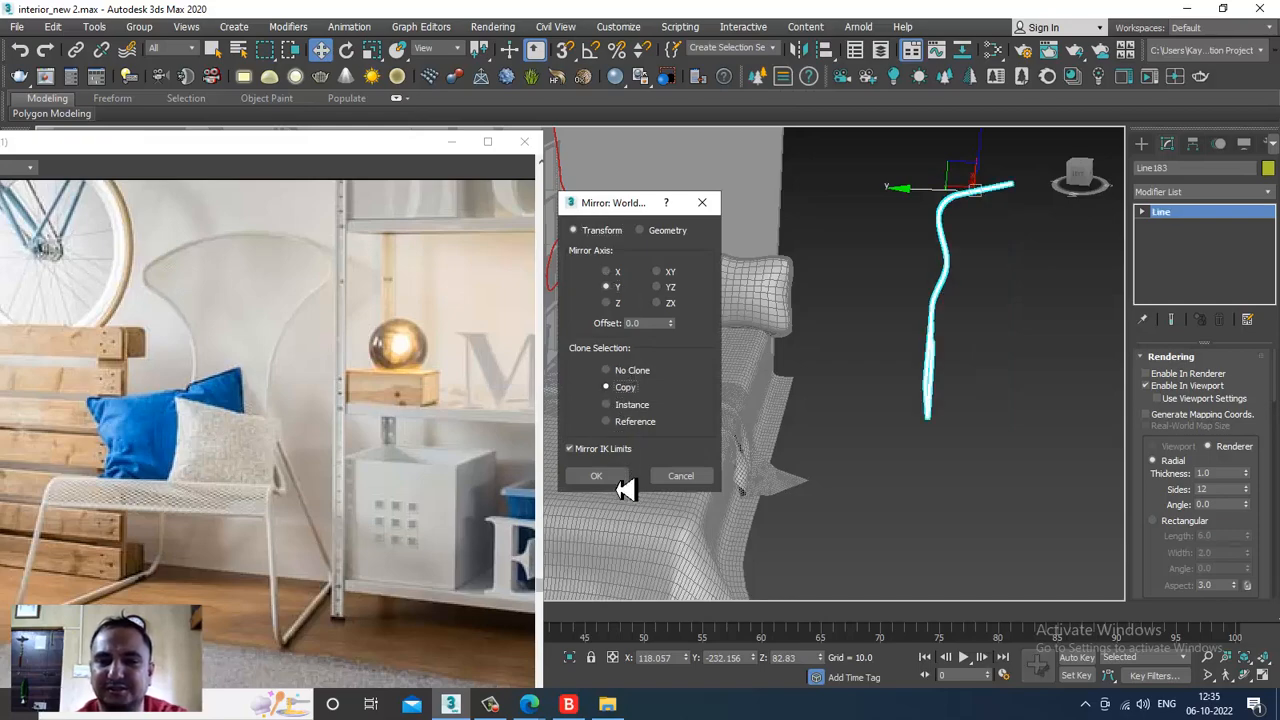
click(605, 477)
Move the mirrored half frame along Y until its top rail end meets the original's.
drag(918, 212, 846, 200)
alt+middle_drag(846, 200, 960, 405)
scroll(970, 345, up, 3)
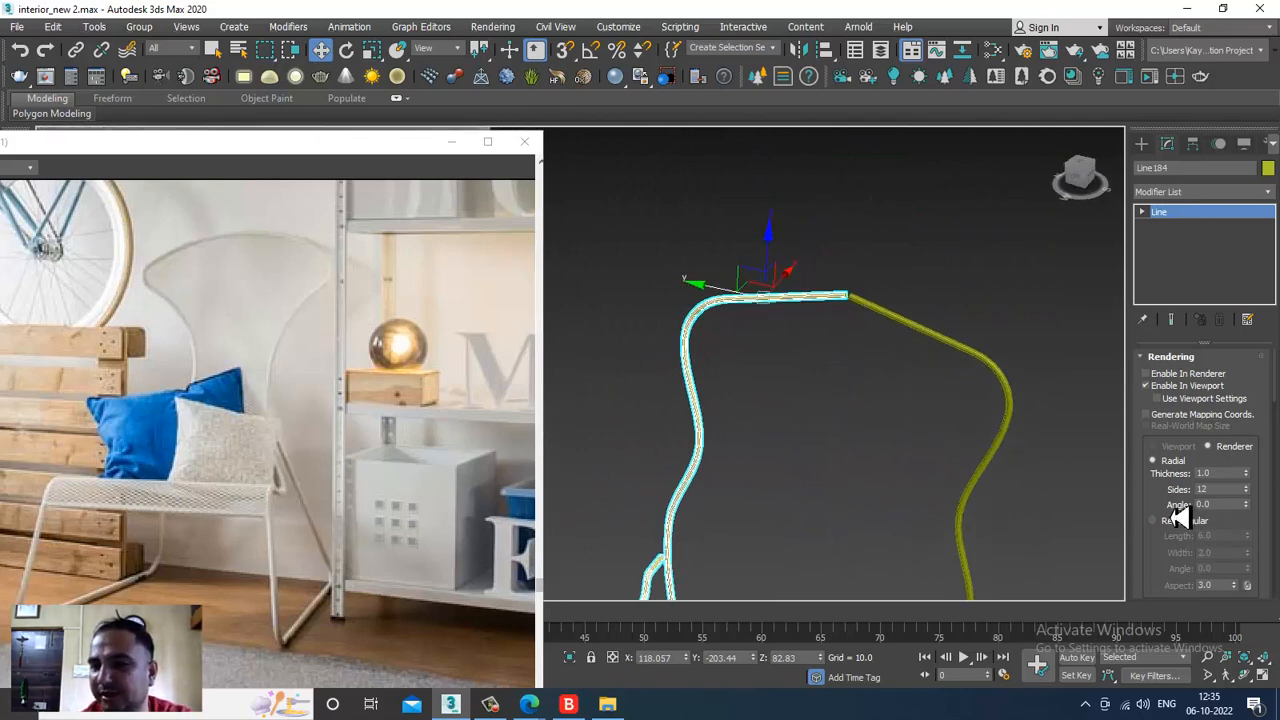
Attach the mirrored half frame to the selected half so both form one line object.
scroll(1180, 515, down, 5)
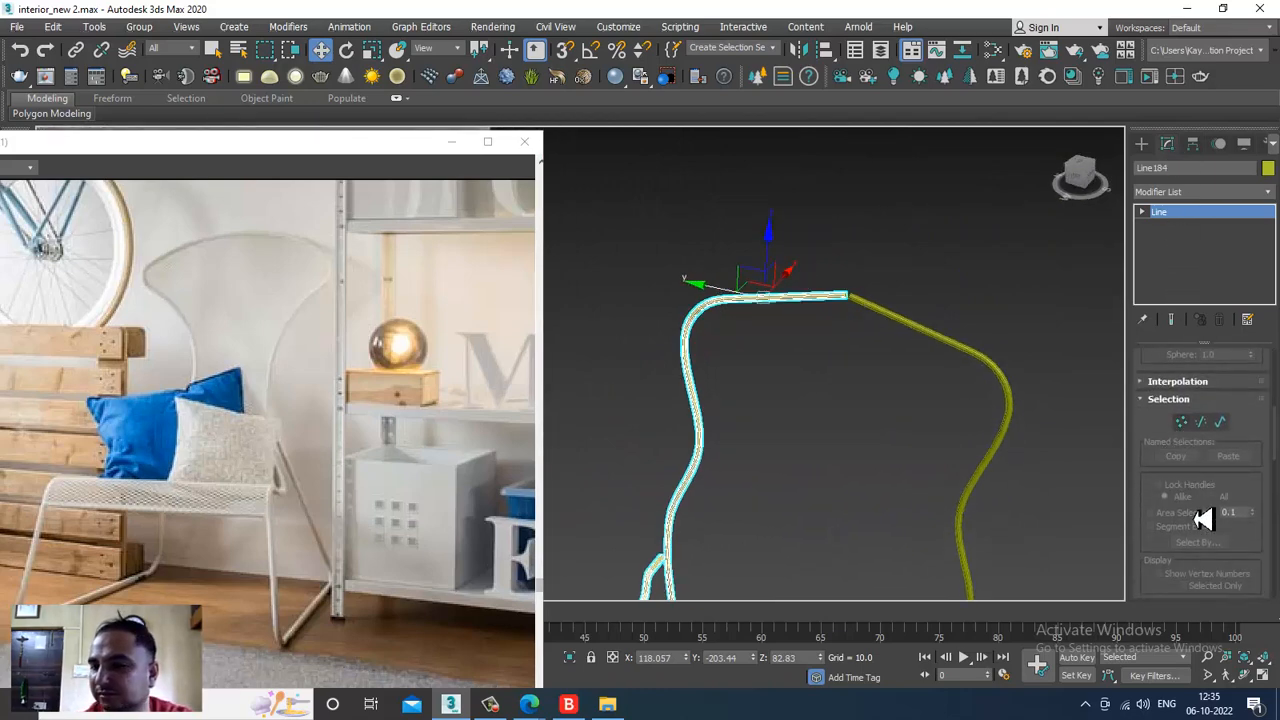
drag(1160, 532, 1187, 3)
drag(1150, 445, 1155, 40)
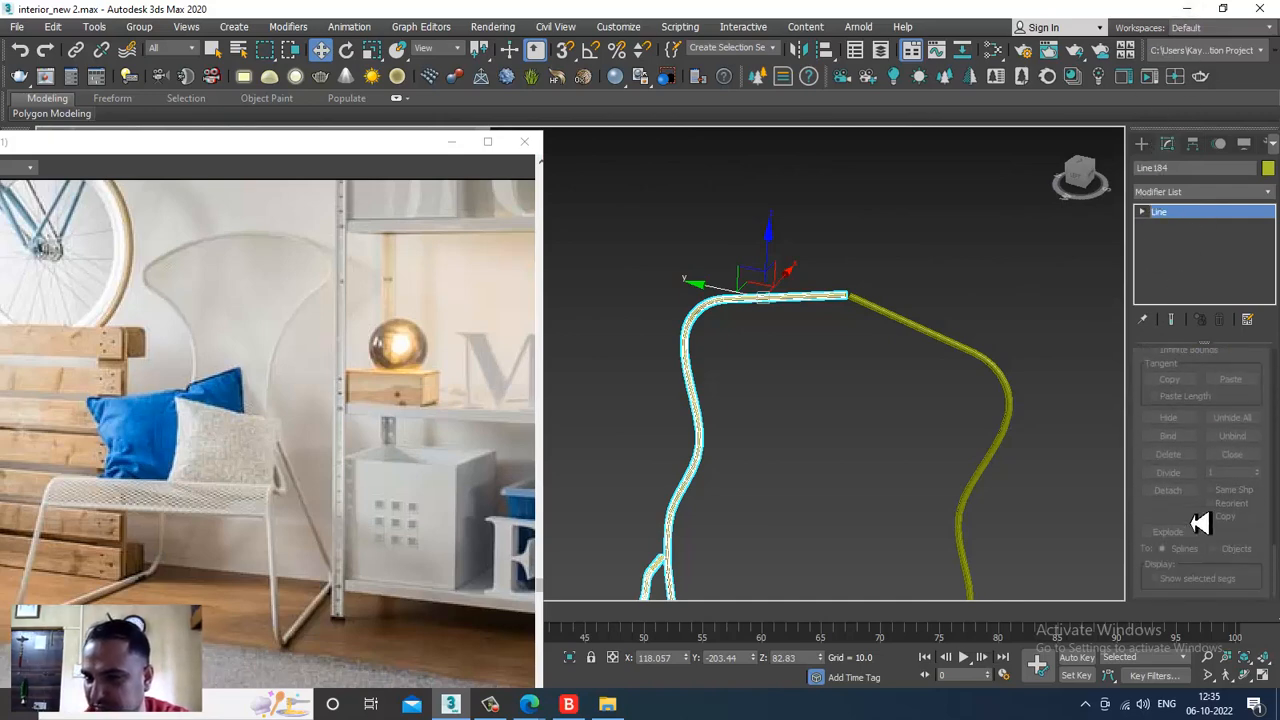
scroll(1198, 530, up, 5)
scroll(1148, 397, up, 10)
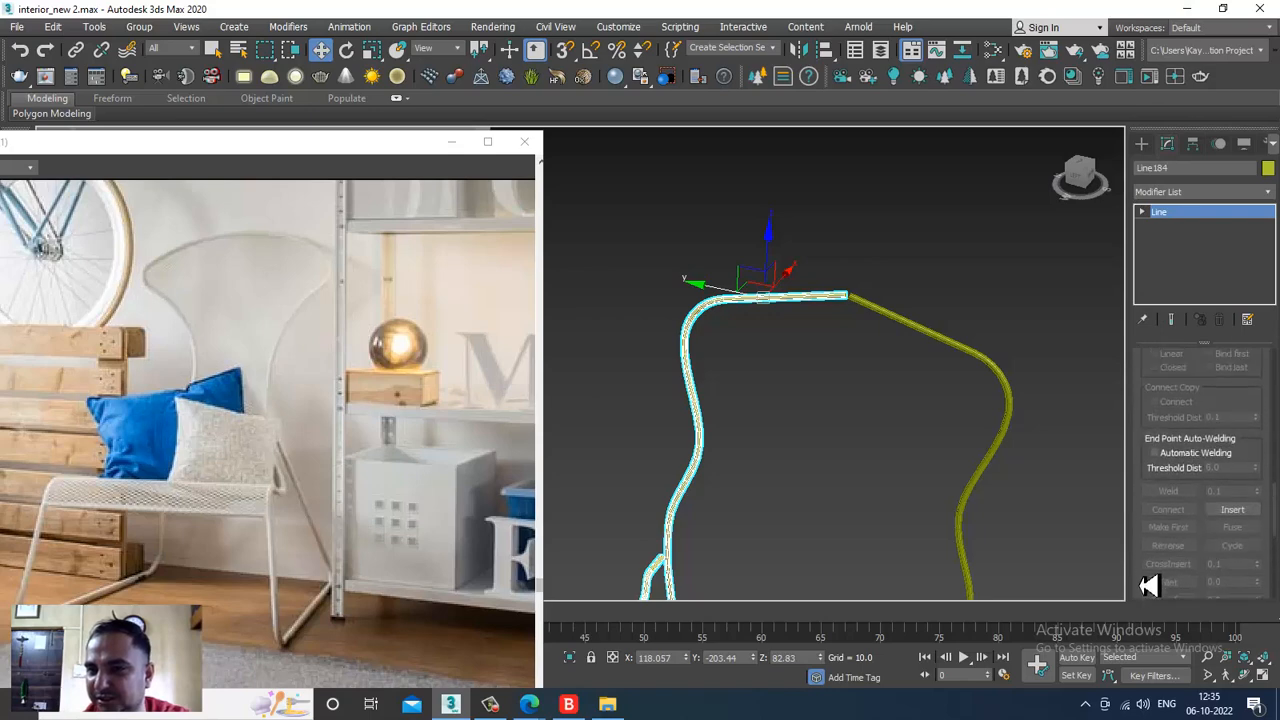
click(1168, 432)
click(911, 326)
right_click(911, 326)
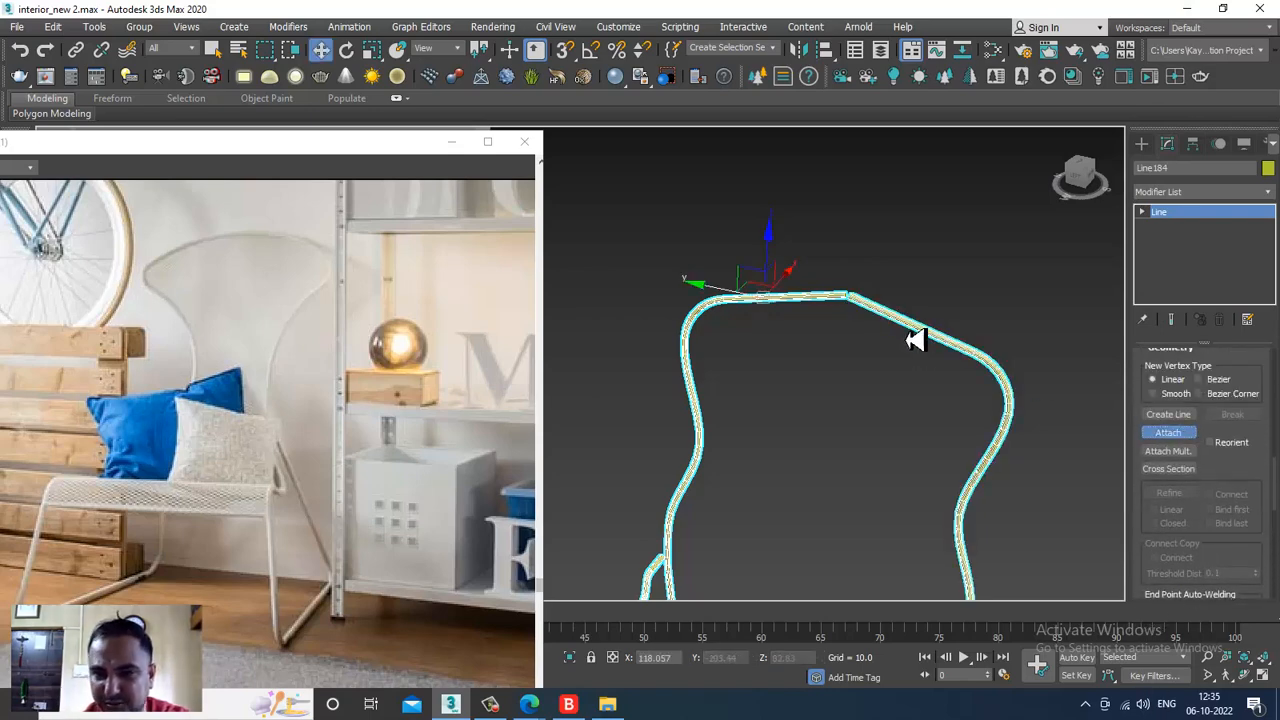
Fuse and weld the two vertices where the half frames meet at the middle of the top rail.
alt+middle_drag(910, 325, 902, 302)
key(1)
drag(788, 279, 820, 318)
right_click(807, 302)
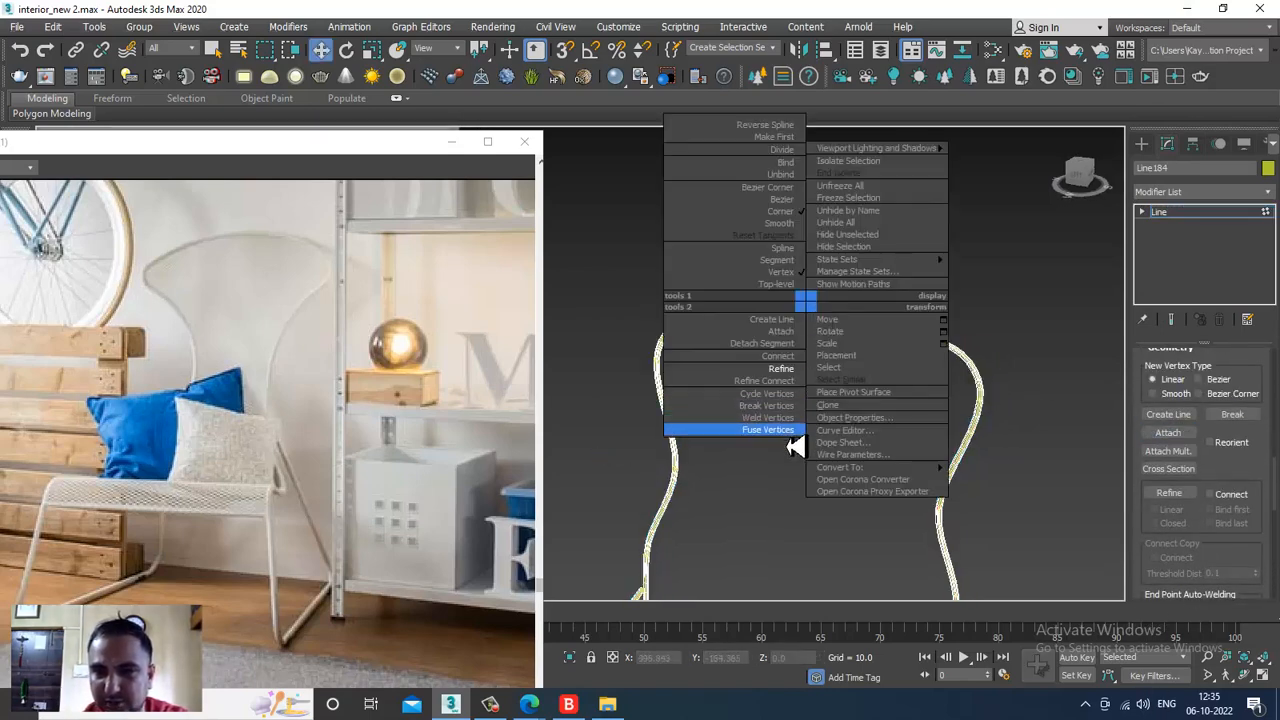
click(775, 422)
right_click(812, 295)
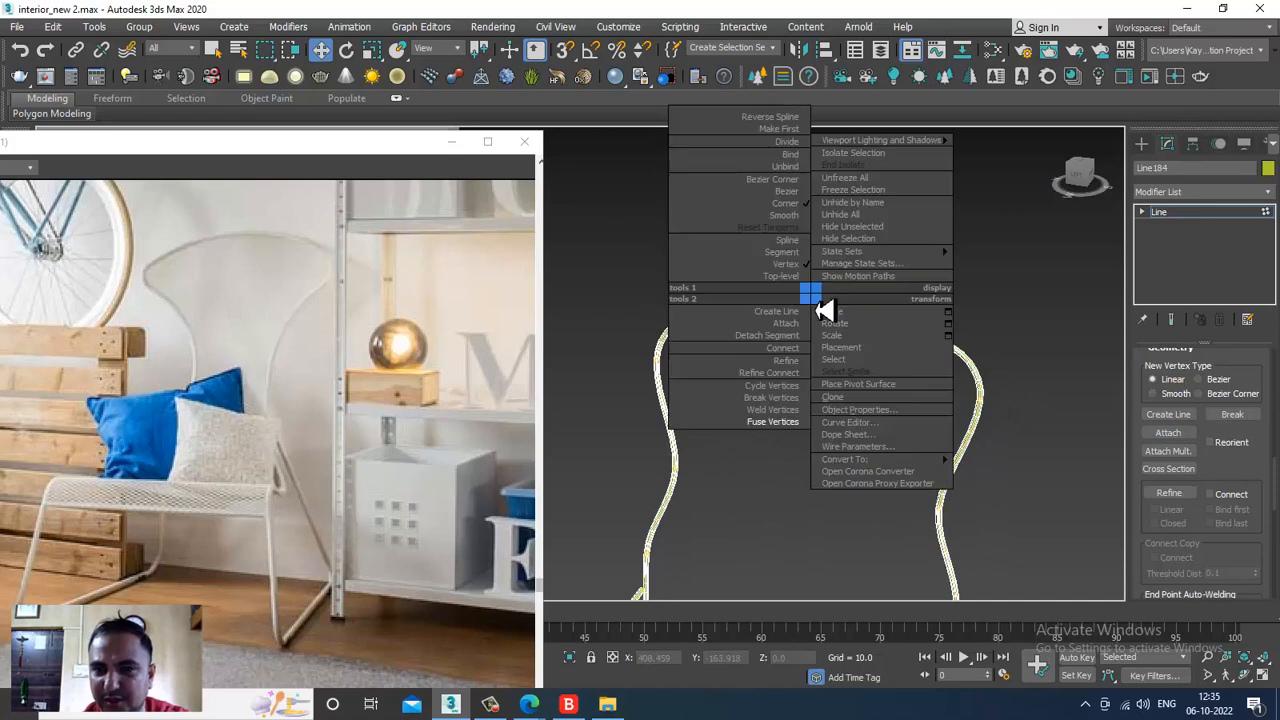
click(788, 425)
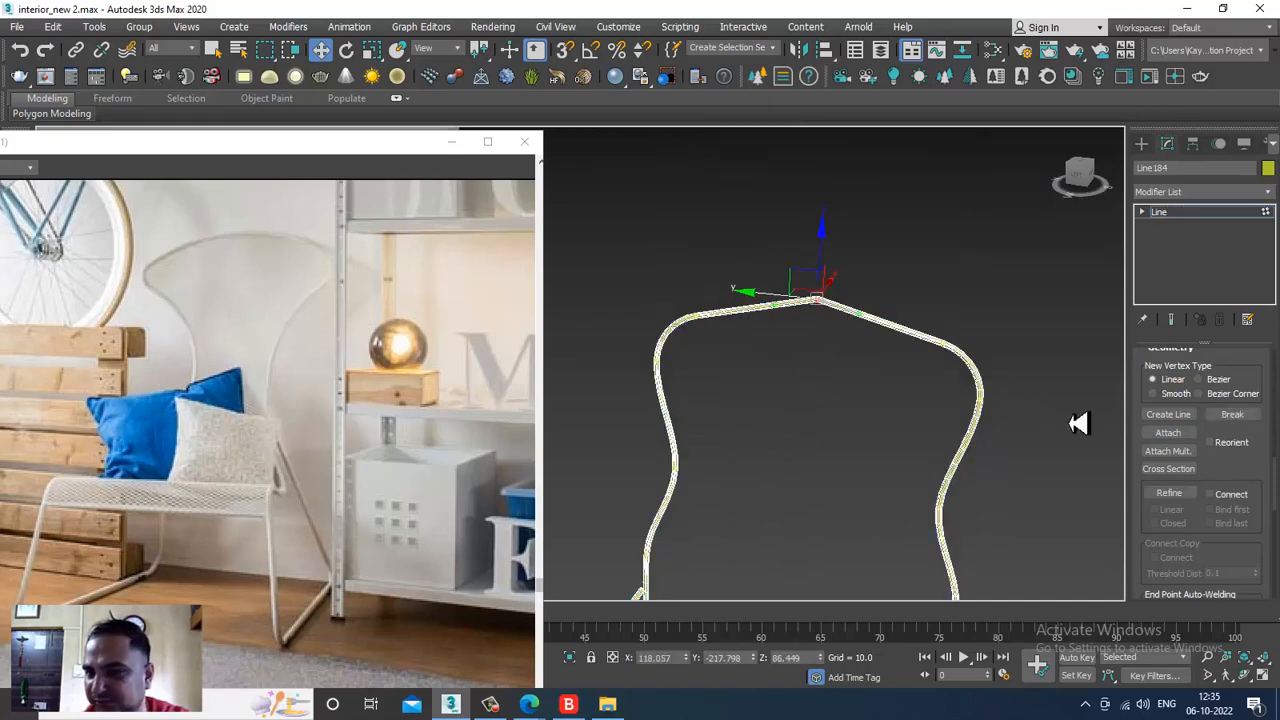
Set the joined vertex at the middle of the top rail to Smooth.
drag(1229, 467, 1229, 280)
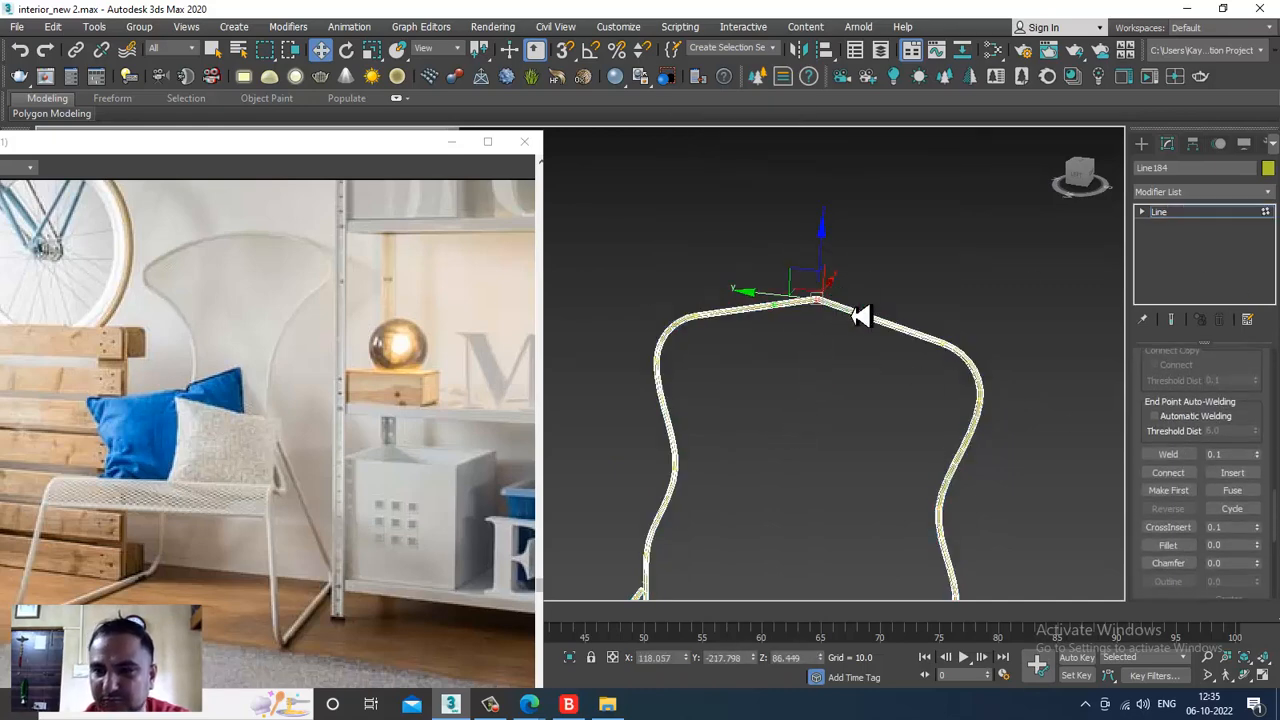
drag(1251, 425, 1251, 350)
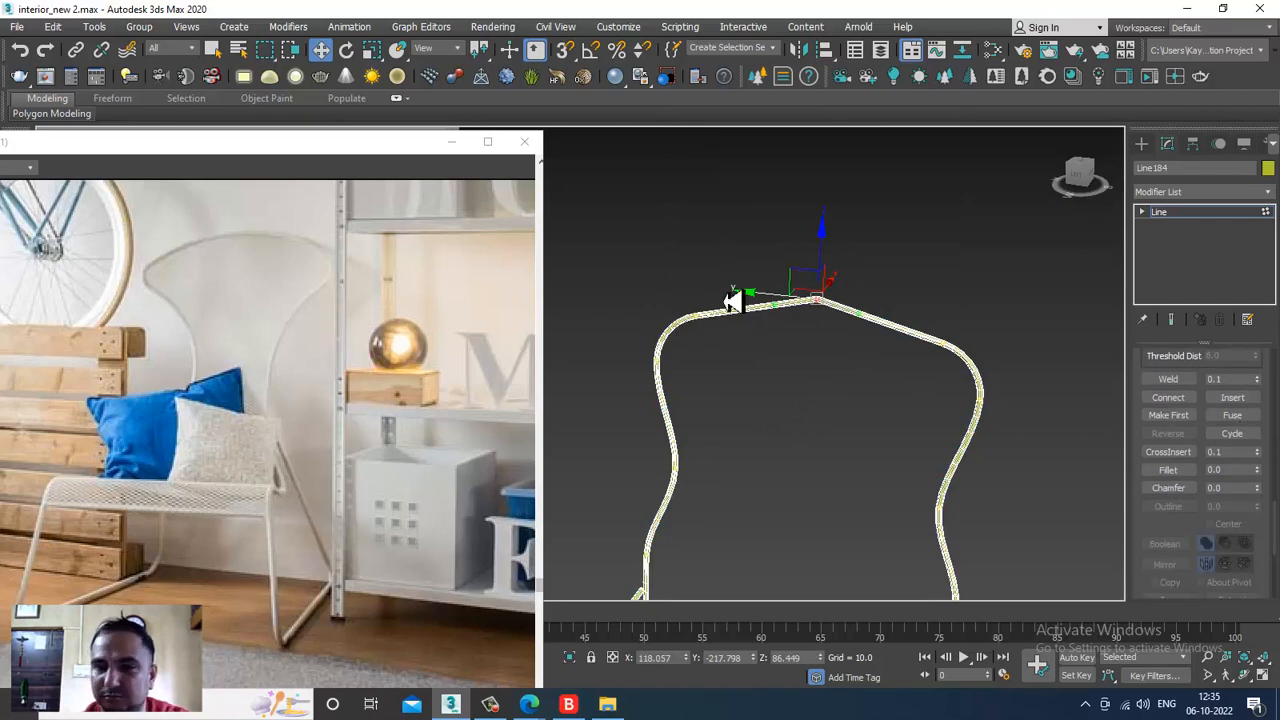
right_click(818, 294)
click(809, 221)
Leave vertex editing and set the chair frame's radial thickness to 1.35.
alt+middle_drag(834, 257, 885, 315)
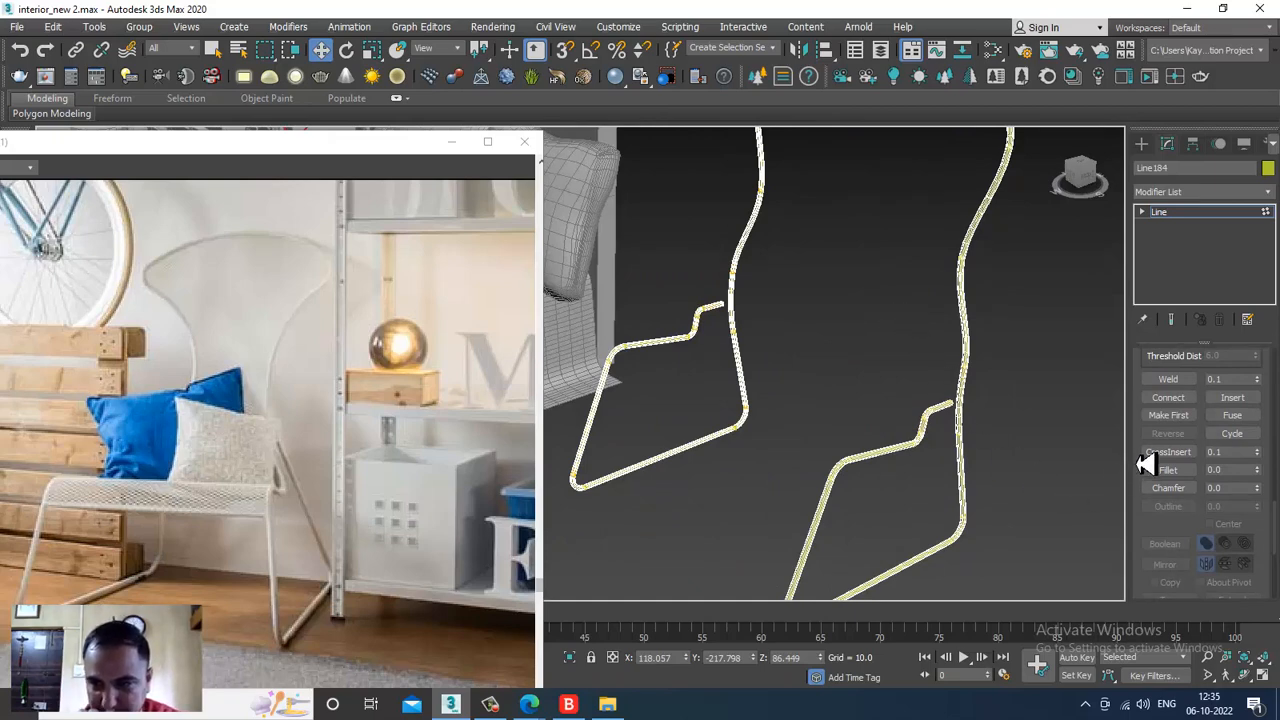
click(1206, 214)
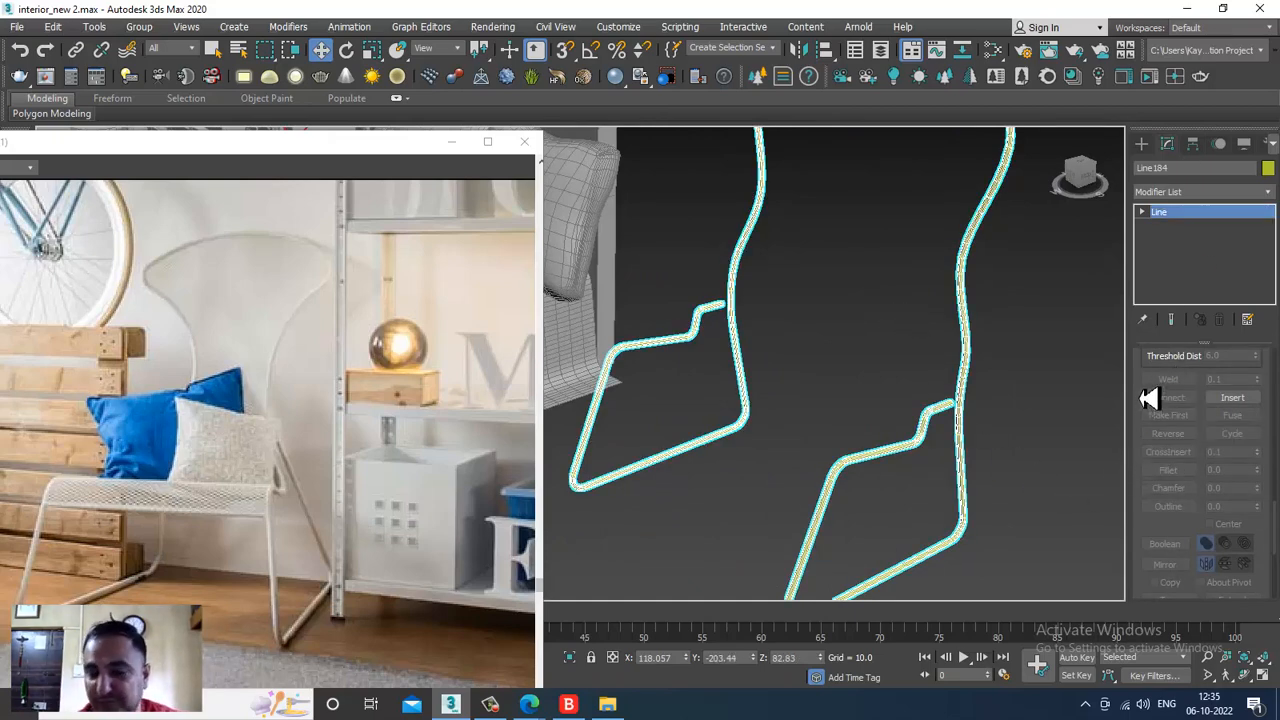
drag(1149, 398, 1136, 487)
drag(1154, 377, 1150, 697)
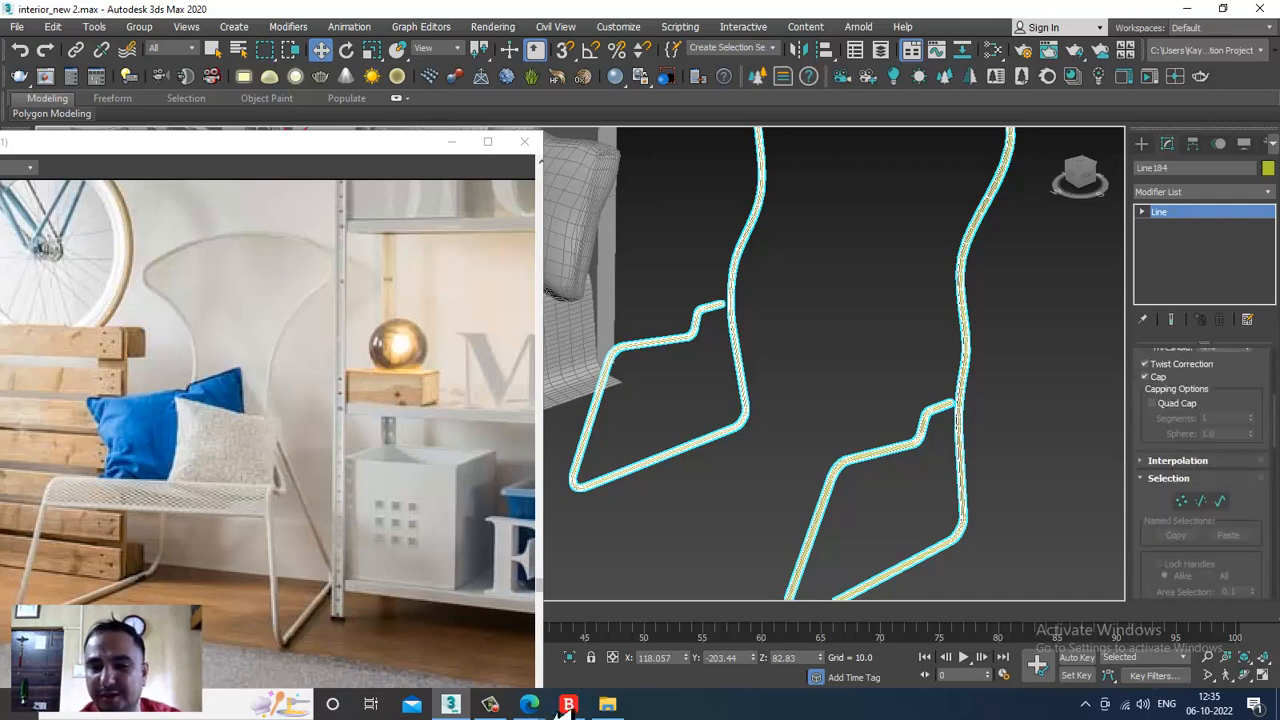
click(500, 708)
click(500, 706)
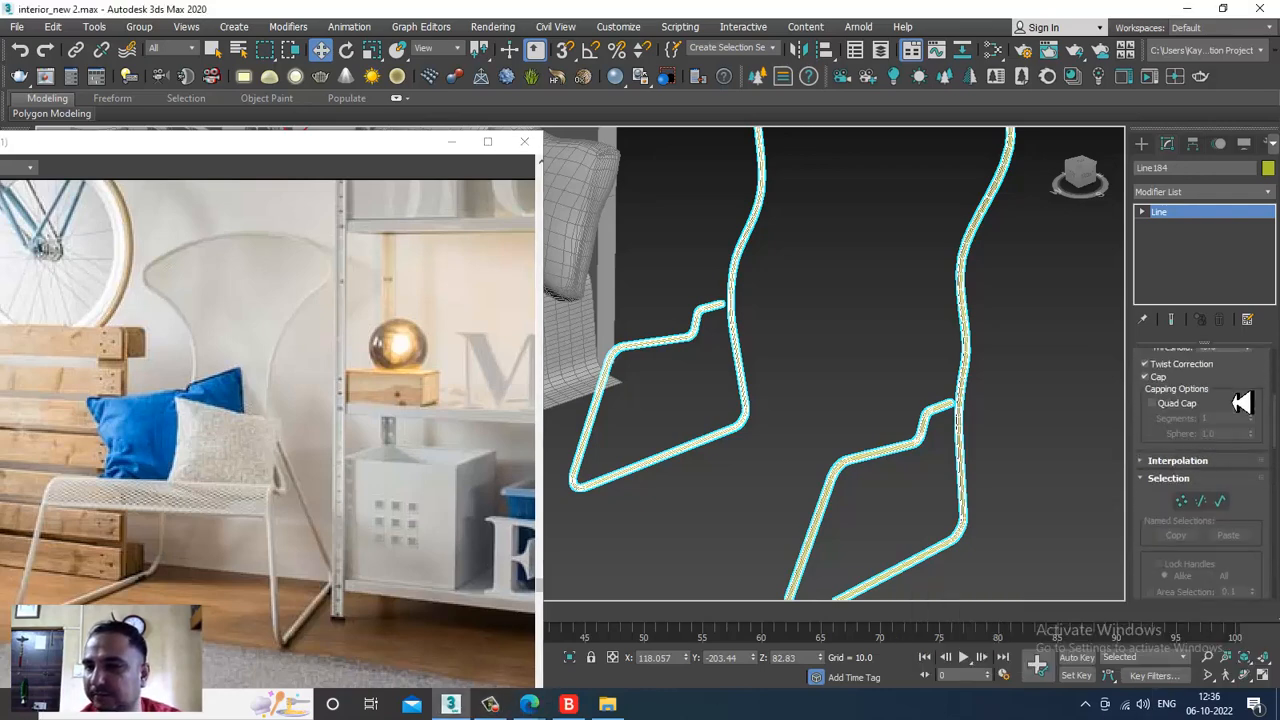
scroll(1152, 452, up, 5)
drag(1246, 469, 1245, 446)
Zoom in on the seat rail in the front view and turn off viewport thickness for a new line.
alt+middle_drag(943, 462, 934, 459)
key(alt+w)
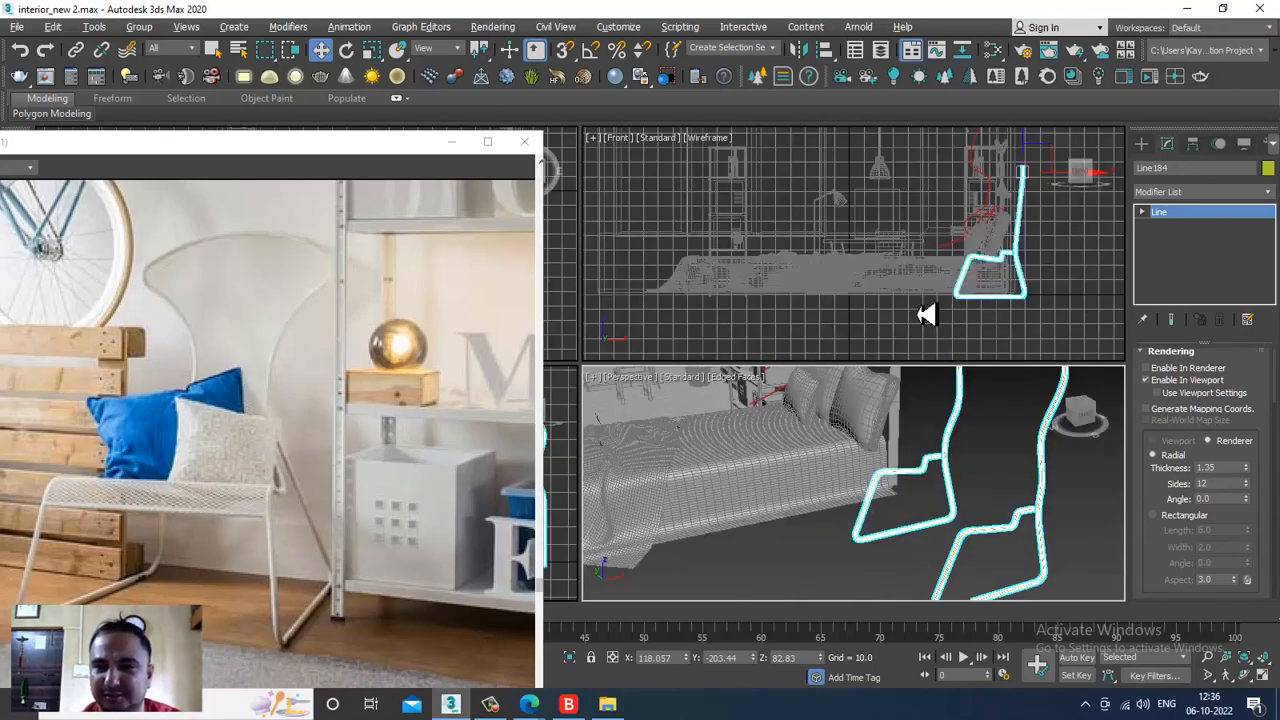
middle_drag(926, 314, 840, 292)
key(alt+w)
scroll(780, 326, up, 6)
middle_drag(780, 326, 785, 343)
scroll(785, 343, up, 2)
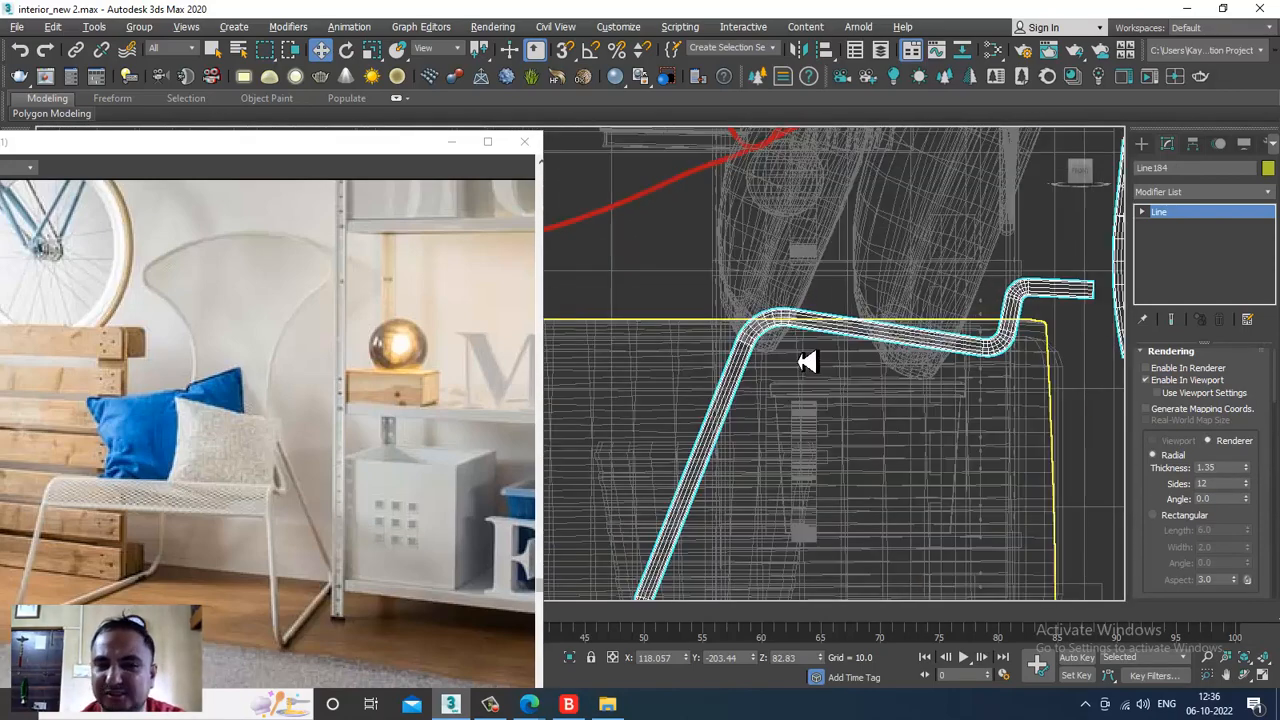
click(1141, 143)
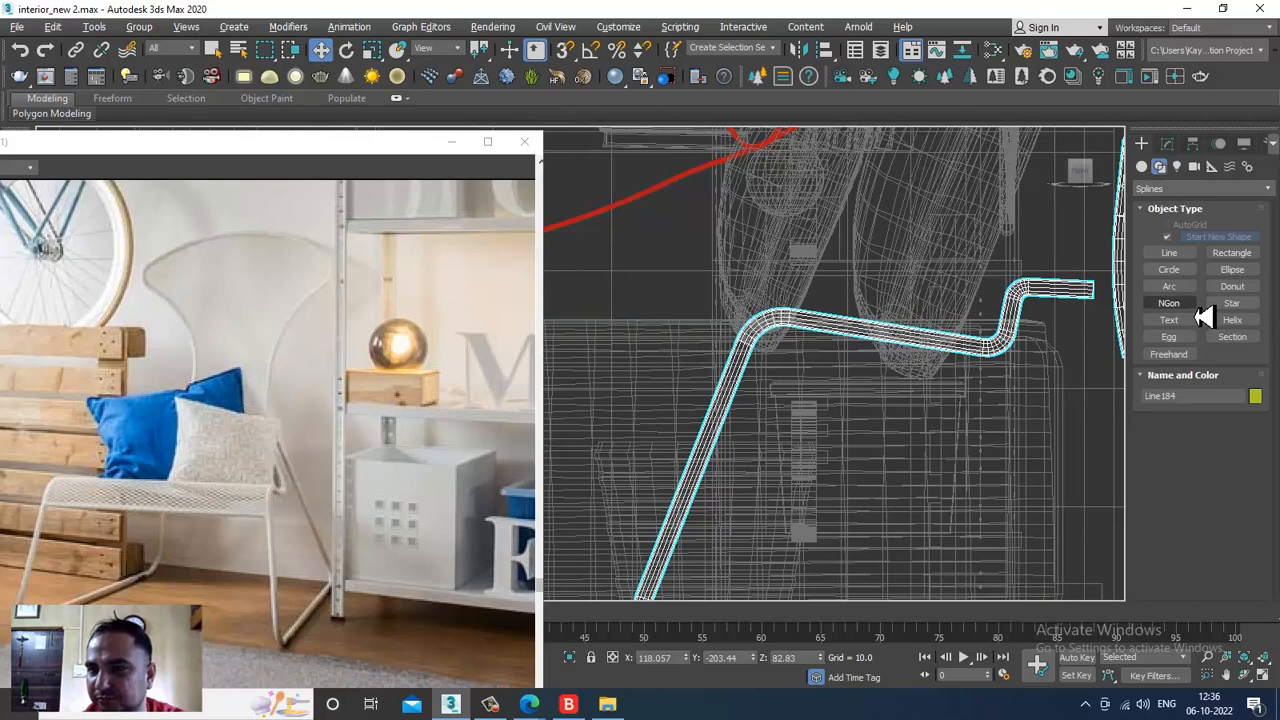
click(1169, 252)
click(729, 392)
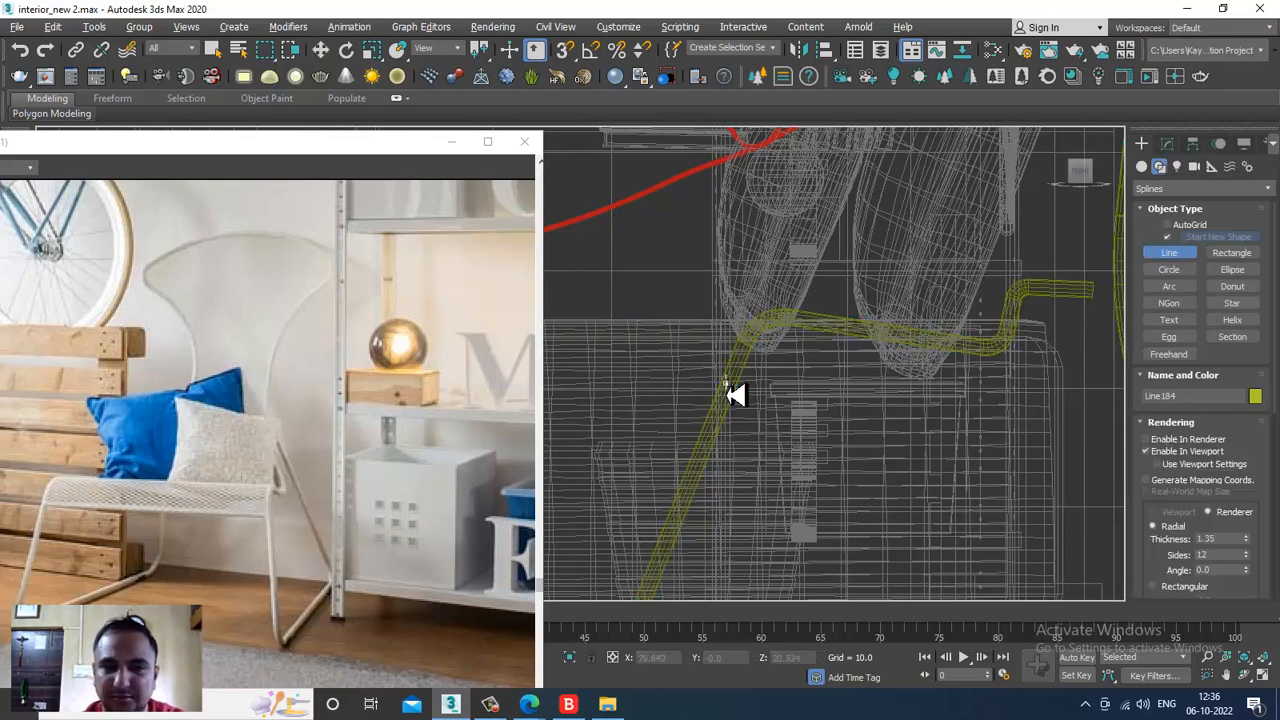
right_click(785, 330)
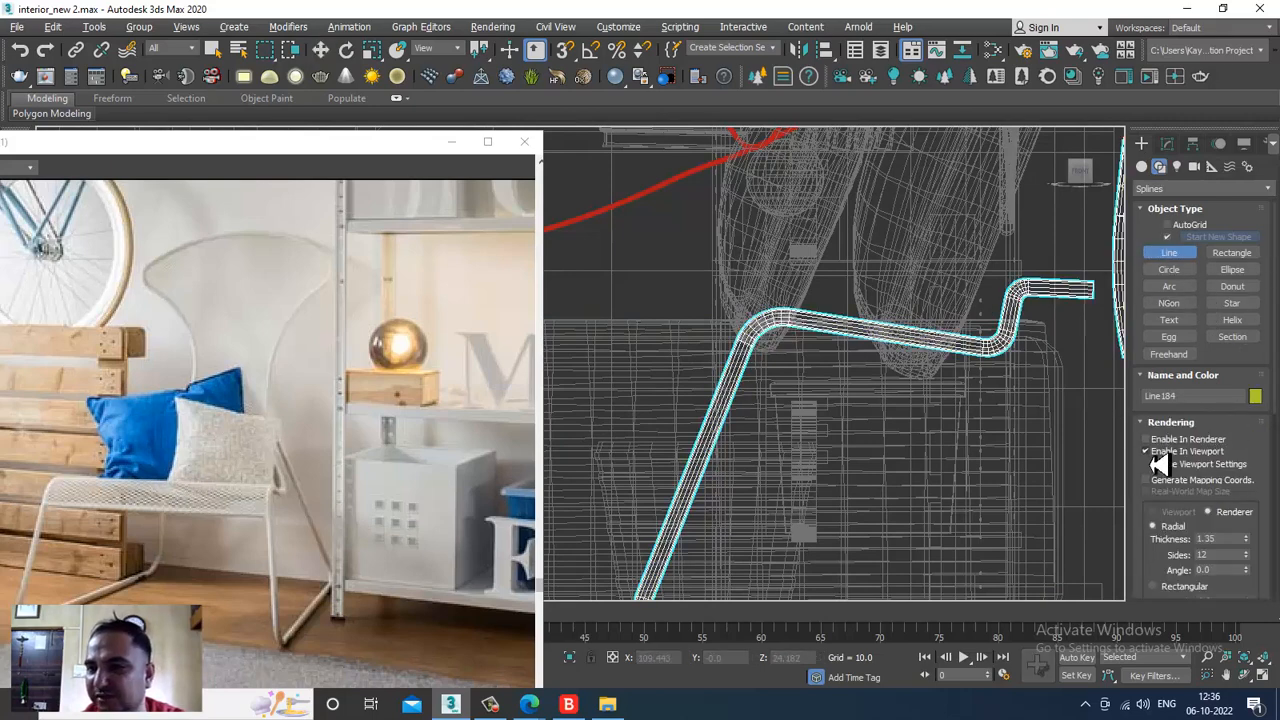
Draw a three-point line along the seat rail in the front view, from the upper front leg over the bend to the rear dip.
click(736, 372)
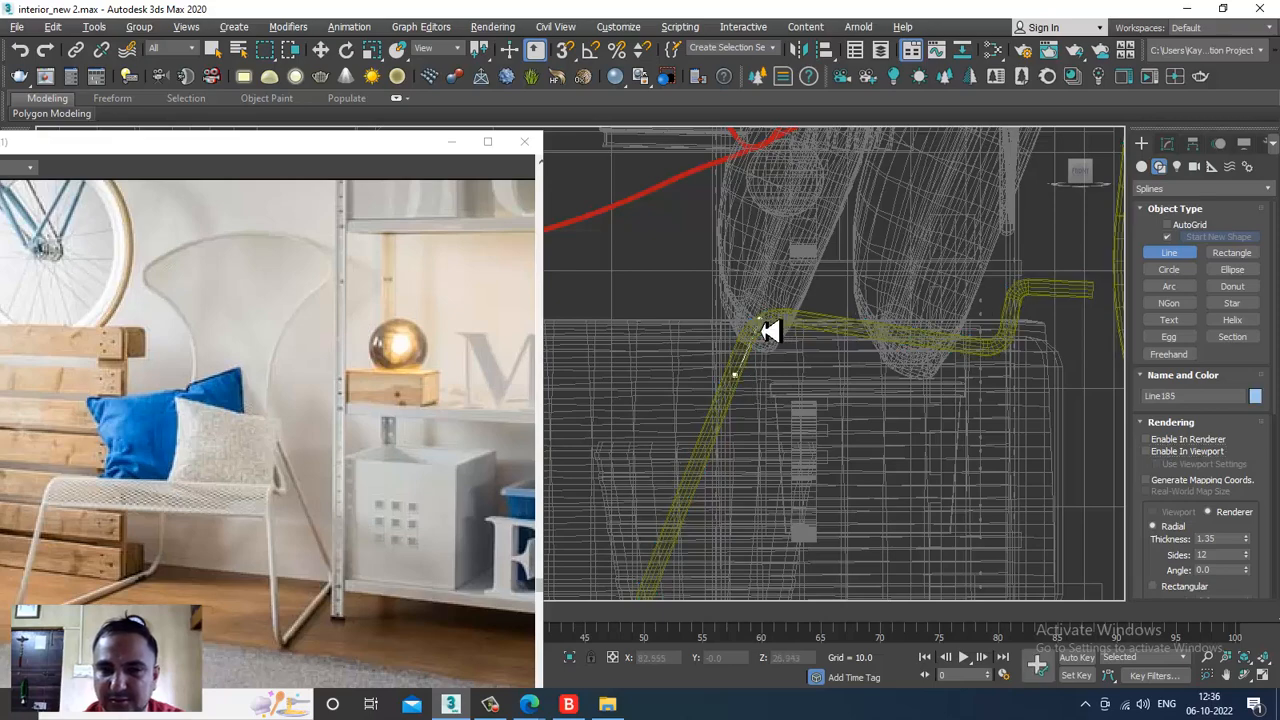
scroll(806, 326, up, 3)
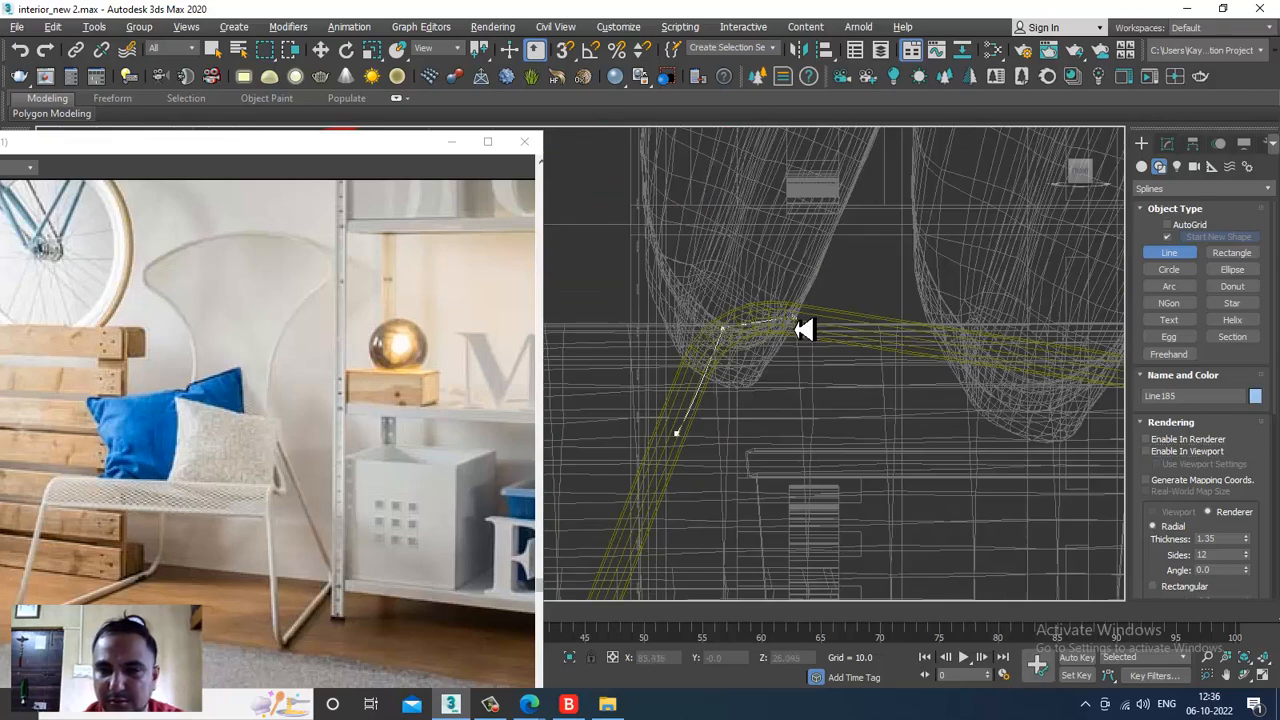
scroll(822, 355, down, 2)
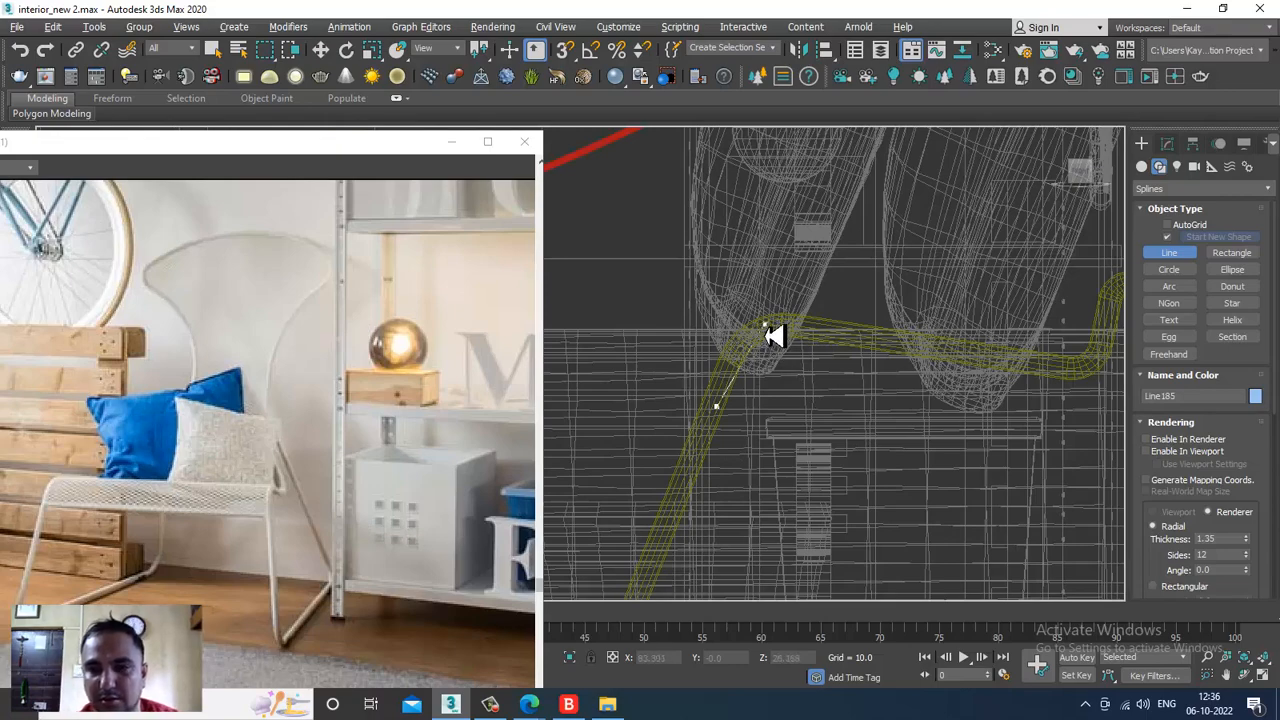
middle_drag(1009, 378, 920, 400)
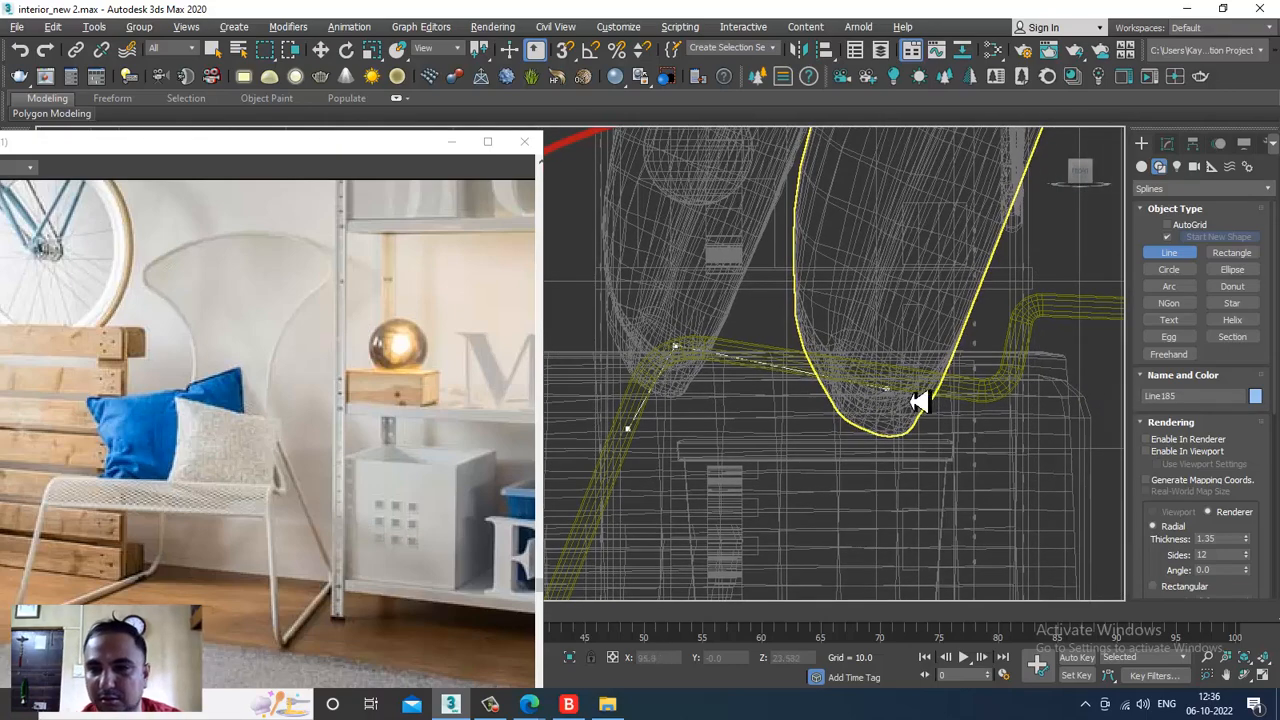
click(983, 394)
right_click(983, 394)
right_click(983, 394)
scroll(890, 400, down, 2)
scroll(822, 418, up, 4)
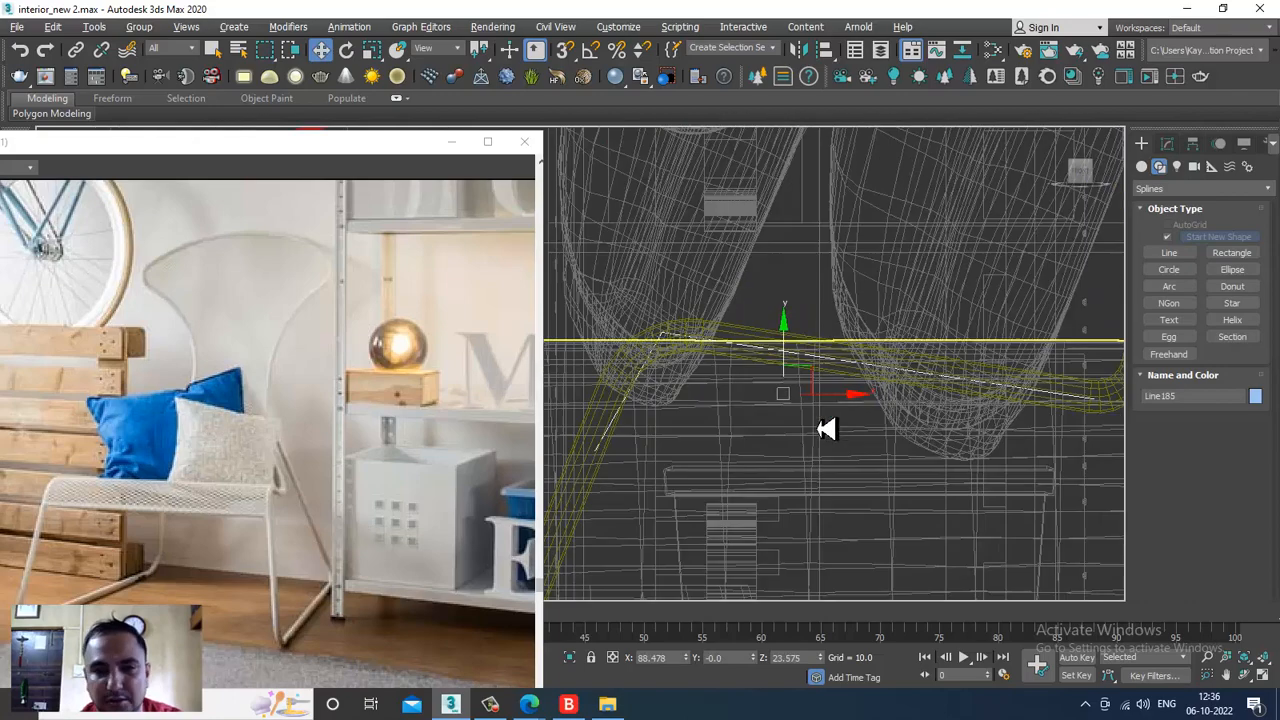
Fillet the seat line's middle vertex to follow the frame's front bend.
key(1)
click(662, 332)
drag(1158, 572, 1174, 194)
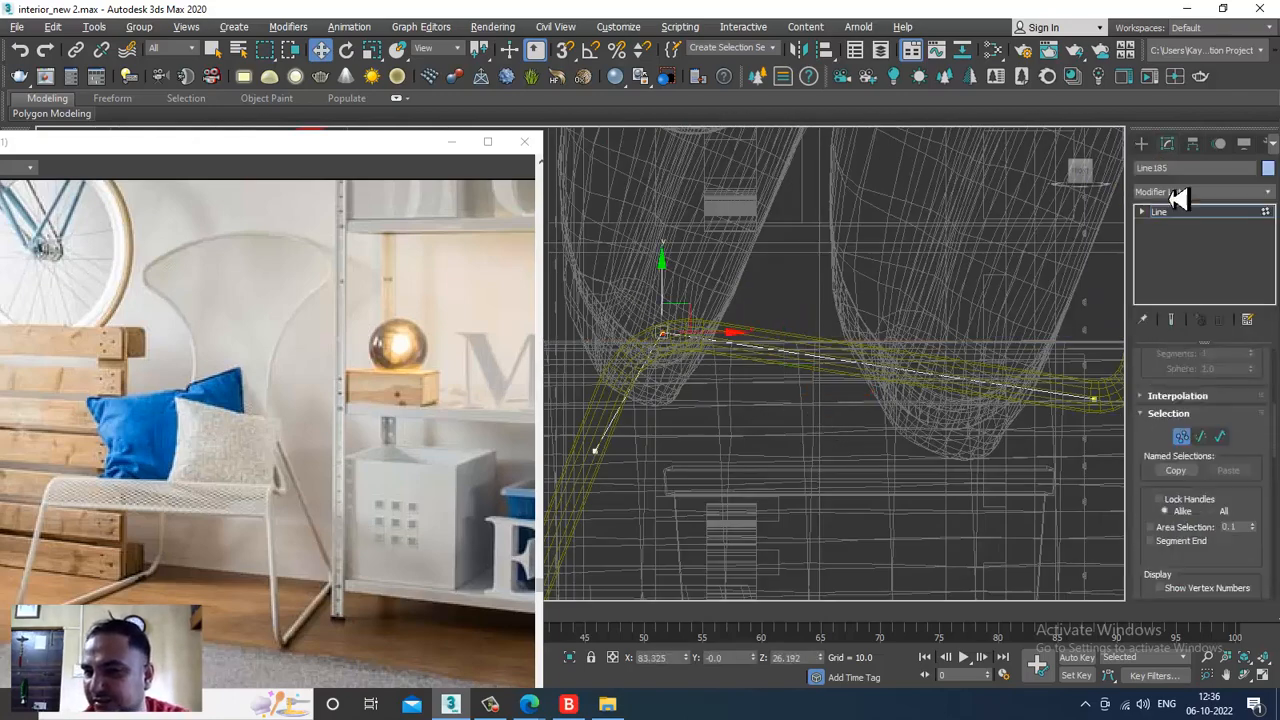
drag(1169, 443, 1155, 88)
scroll(1194, 466, down, 2)
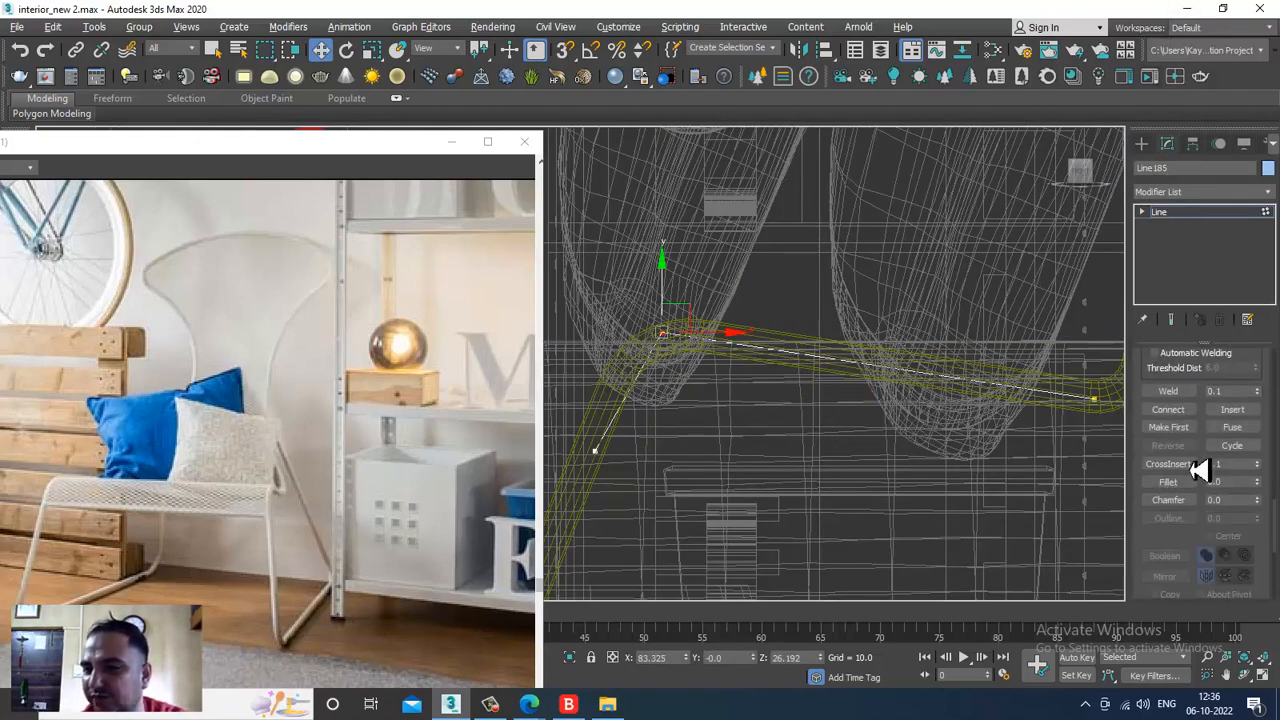
click(1168, 482)
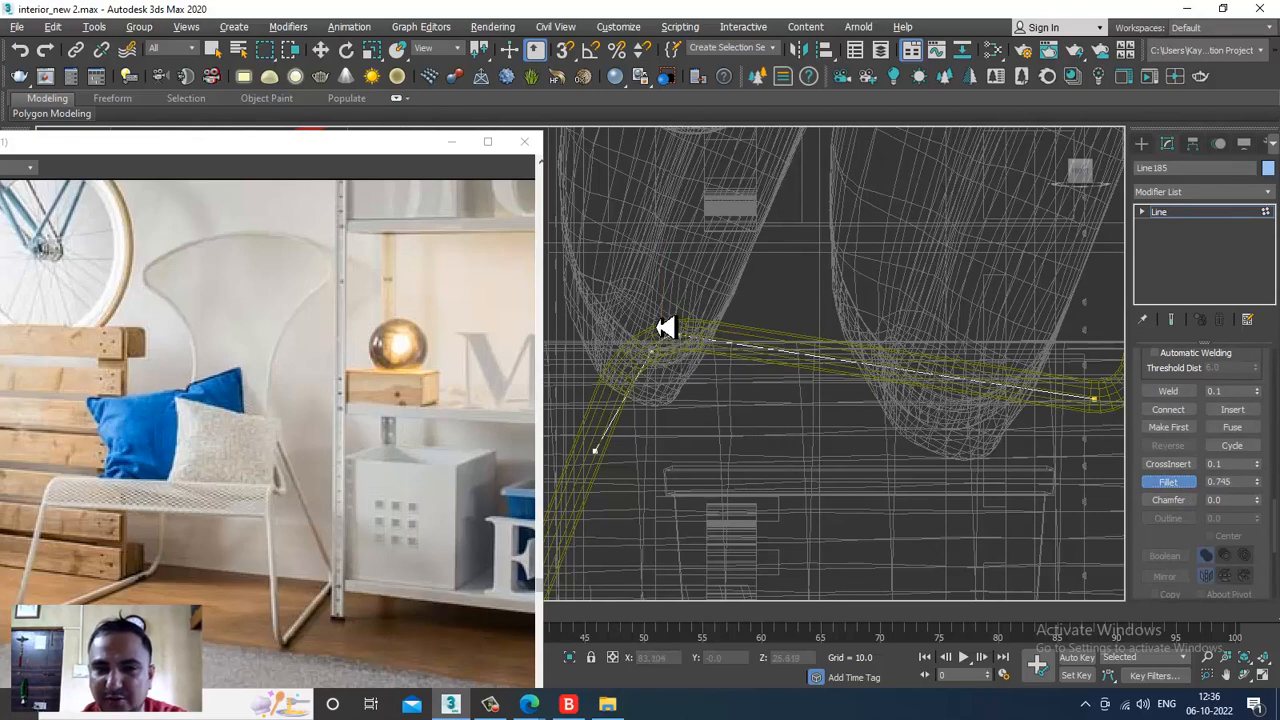
right_click(660, 350)
Shift the seat line's two lower front vertices slightly outward along X and raise the upper fillet vertex about 0.24 units along Y.
scroll(665, 430, up, 2)
middle_drag(665, 432, 767, 423)
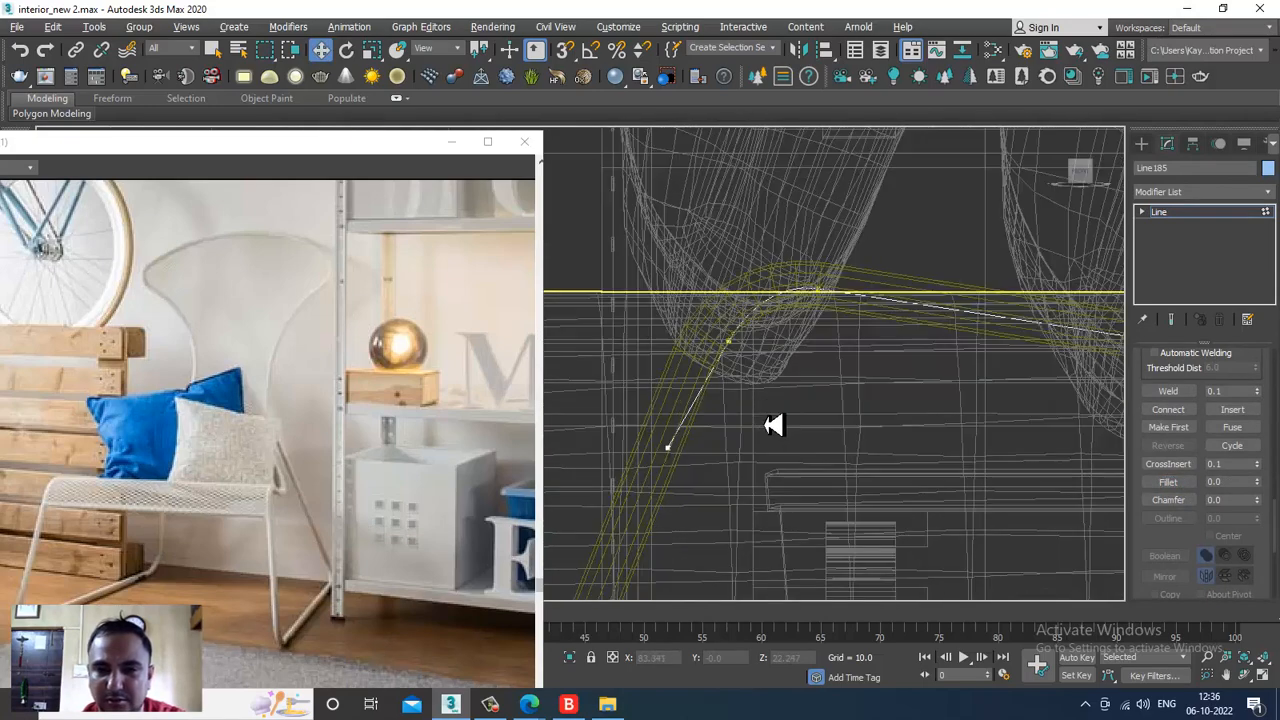
key(1)
key(1)
click(667, 447)
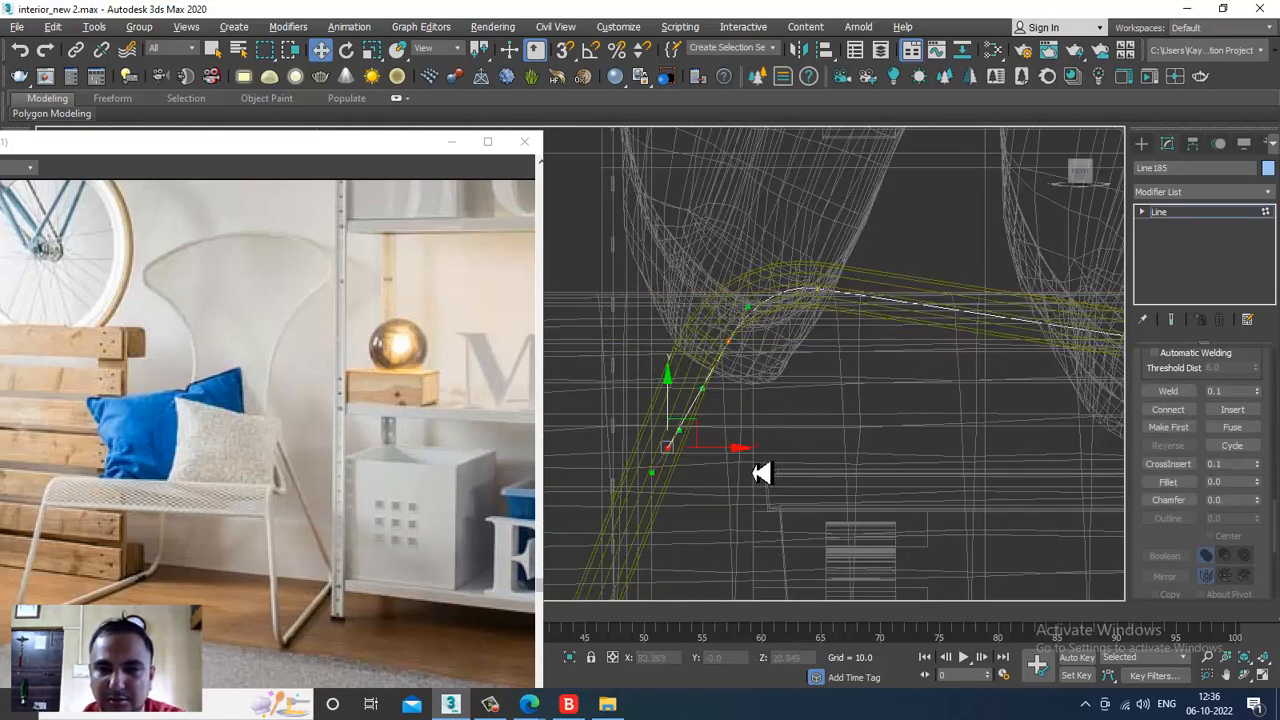
drag(745, 460, 734, 455)
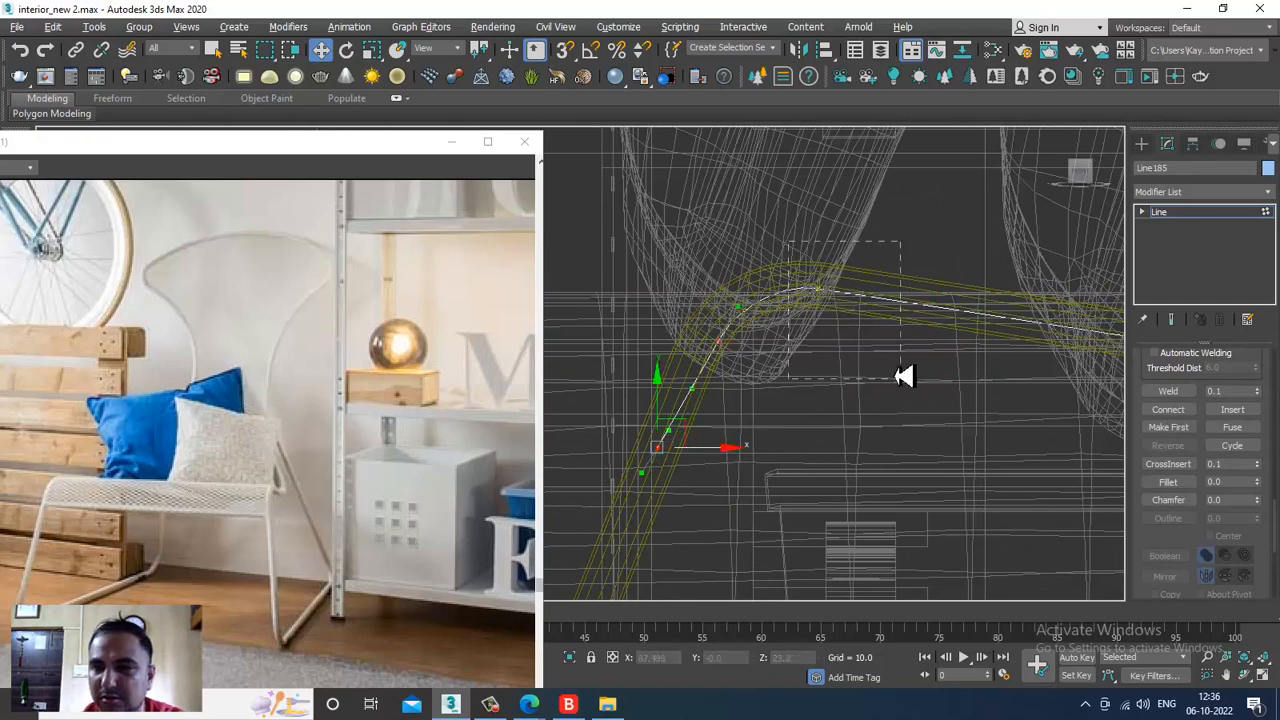
click(818, 287)
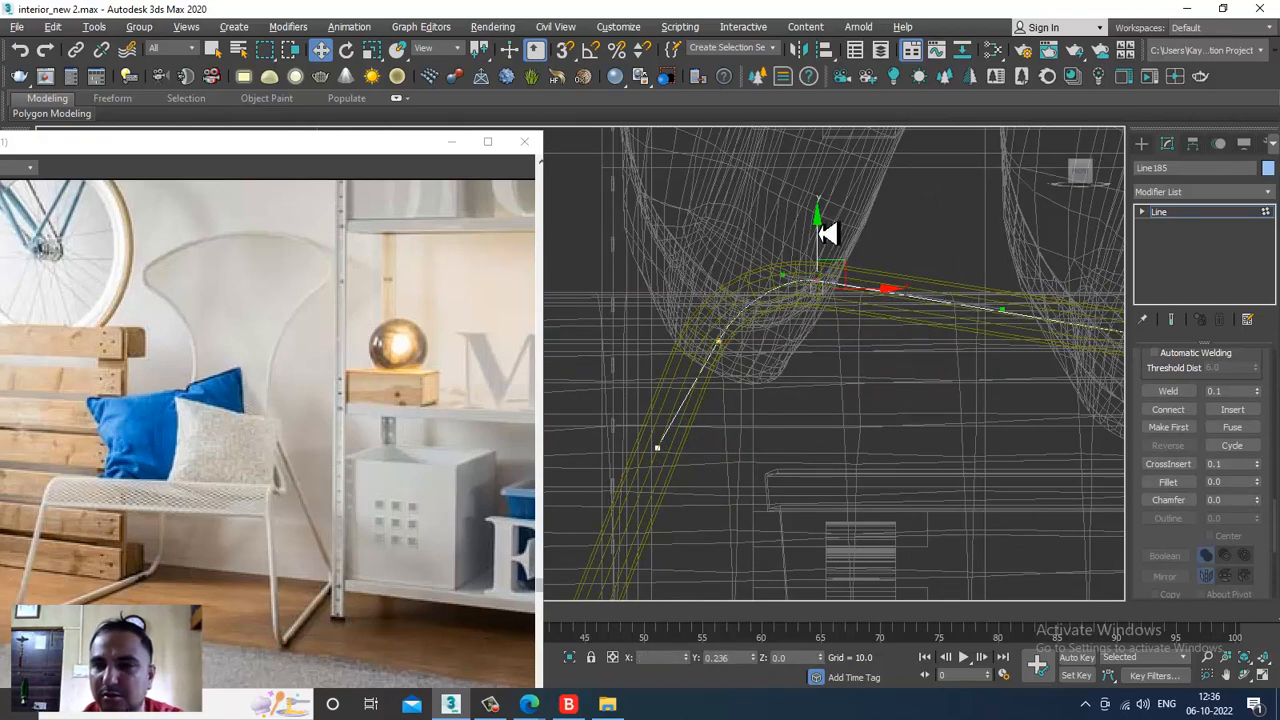
drag(828, 241, 828, 234)
Return to the perspective view, leave vertex editing, and enable the seat line in the viewport with a rectangular cross-section.
scroll(828, 234, down, 2)
middle_drag(1014, 374, 900, 380)
scroll(957, 417, down, 2)
key(alt+w)
middle_drag(1020, 512, 922, 499)
key(alt+w)
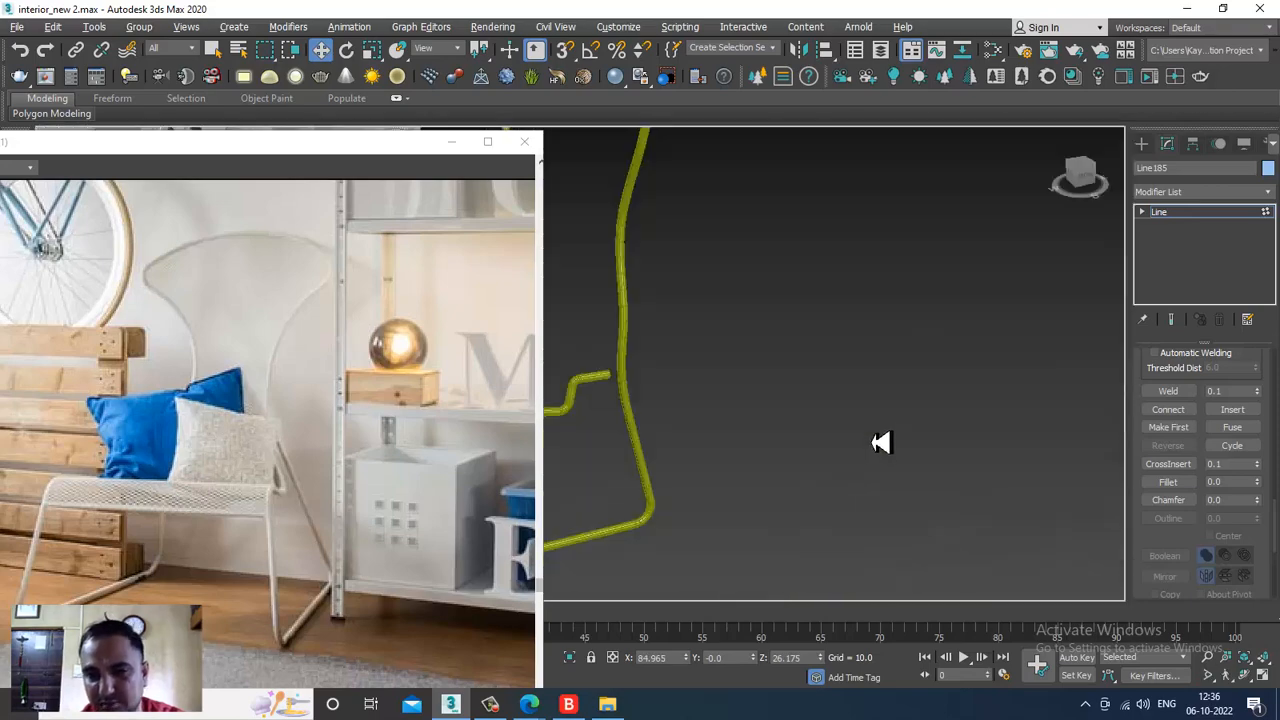
alt+middle_drag(882, 442, 965, 414)
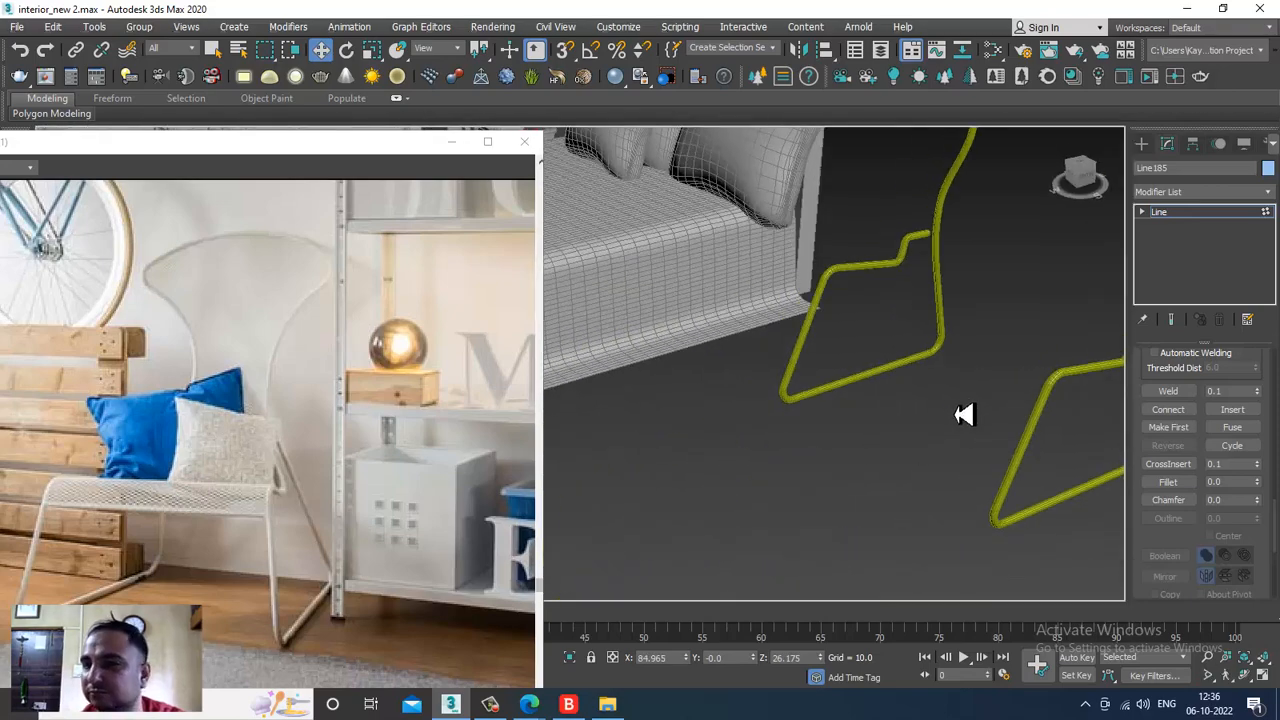
click(1193, 214)
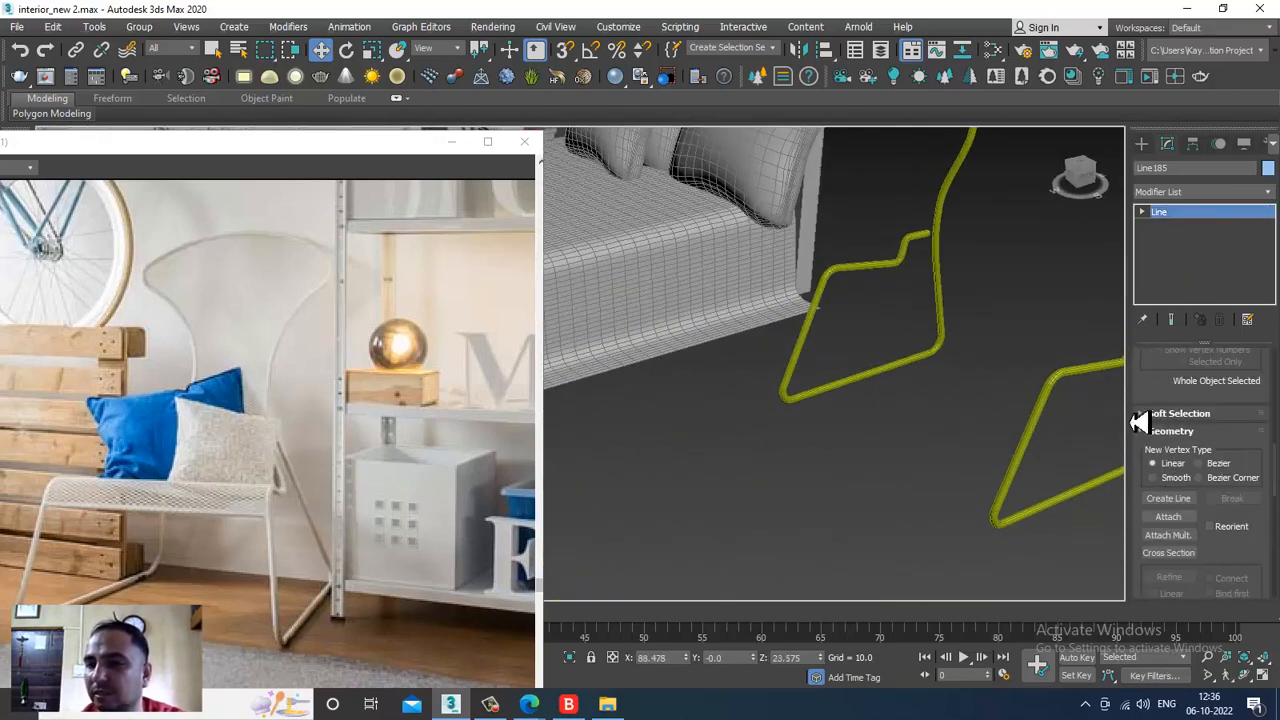
scroll(1150, 415, up, 6)
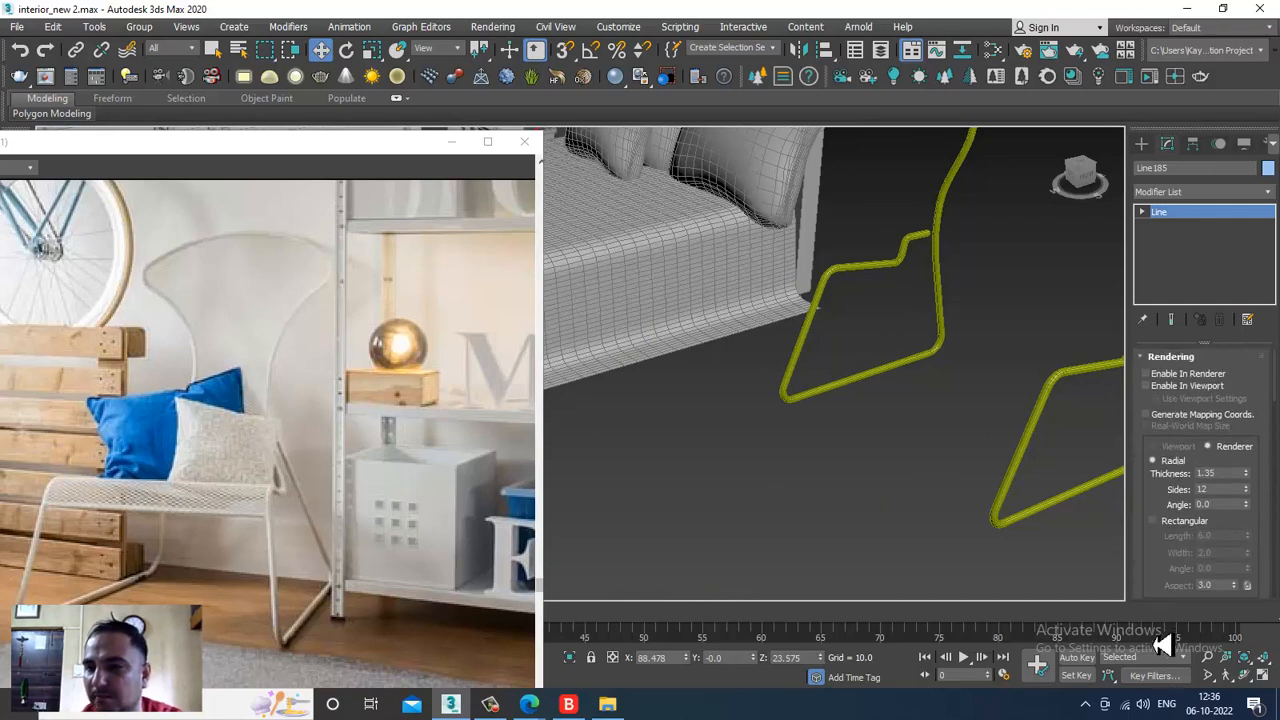
drag(1155, 640, 1155, 637)
click(1170, 519)
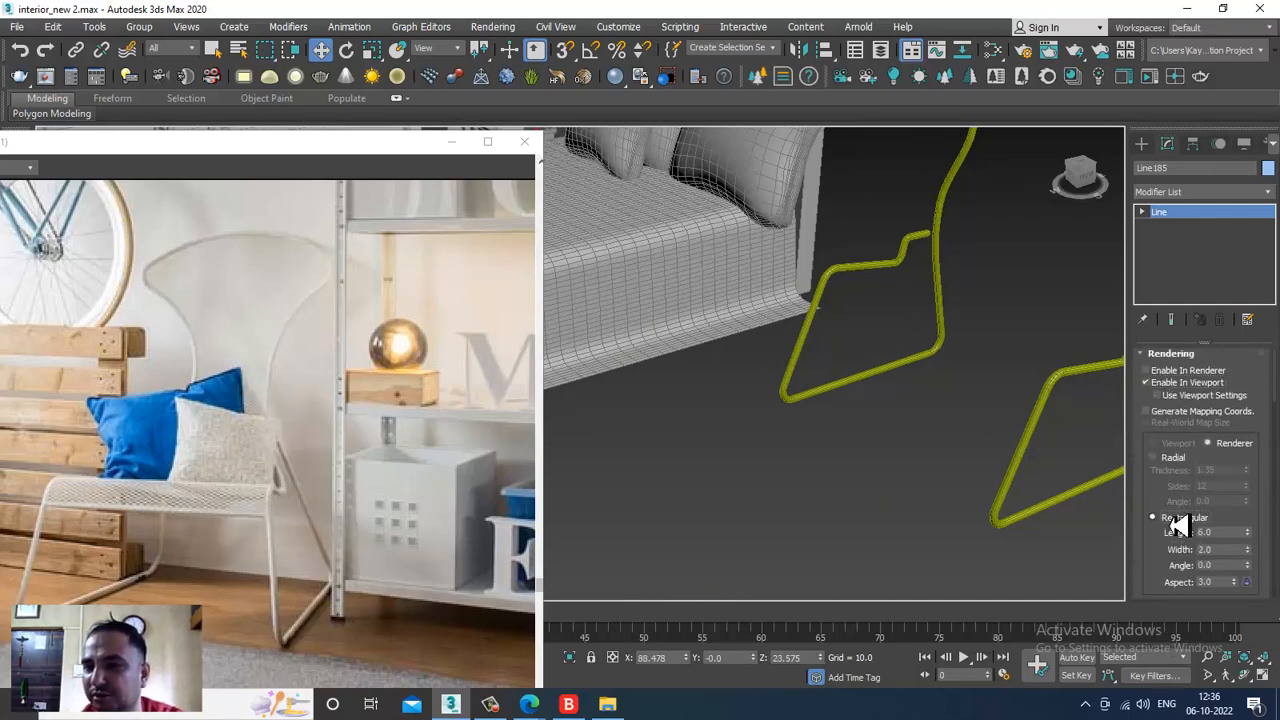
Undo the seat line's rectangular cross-section and its viewport display.
alt+middle_drag(905, 366, 764, 380)
scroll(822, 383, down, 3)
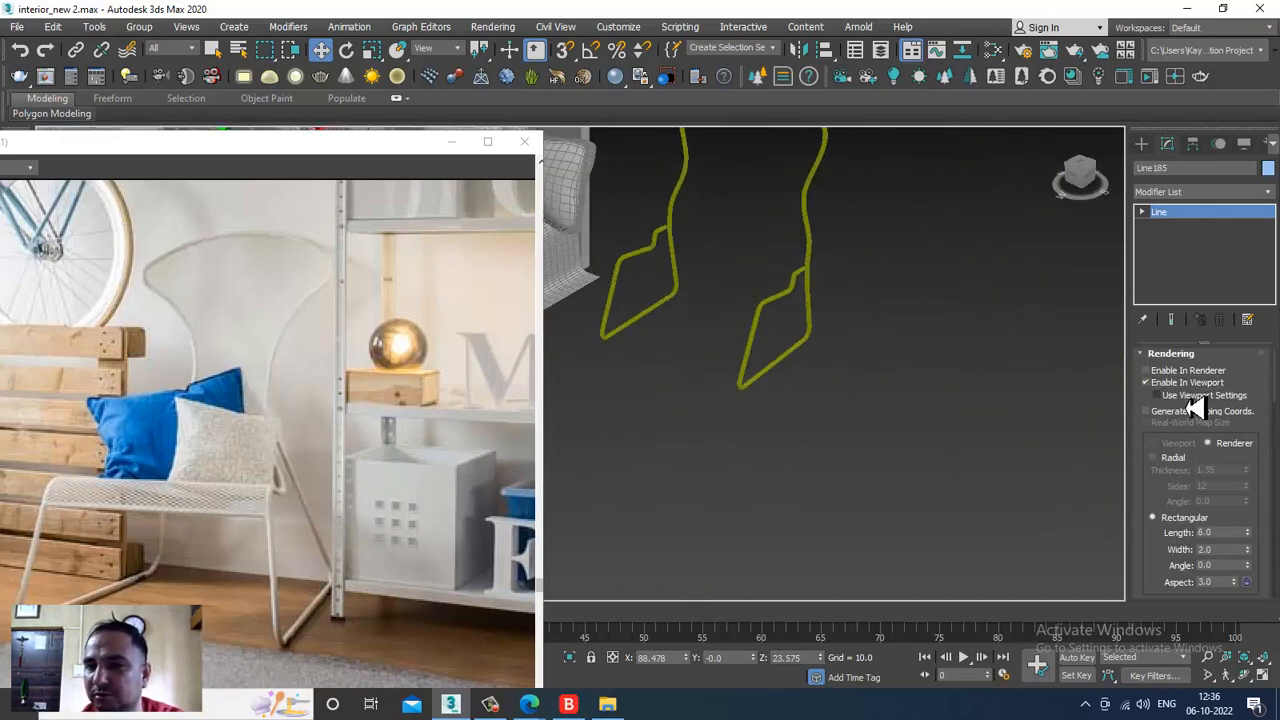
key(ctrl+z)
key(ctrl+z)
key(ctrl+z)
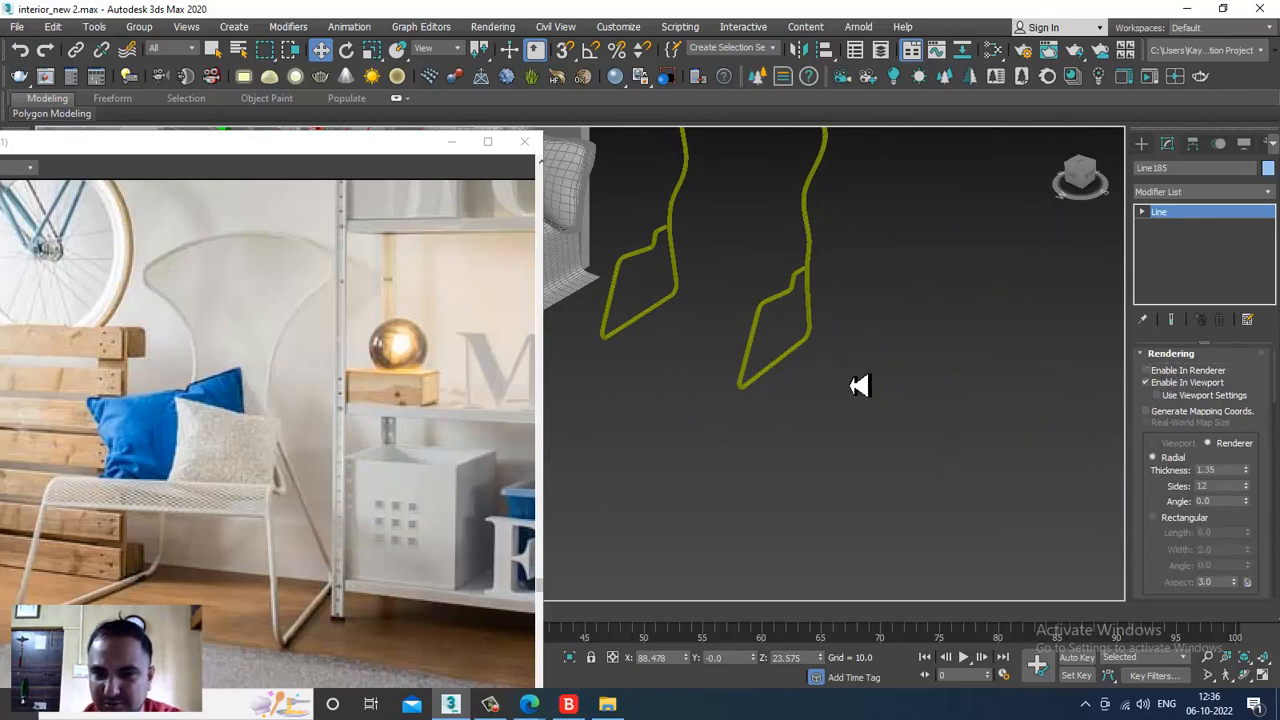
Leave vertex editing and move the seat line along Y onto the chair frame's near side rail, at about Y -246.2.
scroll(796, 352, down, 8)
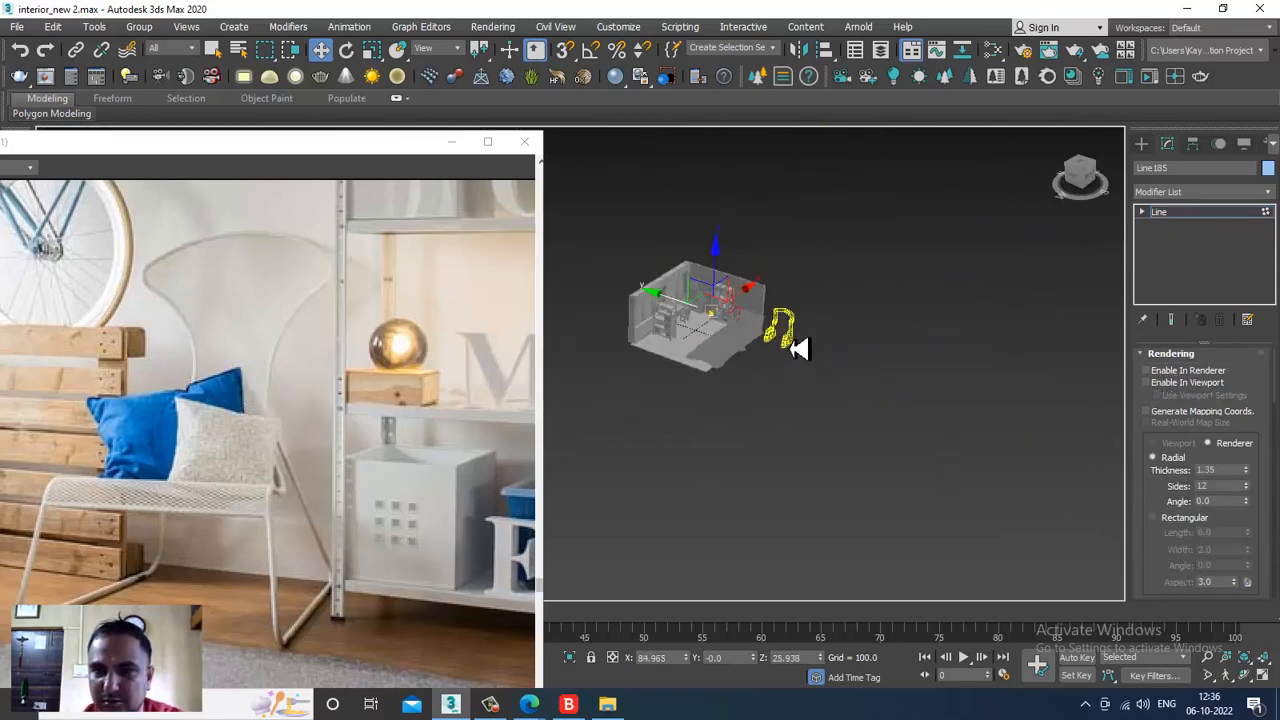
scroll(726, 288, up, 7)
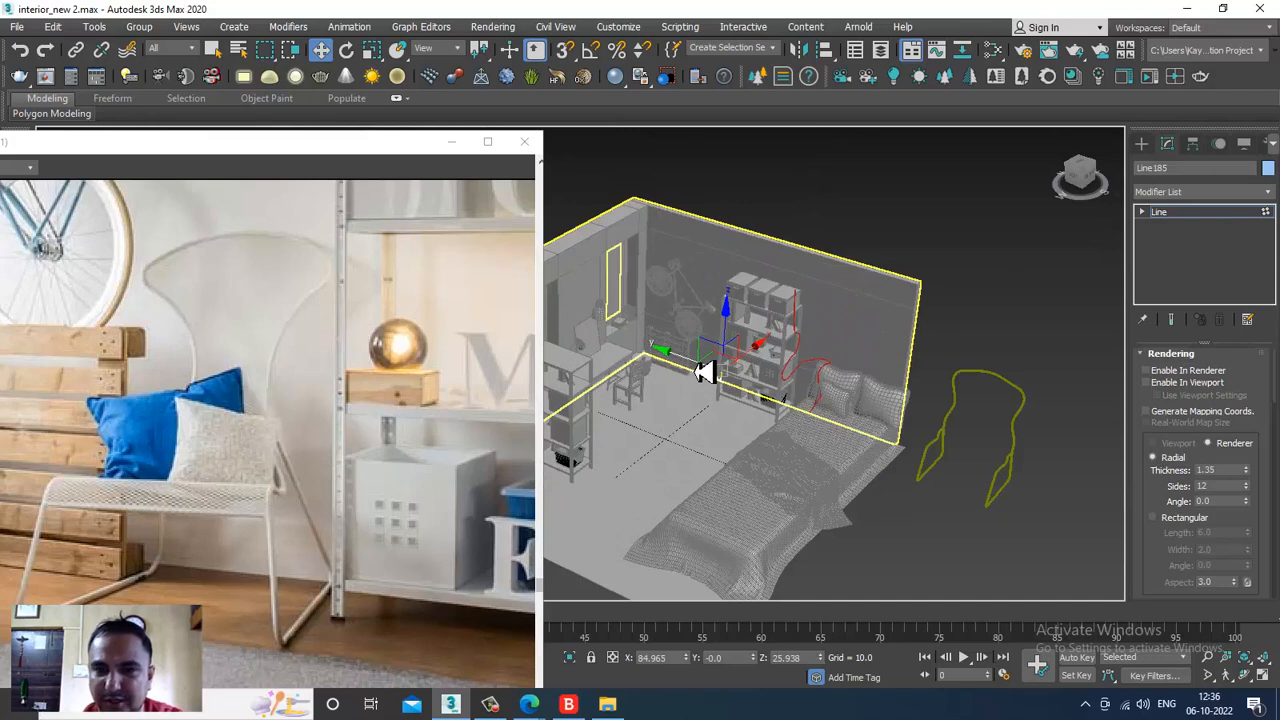
click(1203, 213)
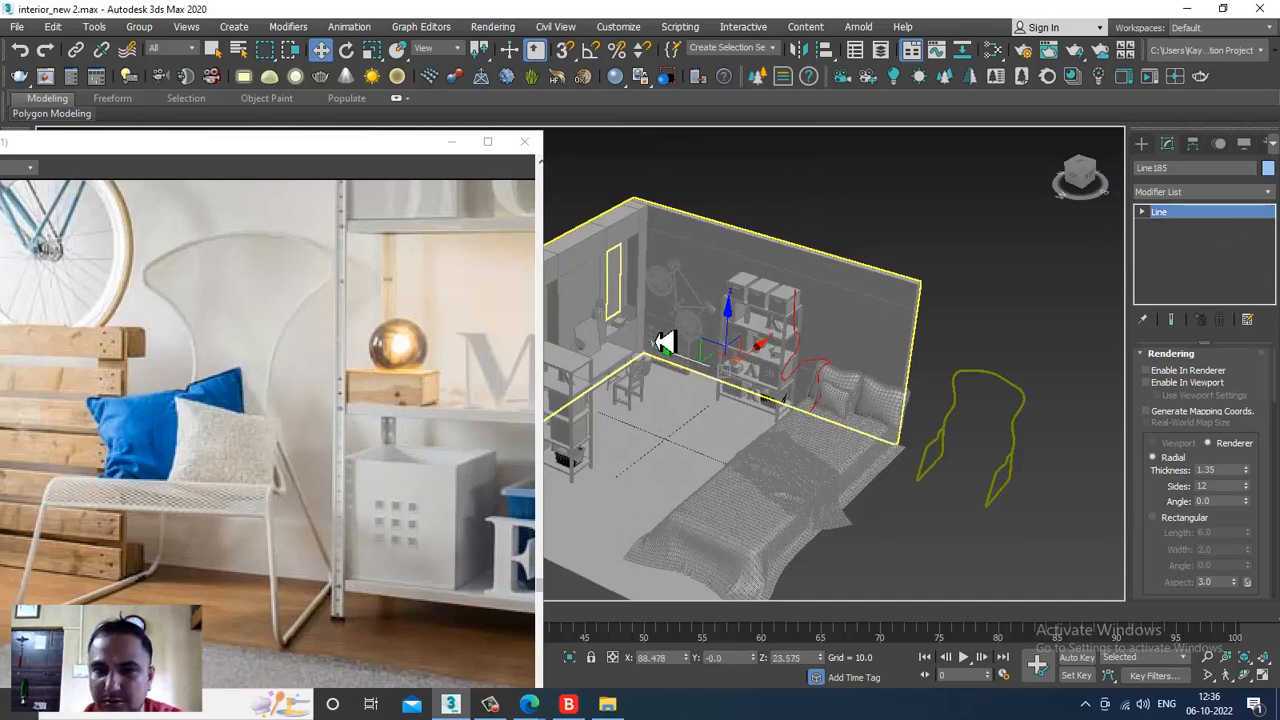
drag(683, 366, 966, 451)
scroll(966, 441, up, 7)
alt+middle_drag(966, 441, 726, 350)
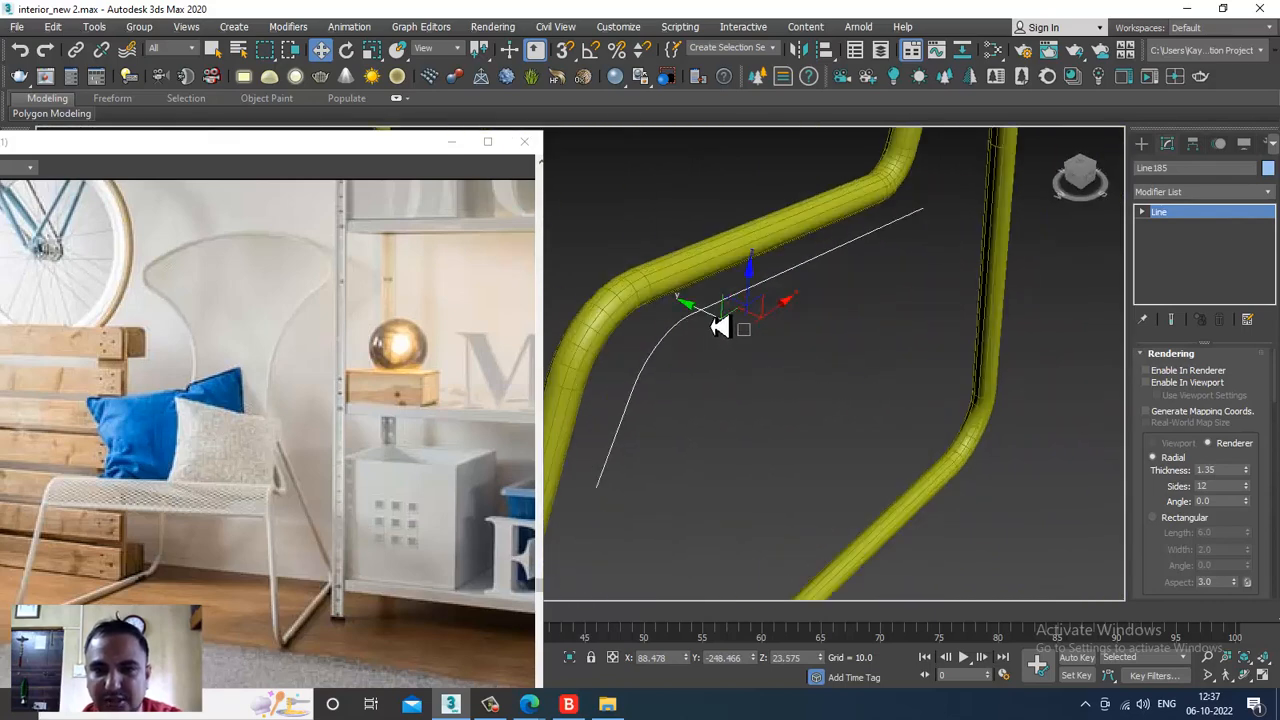
drag(720, 328, 672, 318)
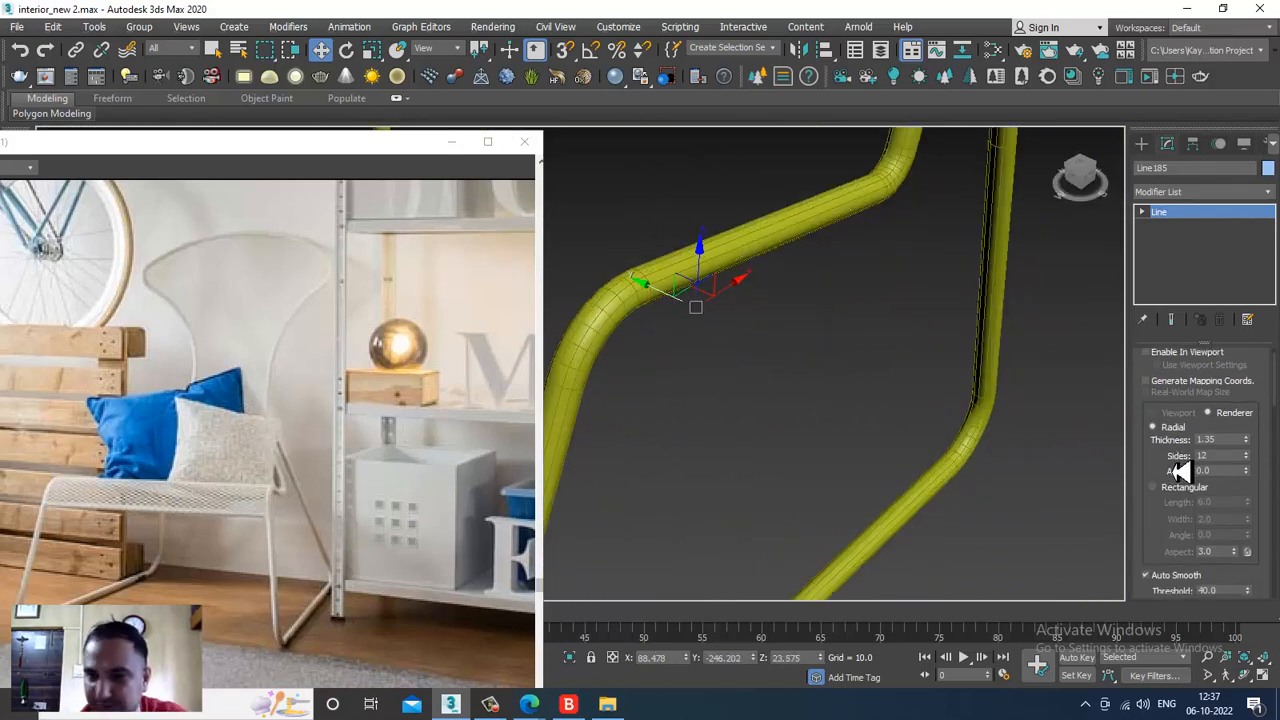
Enable the seat line in the viewport with a rectangular cross-section, about 23.66 in length and 0.8 in width.
click(1183, 383)
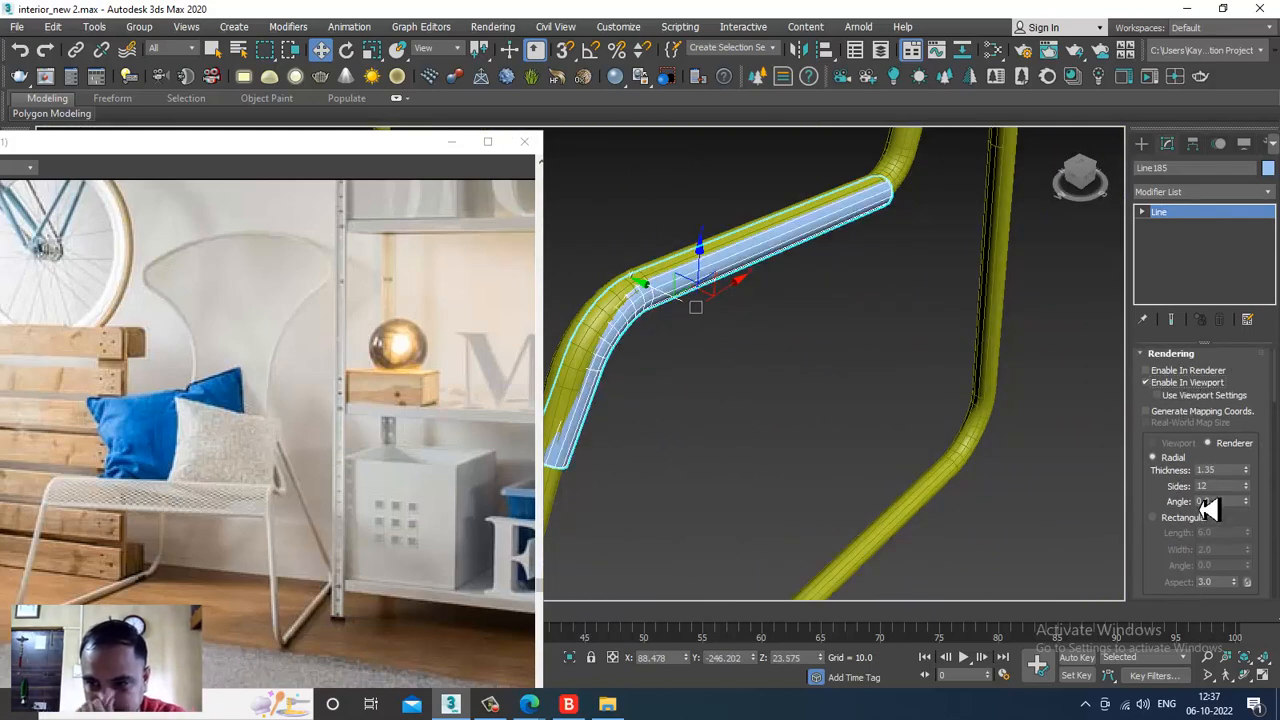
click(1170, 518)
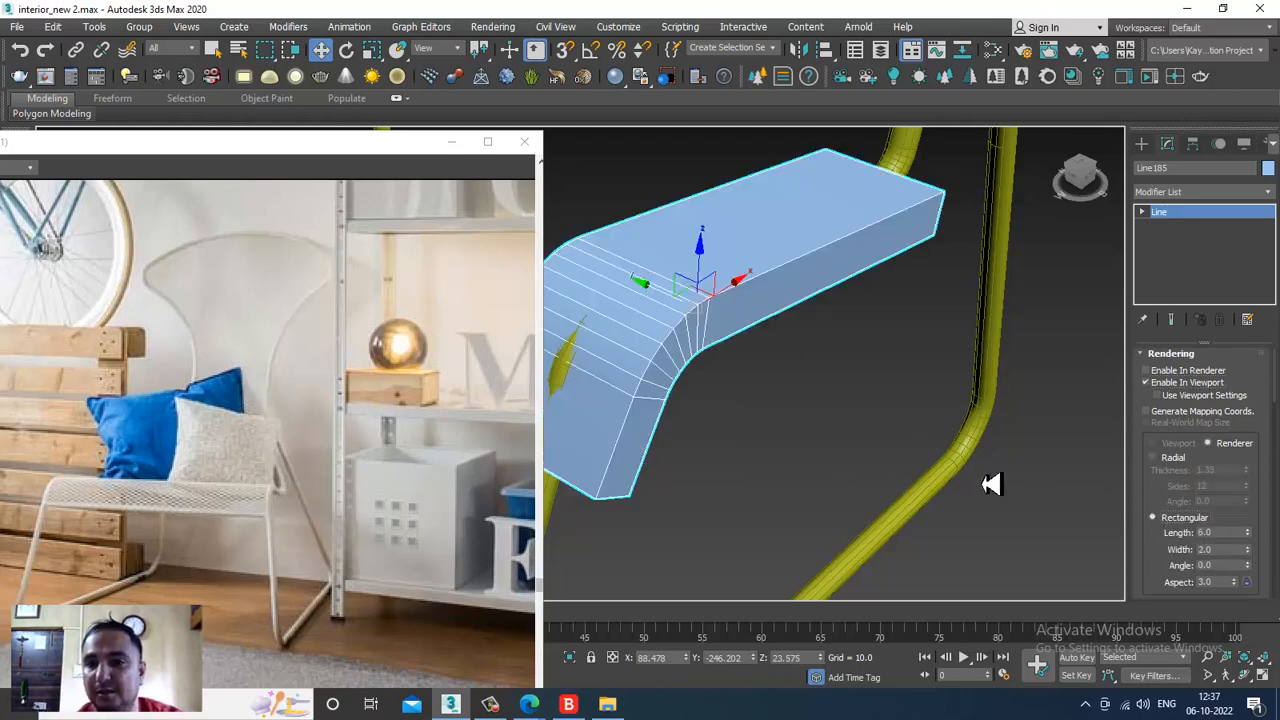
mouse_move(1248, 536)
mouse_down()
mouse_move(1256, 570)
mouse_move(1256, 559)
mouse_up()
drag(1248, 552, 1224, 227)
scroll(937, 364, down, 4)
alt+middle_drag(937, 364, 980, 380)
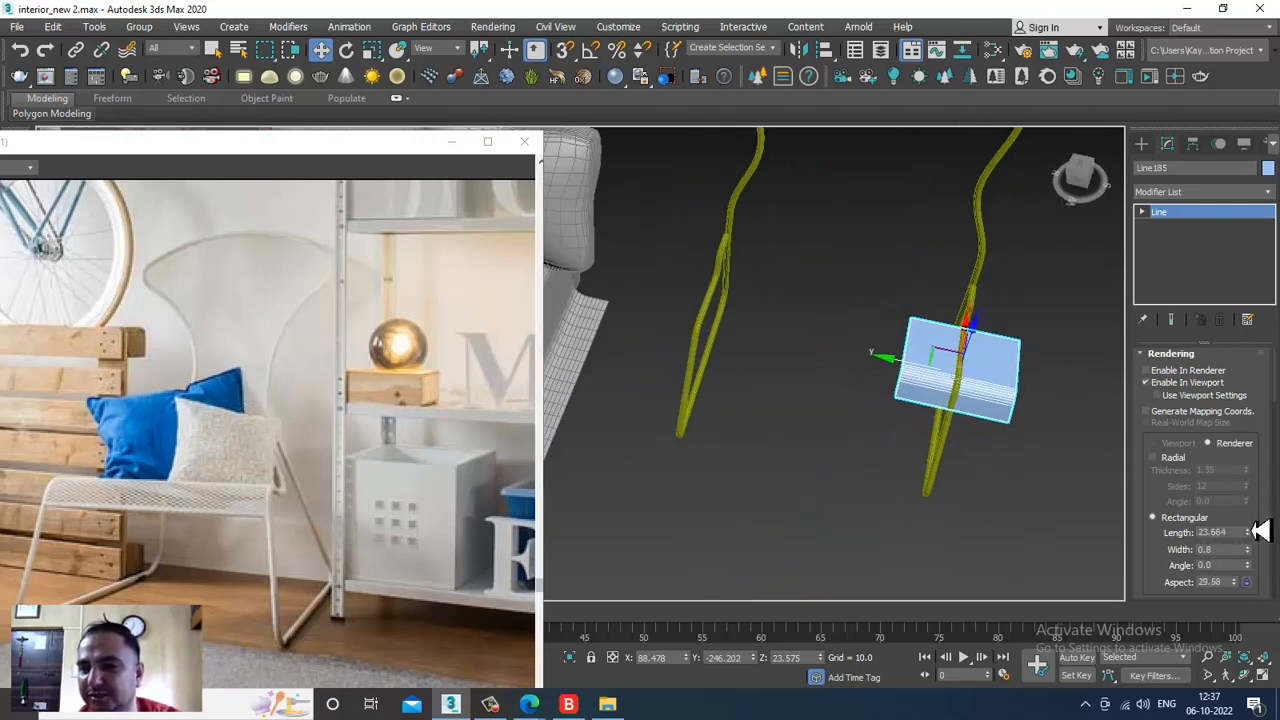
Widen the seat to a length of 56.652 and centre it between the two side frames at Y -217.836.
drag(1258, 531, 1222, 409)
alt+middle_drag(960, 360, 902, 412)
scroll(894, 412, up, 2)
drag(1248, 534, 1253, 552)
alt+middle_drag(791, 417, 737, 360)
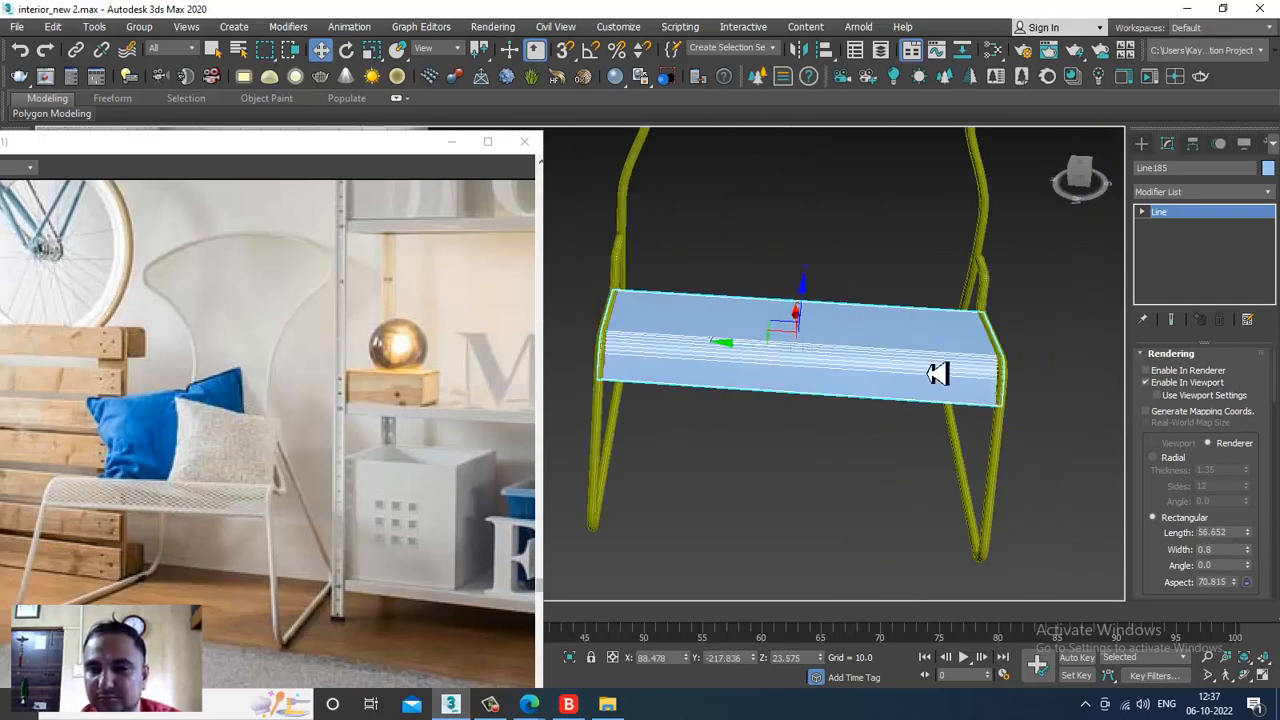
Convert the seat line to an Editable Poly.
alt+middle_drag(931, 366, 838, 342)
right_click(838, 342)
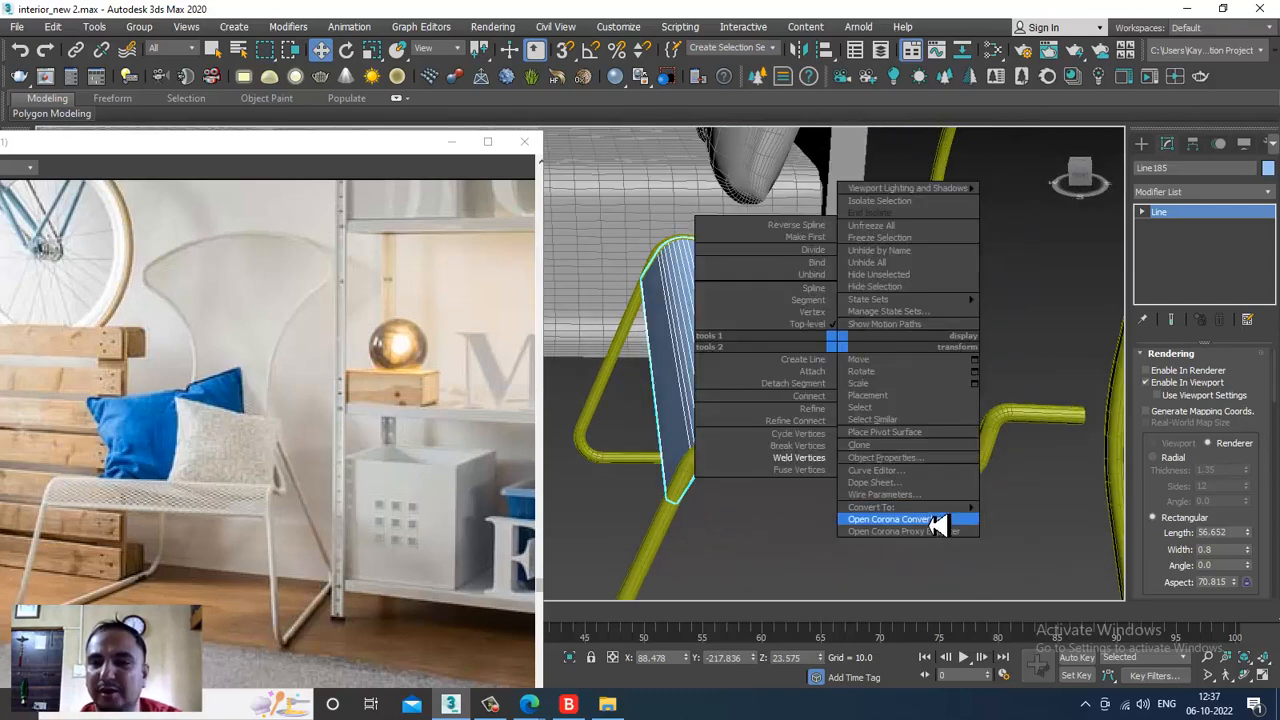
mouse_move(972, 508)
click(1066, 531)
scroll(943, 443, up, 5)
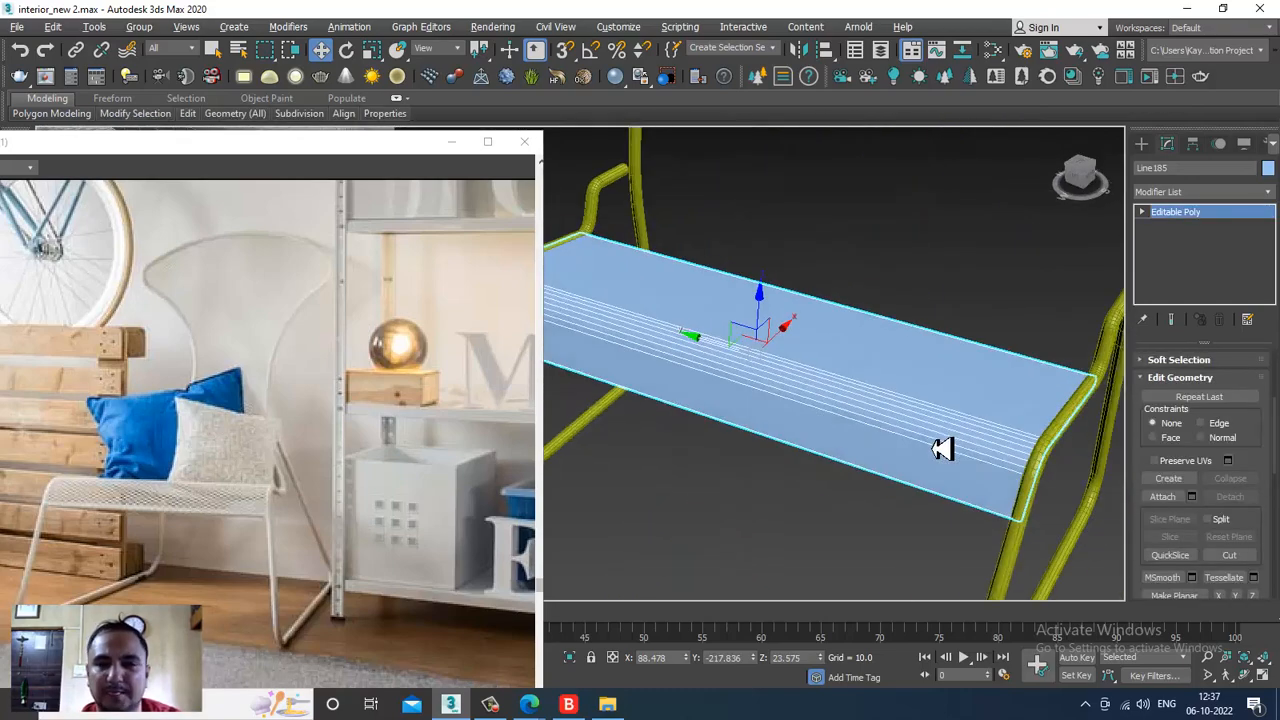
Select the seat's lengthwise edges in wireframe and connect them with 54 segments.
key(2)
mouse_move(879, 388)
alt+middle_down()
mouse_move(929, 406)
mouse_move(989, 349)
mouse_move(915, 356)
mouse_move(854, 391)
mouse_move(706, 371)
alt+middle_up()
alt+middle_drag(920, 383, 960, 231)
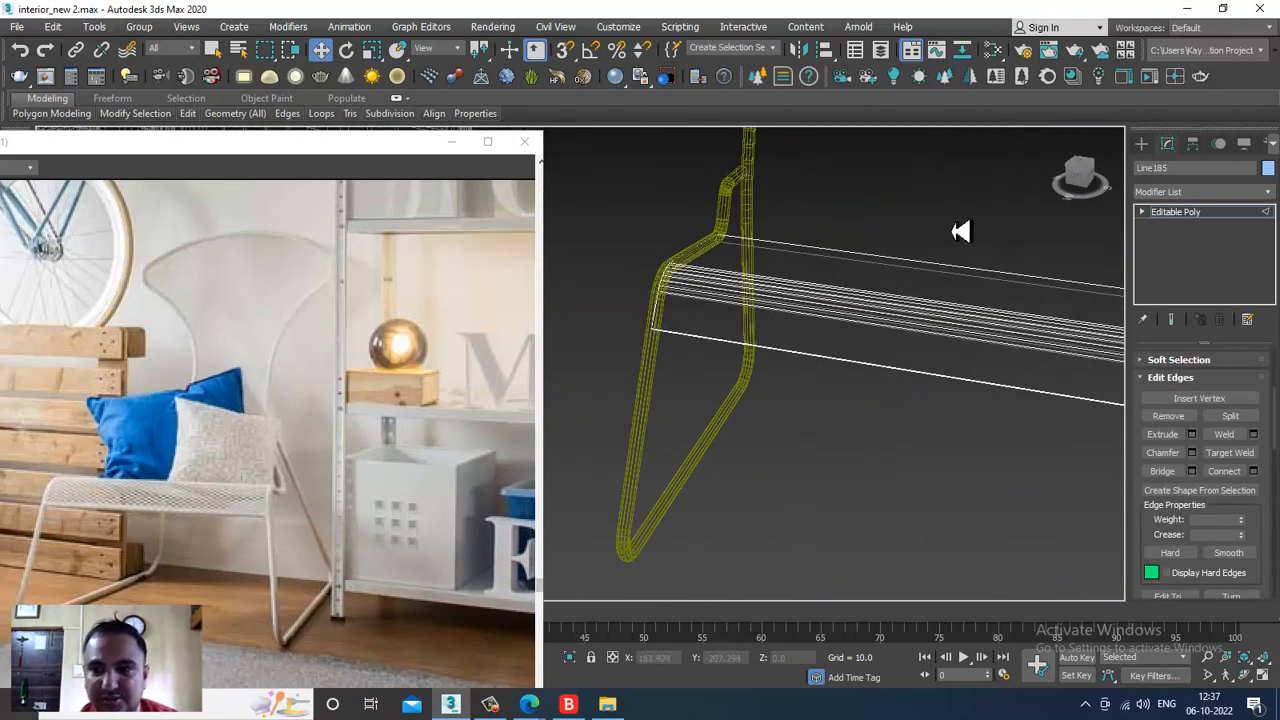
drag(976, 486, 955, 245)
click(1253, 471)
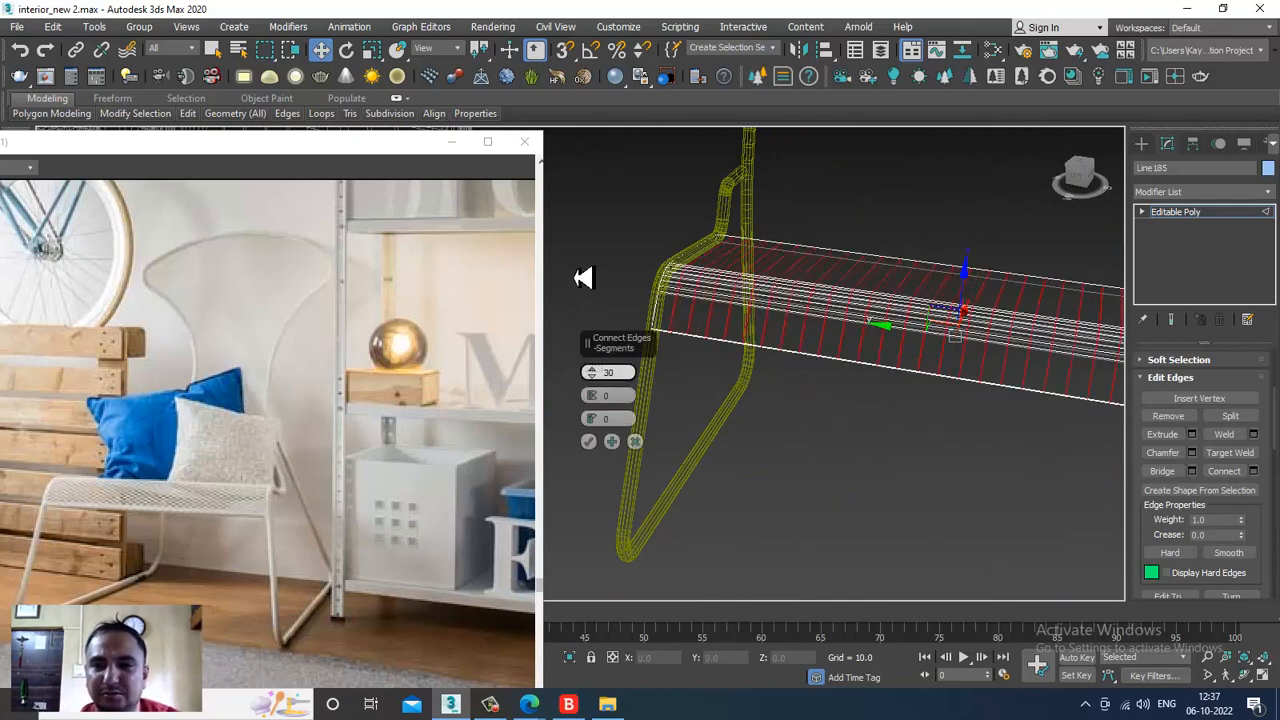
drag(583, 278, 566, 211)
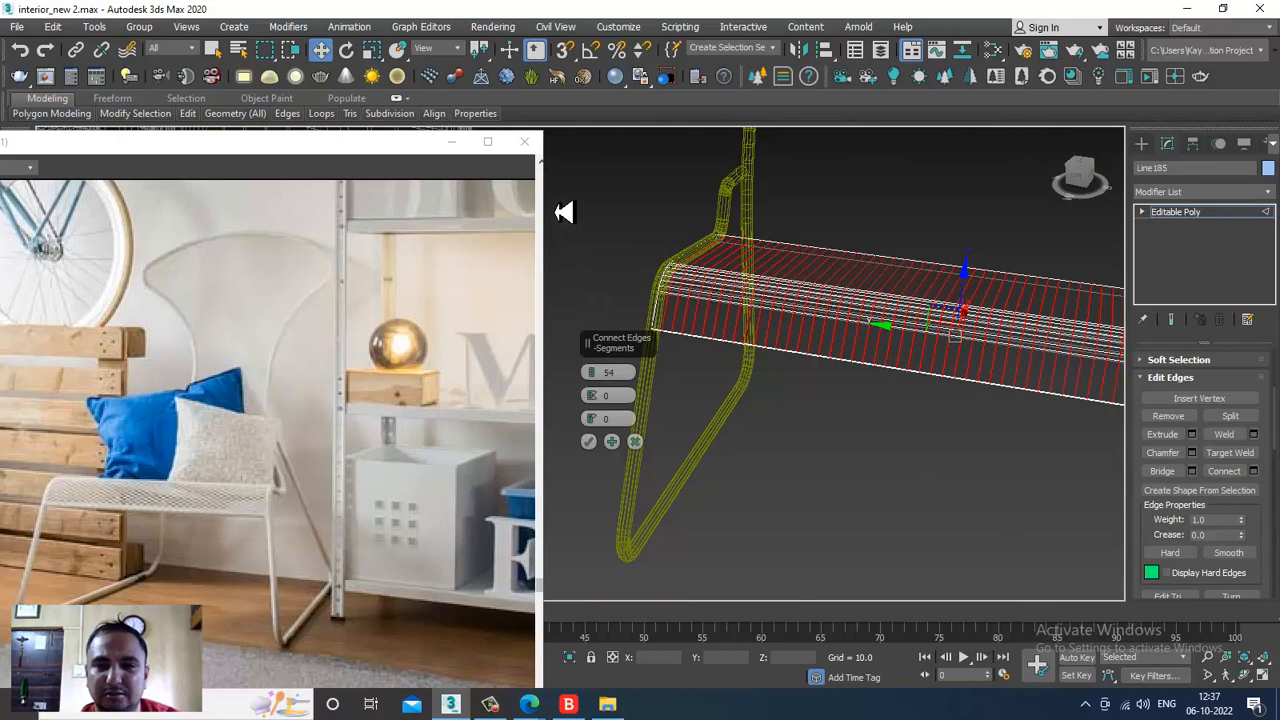
click(588, 441)
mouse_move(600, 450)
alt+middle_down()
mouse_move(877, 409)
mouse_move(823, 423)
alt+middle_up()
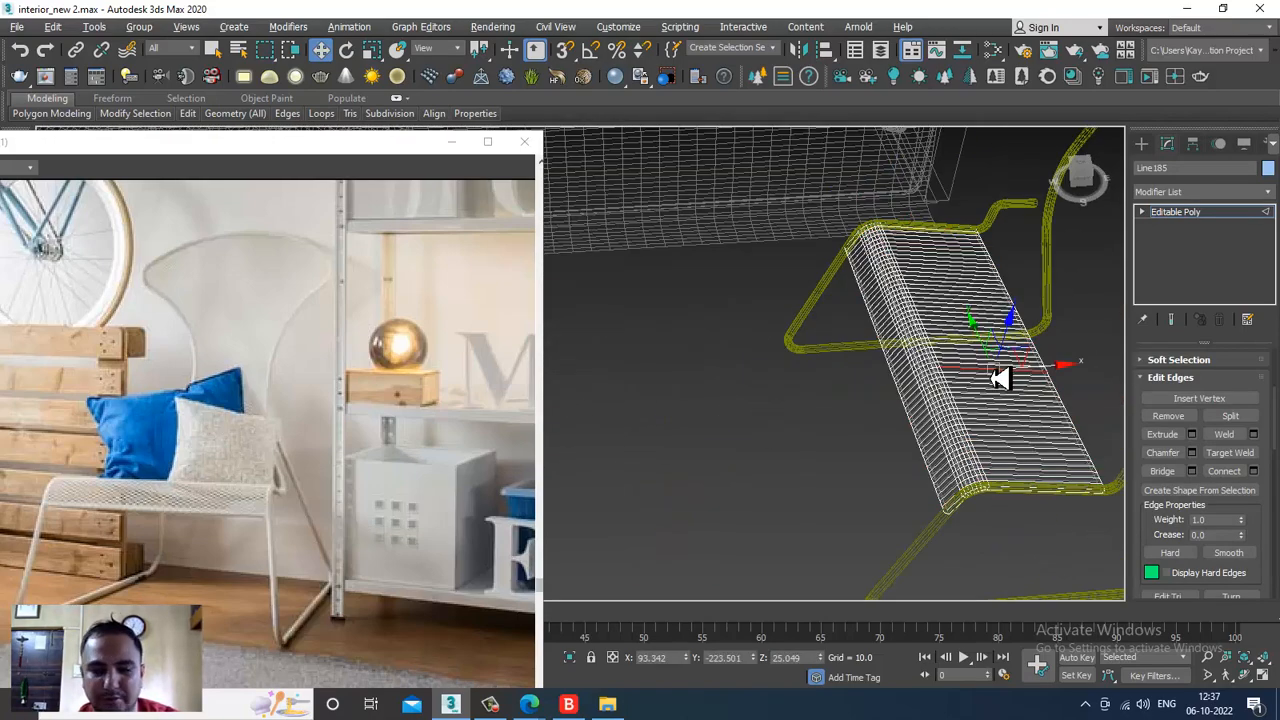
alt+middle_drag(936, 363, 832, 428)
ctrl+click(823, 420)
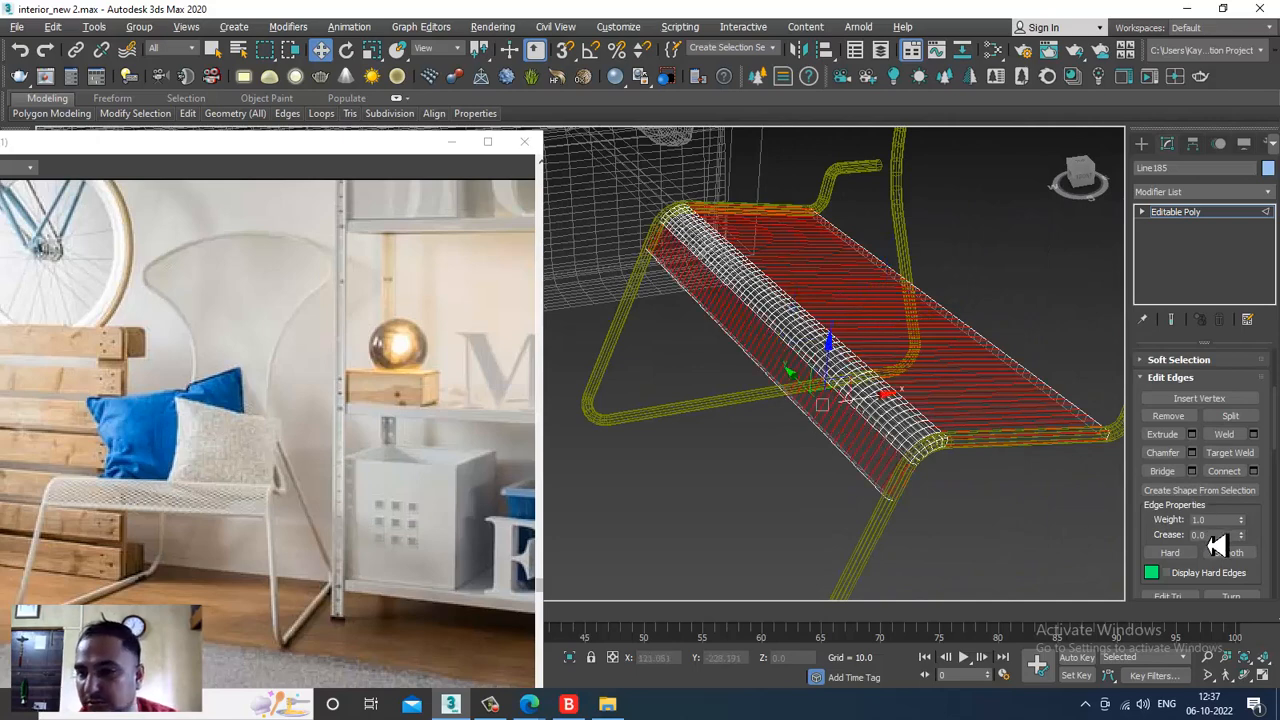
click(1255, 472)
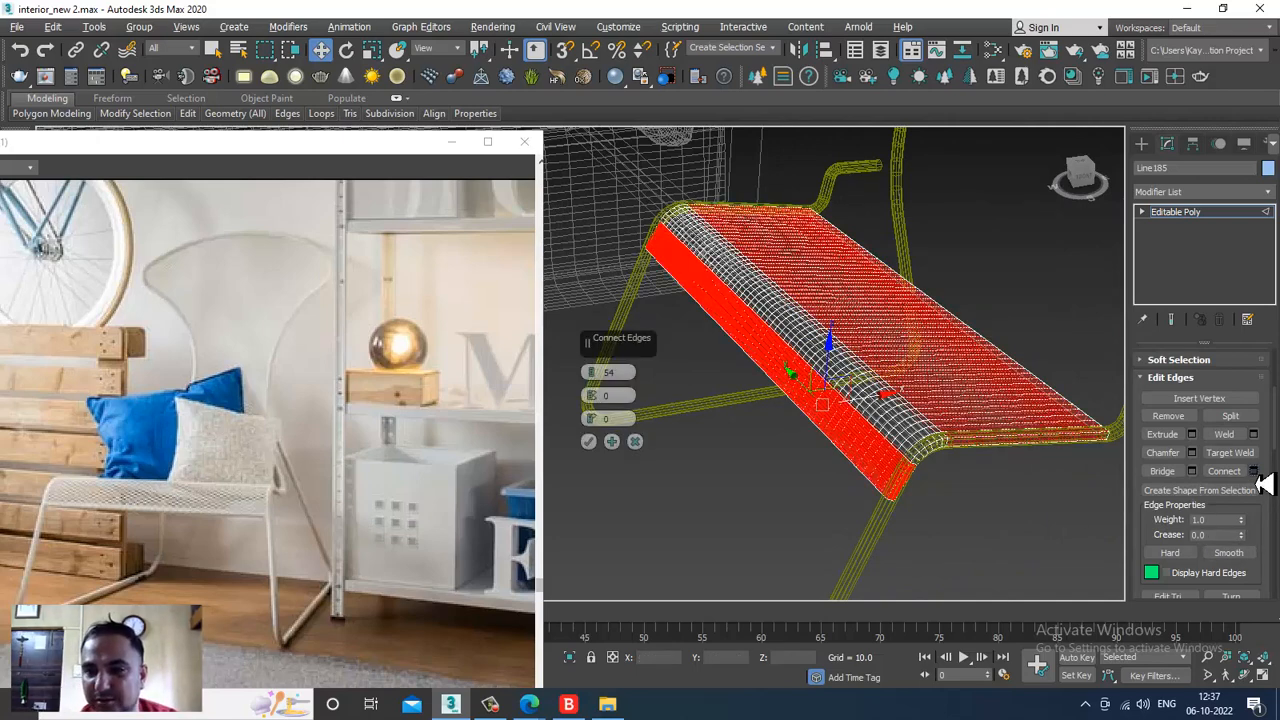
click(637, 443)
click(996, 394)
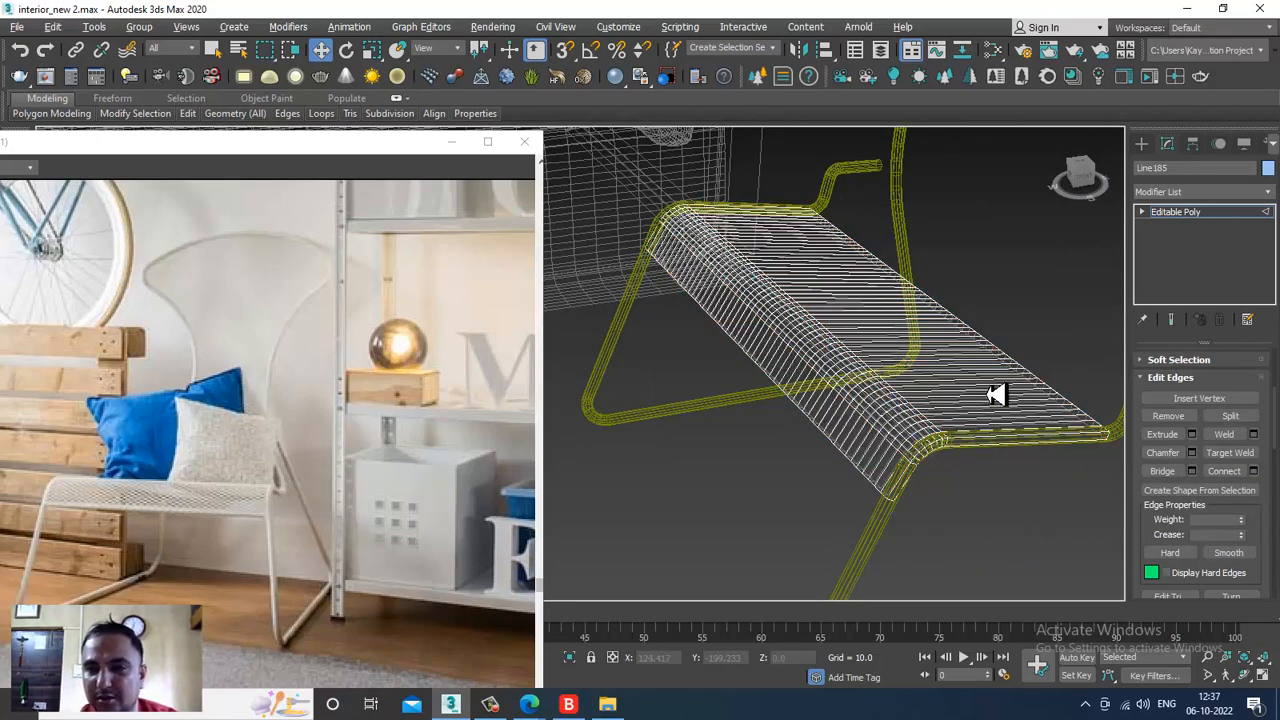
Select the ring of crosswise edges on the seat's flat top and connect them with 15 segments.
click(980, 391)
shift+click(983, 394)
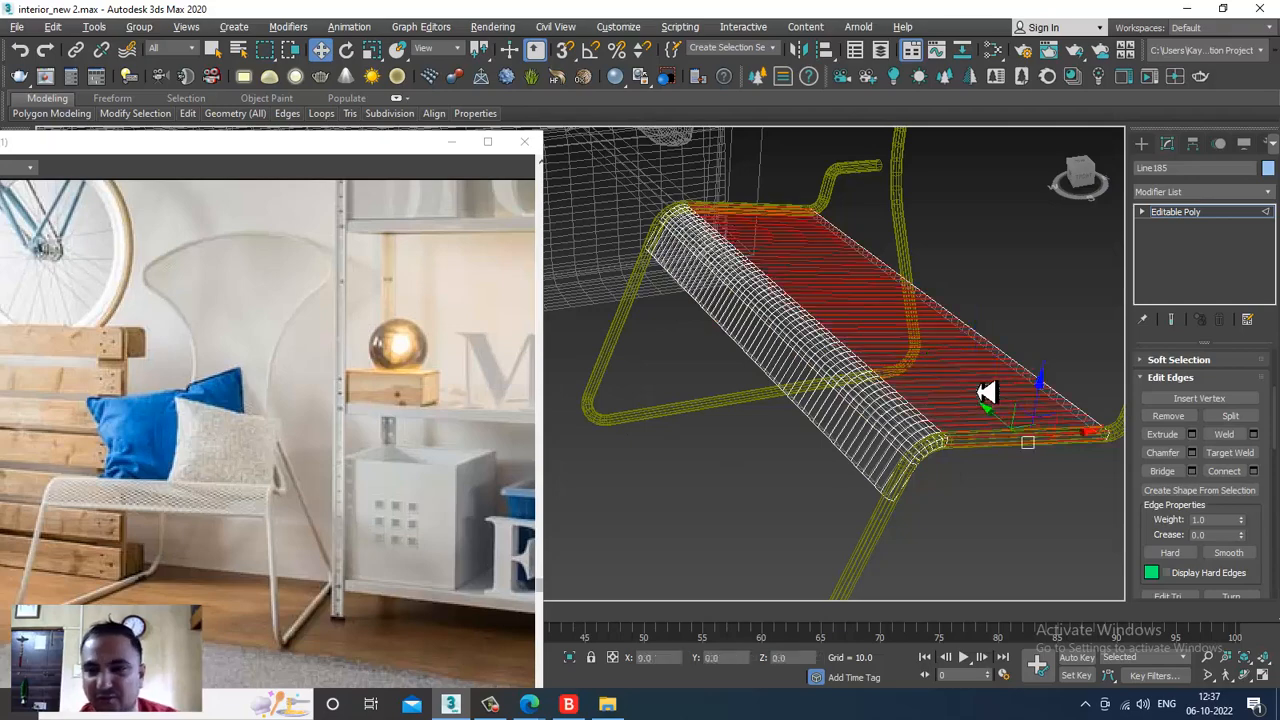
click(1254, 471)
scroll(860, 398, up, 5)
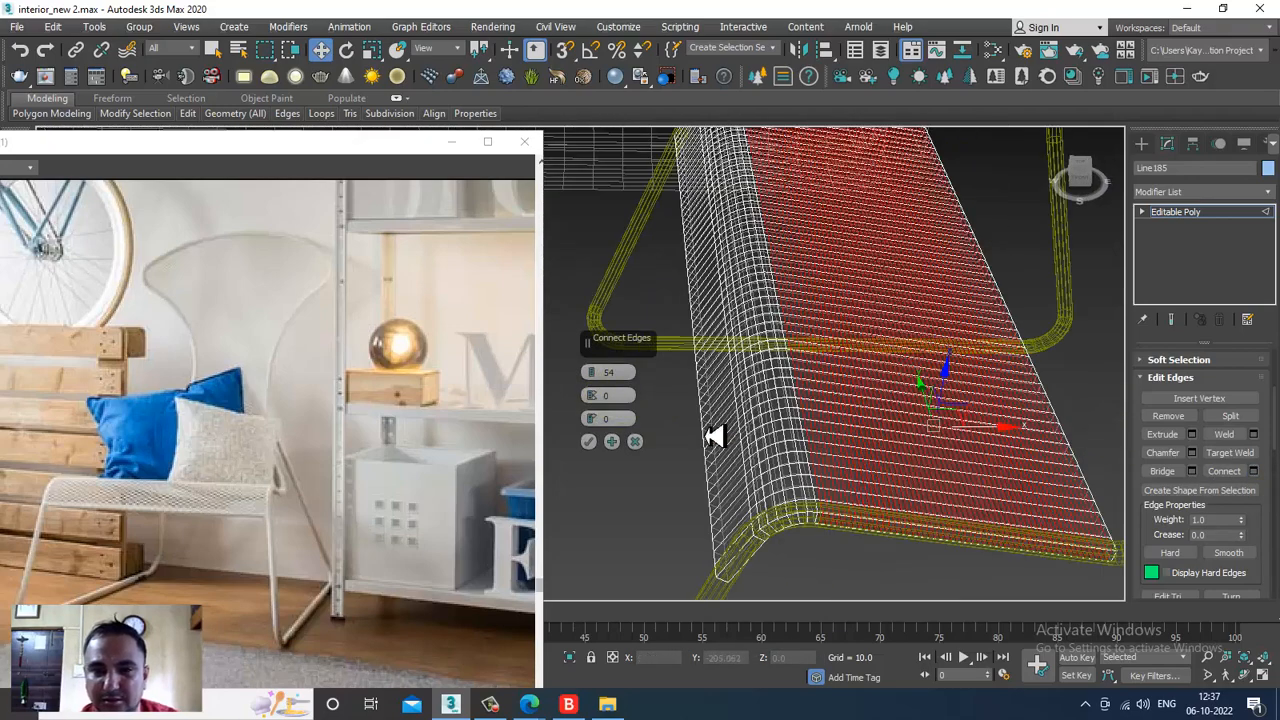
drag(608, 394, 612, 500)
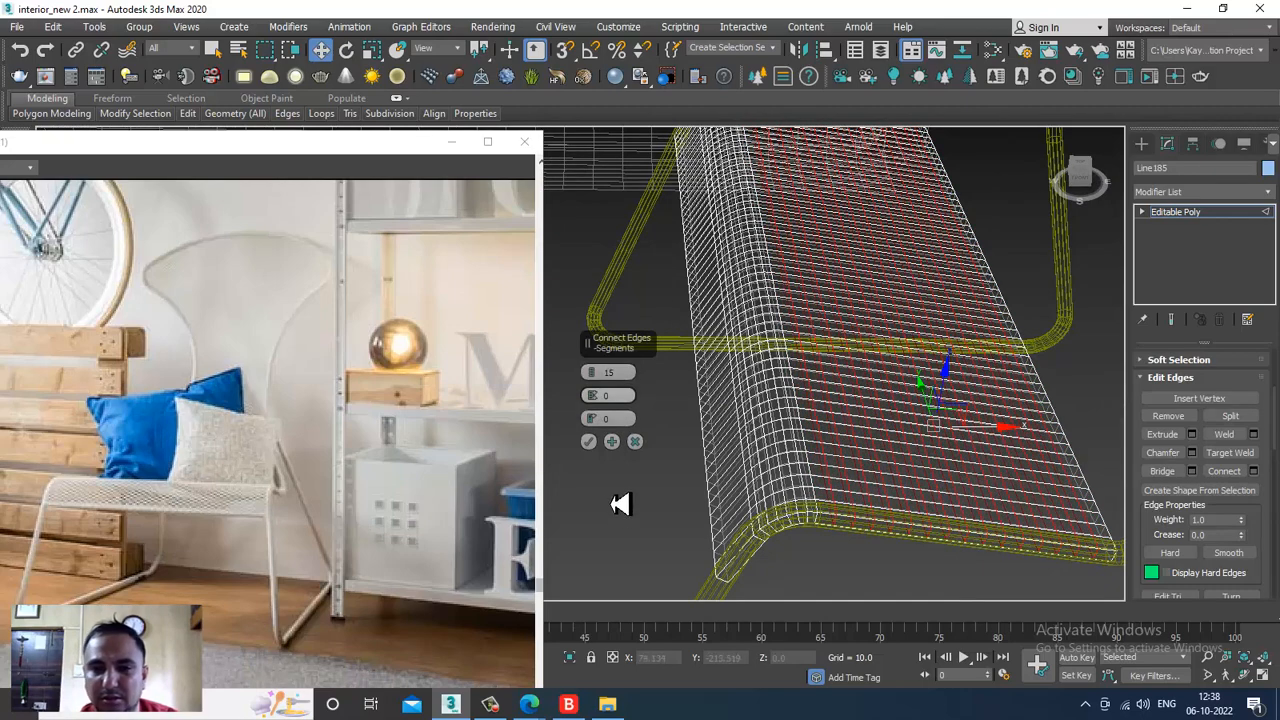
click(589, 442)
Select the ring of edges on the seat's front drop and connect them with 5 segments.
alt+middle_drag(771, 452, 811, 430)
click(880, 422)
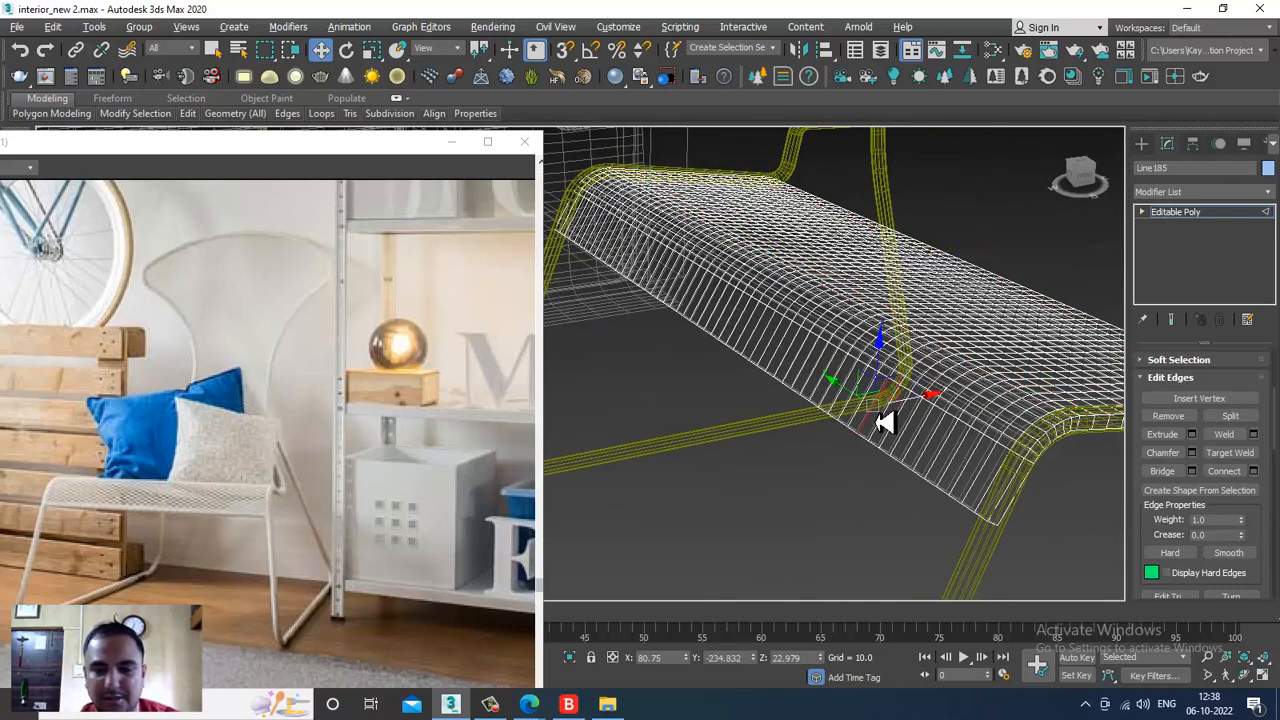
key(alt+r)
click(1254, 471)
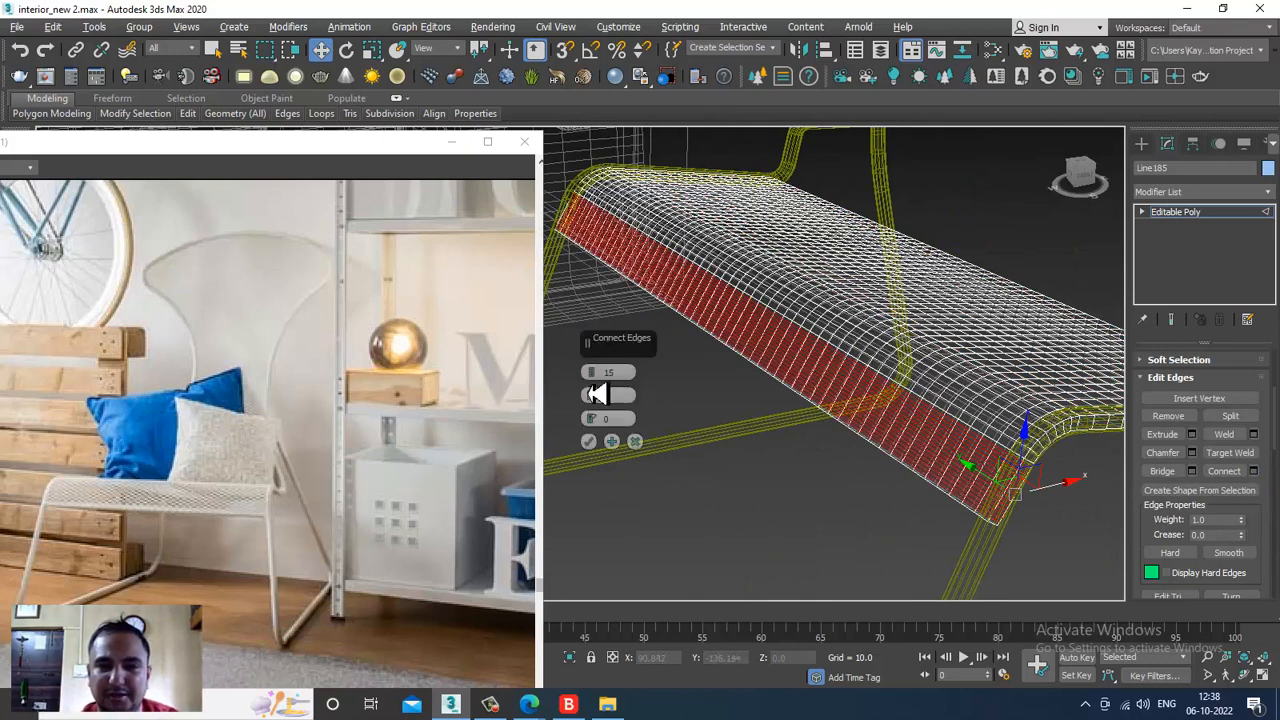
drag(614, 411, 619, 419)
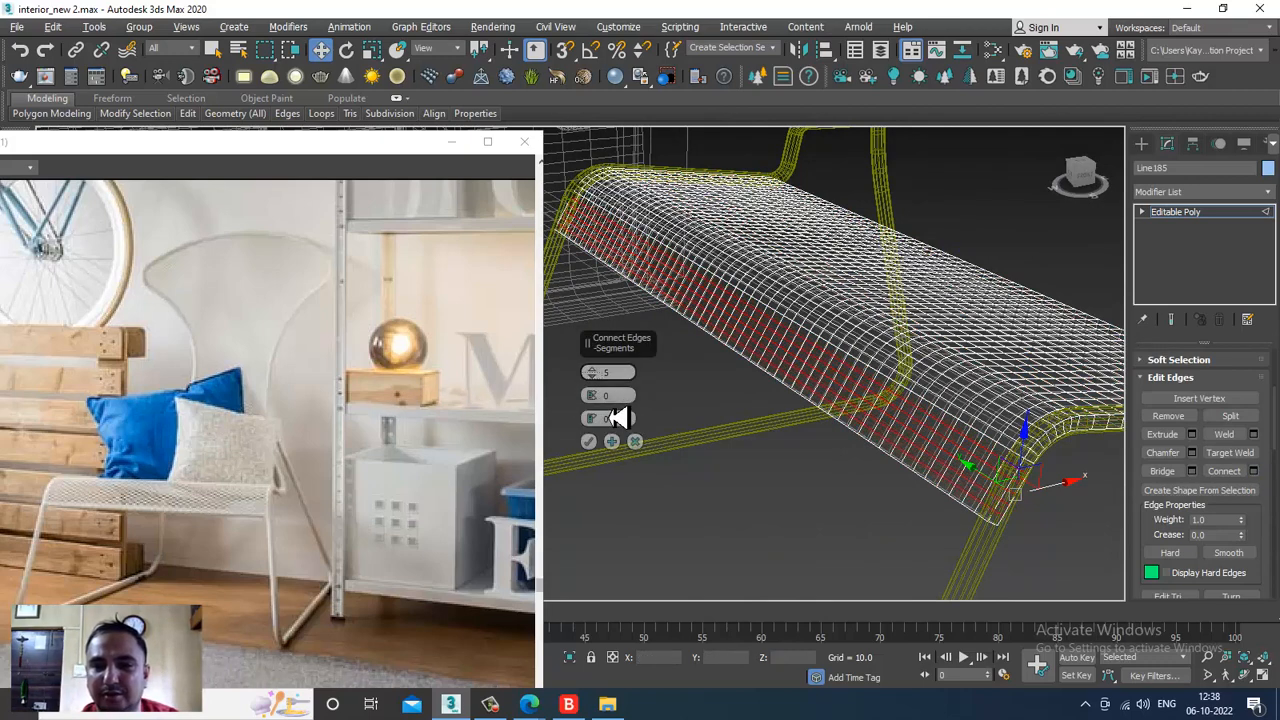
click(588, 441)
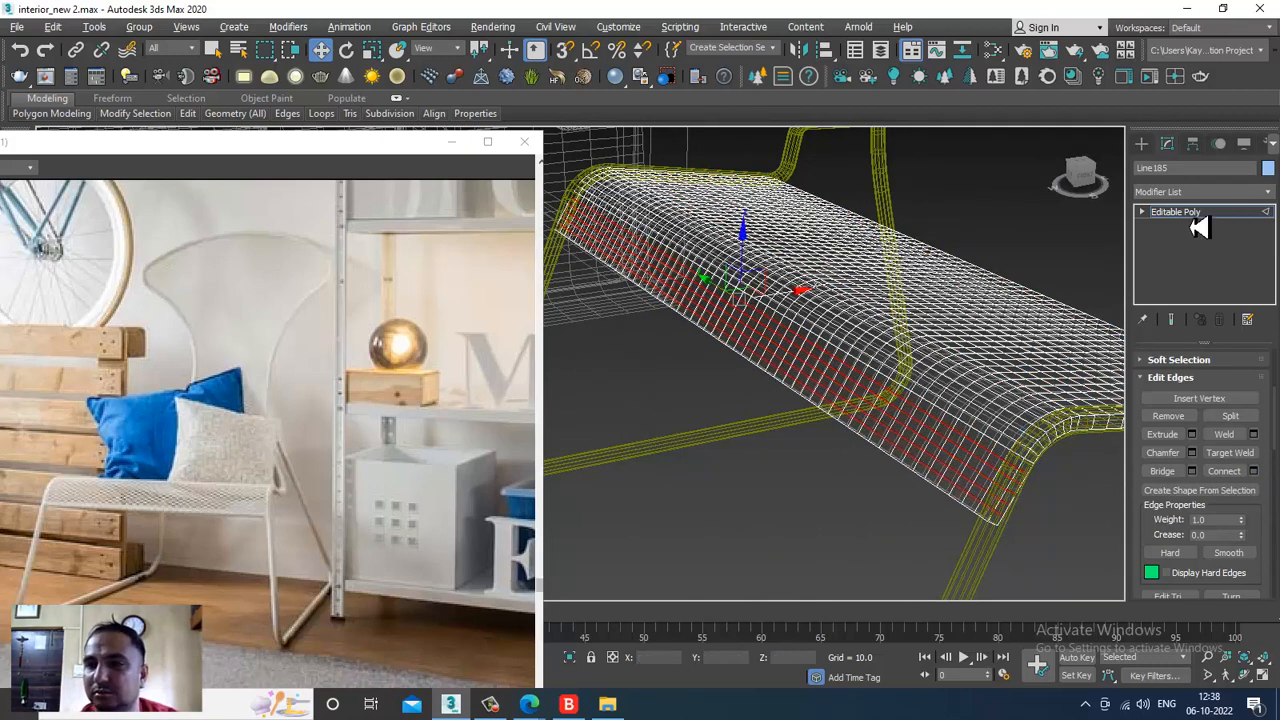
Leave edge editing on the seat and return the perspective view to shaded display.
click(1191, 215)
scroll(831, 316, down, 4)
mouse_move(831, 316)
alt+middle_down()
mouse_move(932, 342)
mouse_move(928, 408)
mouse_move(880, 437)
mouse_move(930, 443)
mouse_move(920, 411)
mouse_move(943, 380)
mouse_move(934, 406)
alt+middle_up()
key(F3)
scroll(932, 440, down, 5)
scroll(869, 327, up, 3)
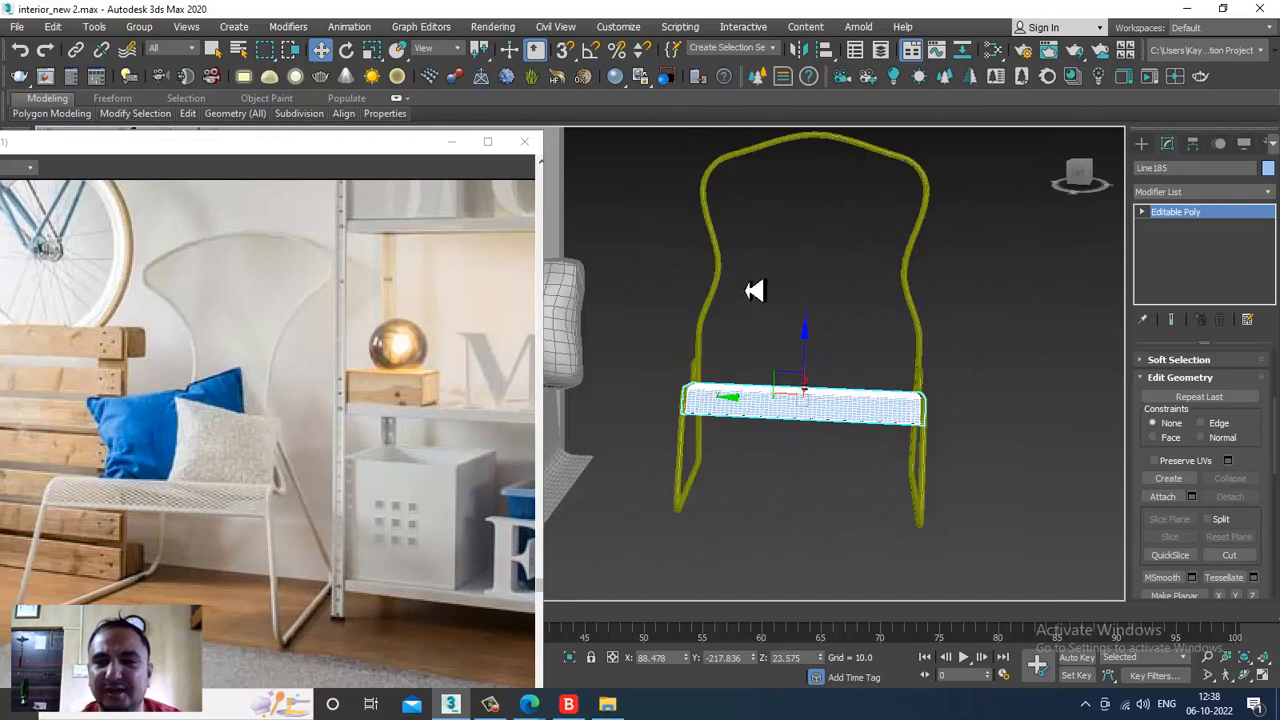
Narrow the backrest's waist by moving the frame's two side vertices inward along Y to about -199.0 and -237.6, and leave vertex editing.
click(729, 291)
click(720, 288)
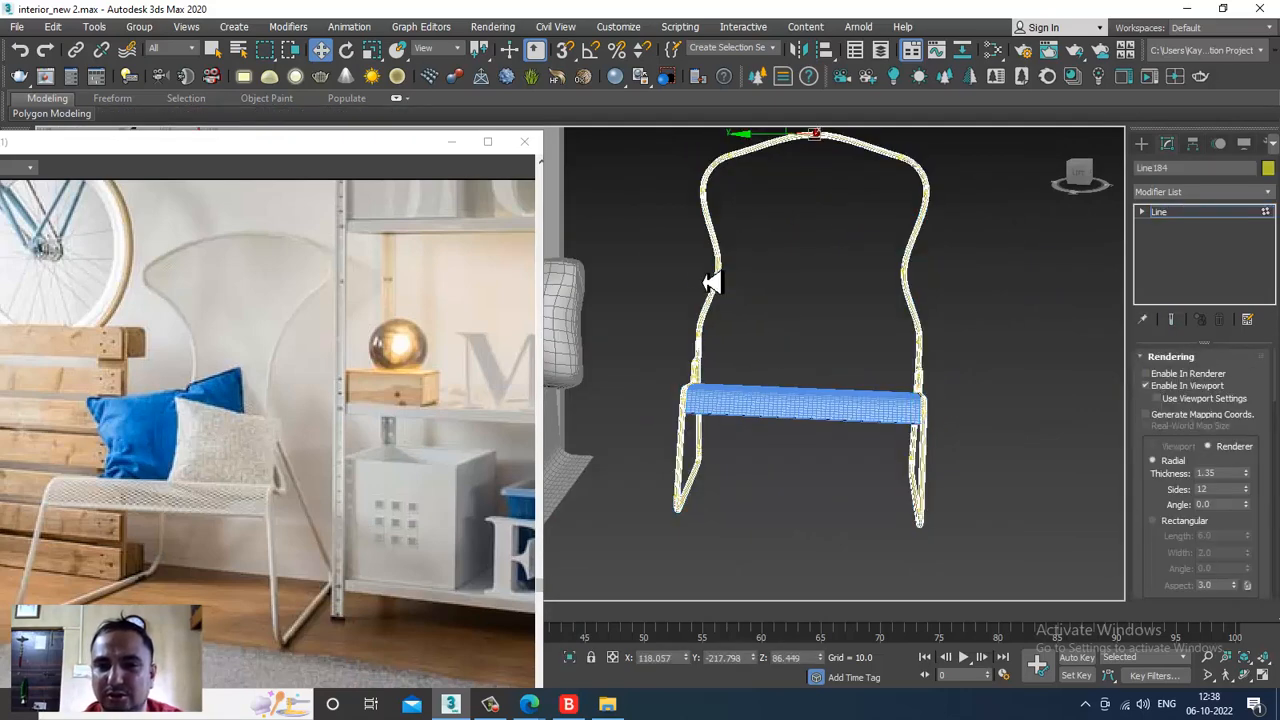
drag(764, 305, 758, 299)
drag(672, 267, 692, 268)
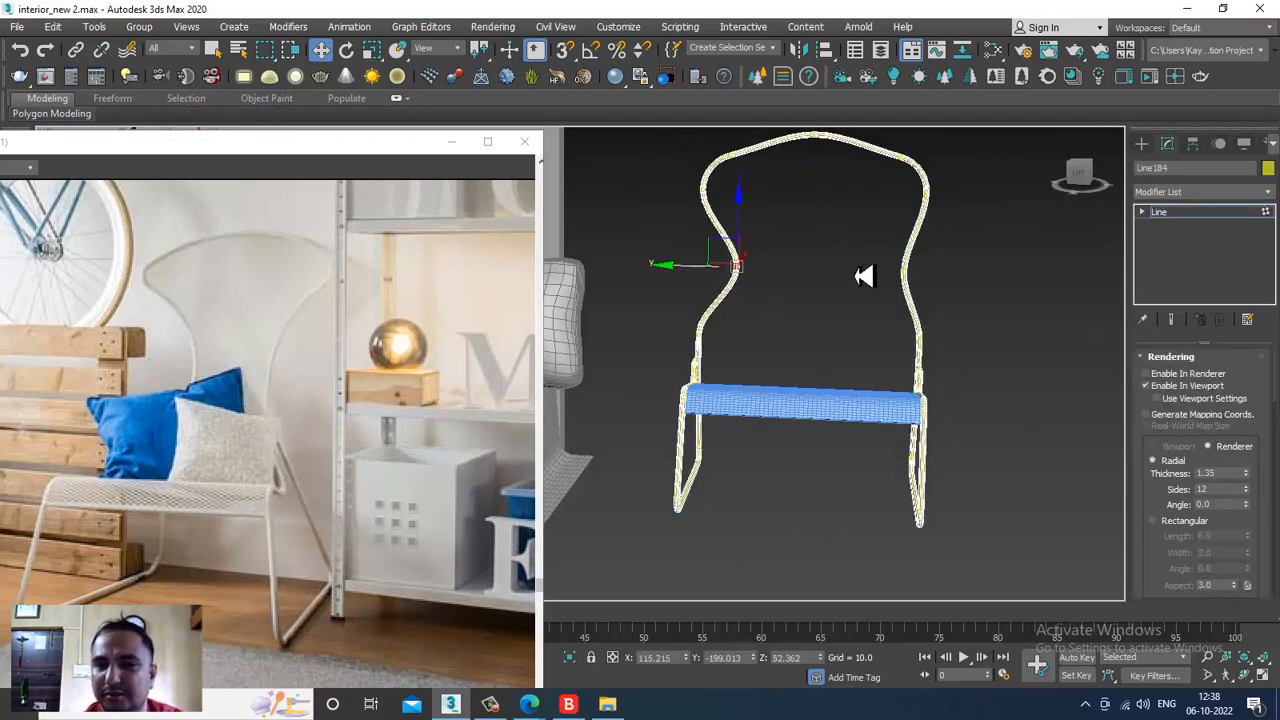
drag(855, 262, 934, 293)
alt+middle_drag(851, 277, 945, 366)
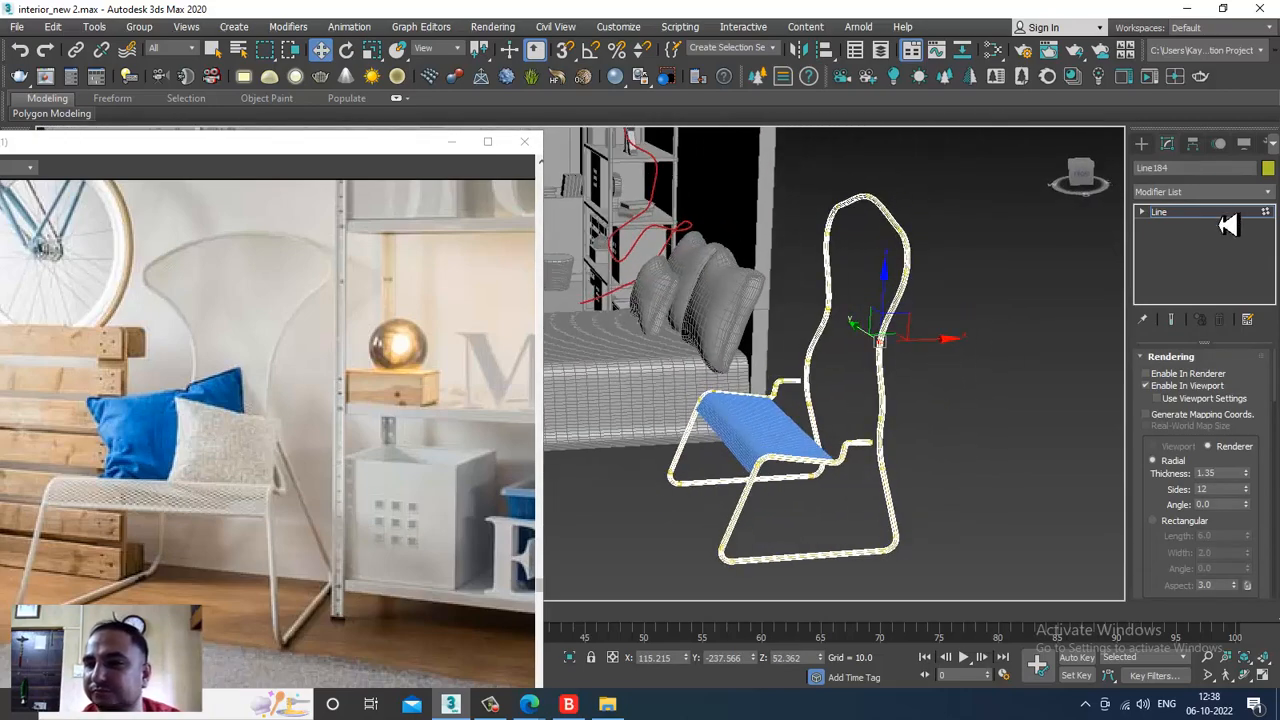
click(1219, 214)
Select the chair's seat mesh and add a Lattice modifier to it.
alt+middle_drag(849, 360, 895, 376)
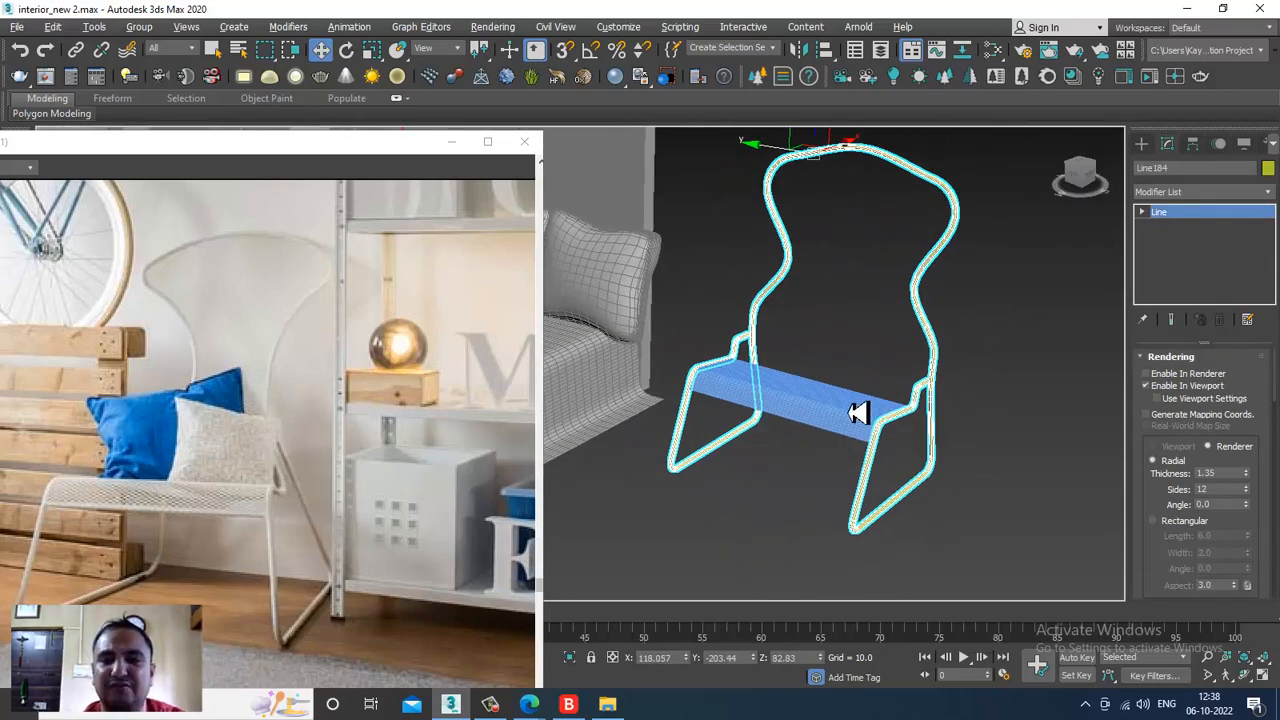
click(858, 412)
scroll(854, 414, up, 3)
alt+middle_drag(840, 416, 806, 406)
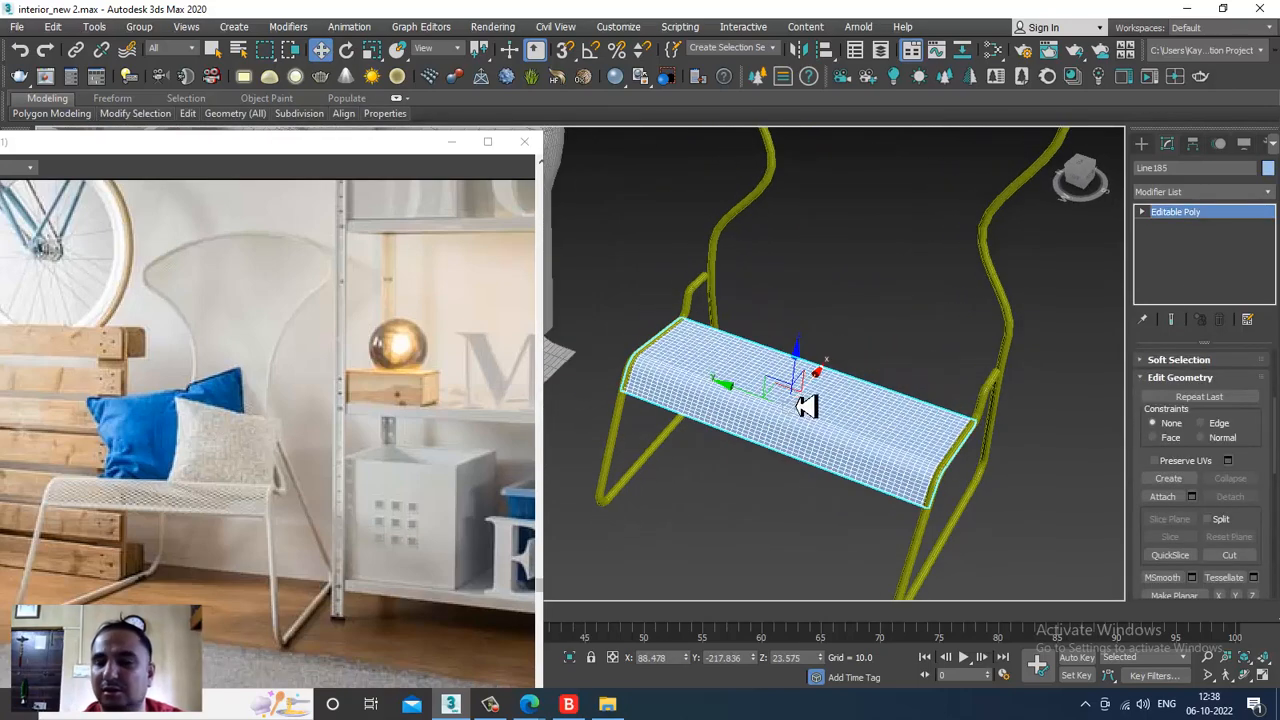
click(1186, 193)
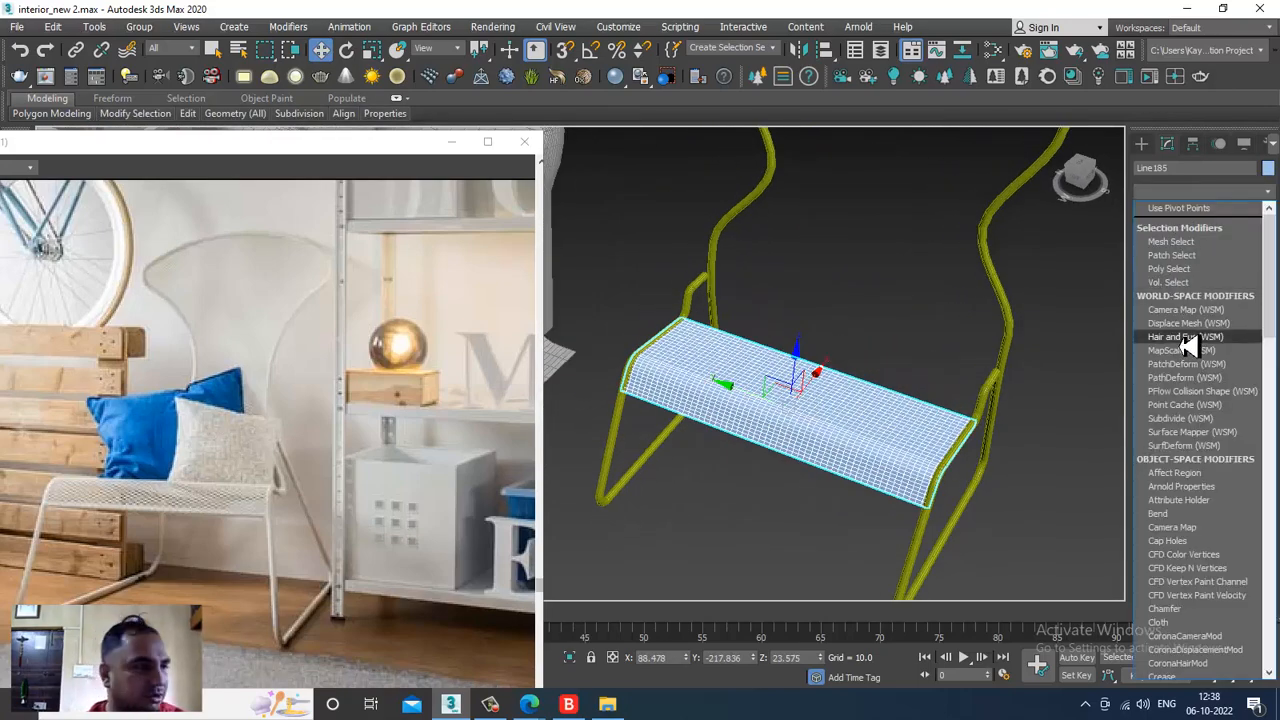
key(l)
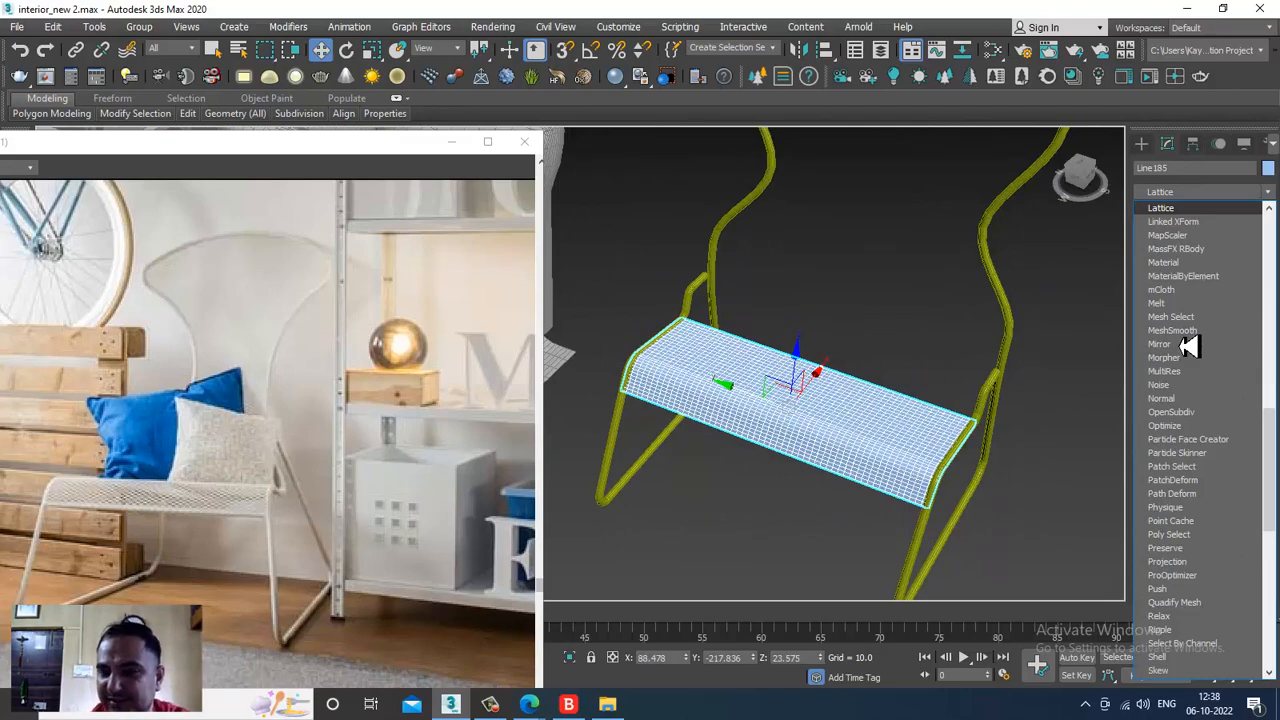
key(Return)
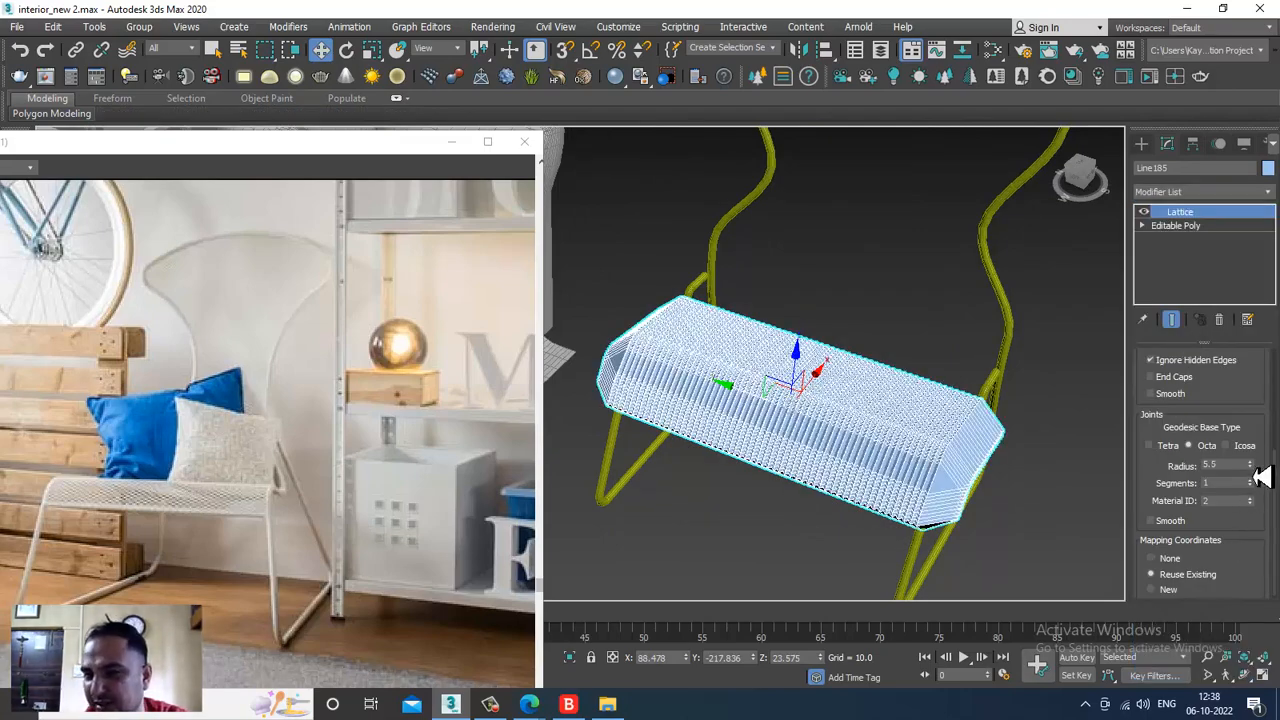
Set the seat lattice's joint radius to 0.0 and its strut radius to 0.05.
mouse_move(1250, 466)
mouse_down()
mouse_move(1258, 493)
mouse_move(1245, 482)
mouse_up()
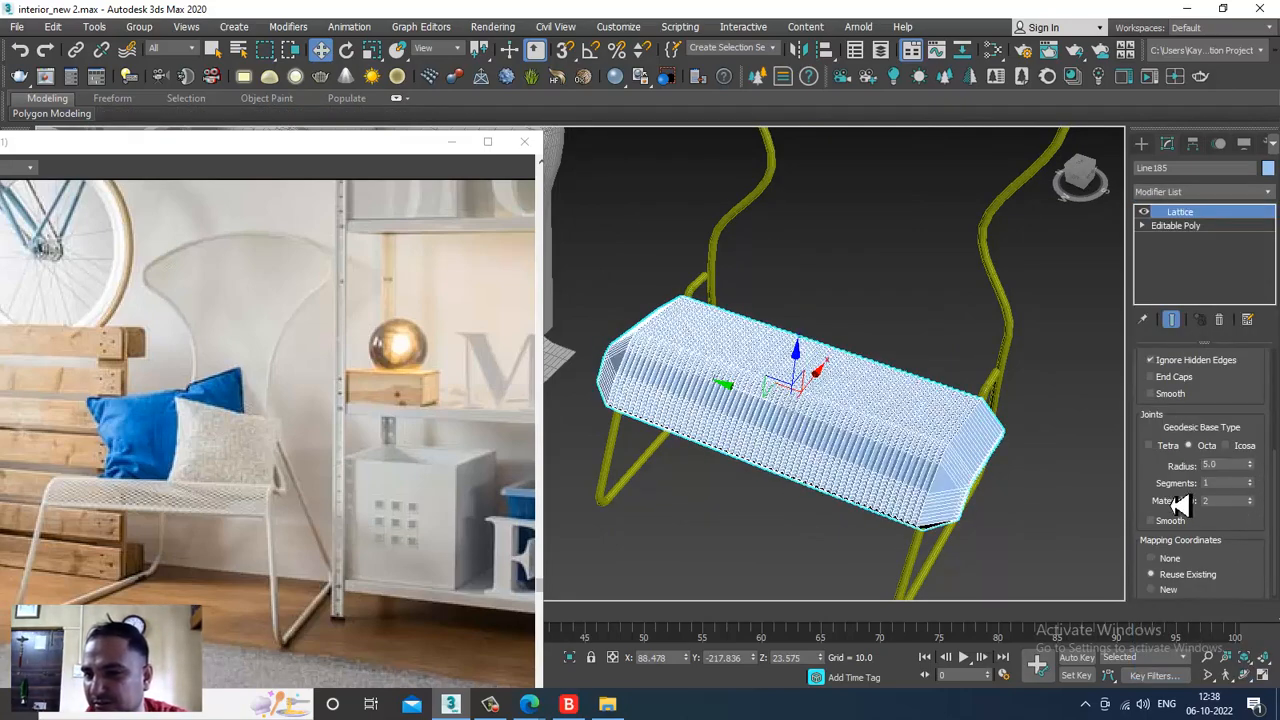
drag(1171, 506, 1262, 549)
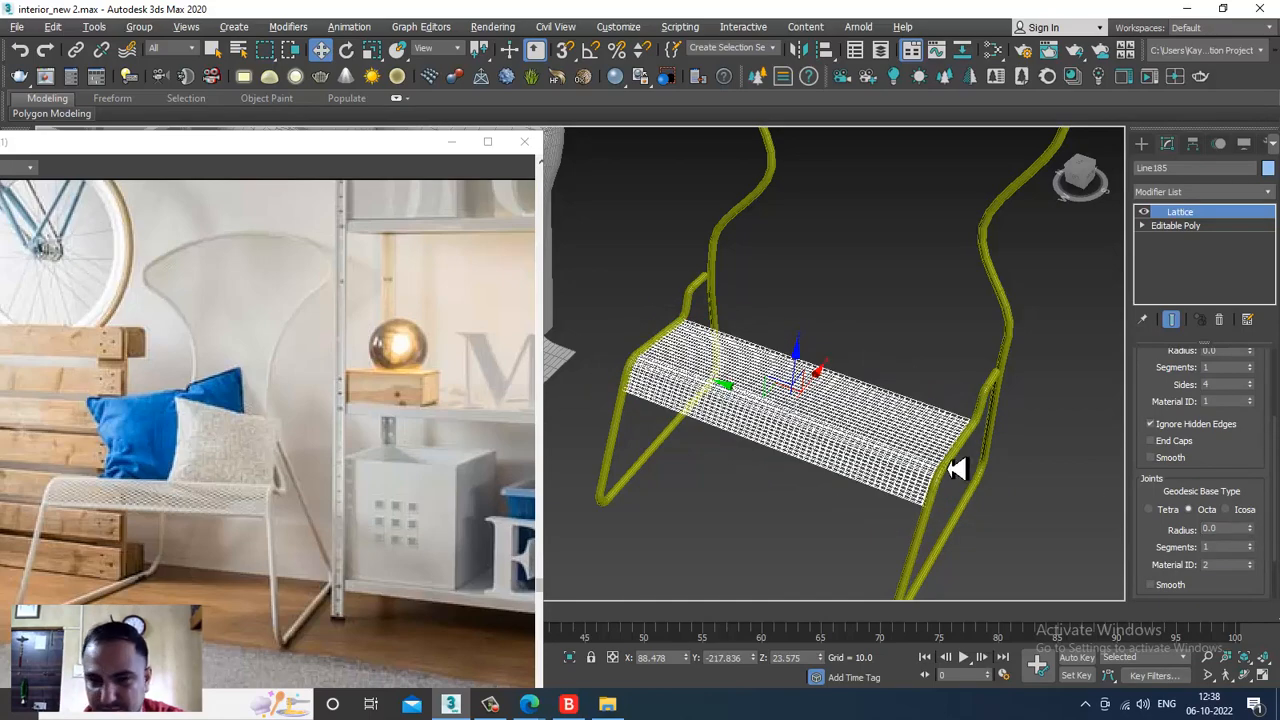
scroll(950, 465, up, 8)
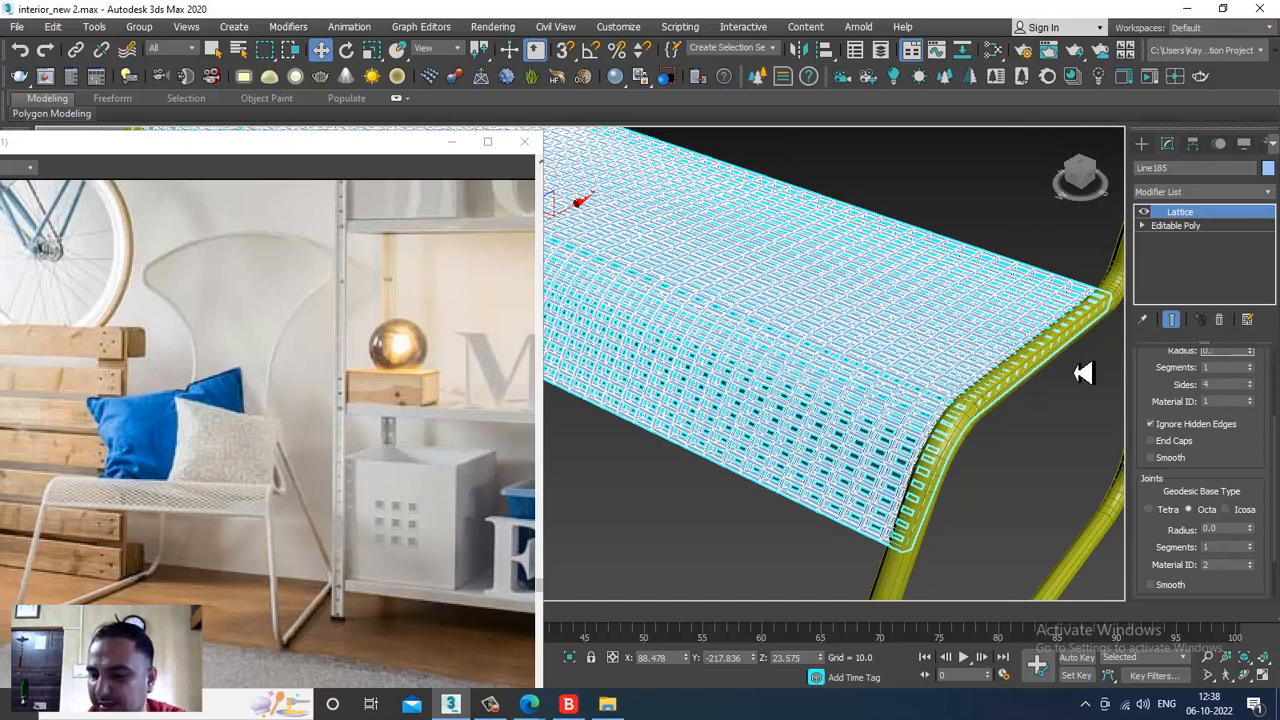
scroll(905, 400, down, 5)
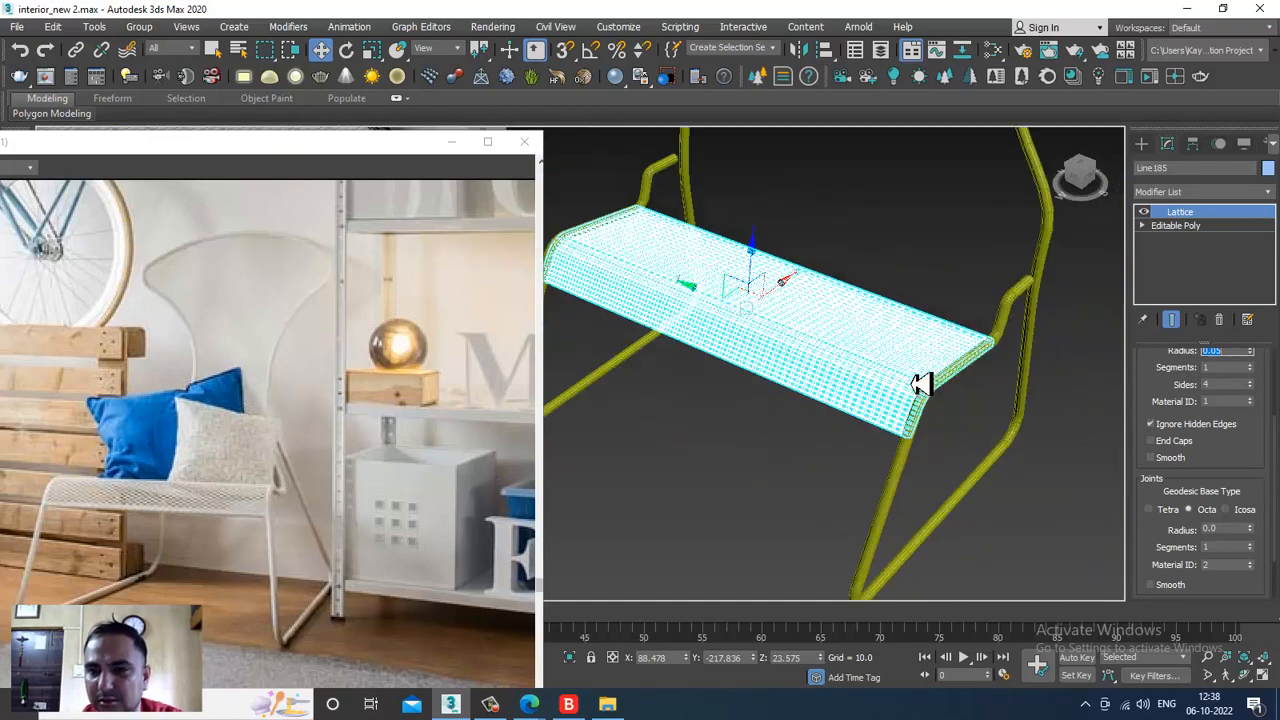
Examine the seat's wire mesh and how it meets the side tubes from several angles, with and without edge display.
click(903, 248)
alt+middle_drag(903, 248, 749, 326)
scroll(895, 340, up, 3)
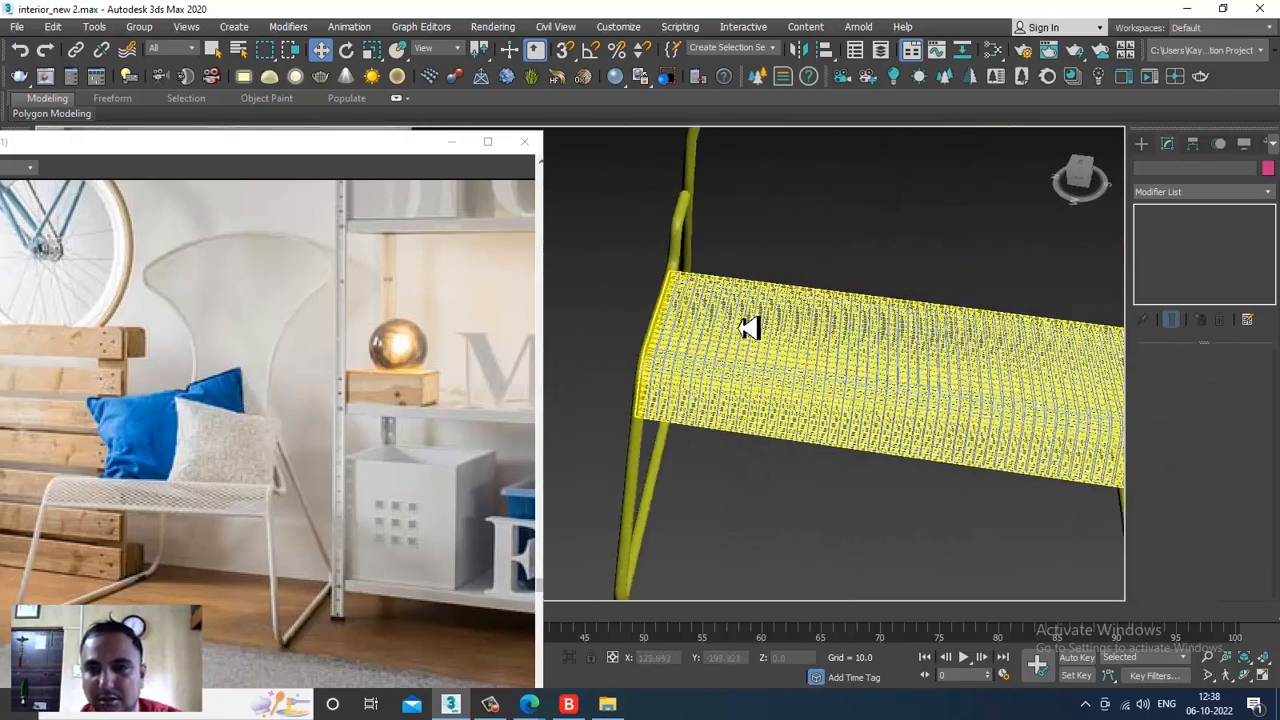
click(808, 368)
alt+middle_drag(808, 368, 960, 366)
key(F4)
click(865, 230)
scroll(878, 414, up, 5)
scroll(950, 367, down, 4)
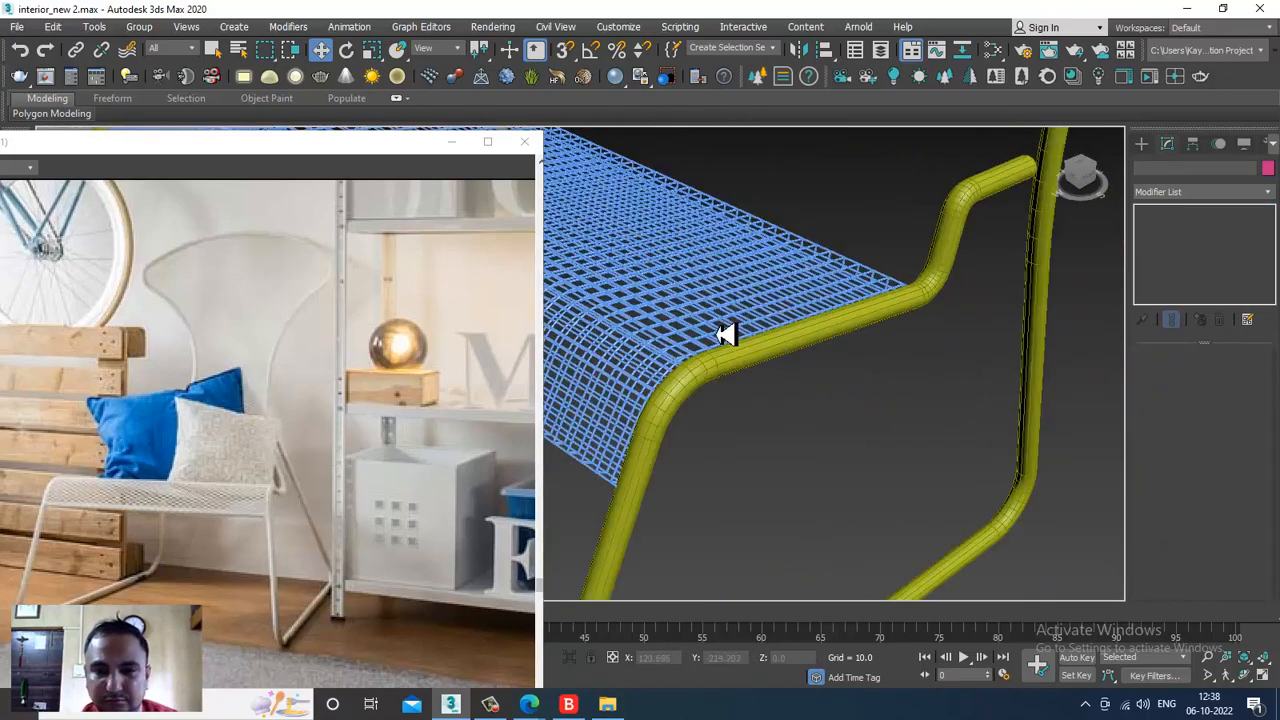
click(726, 333)
alt+middle_drag(775, 341, 966, 189)
click(900, 286)
alt+middle_drag(900, 286, 906, 366)
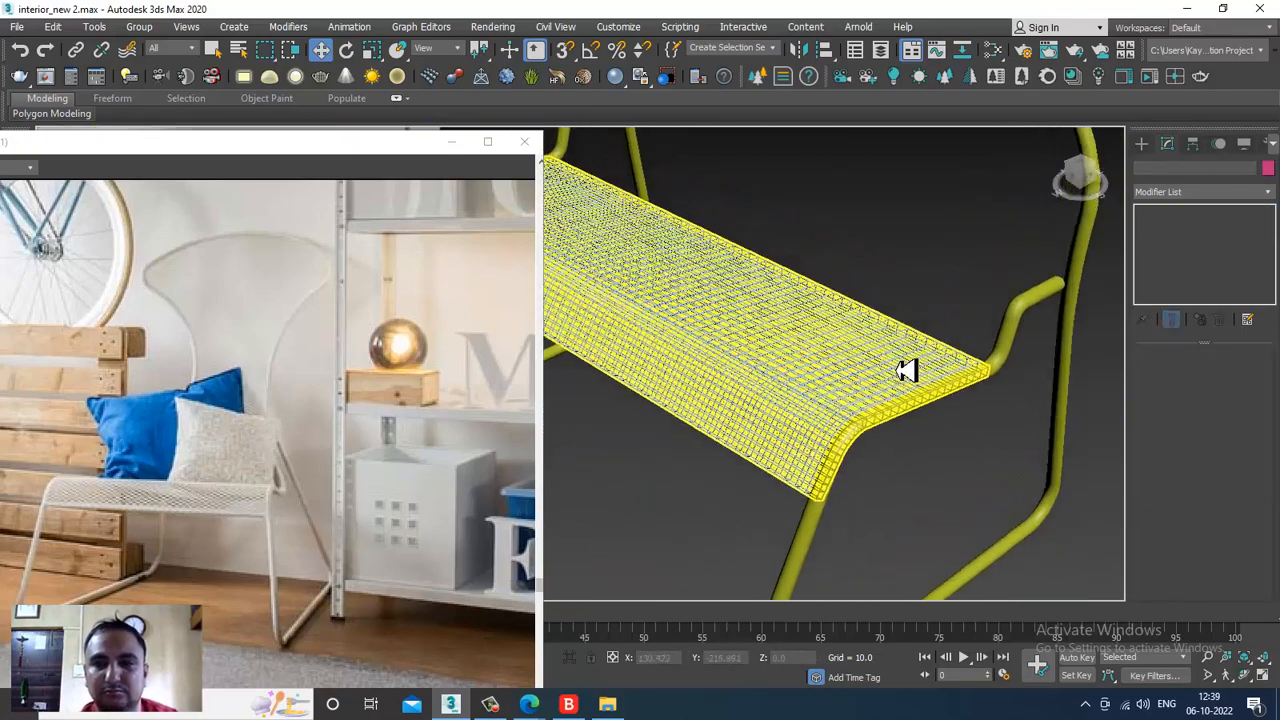
scroll(880, 374, down, 3)
scroll(878, 373, down, 3)
Maximize the left view and select the chair's tubular frame with its backrest in view.
key(alt+w)
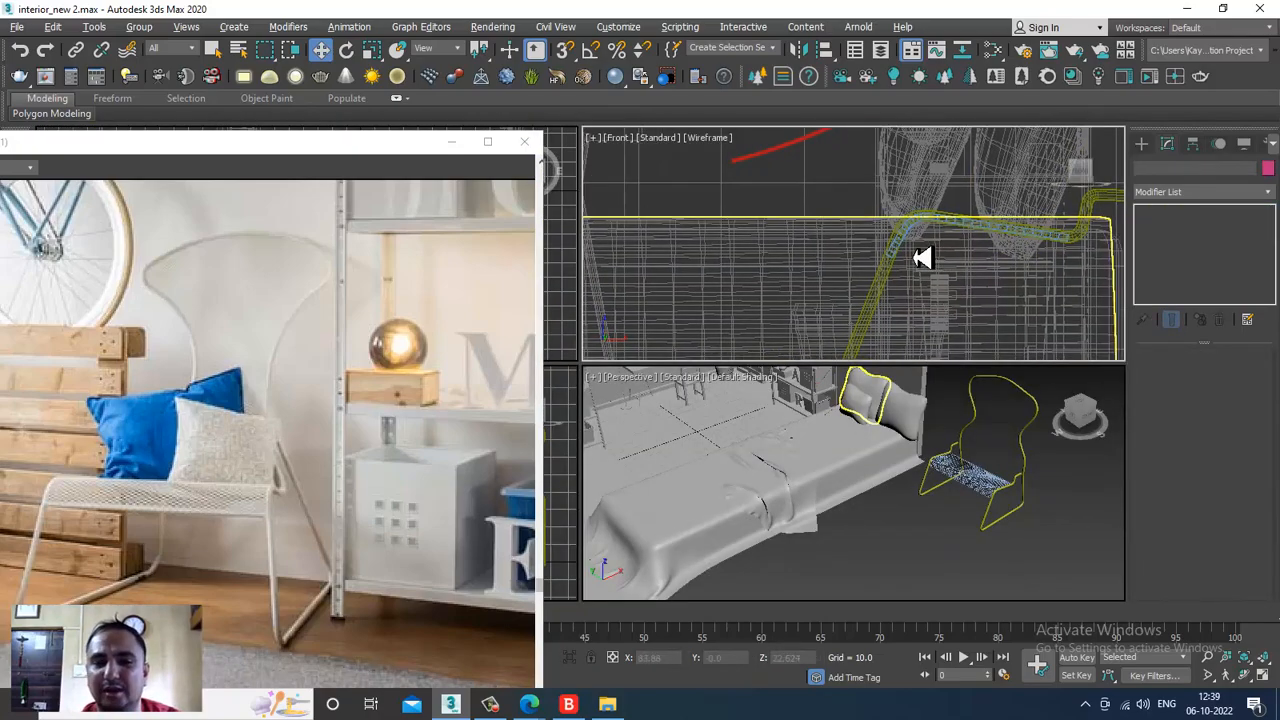
key(alt+w)
scroll(800, 340, up, 5)
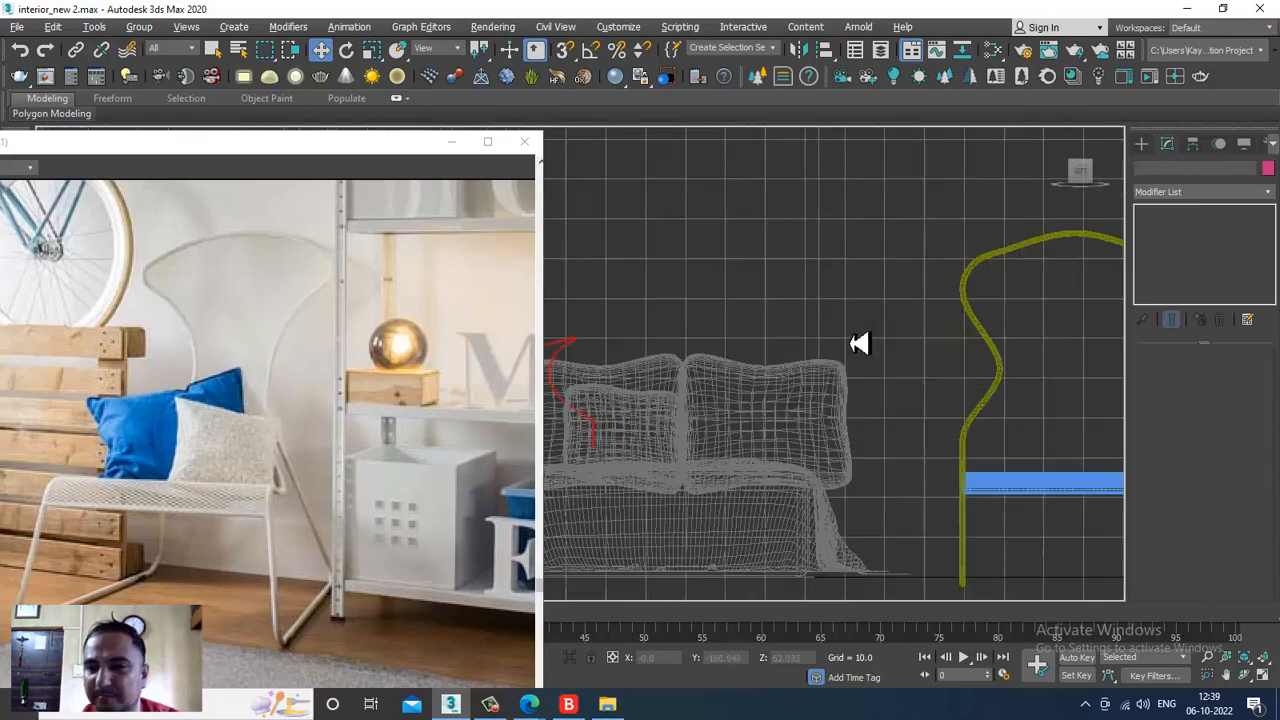
click(772, 240)
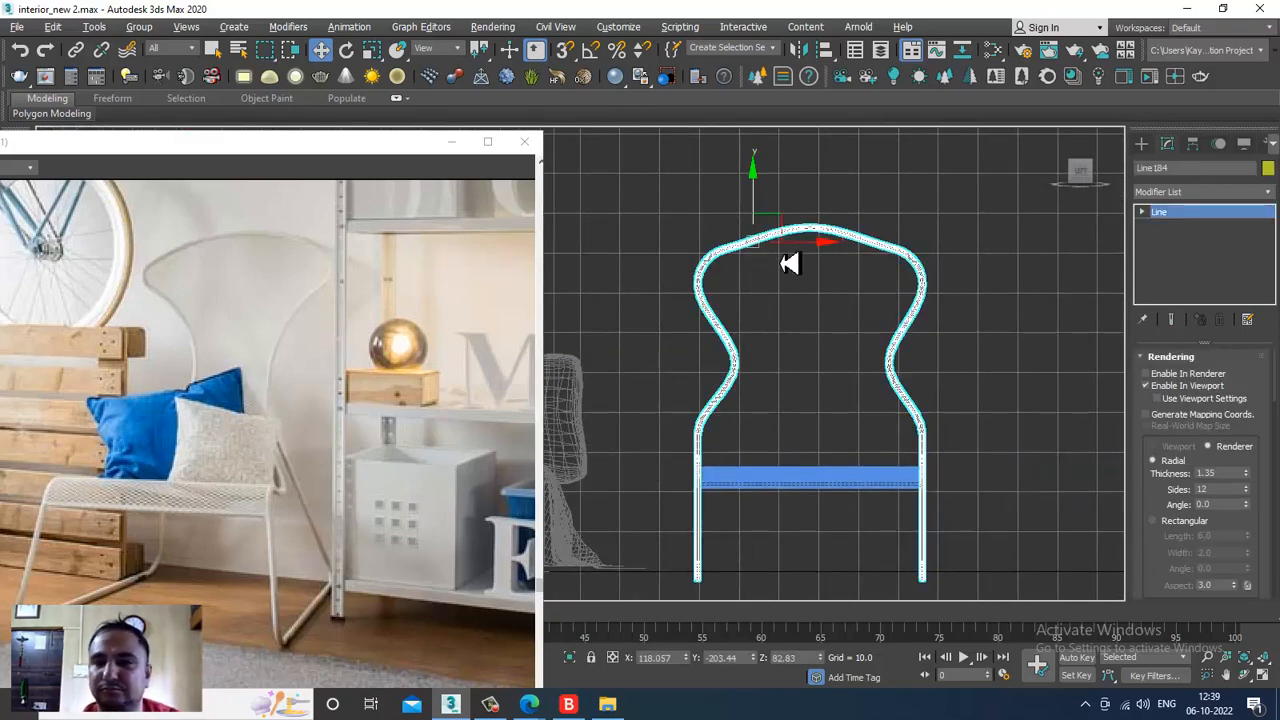
middle_drag(845, 287, 800, 287)
scroll(810, 320, up, 3)
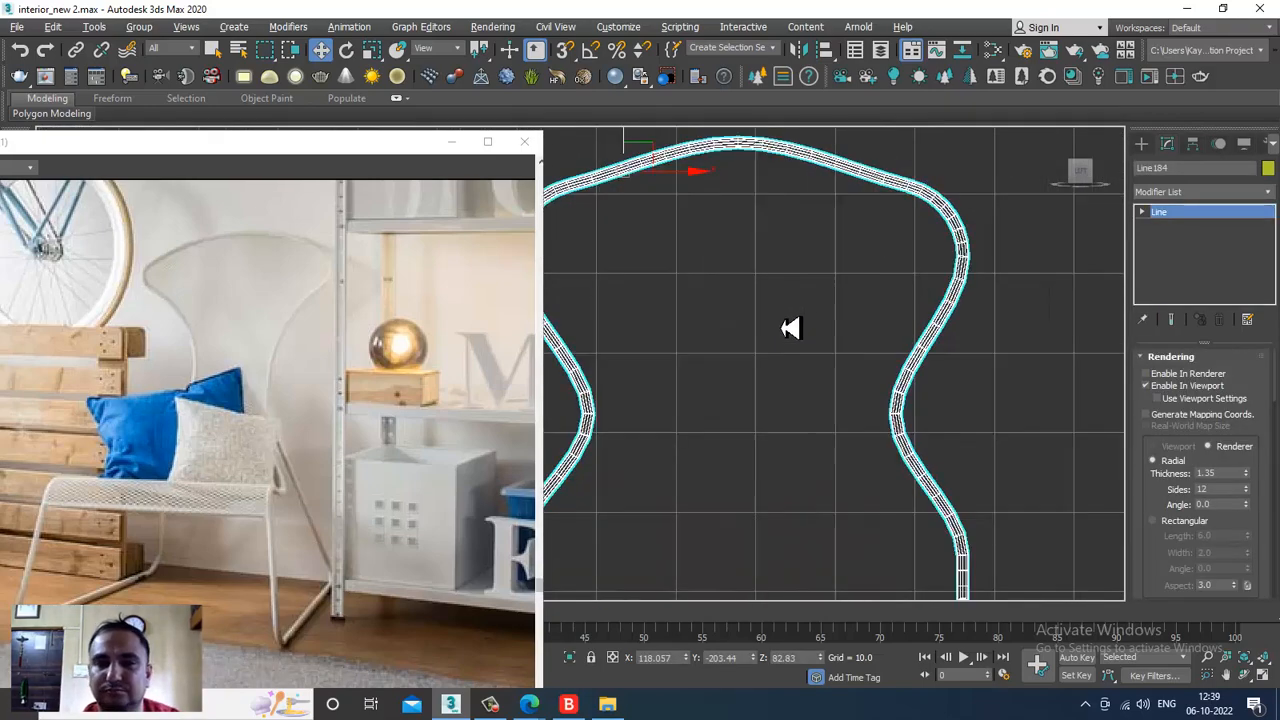
scroll(791, 329, down, 2)
With viewport rendering off, trace a curved line along the backrest frame's left side, from just above the seat to the upper shoulder.
click(1145, 148)
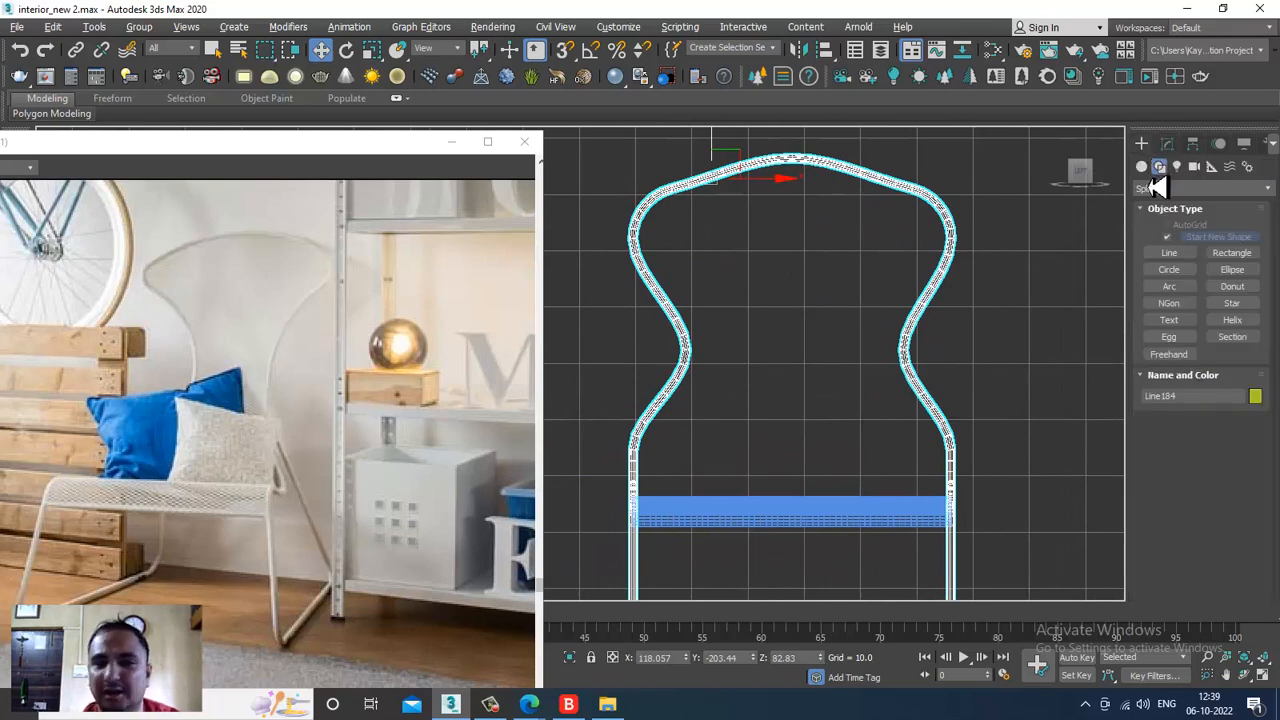
click(1169, 252)
middle_drag(605, 378, 620, 330)
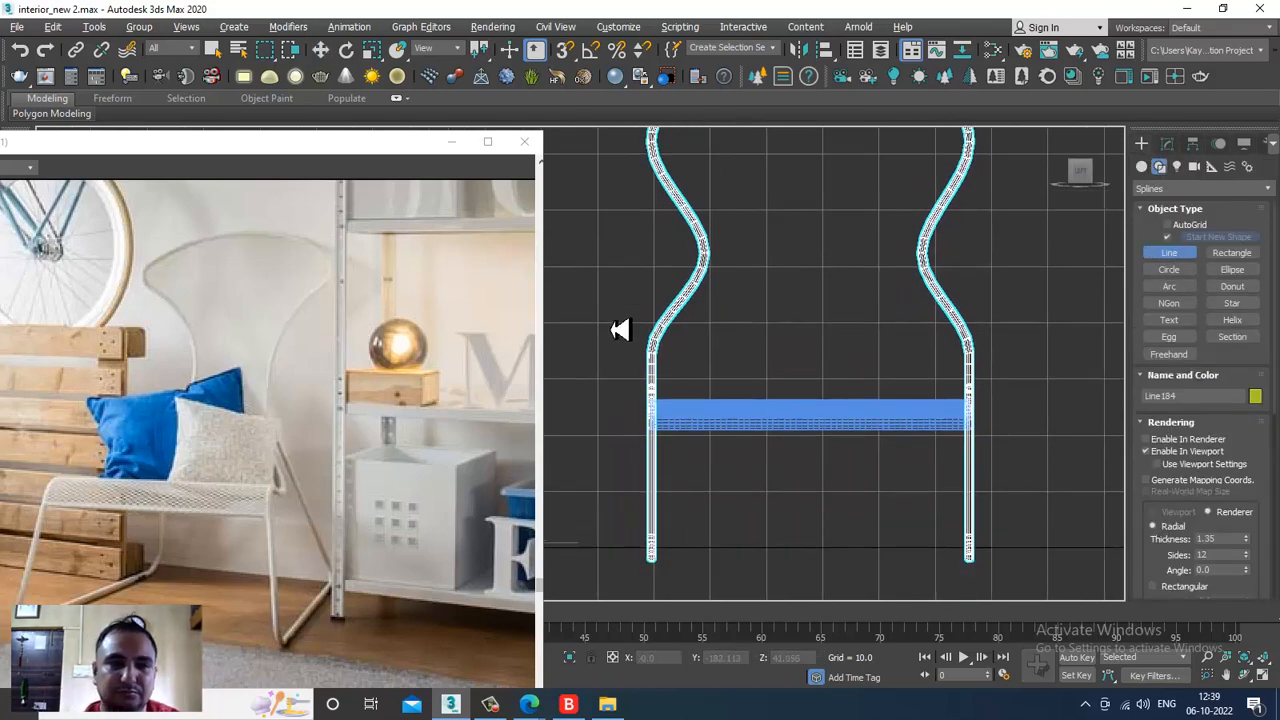
scroll(620, 340, up, 3)
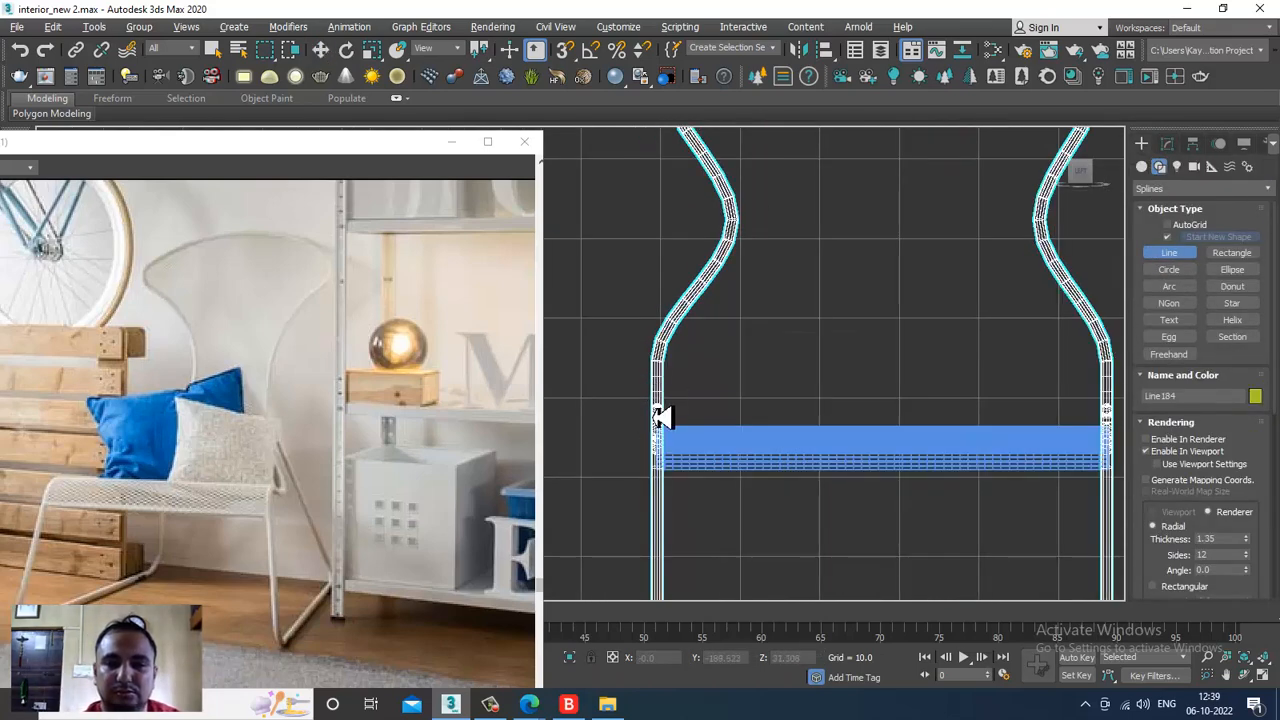
click(667, 410)
right_click(678, 308)
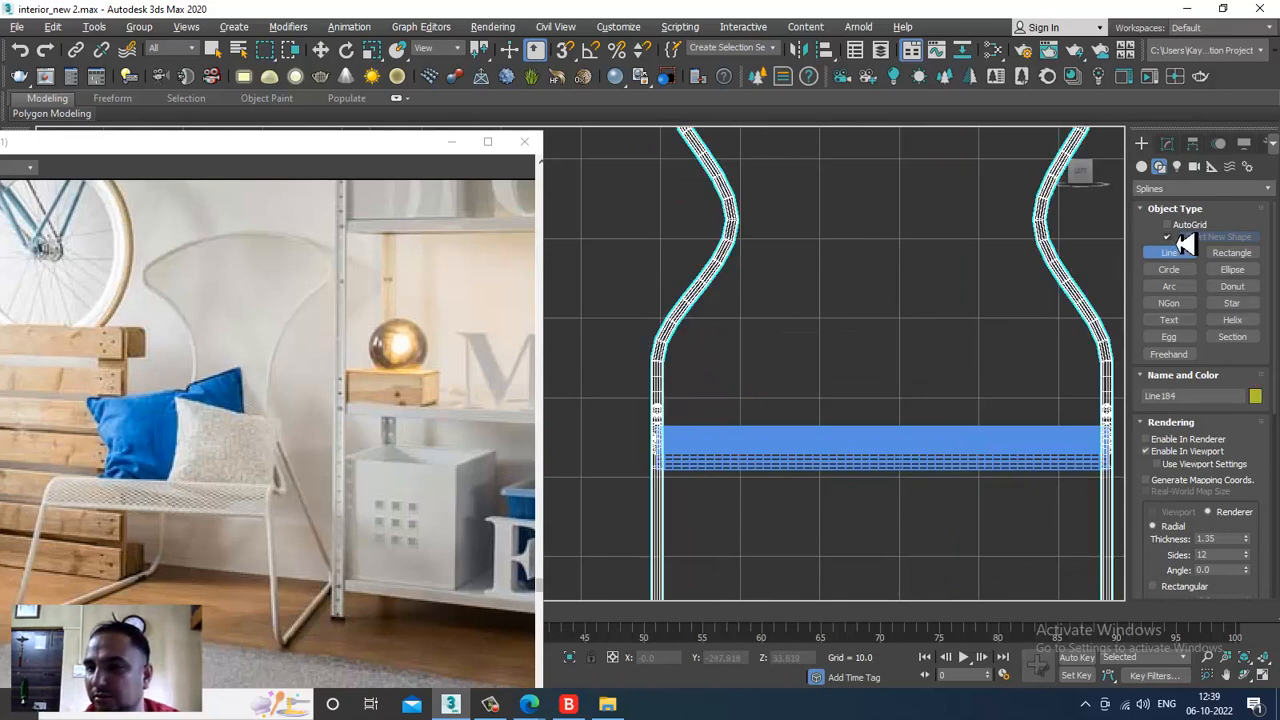
click(660, 394)
click(691, 296)
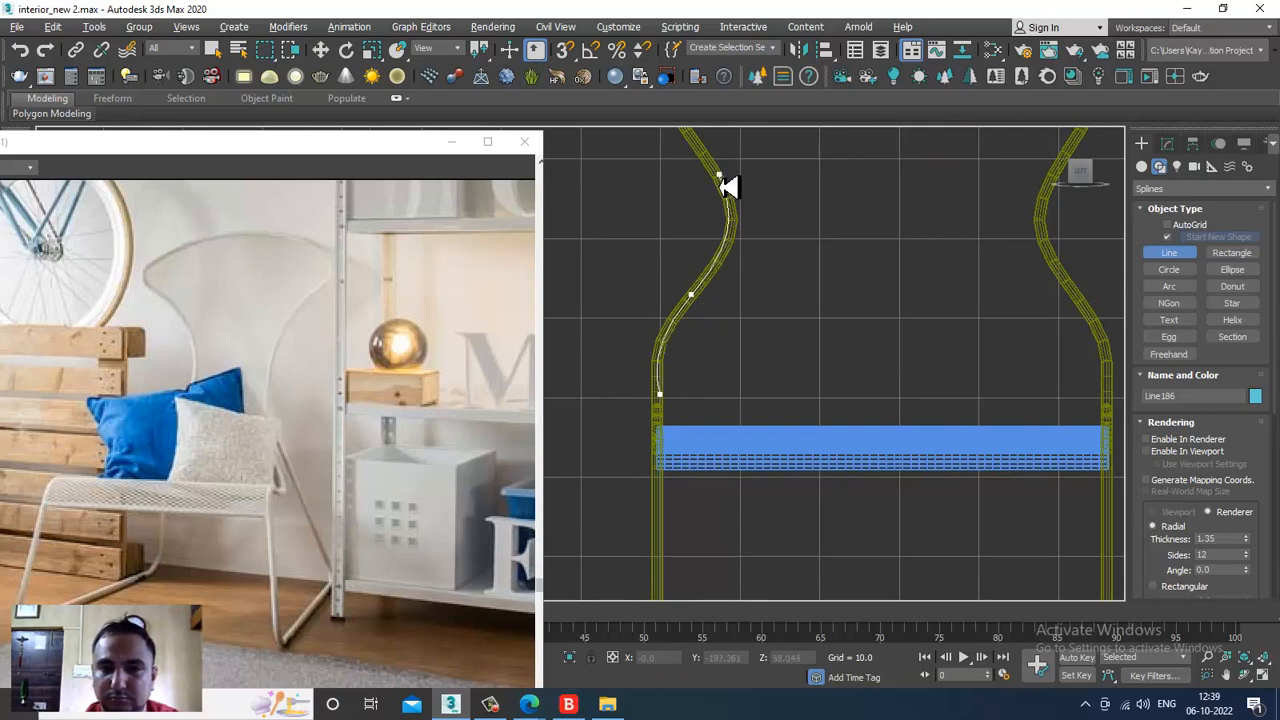
middle_drag(768, 219, 860, 531)
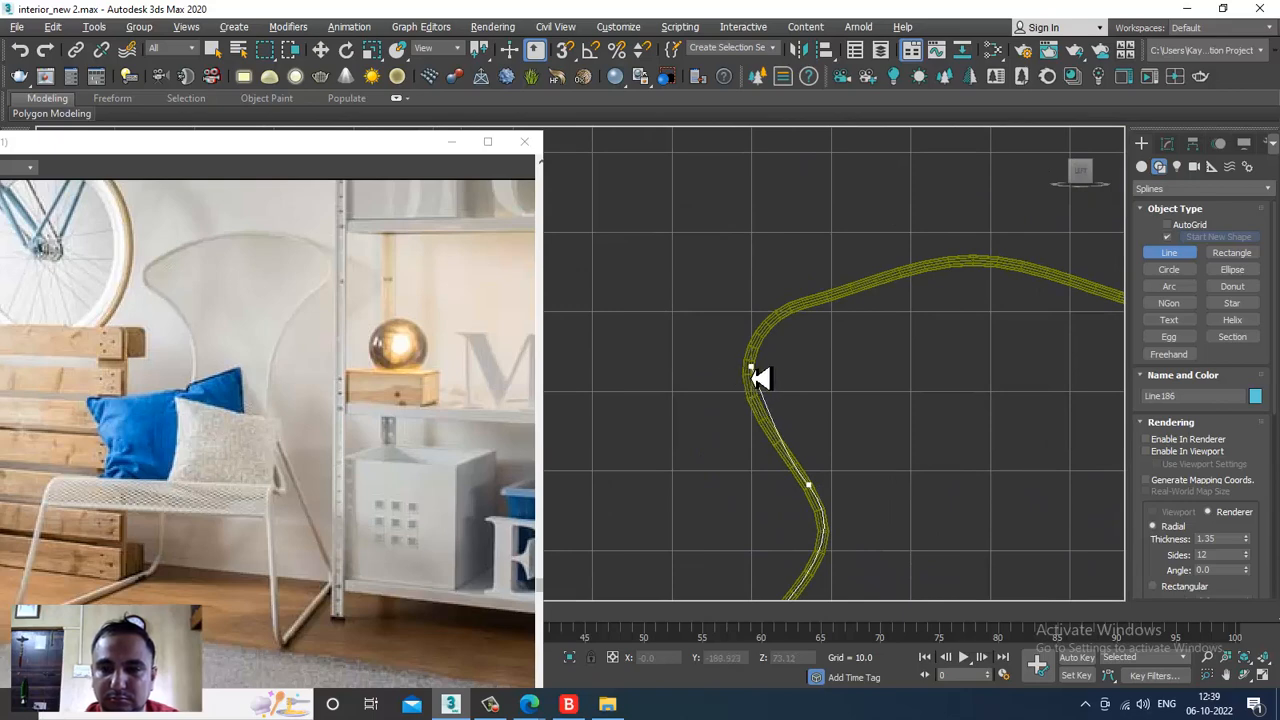
click(751, 367)
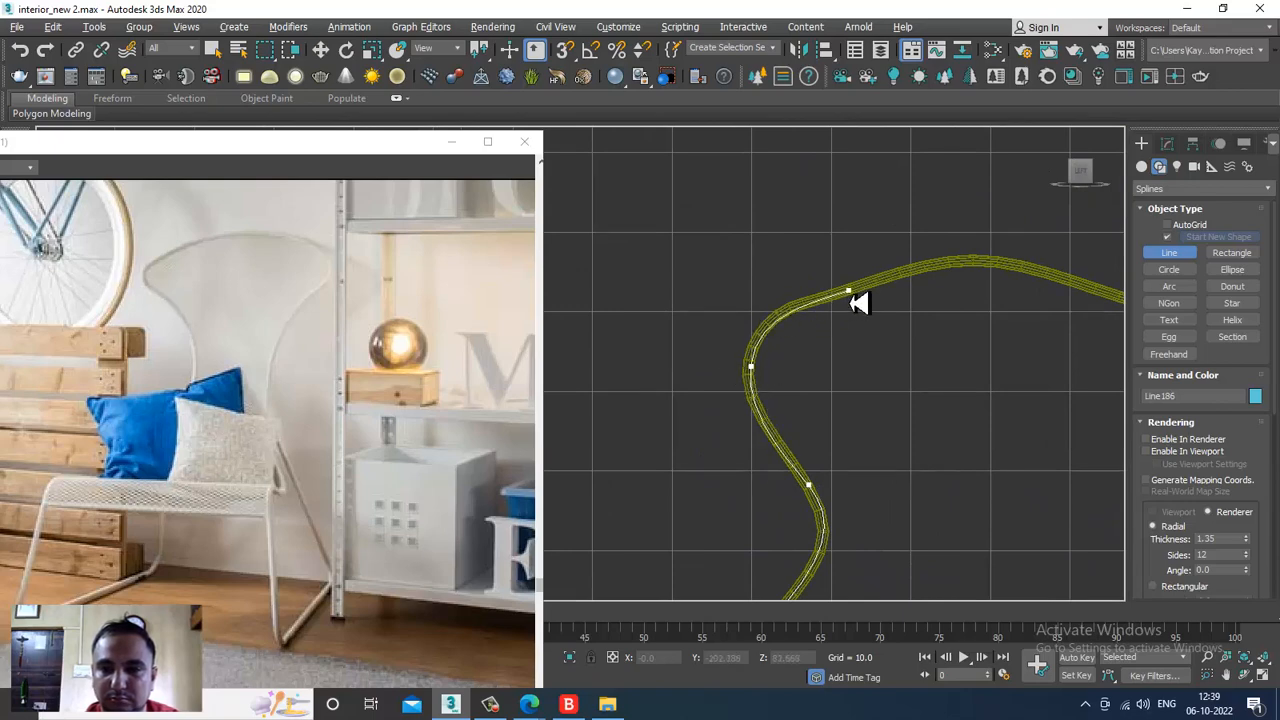
Continue the line over the backrest's top curve and down its right side, following the frame tube to the seat.
click(979, 261)
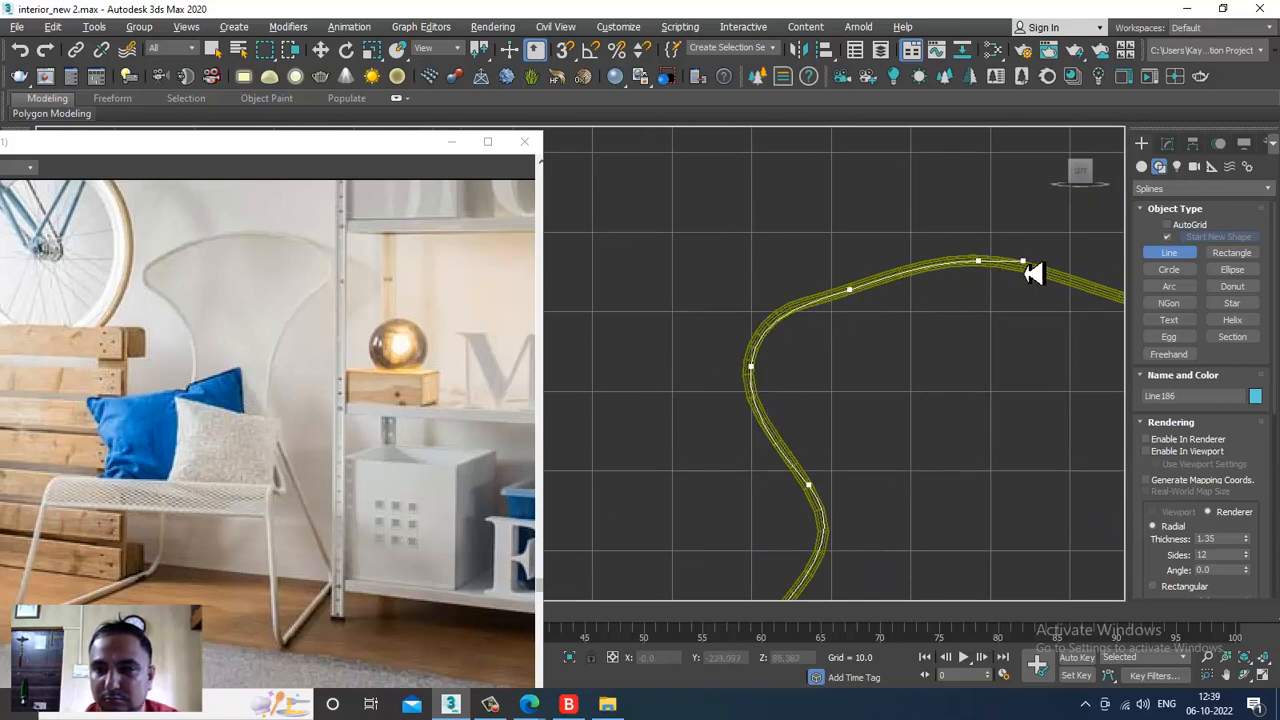
middle_drag(1095, 302, 749, 229)
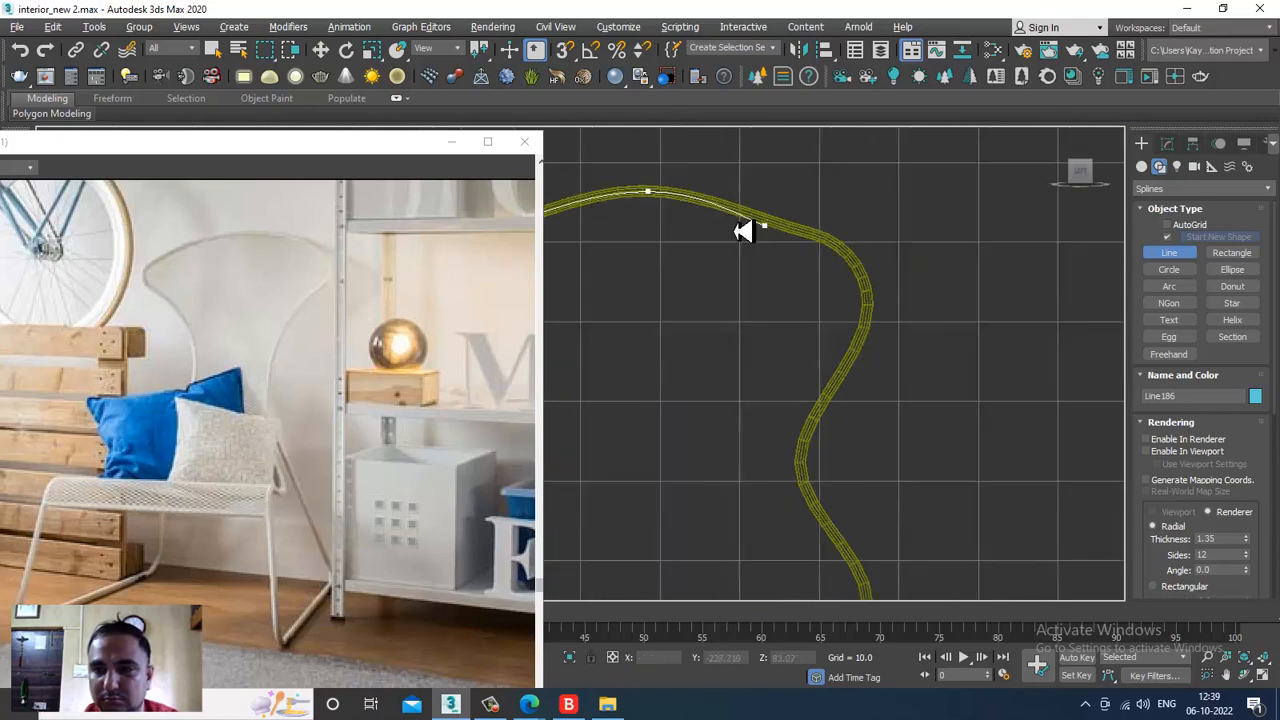
click(840, 261)
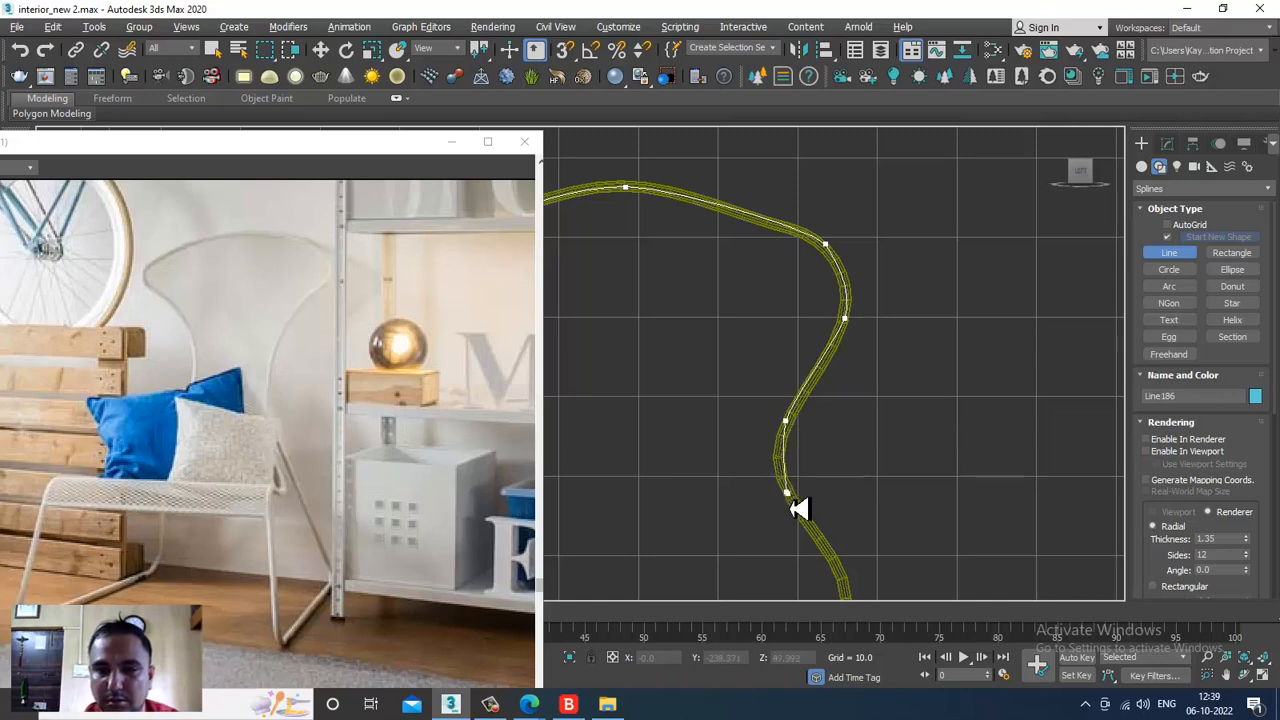
middle_drag(851, 598, 937, 400)
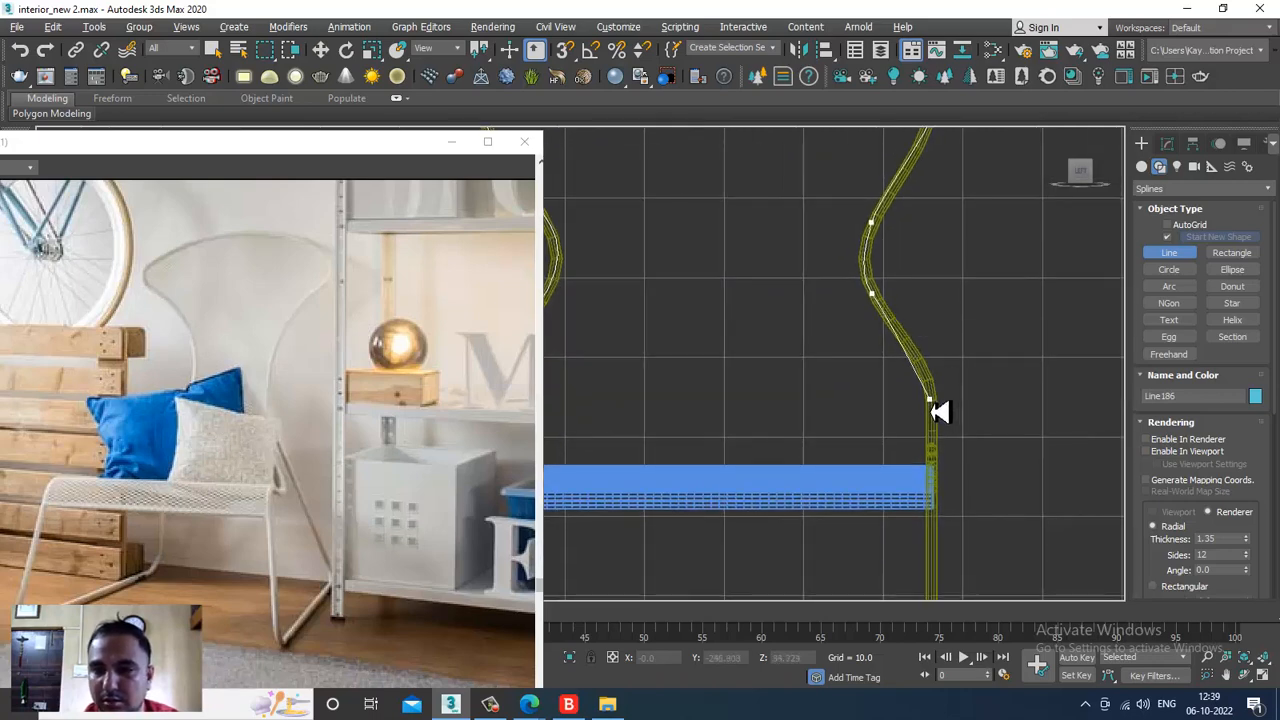
click(934, 458)
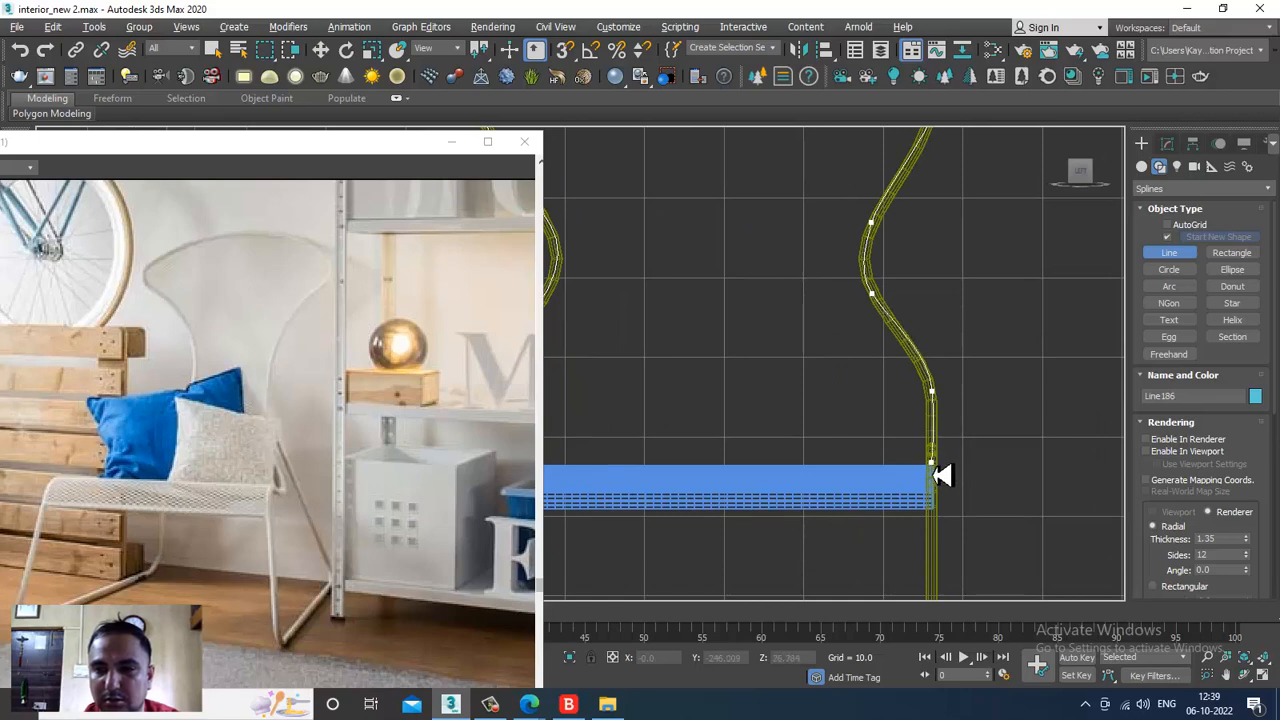
Run the line back along the seat's upper edge and close the spline at its starting point.
middle_drag(889, 432, 1104, 430)
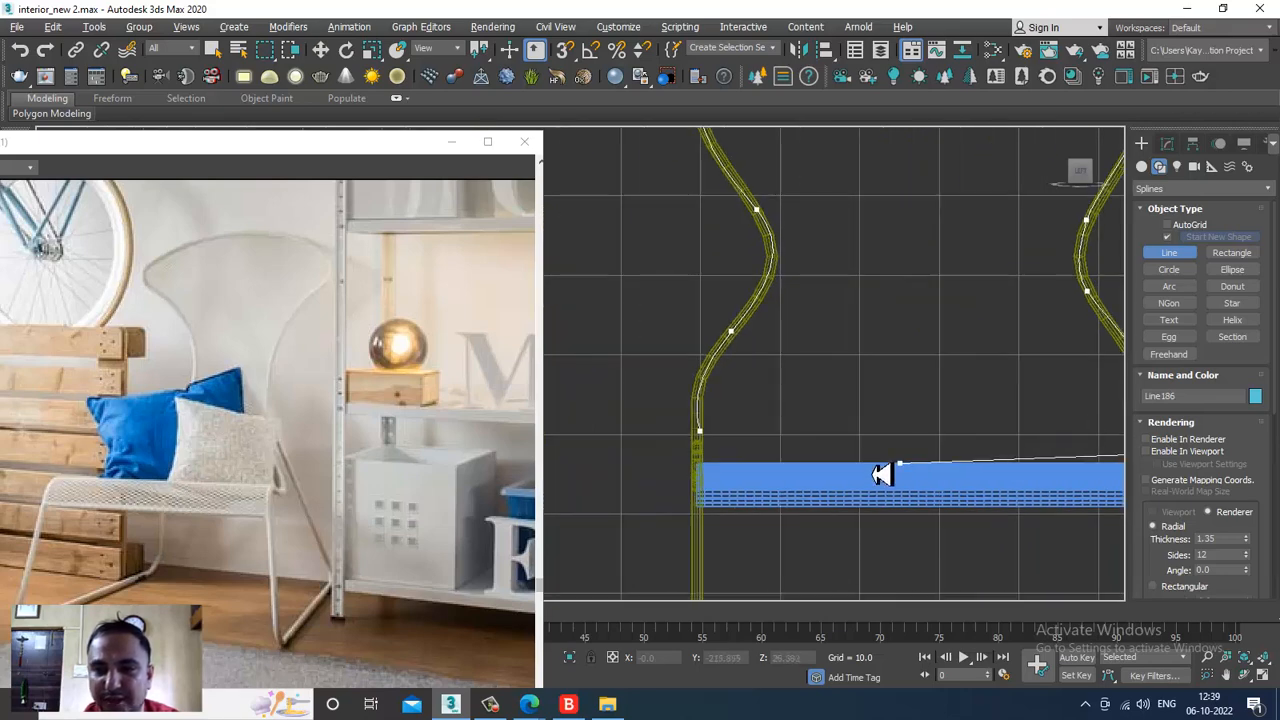
click(702, 440)
click(634, 404)
Delete the new outline's extra vertex on the left side, just above the seat corner.
scroll(720, 420, up, 2)
key(w)
key(1)
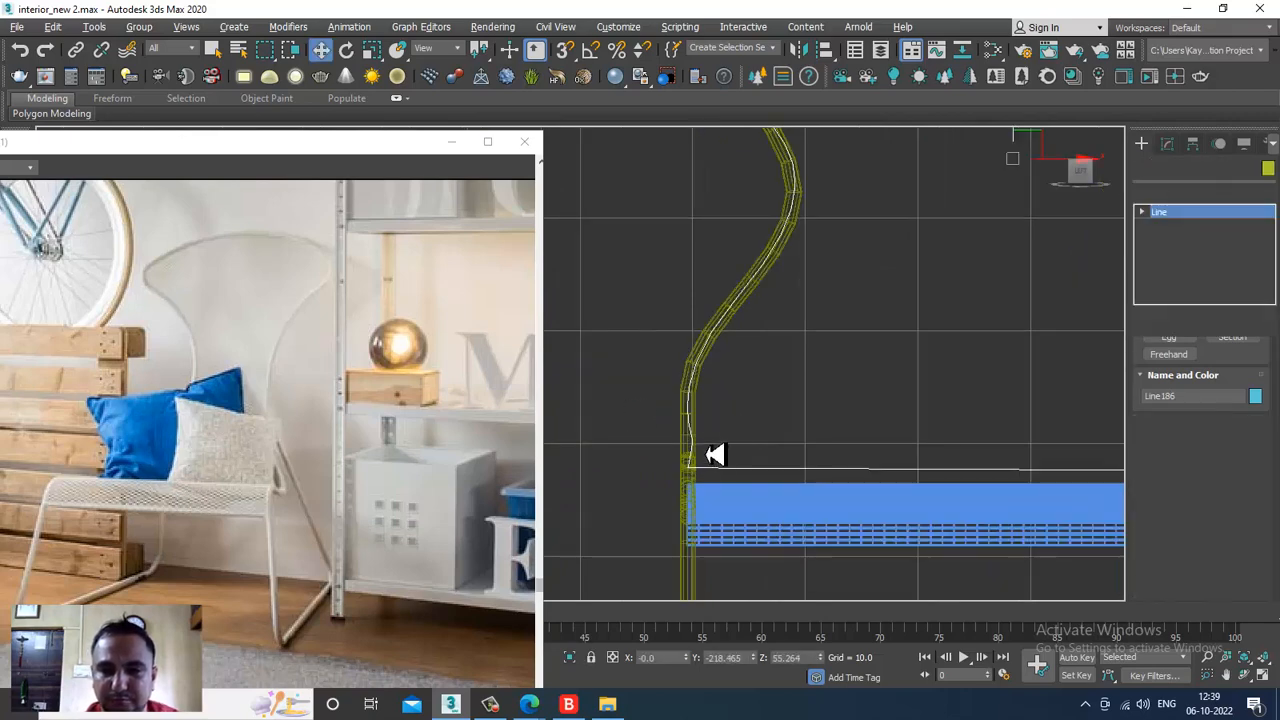
click(691, 441)
key(Delete)
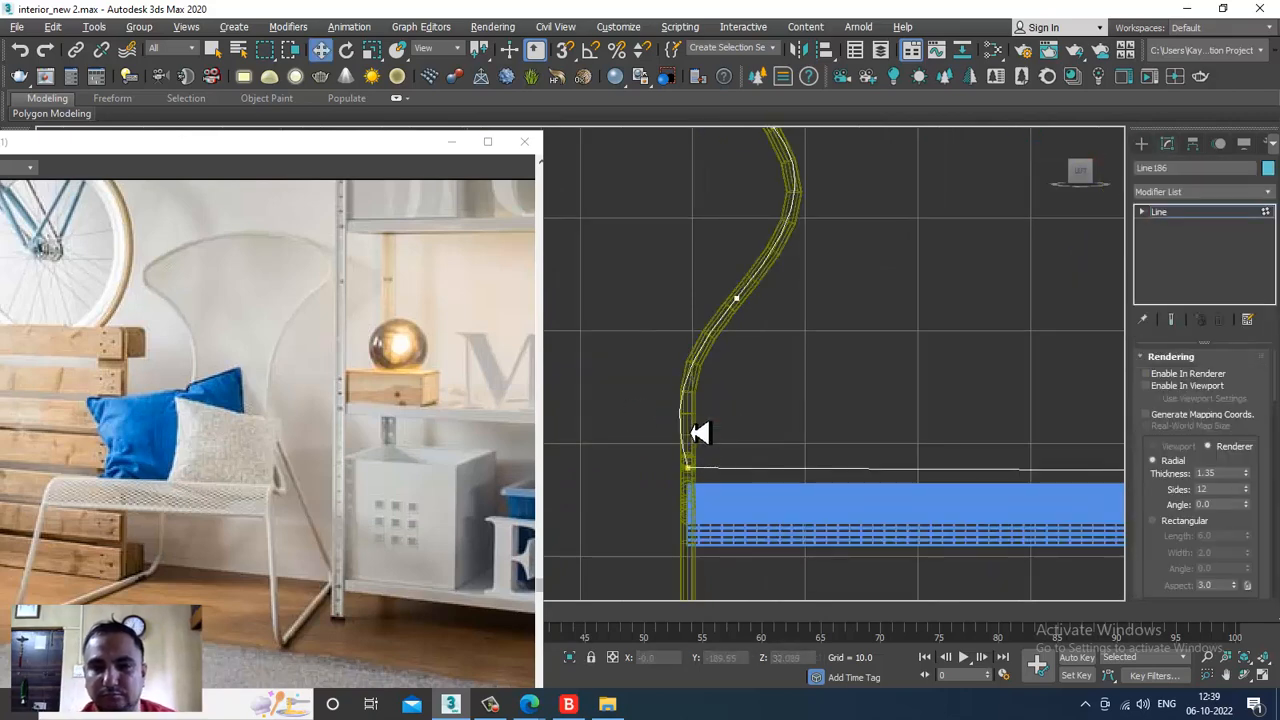
Adjust the lower Bezier handle of the vertex below the left waist, pulling it slightly down along the frame tube.
click(737, 299)
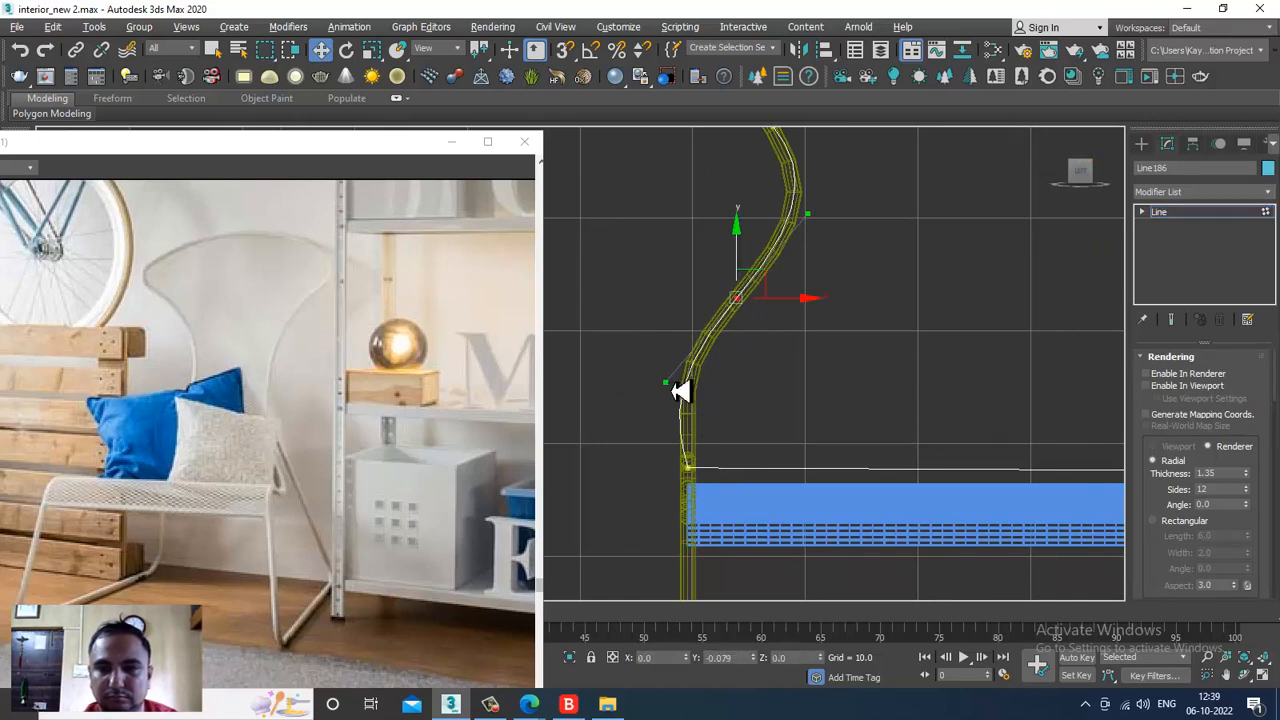
drag(674, 391, 779, 396)
mouse_move(675, 400)
mouse_down()
mouse_move(686, 391)
mouse_move(686, 406)
mouse_up()
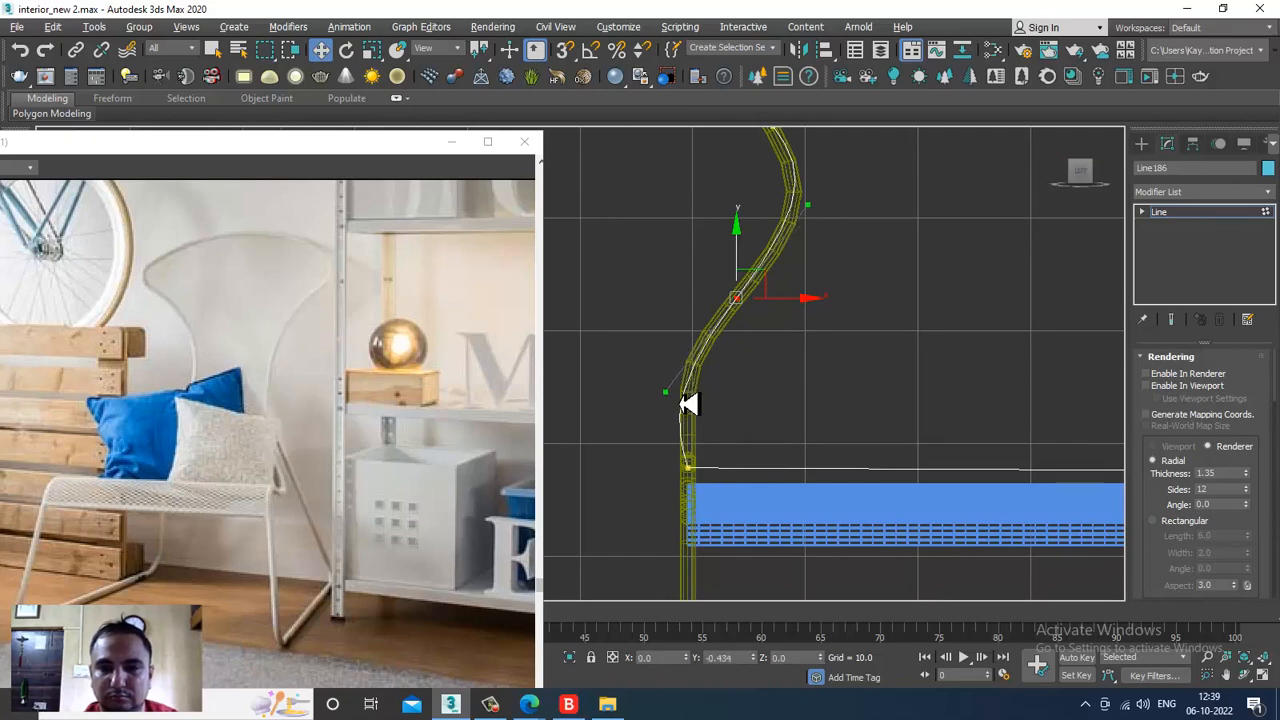
Refine the outline by inserting a vertex on its left curve, between the seat corner and the vertex below the waist.
right_click(679, 392)
click(656, 449)
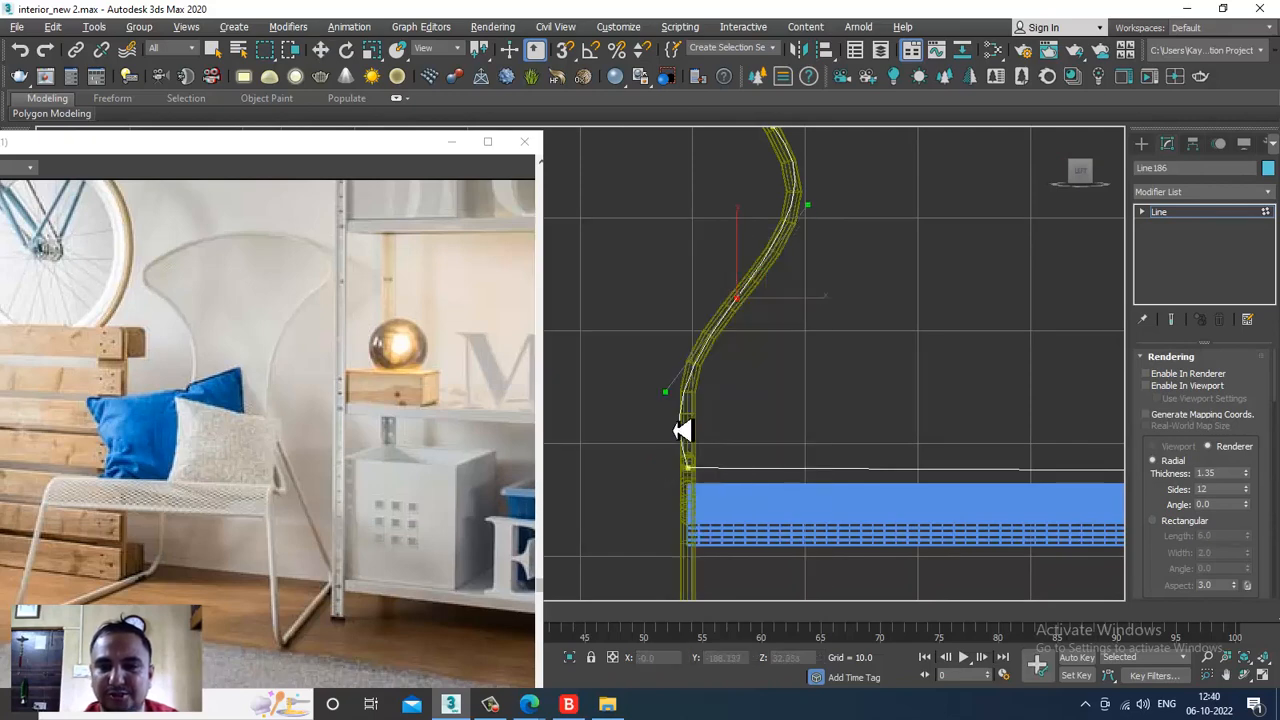
scroll(709, 434, up, 2)
key(w)
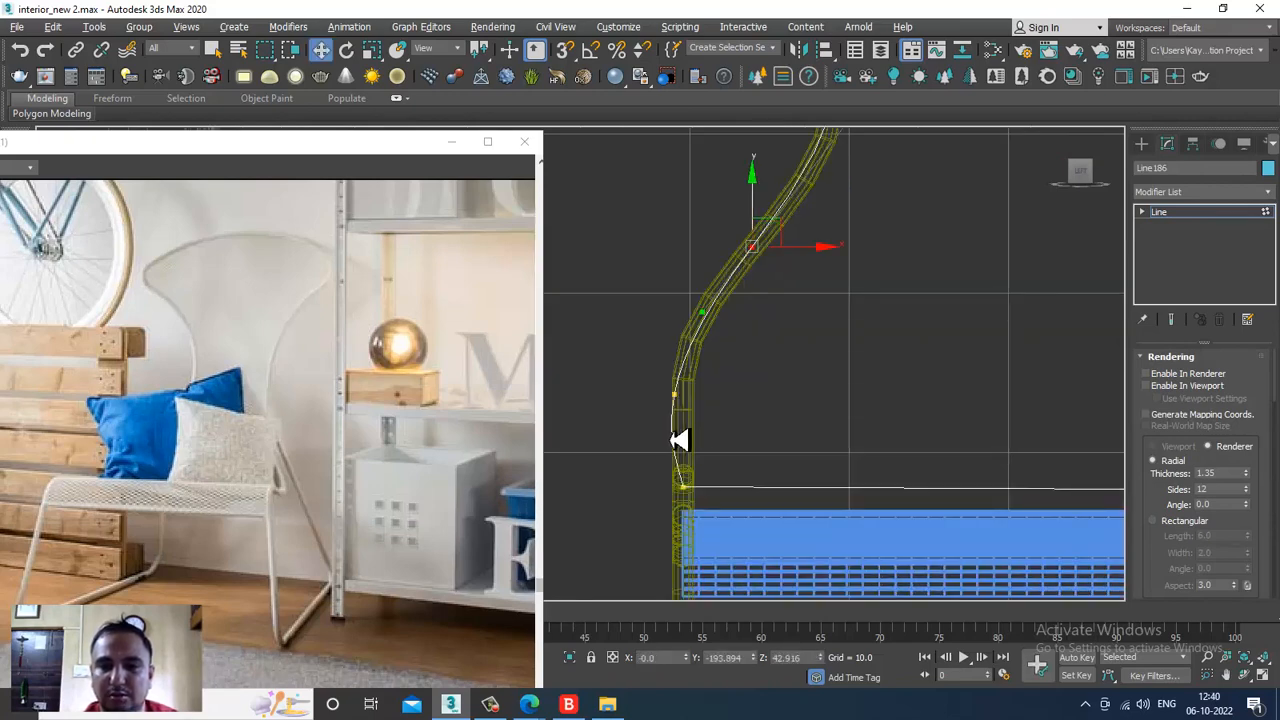
Shift the inserted vertex above the left seat corner and the vertex above the left waist sideways onto the frame tube's centre.
click(675, 395)
drag(724, 396, 733, 396)
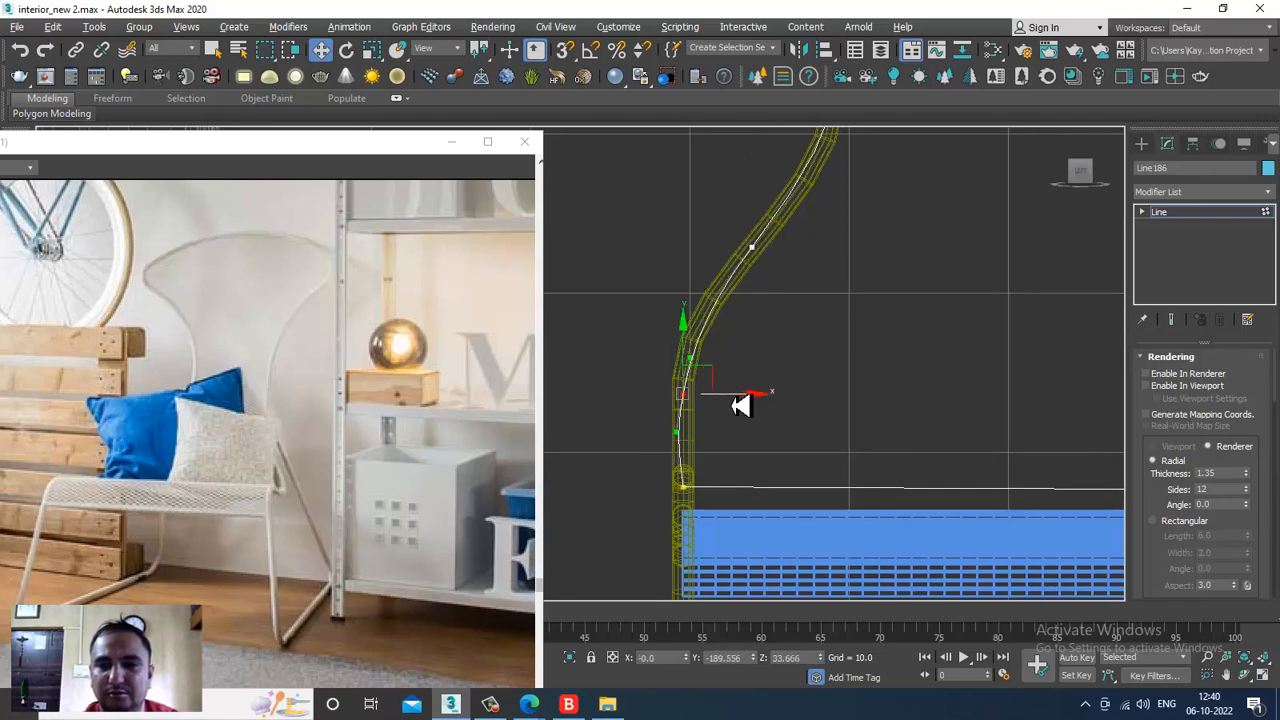
scroll(733, 396, down, 2)
middle_drag(804, 312, 790, 348)
scroll(806, 271, down, 1)
middle_drag(806, 282, 793, 425)
scroll(787, 391, up, 2)
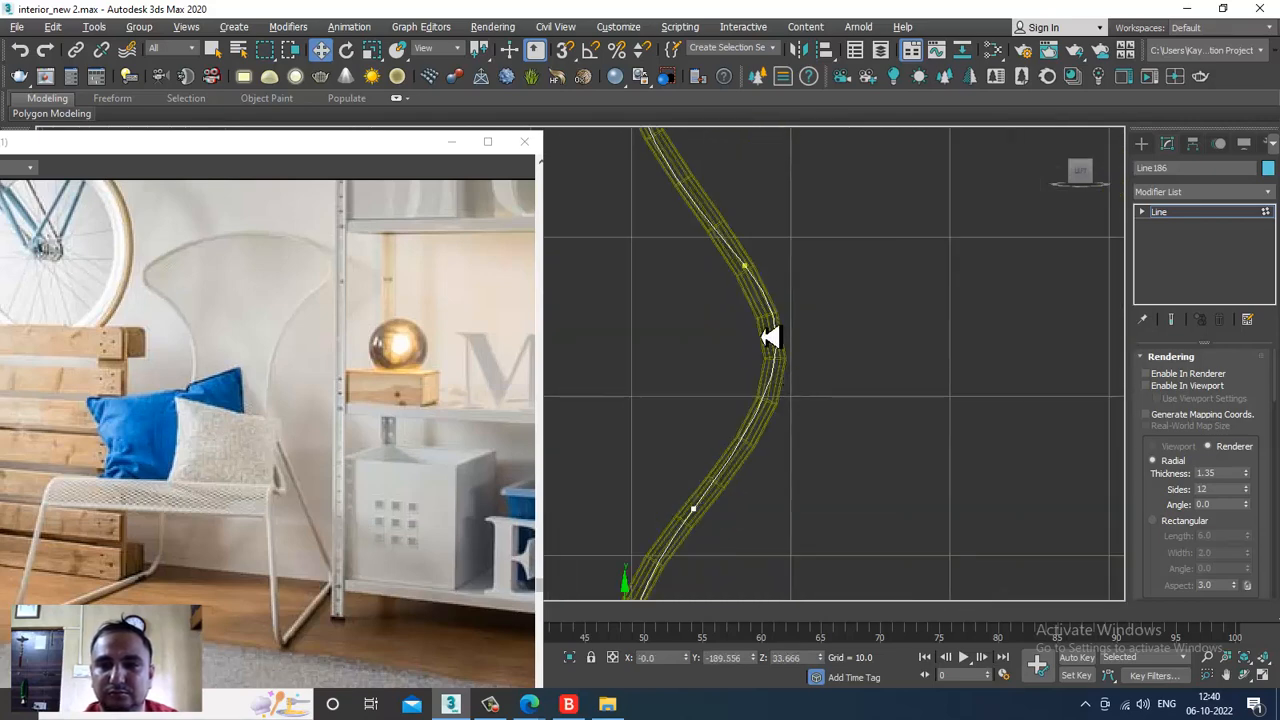
drag(776, 292, 778, 294)
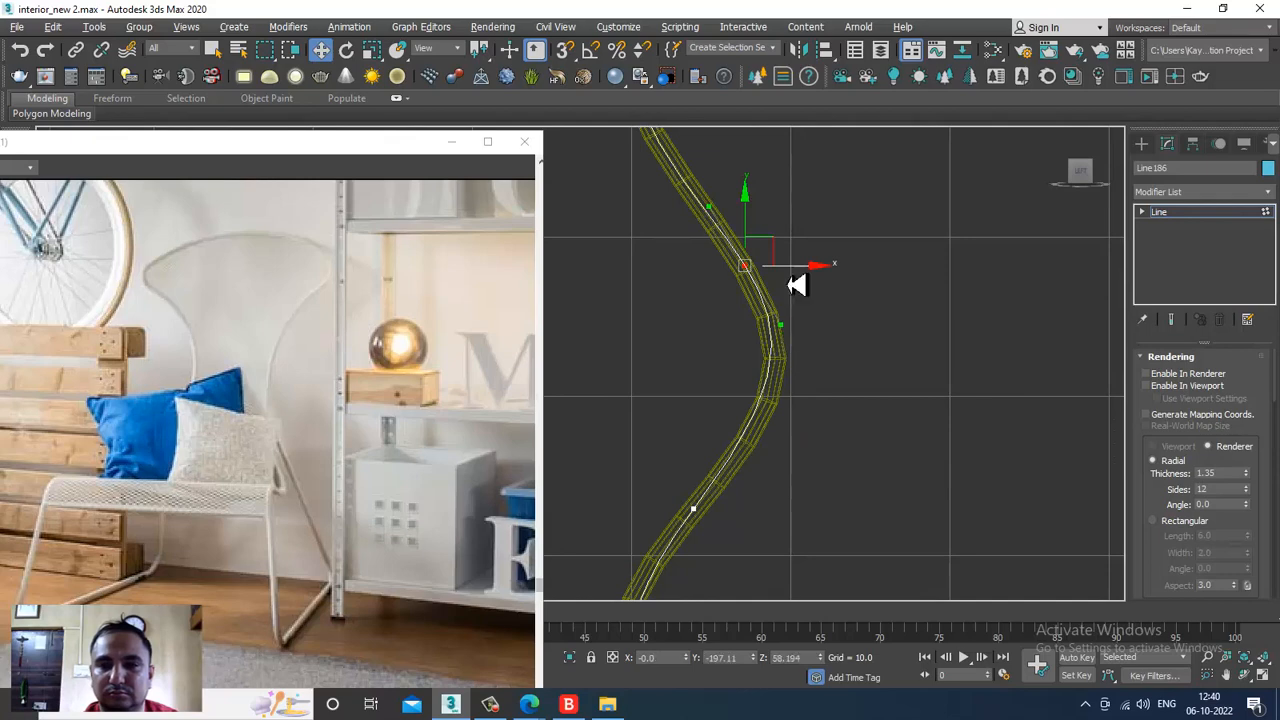
Align the outline's vertices at the upper-left bulge and left of the top crest with the middle of the frame tube.
middle_drag(784, 213, 781, 409)
scroll(782, 402, down, 2)
middle_drag(806, 348, 770, 369)
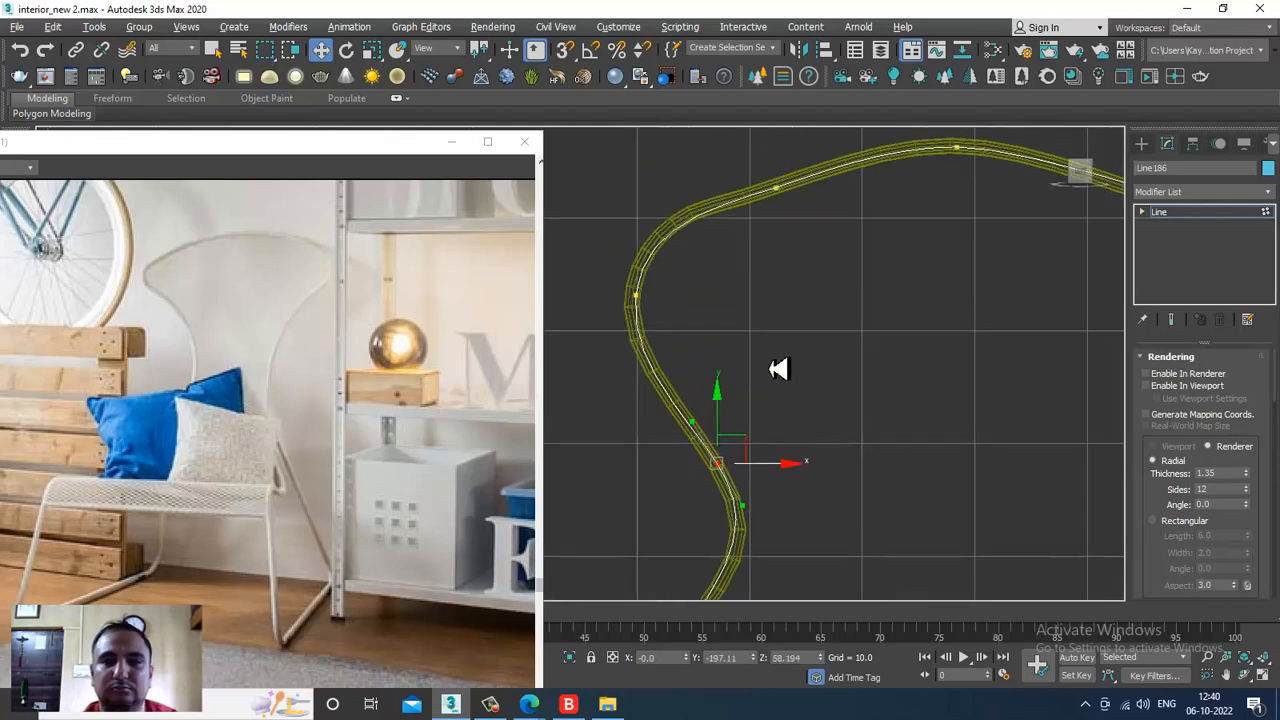
click(634, 292)
middle_drag(846, 257, 713, 314)
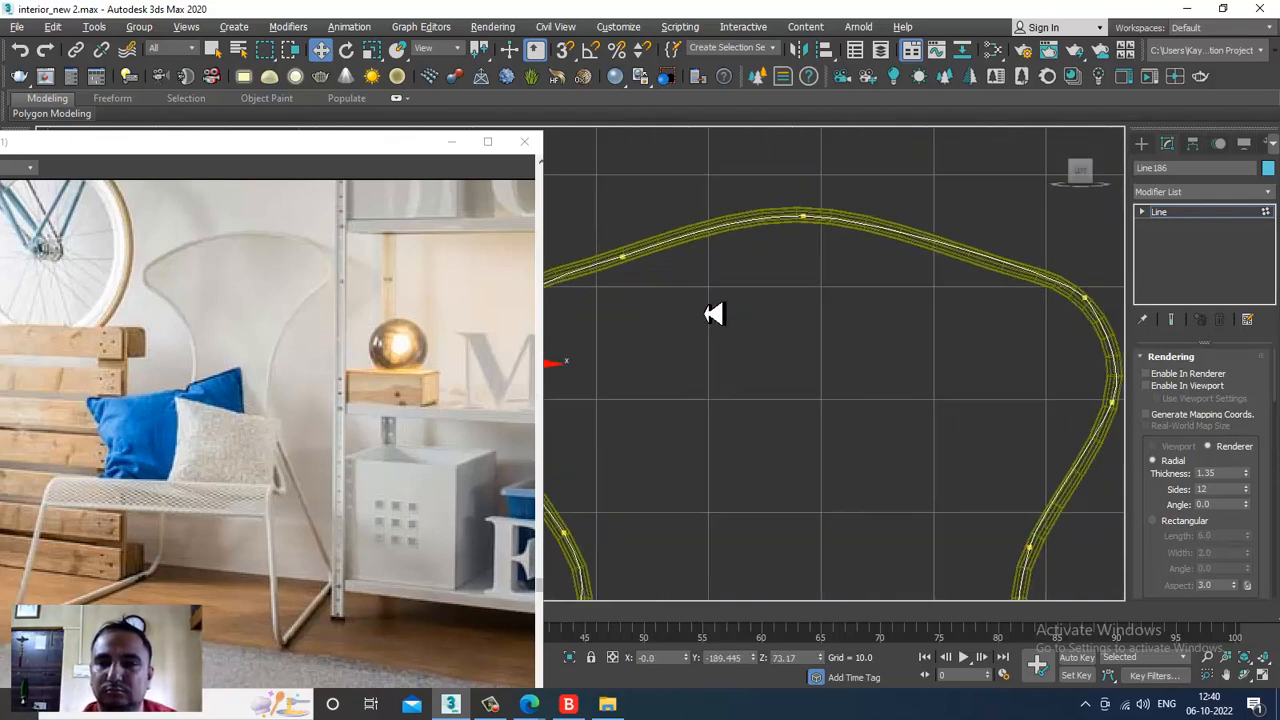
middle_drag(622, 203, 704, 221)
click(704, 273)
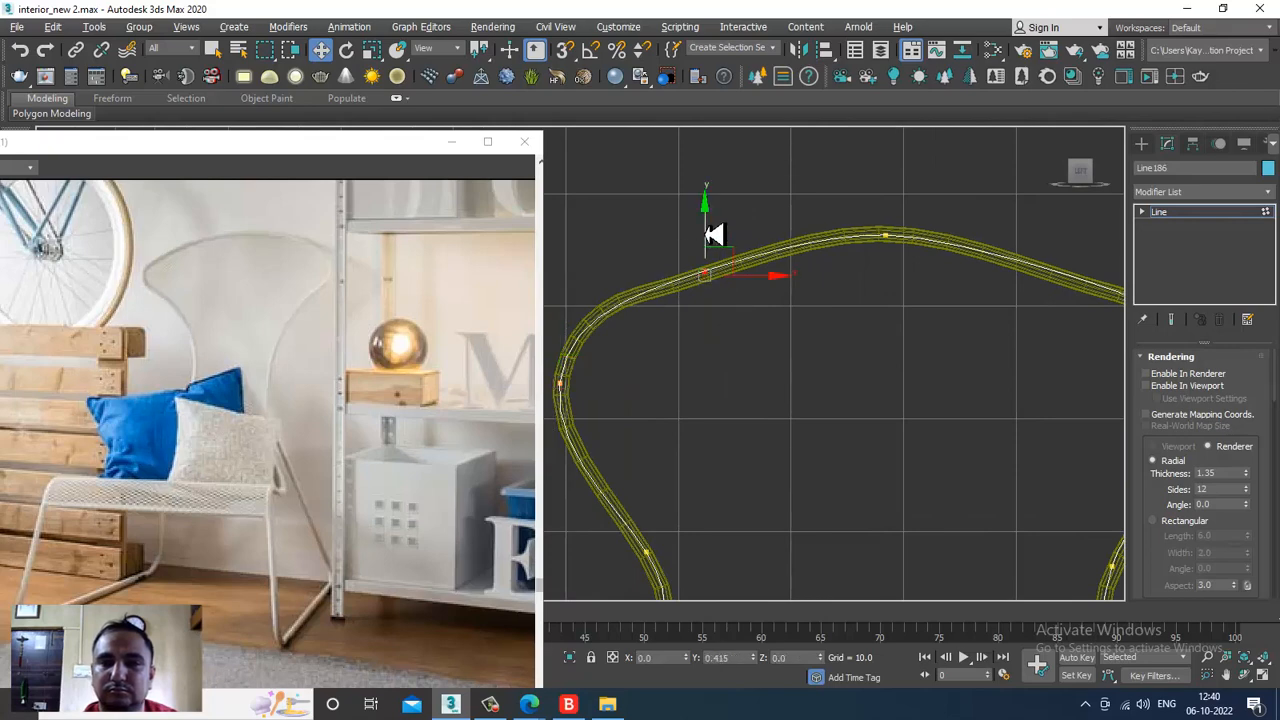
Fit the upper-right corner vertex to the frame tube and adjust the position and Bezier handles of the vertex above the right waist.
middle_drag(975, 288, 744, 194)
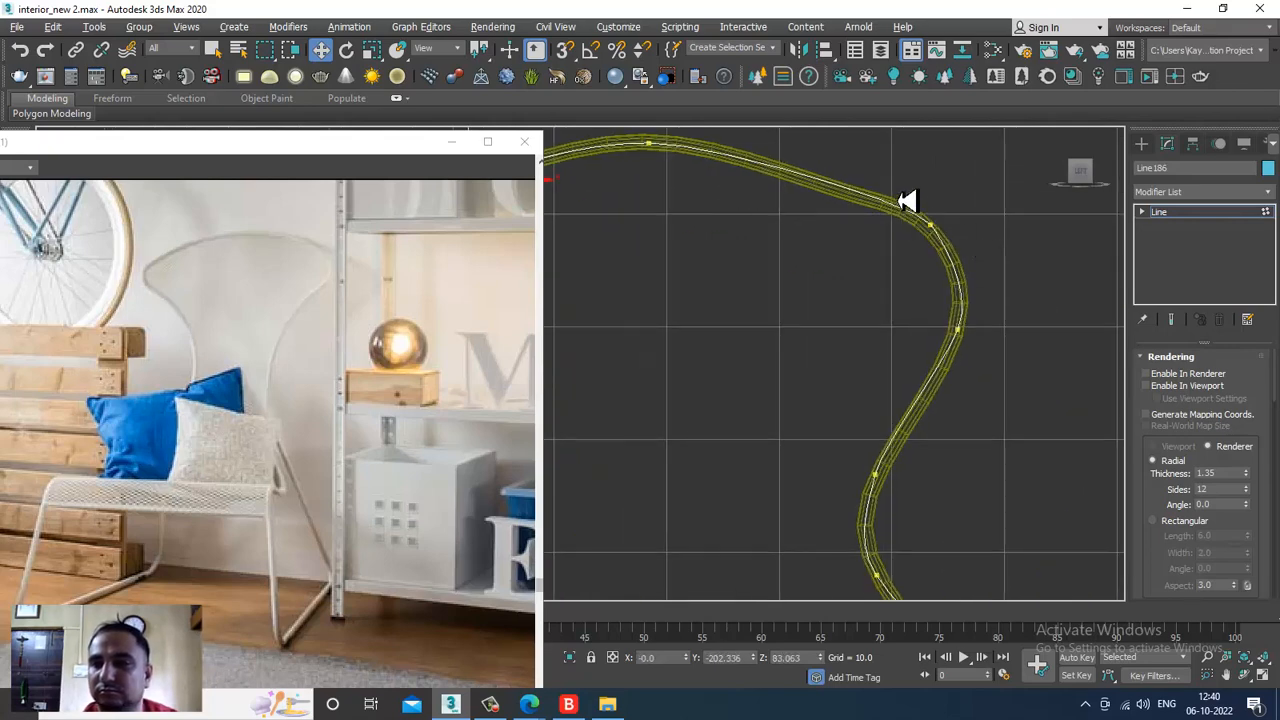
drag(908, 201, 957, 268)
drag(947, 209, 956, 214)
middle_drag(982, 348, 988, 236)
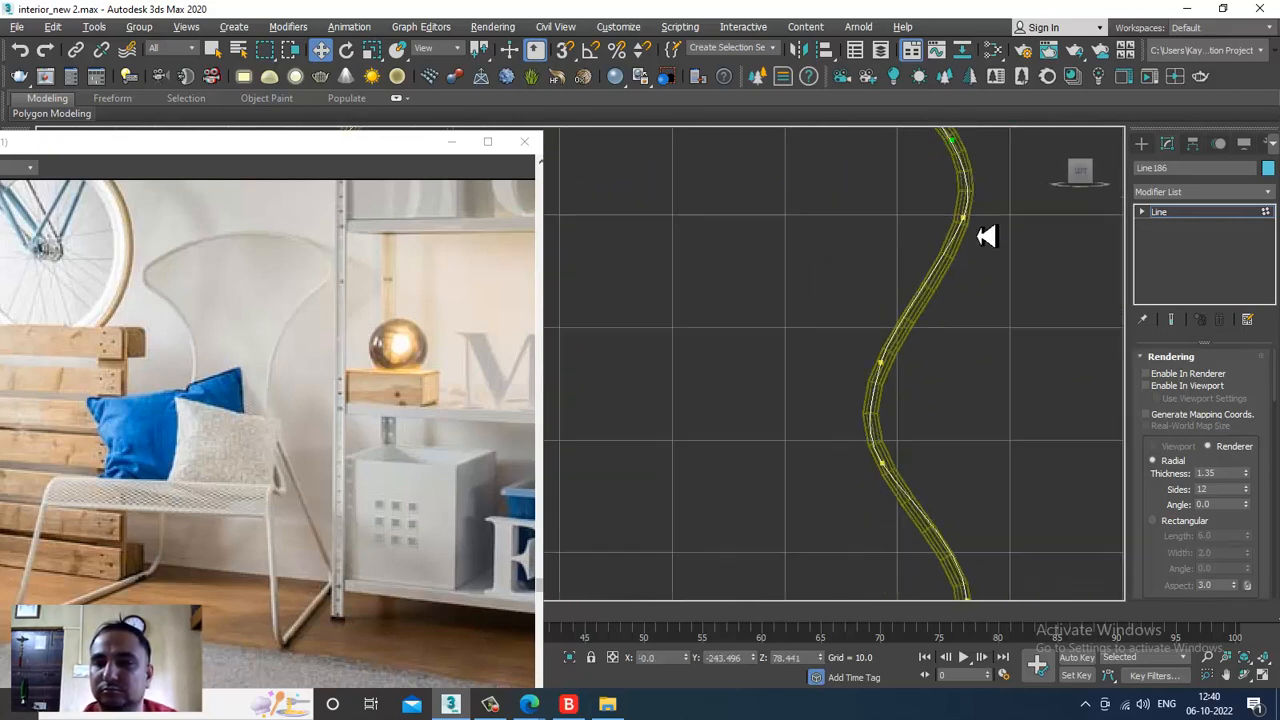
drag(944, 408, 943, 371)
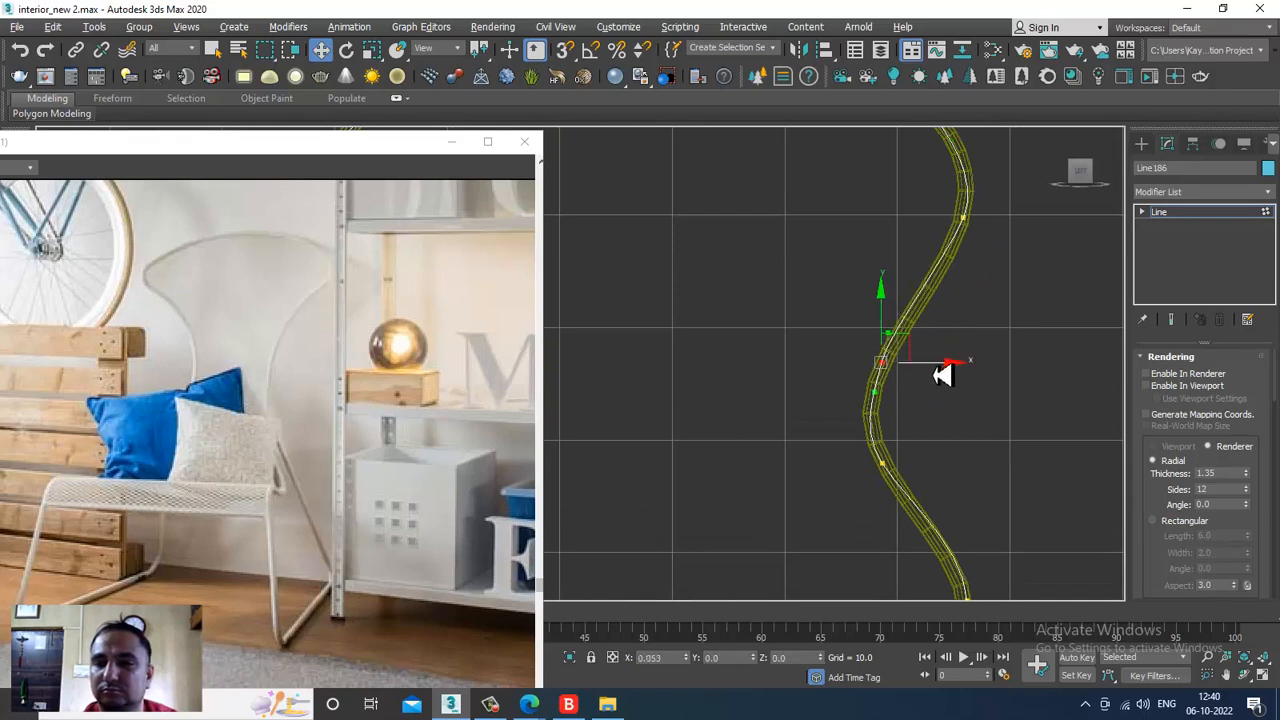
drag(887, 338, 914, 354)
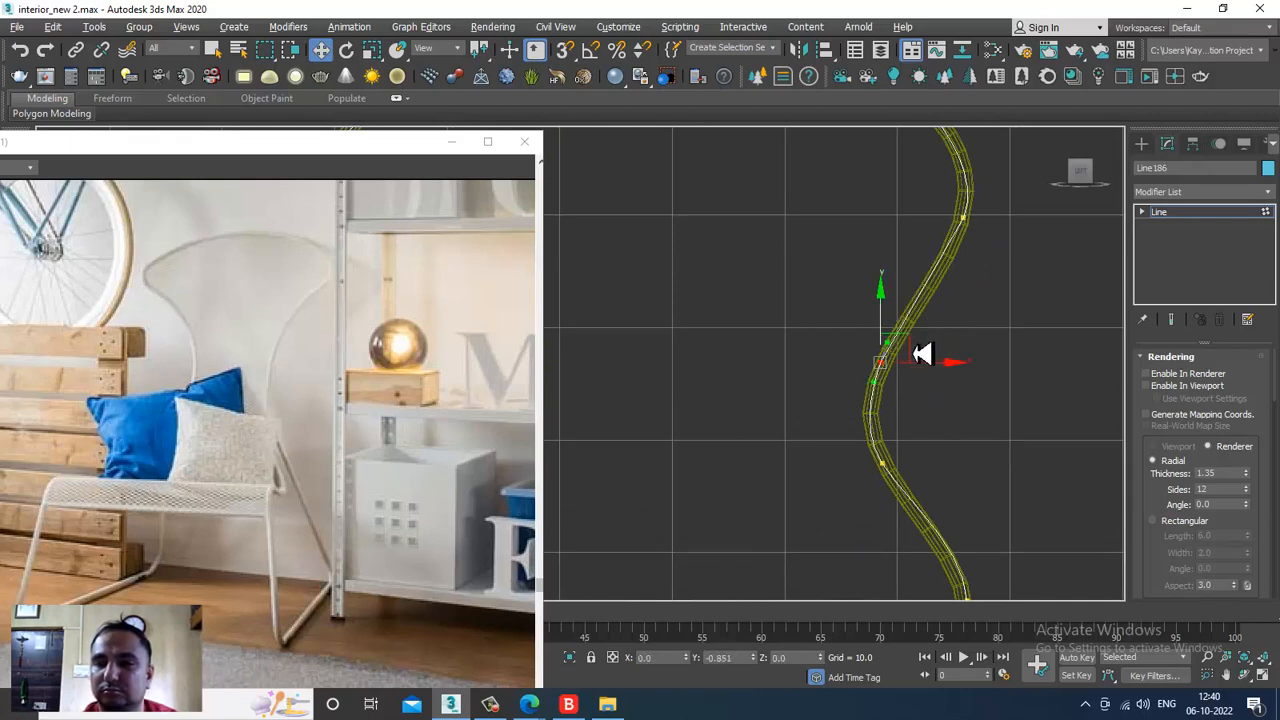
Nudge the vertex above the right seat corner along the tube and finish vertex editing of the outline.
middle_drag(938, 421, 939, 334)
drag(964, 505, 984, 548)
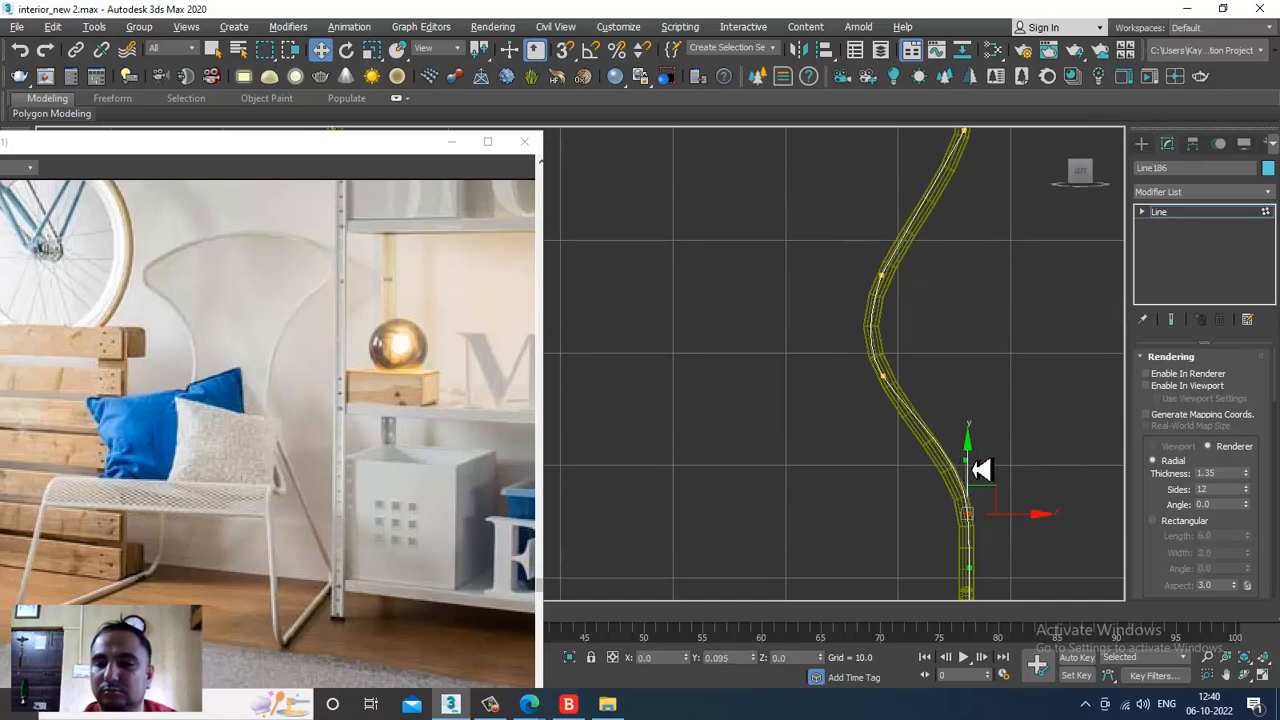
scroll(1060, 348, down, 3)
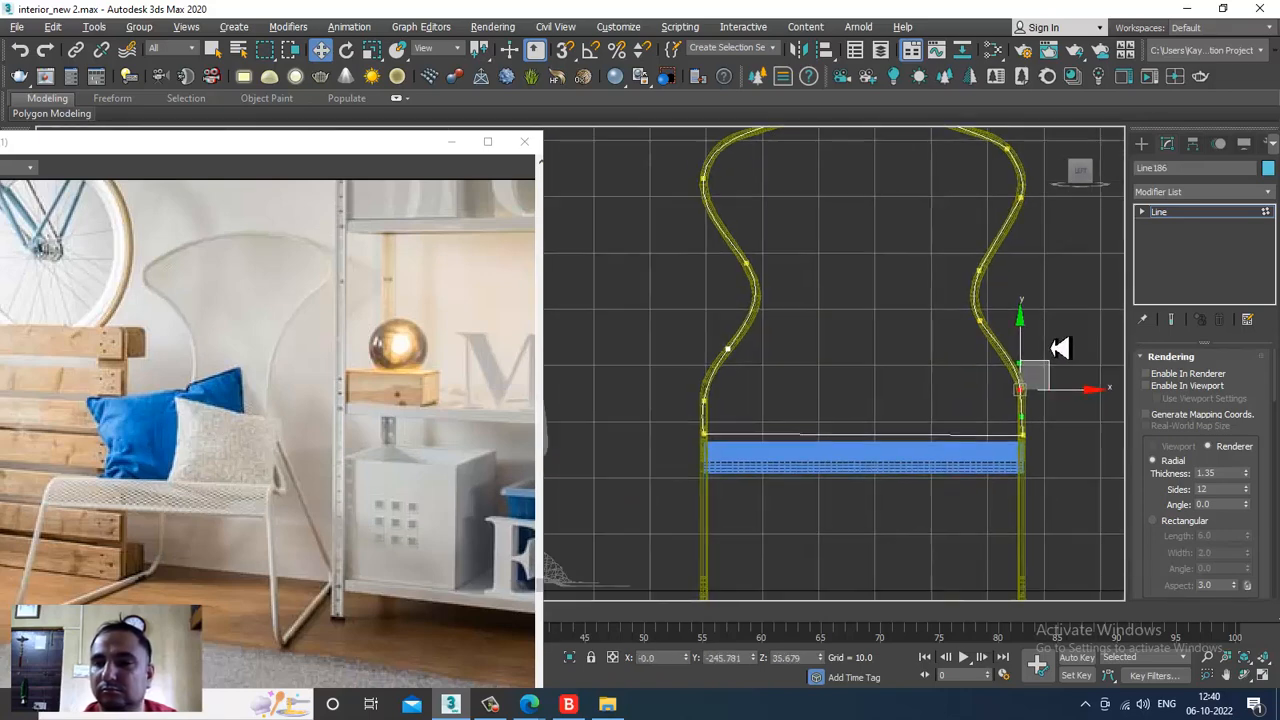
click(1232, 212)
Apply an Extrude modifier to the backrest outline with an amount of 1.0.
click(1199, 193)
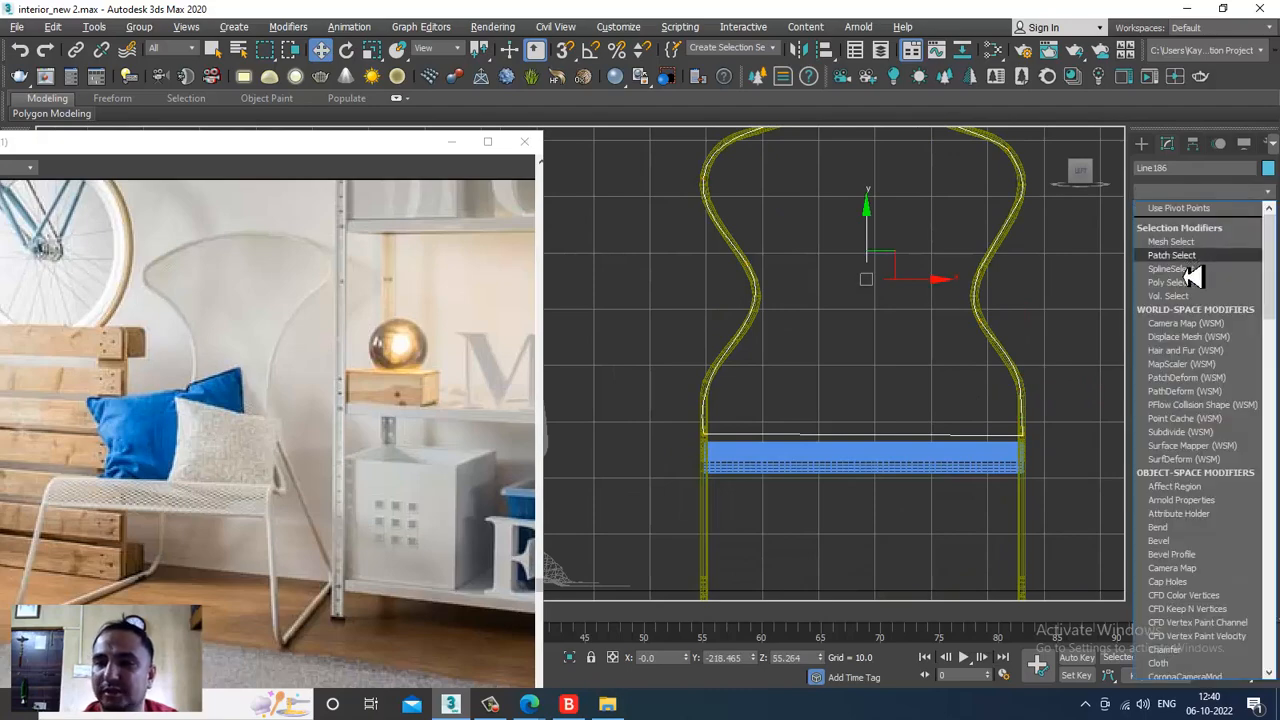
text(ex)
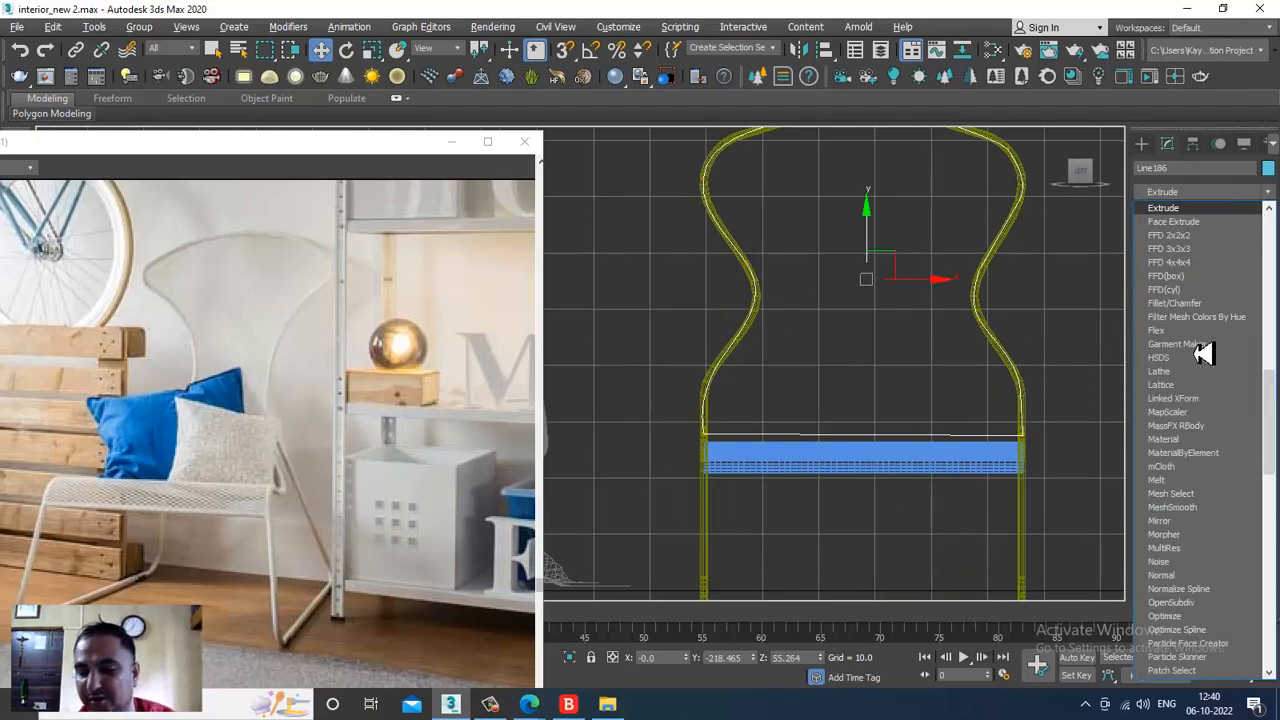
key(Return)
key(alt+w)
middle_click(926, 503)
key(alt+w)
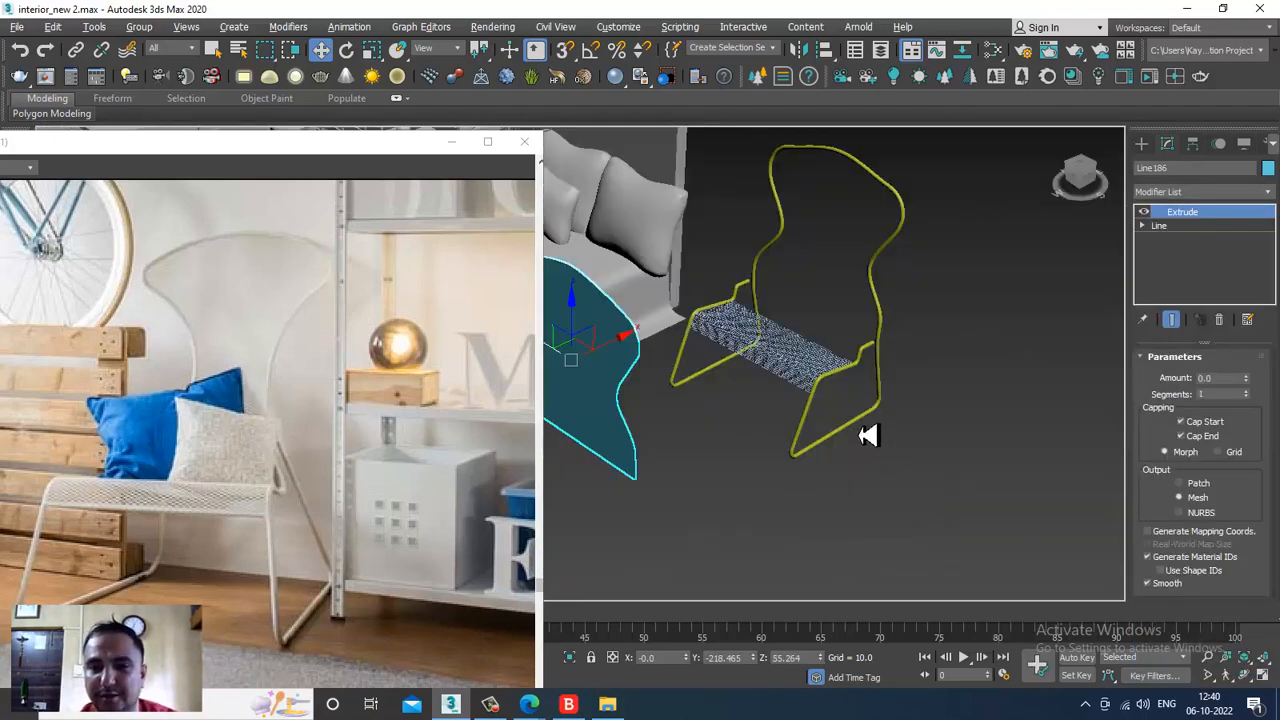
middle_drag(869, 434, 1043, 429)
drag(1256, 388, 1256, 392)
Rotate the extruded backrest panel in the side view to follow the backward lean of the chair frame.
alt+middle_drag(752, 396, 740, 331)
scroll(740, 331, up, 3)
alt+middle_drag(845, 365, 1043, 366)
key(alt+w)
scroll(919, 257, down, 3)
key(alt+w)
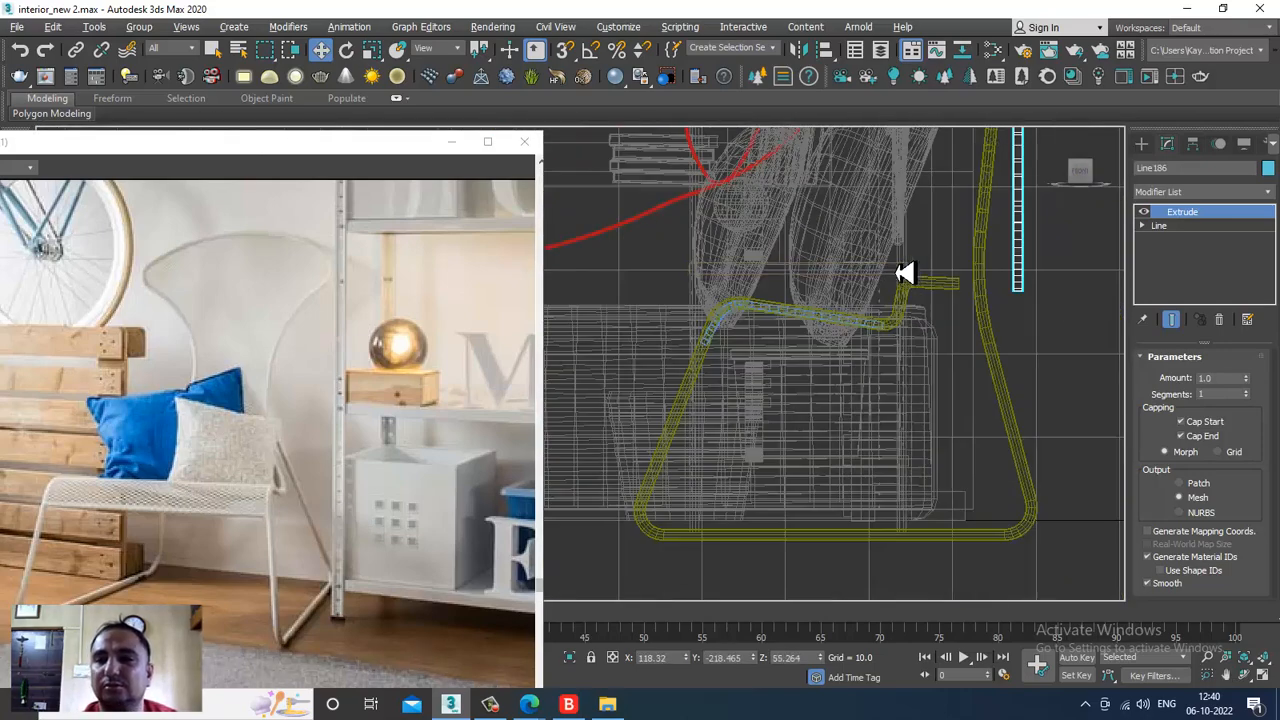
scroll(906, 271, down, 2)
key(e)
middle_drag(906, 271, 792, 407)
drag(937, 229, 943, 243)
middle_drag(943, 243, 936, 303)
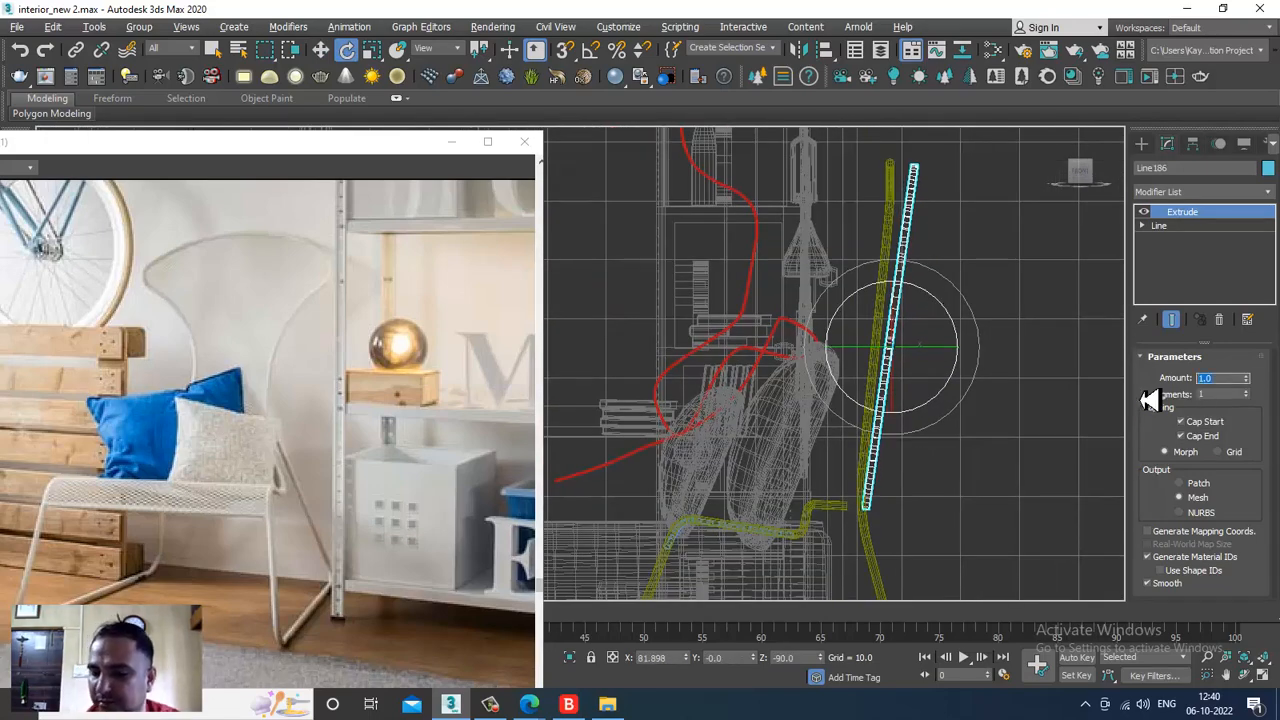
Set the panel's extrusion amount to 0.3 and move it forward onto the backrest frame tube.
key(Return)
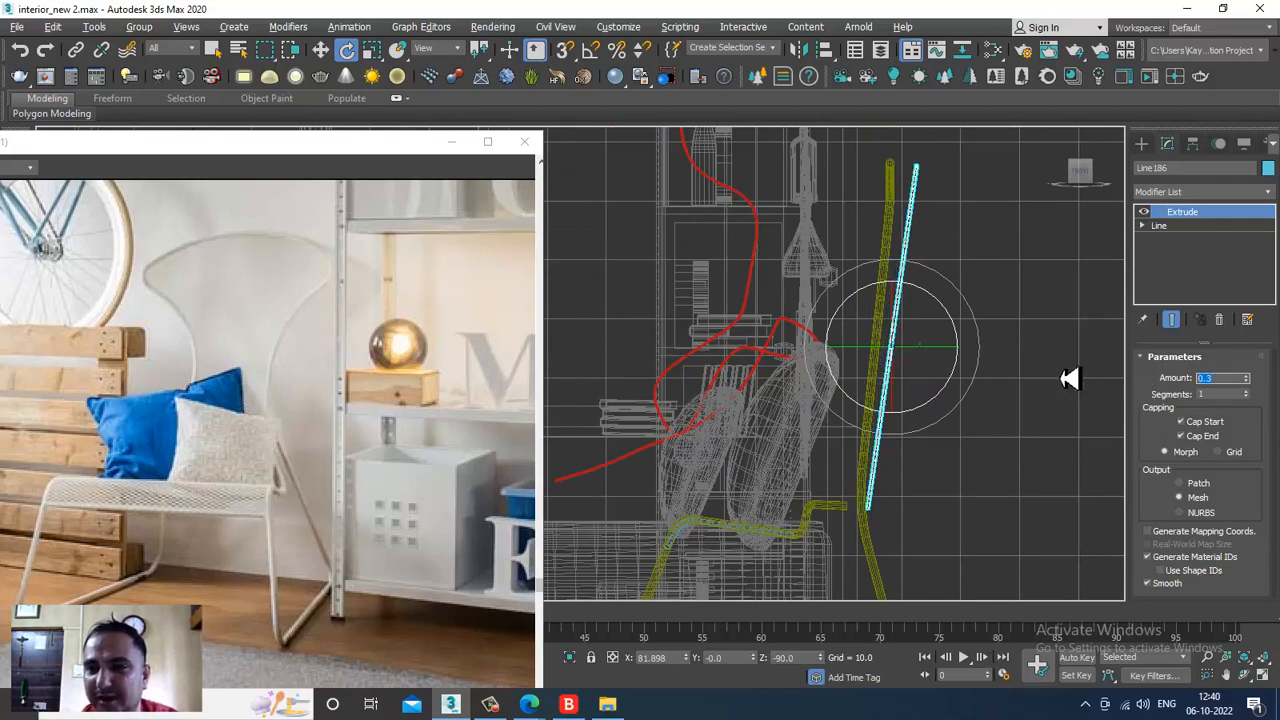
scroll(914, 331, up, 2)
key(w)
drag(960, 390, 924, 384)
Fine-tune the panel's rotation and position in the side view so it runs inside the backrest tube.
key(e)
scroll(928, 363, down, 2)
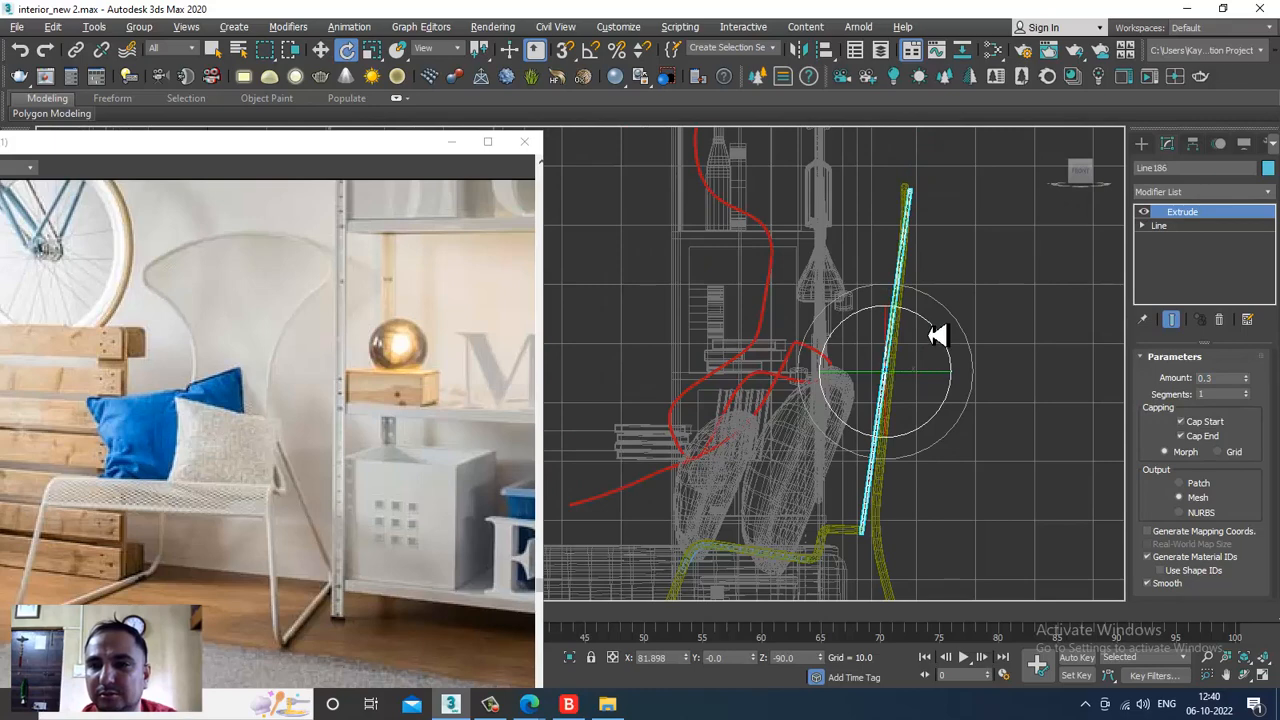
drag(937, 335, 930, 362)
key(w)
scroll(950, 372, up, 2)
key(e)
key(w)
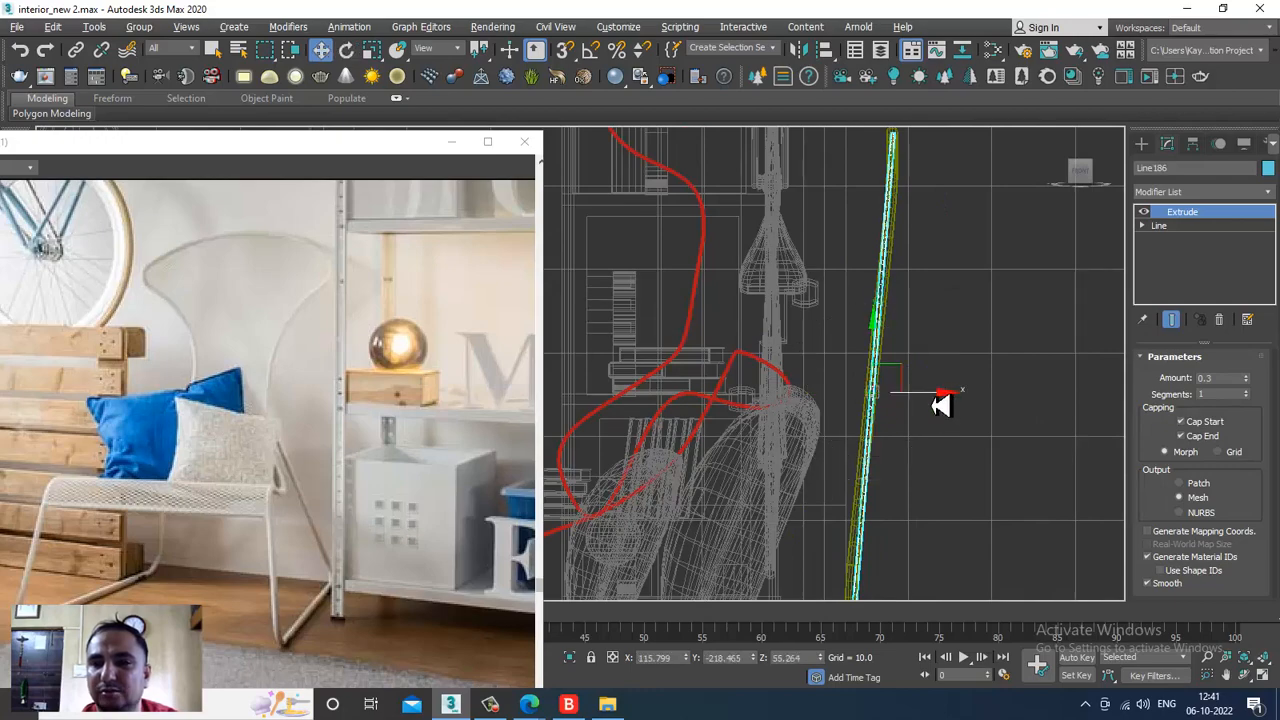
Select the frame, seat and backrest panel together and scale the chair narrower across its width.
key(alt+w)
middle_click(970, 494)
key(alt+w)
alt+middle_drag(930, 406, 837, 240)
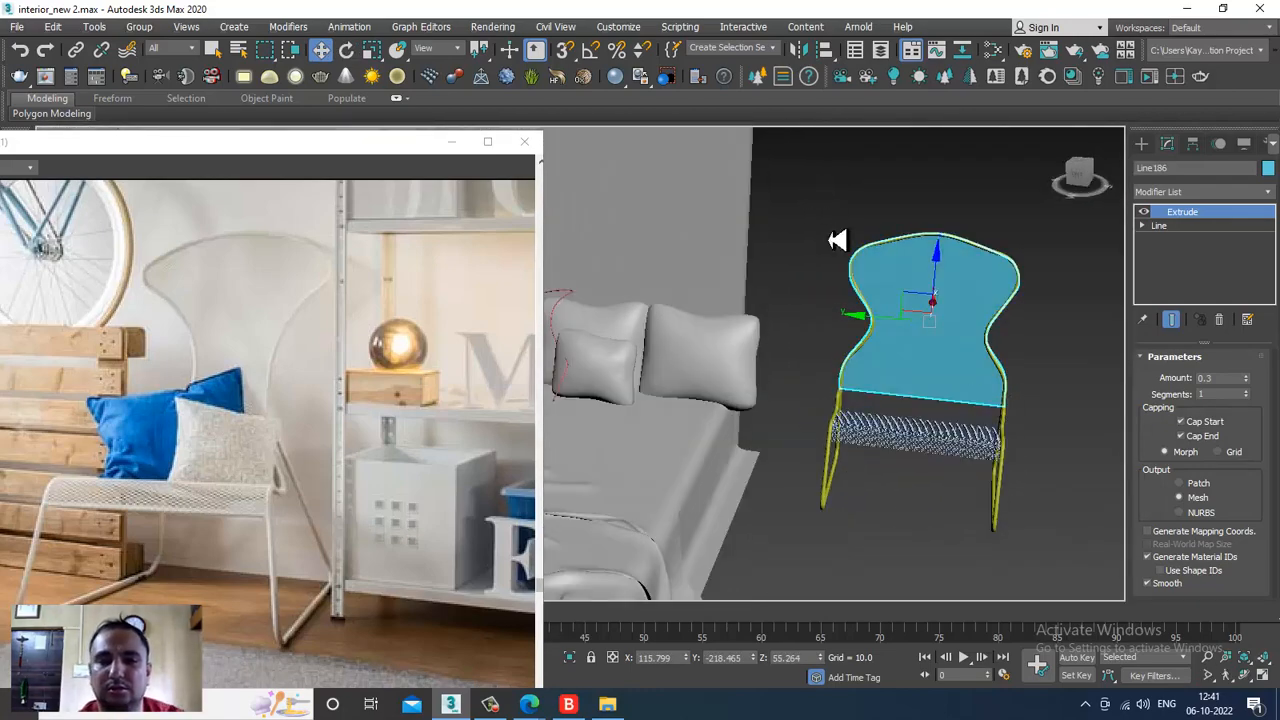
drag(1139, 627, 1139, 627)
key(r)
drag(1012, 394, 1000, 393)
alt+middle_drag(1000, 393, 966, 377)
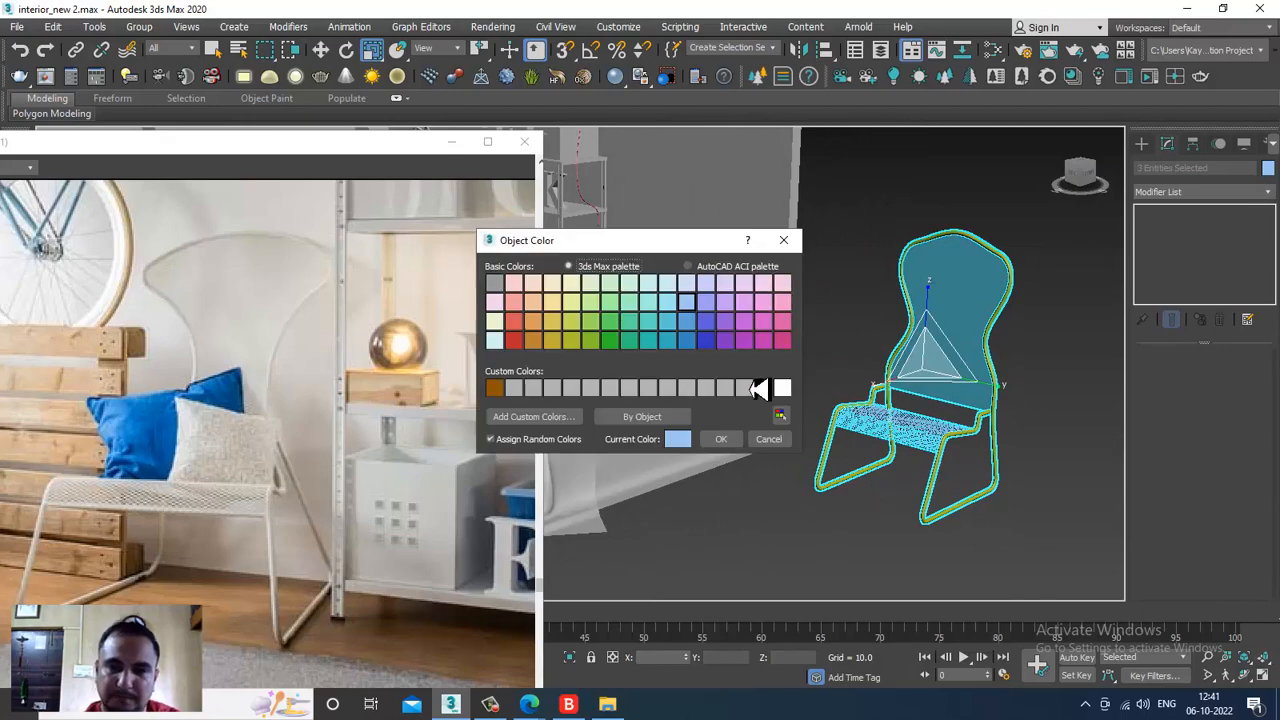
Assign a light grey object color to all the chair parts and deselect them.
click(743, 388)
click(725, 439)
click(966, 179)
Select the whole chair and move it past the bed into the room, in front of the wall with the bicycle.
scroll(866, 374, up, 4)
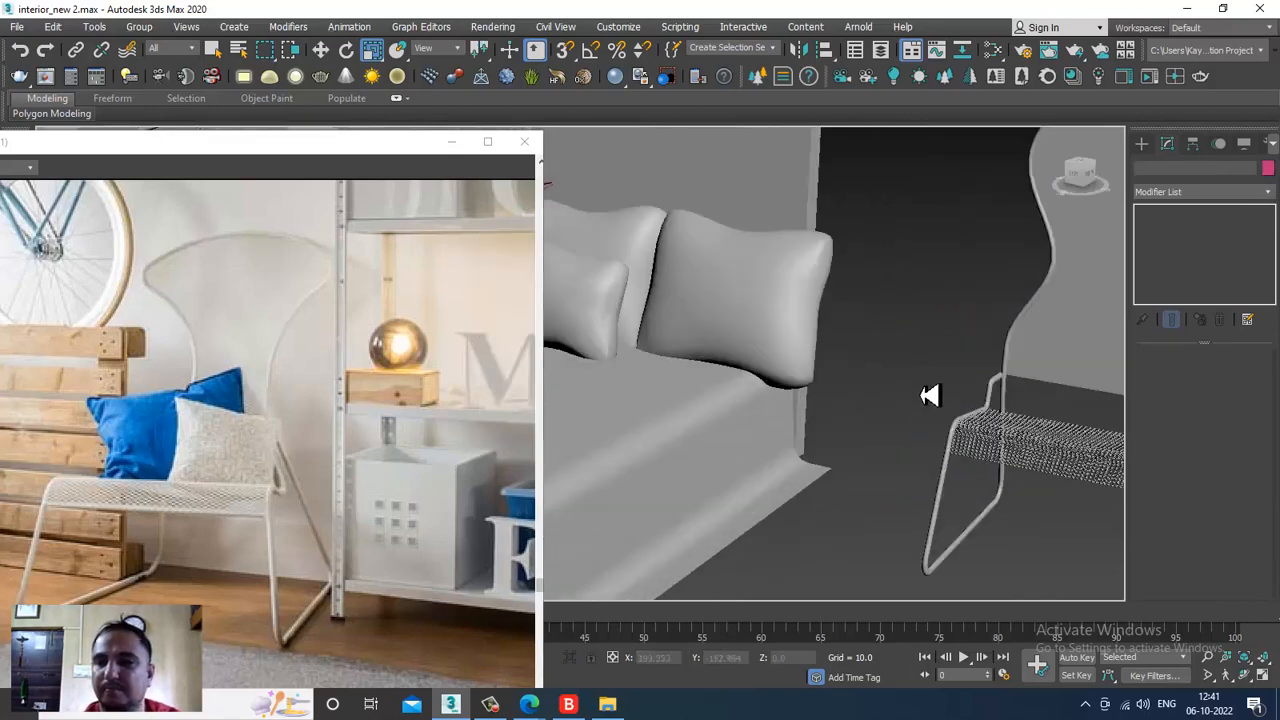
scroll(806, 409, down, 4)
middle_drag(929, 394, 934, 339)
scroll(934, 339, down, 5)
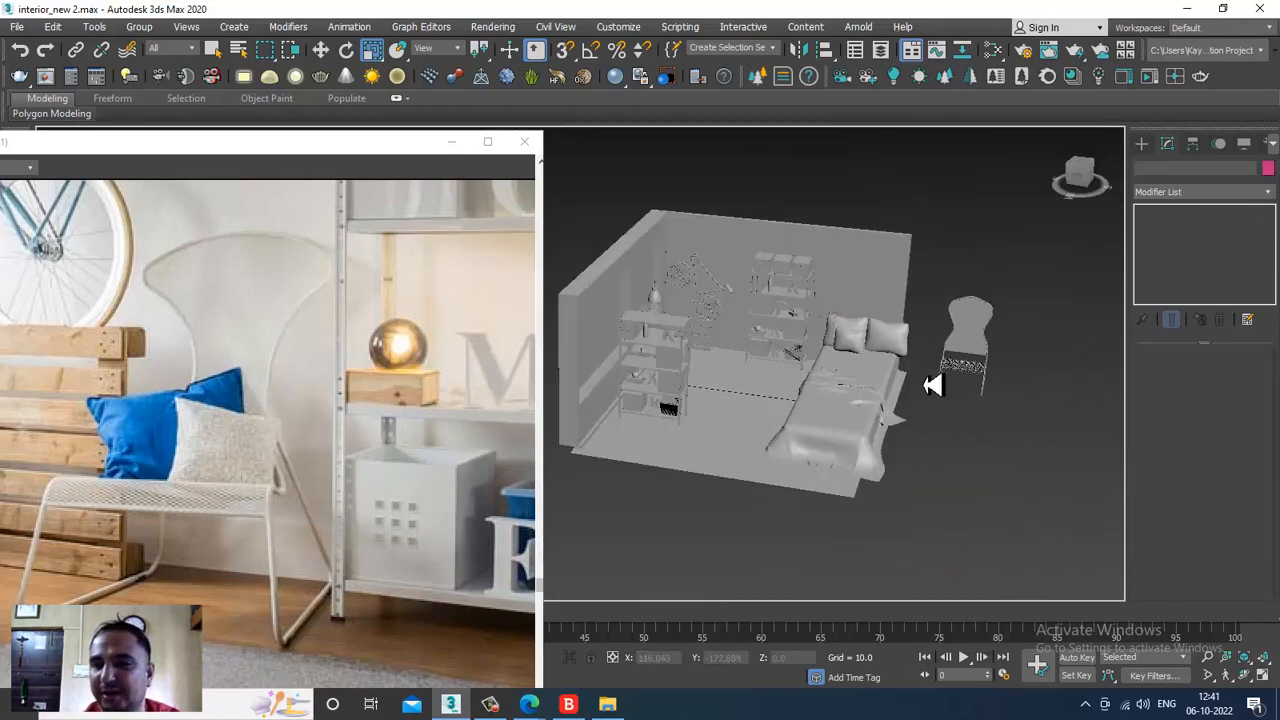
scroll(929, 380, up, 5)
drag(1111, 565, 1110, 564)
scroll(1020, 380, down, 4)
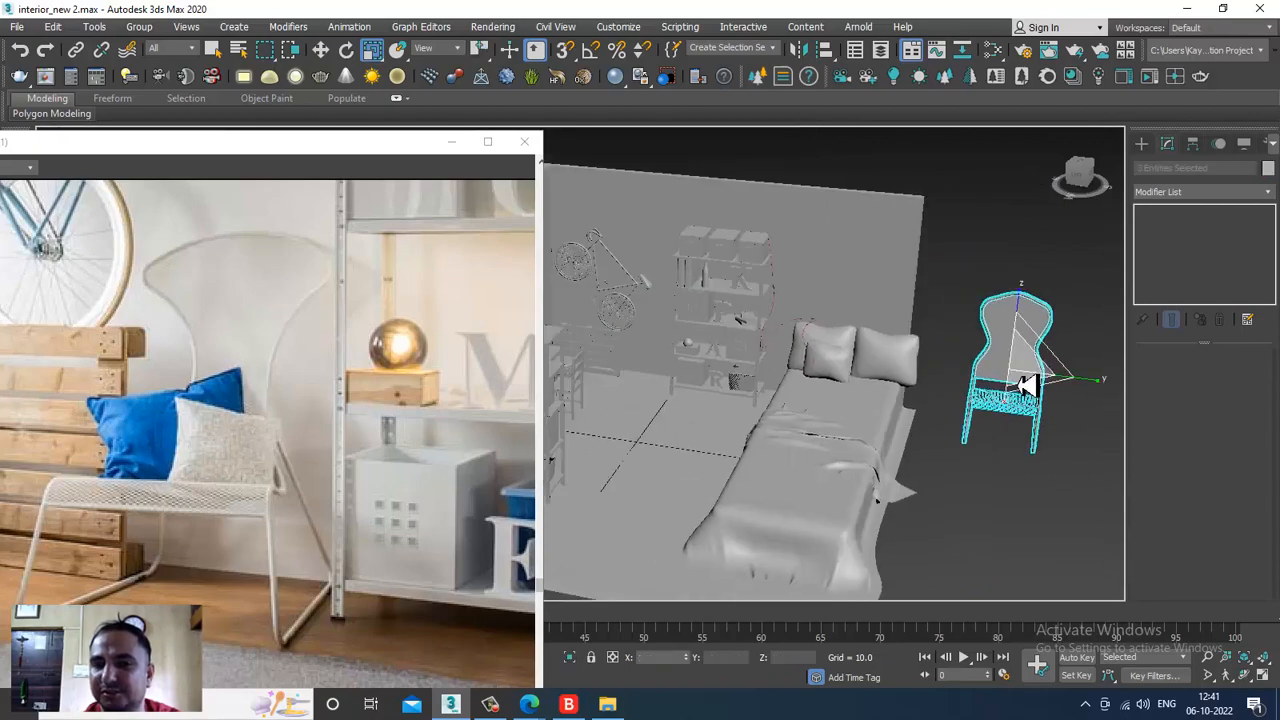
middle_drag(1020, 380, 1105, 390)
key(w)
drag(1012, 381, 649, 349)
Scale the chair down uniformly to suit the neighbouring shelf and pallet bench.
scroll(695, 388, up, 6)
middle_drag(697, 388, 757, 390)
alt+middle_drag(757, 390, 857, 403)
scroll(857, 403, down, 3)
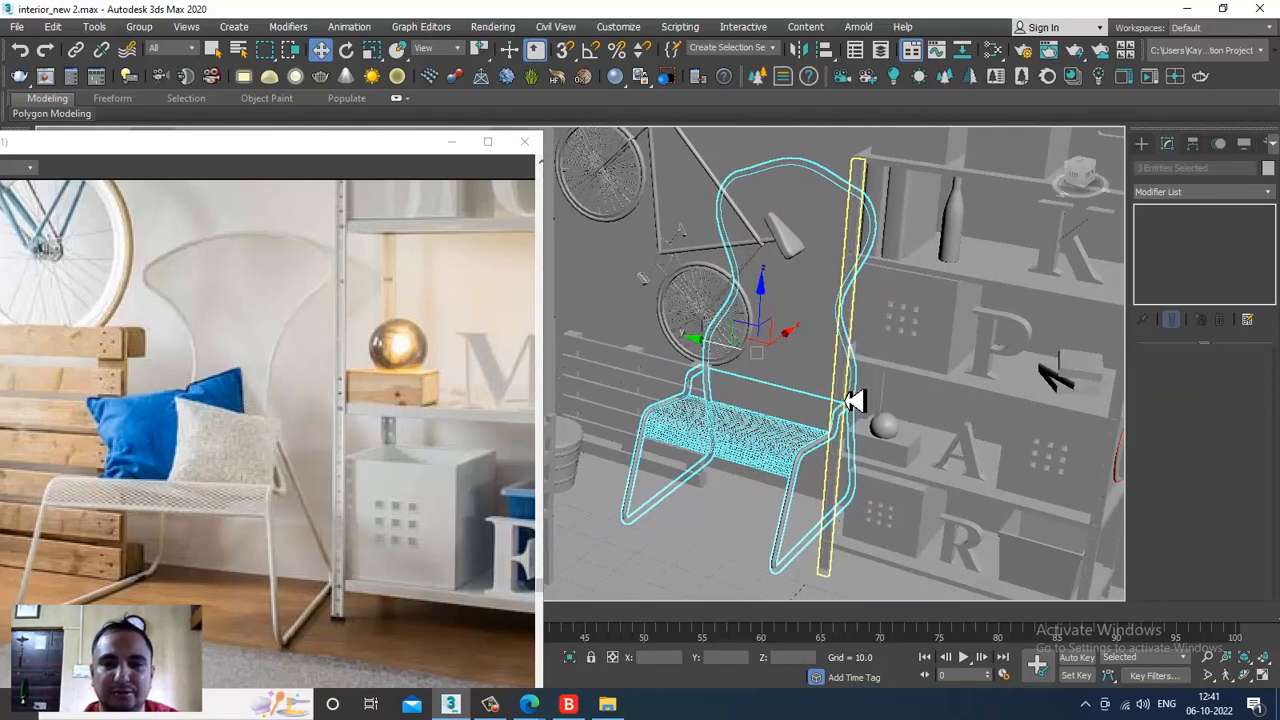
key(r)
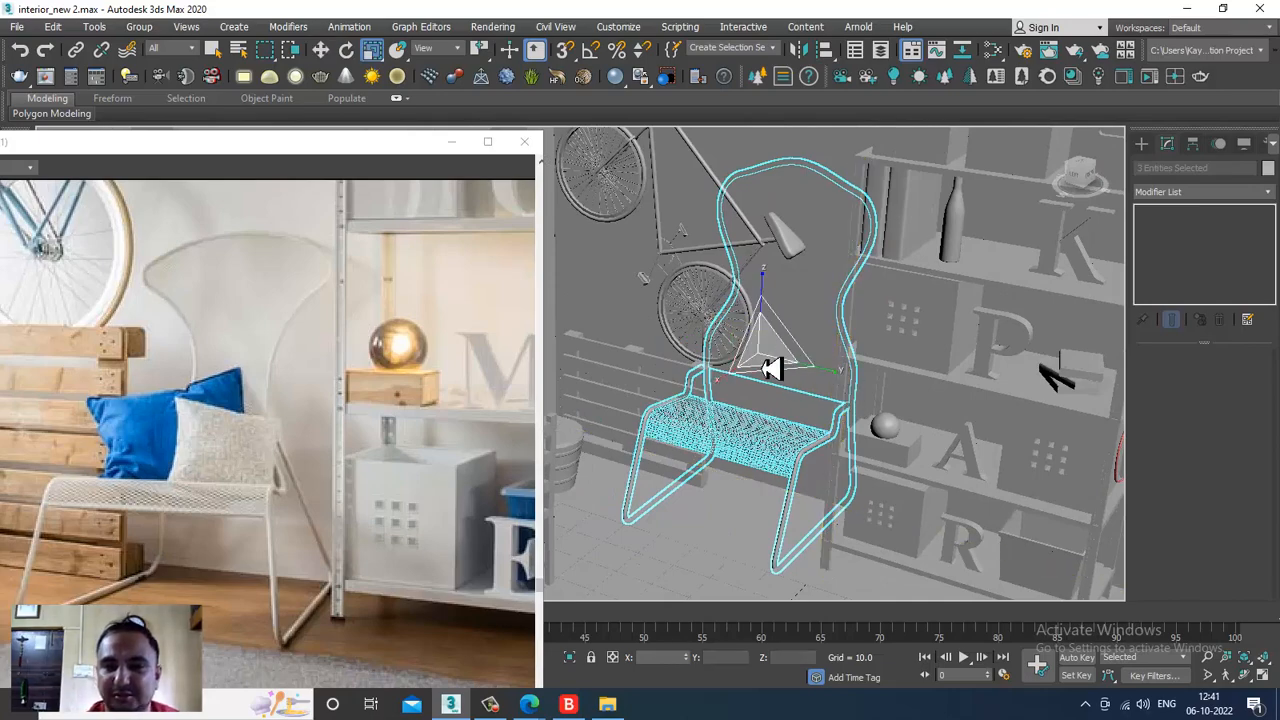
drag(770, 368, 792, 418)
Adjust the chair's height along the vertical axis so its legs meet the room floor.
key(w)
alt+middle_drag(757, 343, 737, 300)
drag(770, 287, 772, 318)
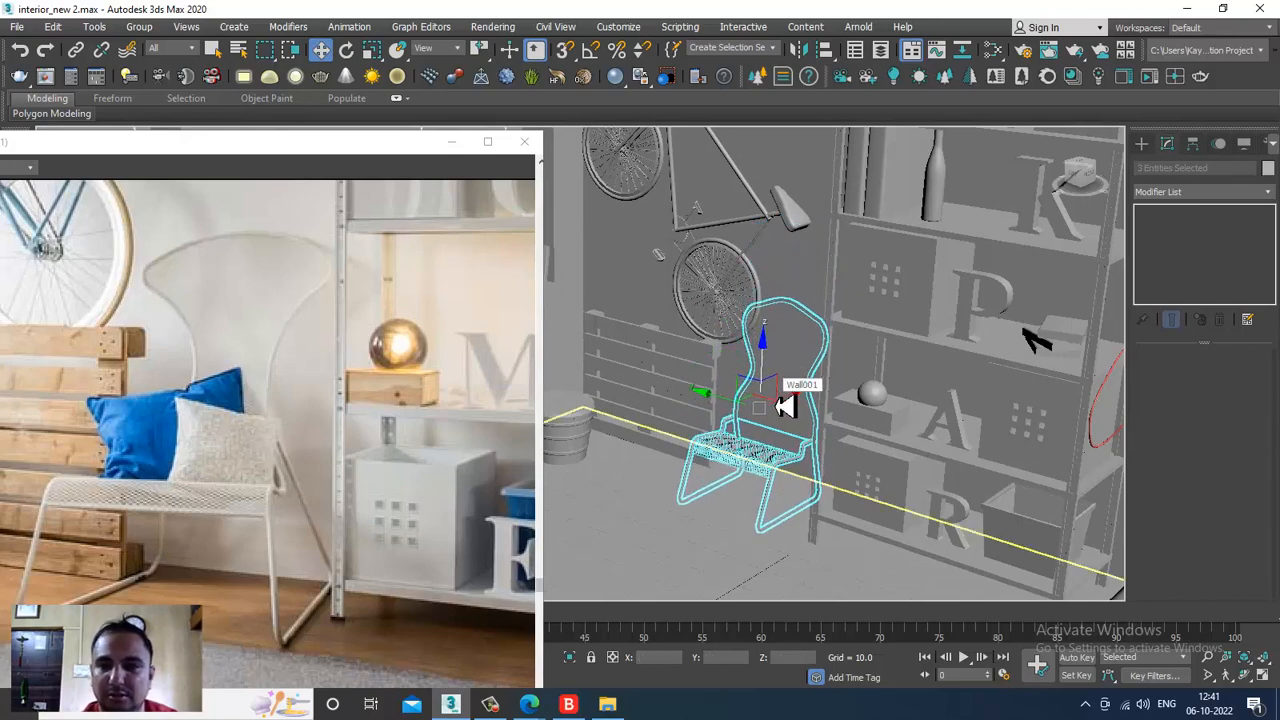
alt+middle_drag(785, 405, 765, 325)
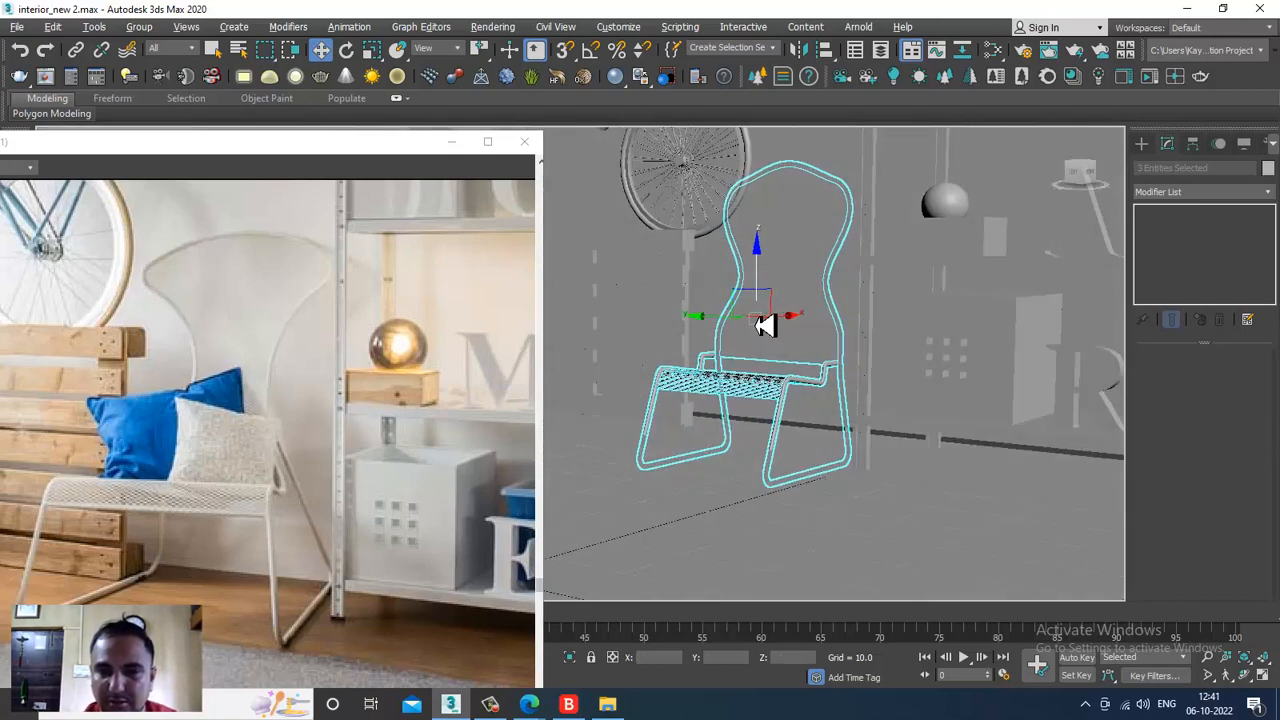
drag(764, 287, 768, 244)
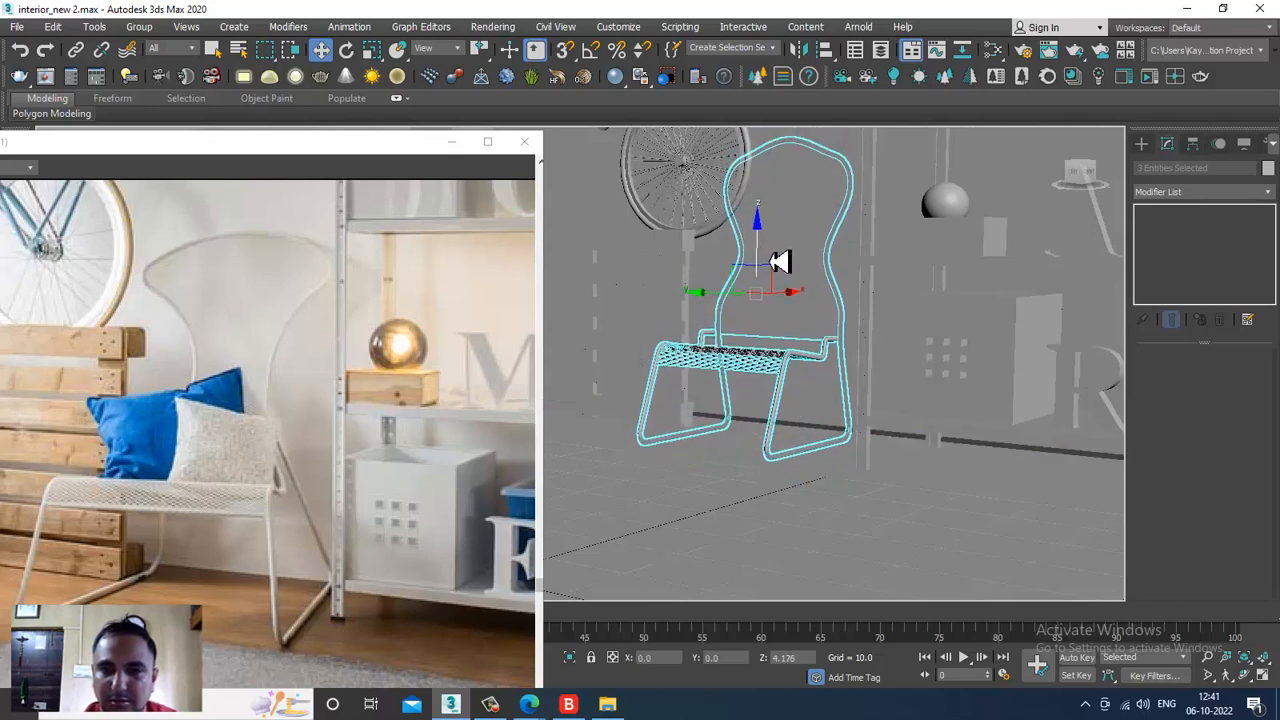
Check the chair against the full reference photo and fine-tune its size and height on the floor by the bicycle wall.
alt+middle_drag(780, 254, 855, 423)
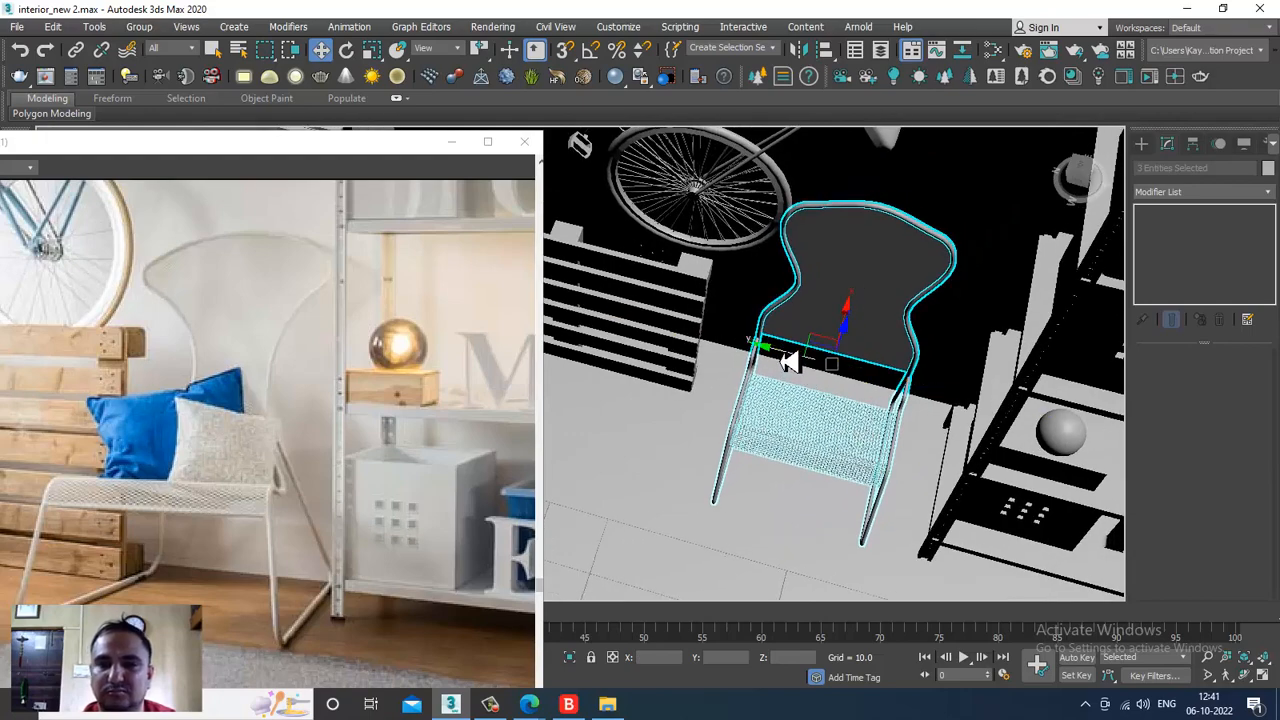
scroll(845, 370, down, 6)
alt+middle_drag(845, 370, 947, 344)
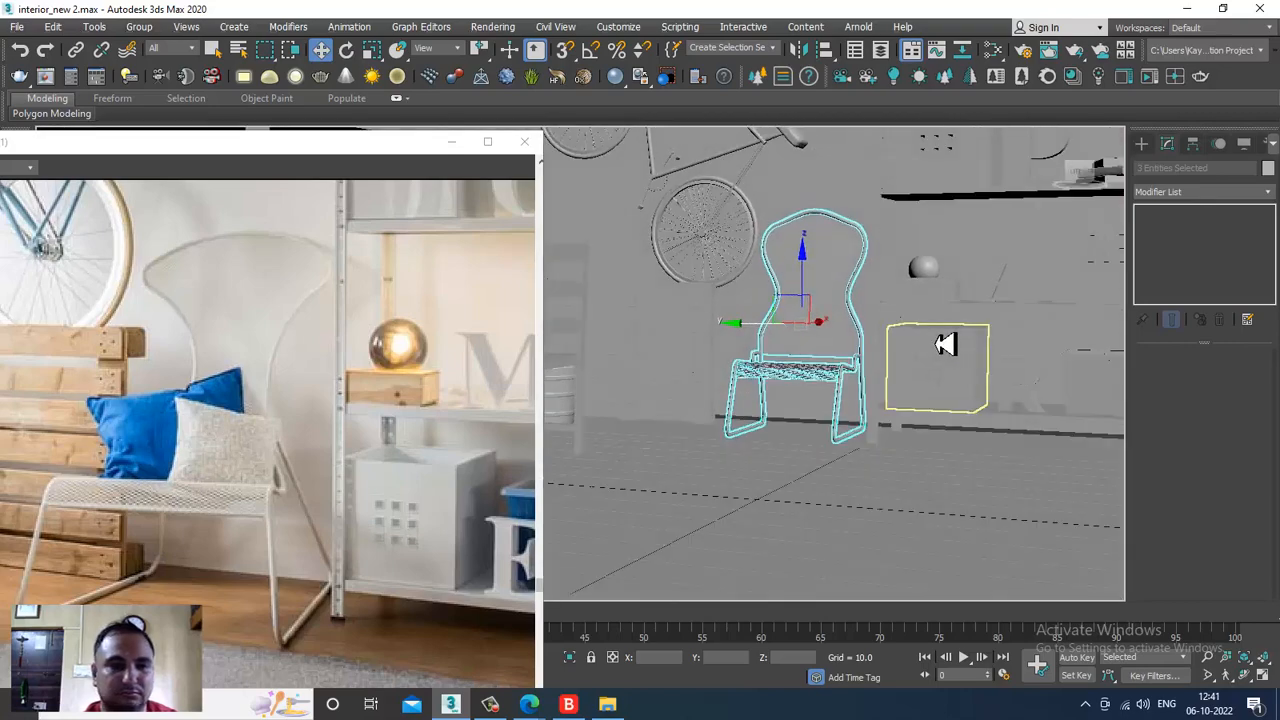
scroll(126, 350, down, 1)
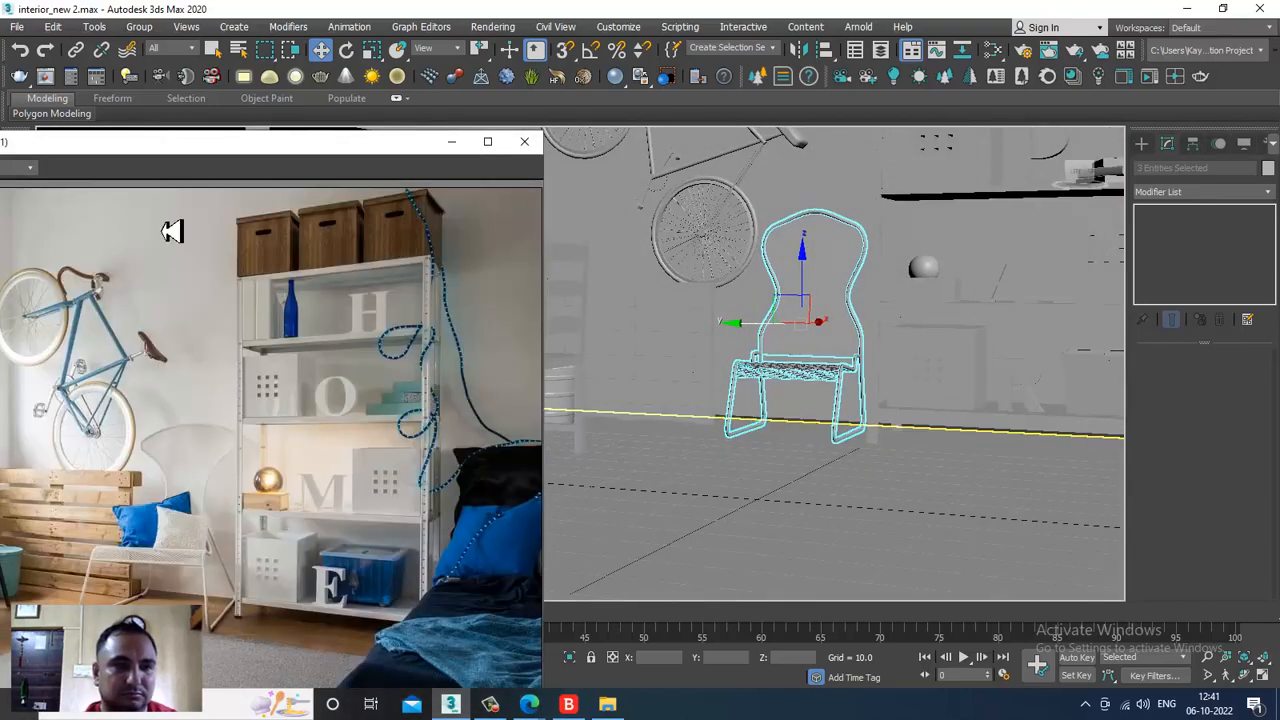
mouse_move(163, 152)
mouse_down()
mouse_move(346, 156)
mouse_move(157, 161)
mouse_up()
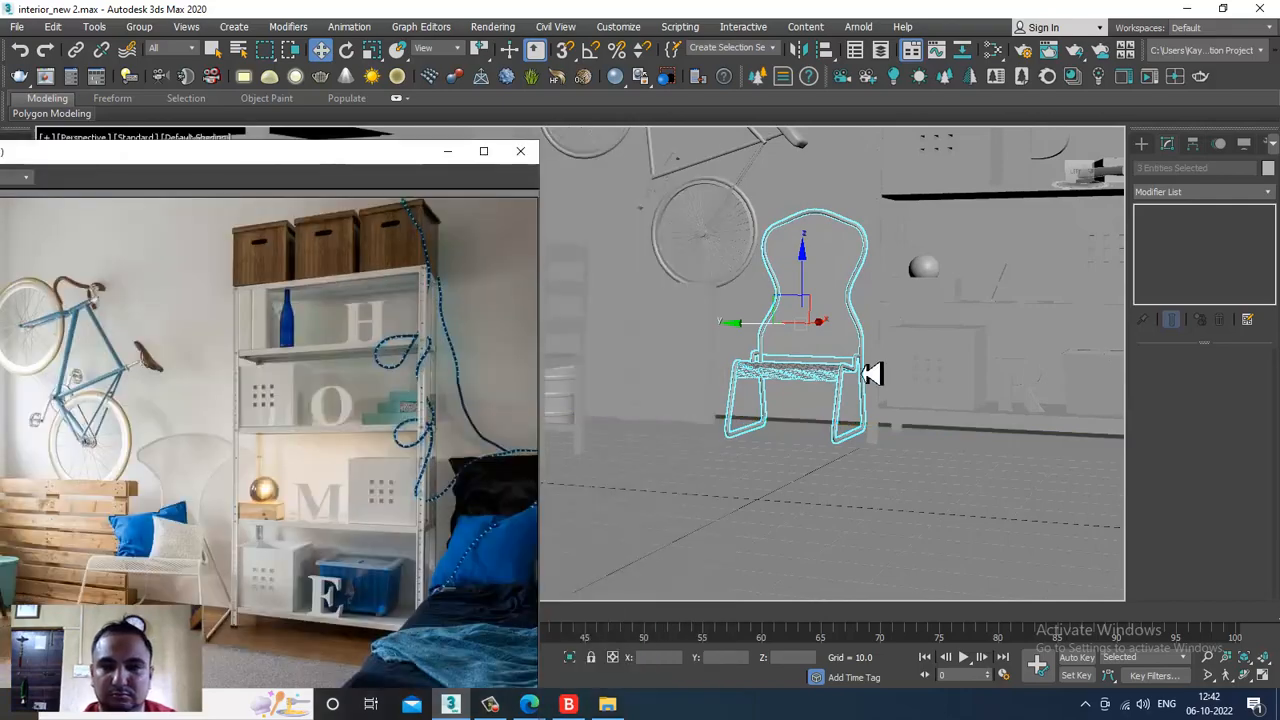
mouse_move(871, 366)
alt+middle_down()
mouse_move(851, 366)
mouse_move(889, 366)
alt+middle_up()
key(r)
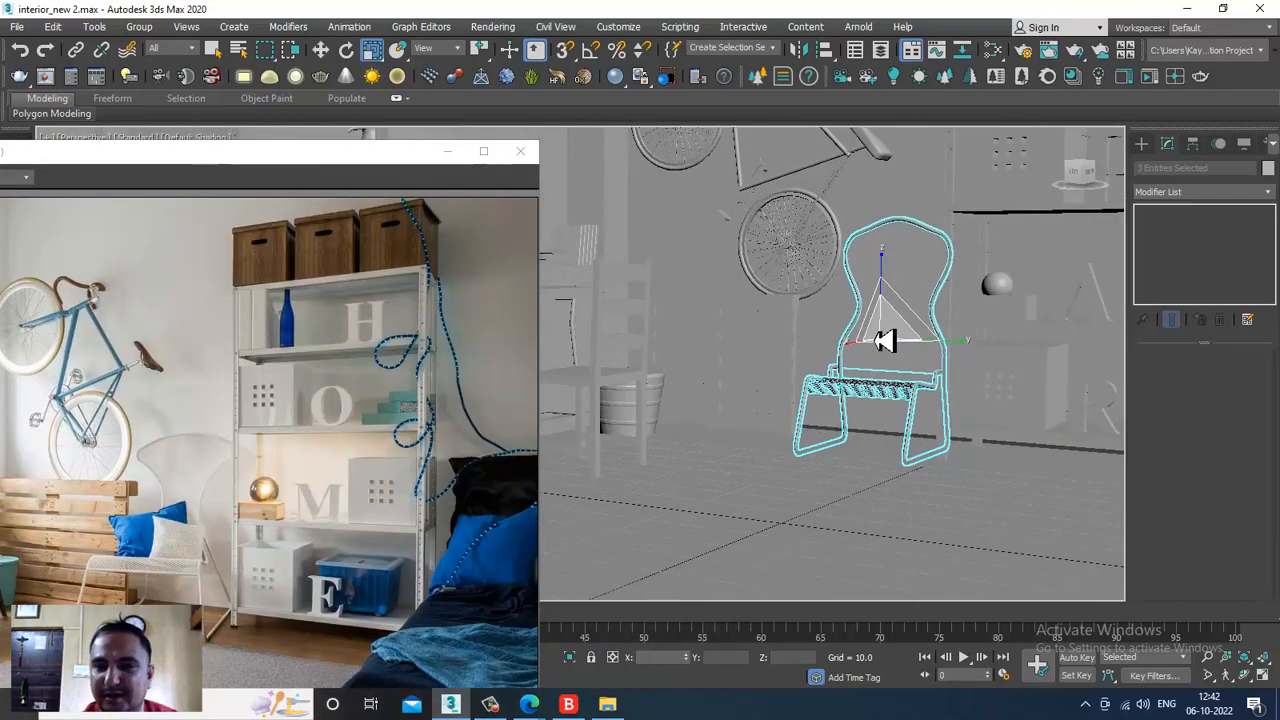
scroll(884, 341, up, 3)
key(w)
drag(887, 297, 887, 287)
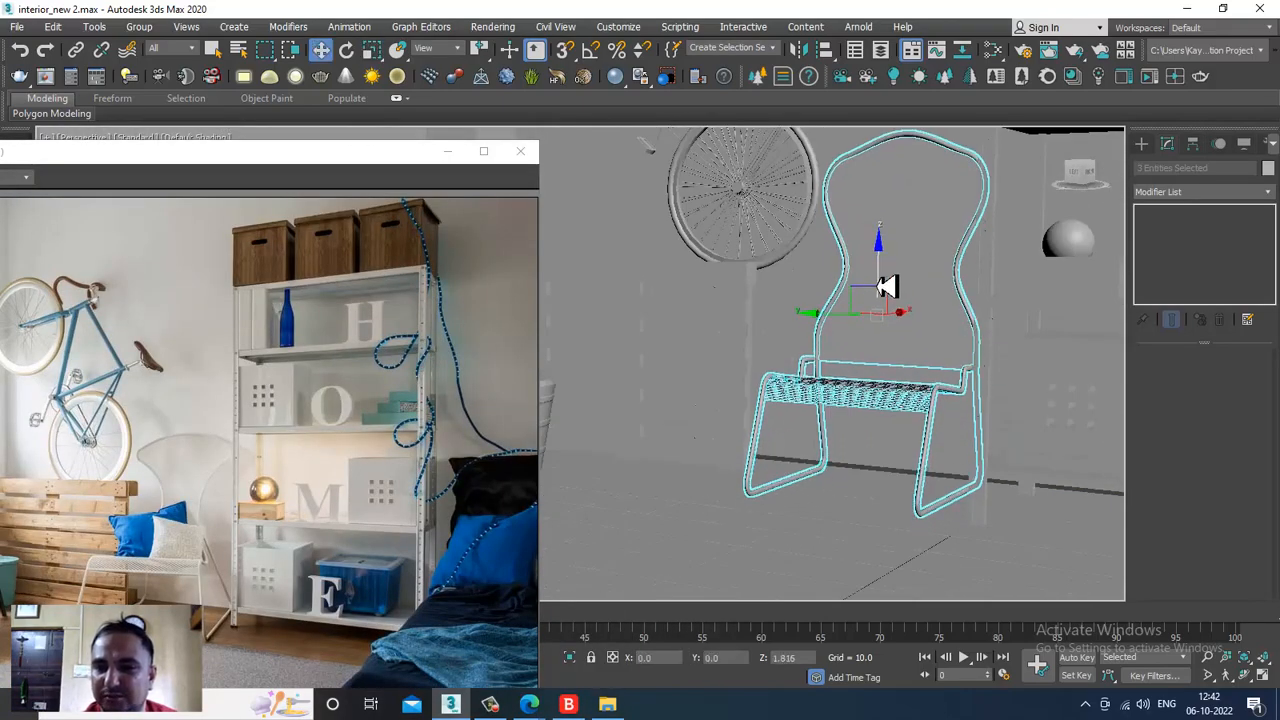
Clone the large pillow farther from the shelf on the bed and place the copy along the wall near the wire chair.
alt+middle_drag(891, 289, 790, 475)
alt+middle_drag(819, 531, 673, 545)
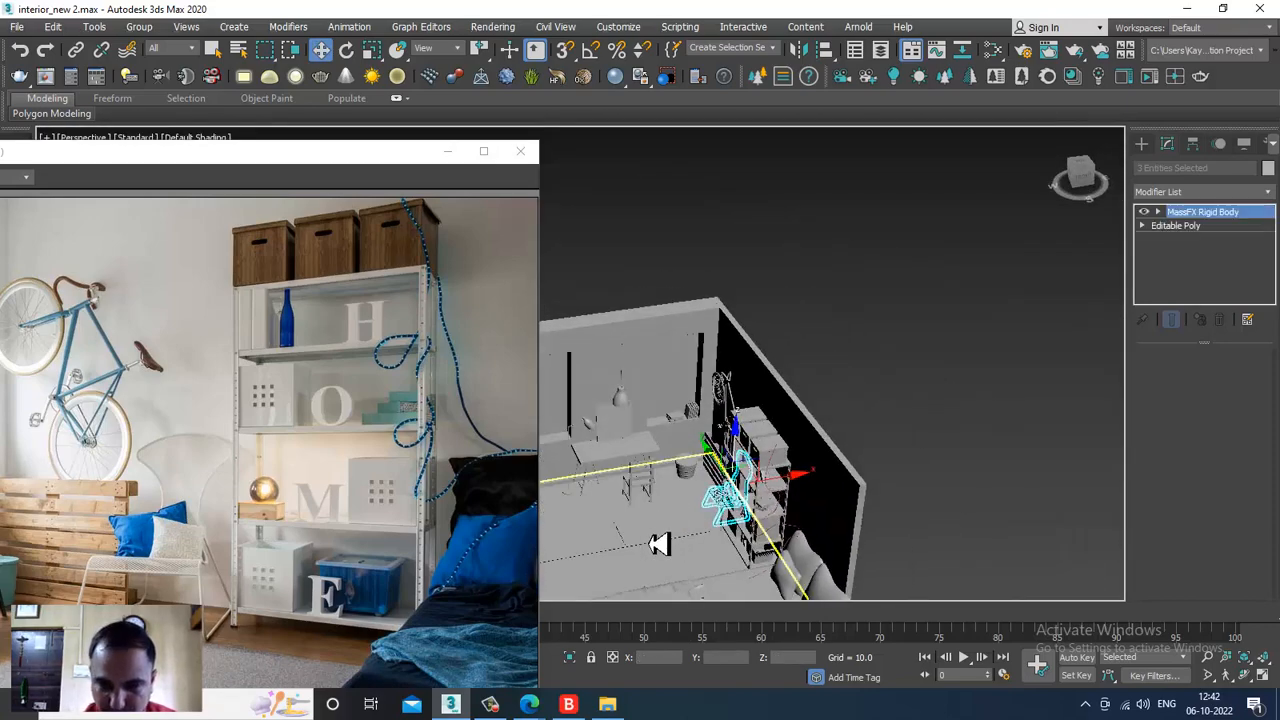
click(665, 543)
key(r)
middle_drag(754, 465, 930, 379)
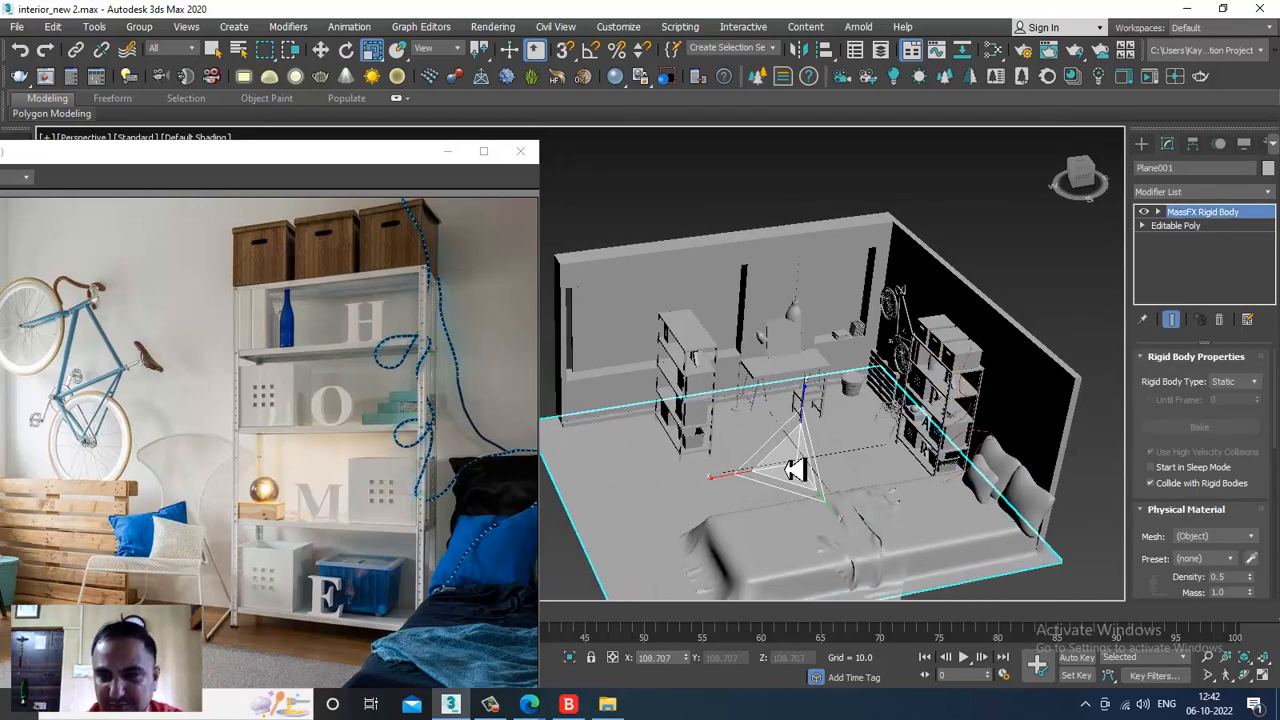
key(w)
scroll(934, 414, up, 6)
click(930, 403)
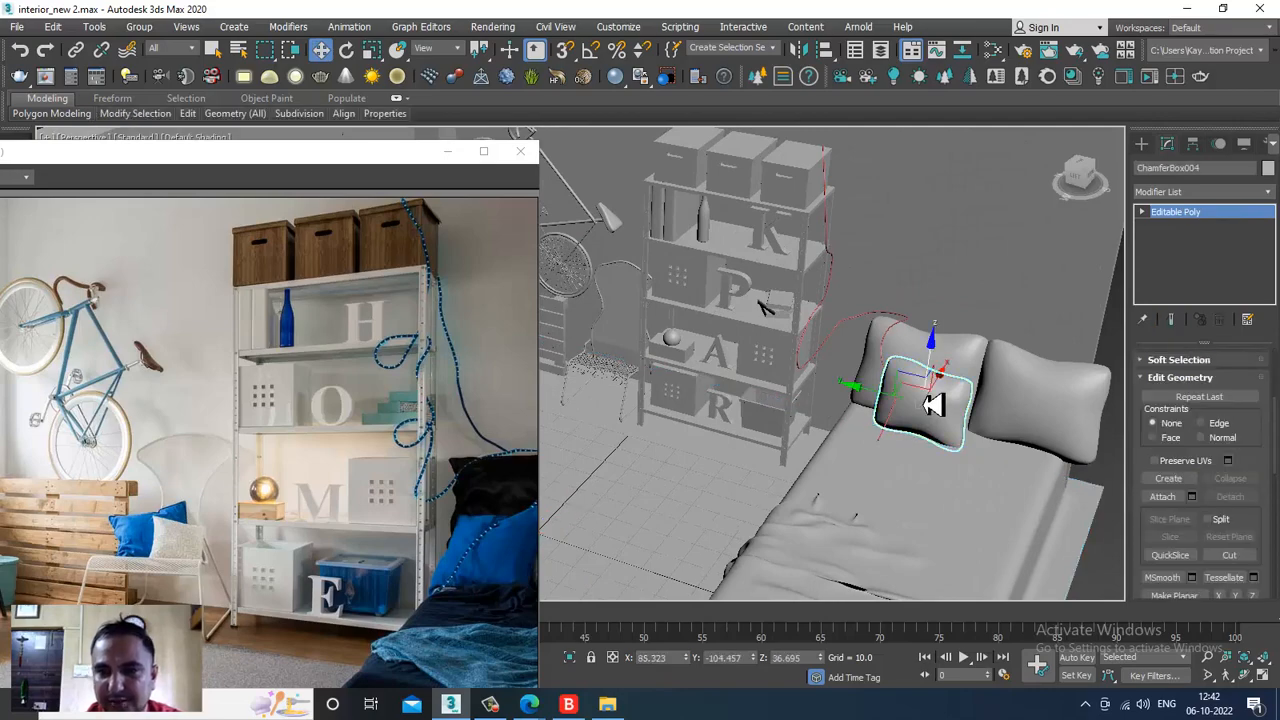
click(1029, 403)
scroll(1040, 400, down, 10)
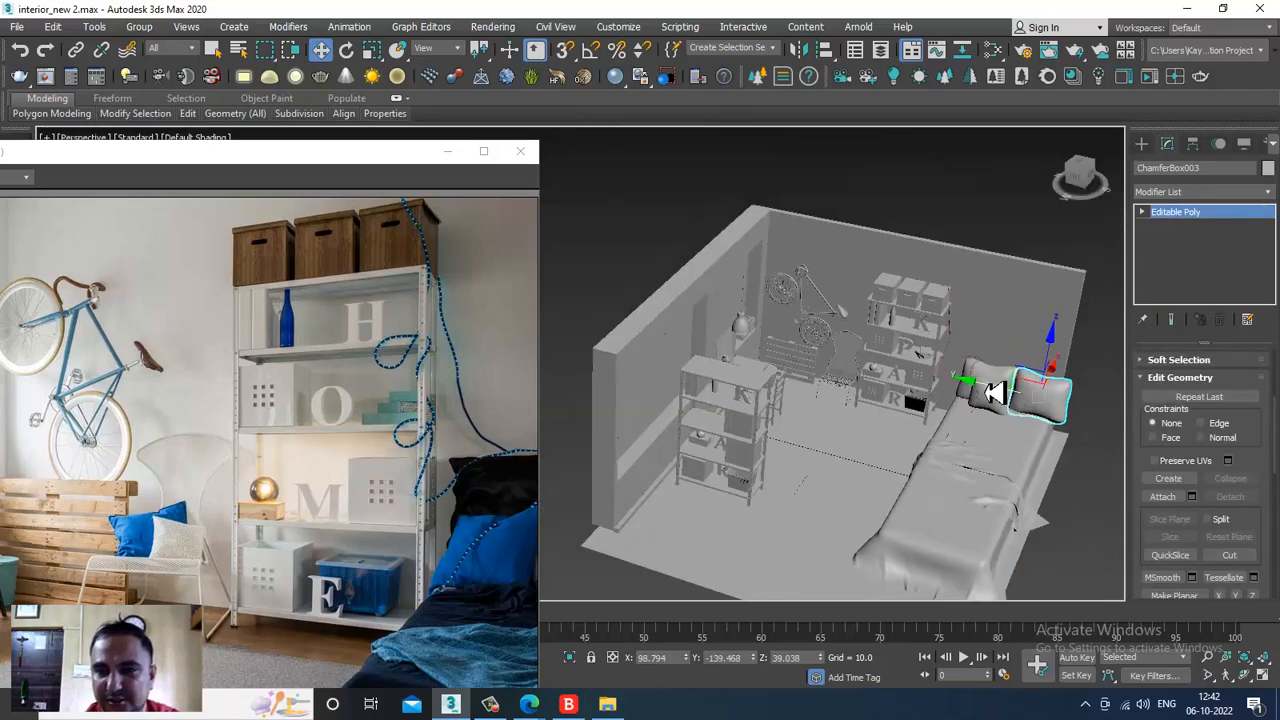
click(898, 385)
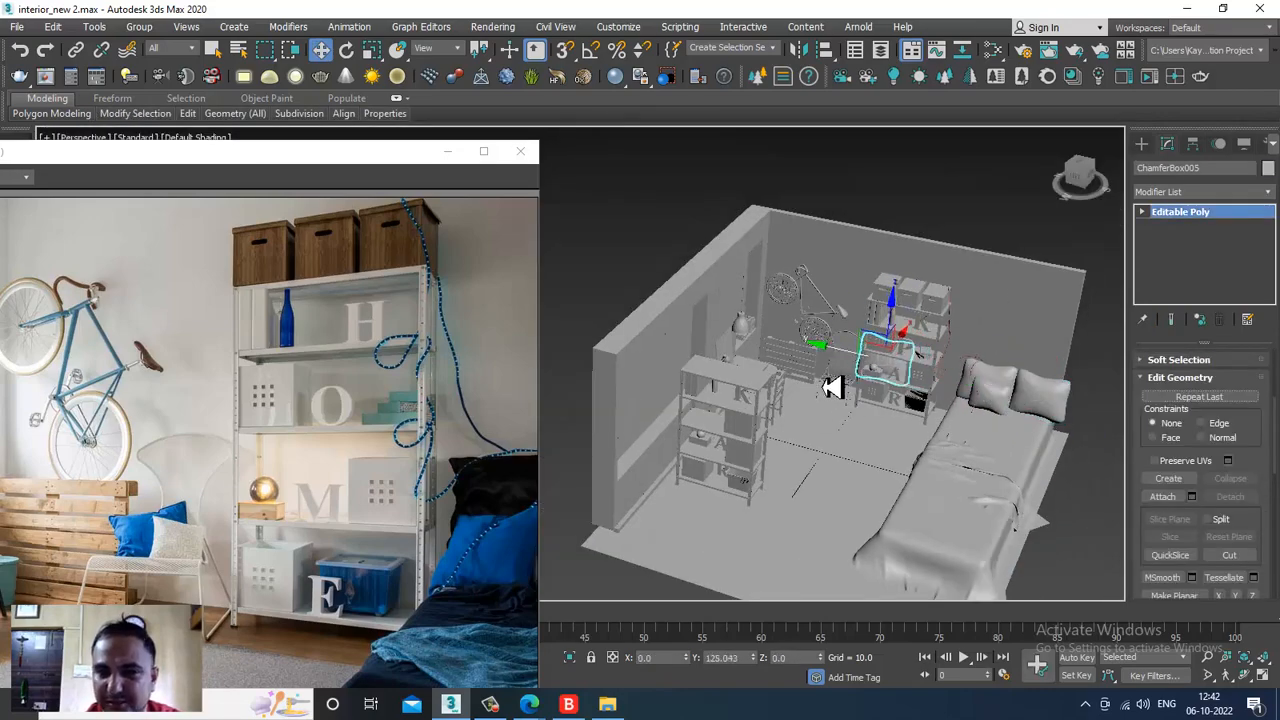
shift+drag(800, 383, 795, 388)
click(650, 418)
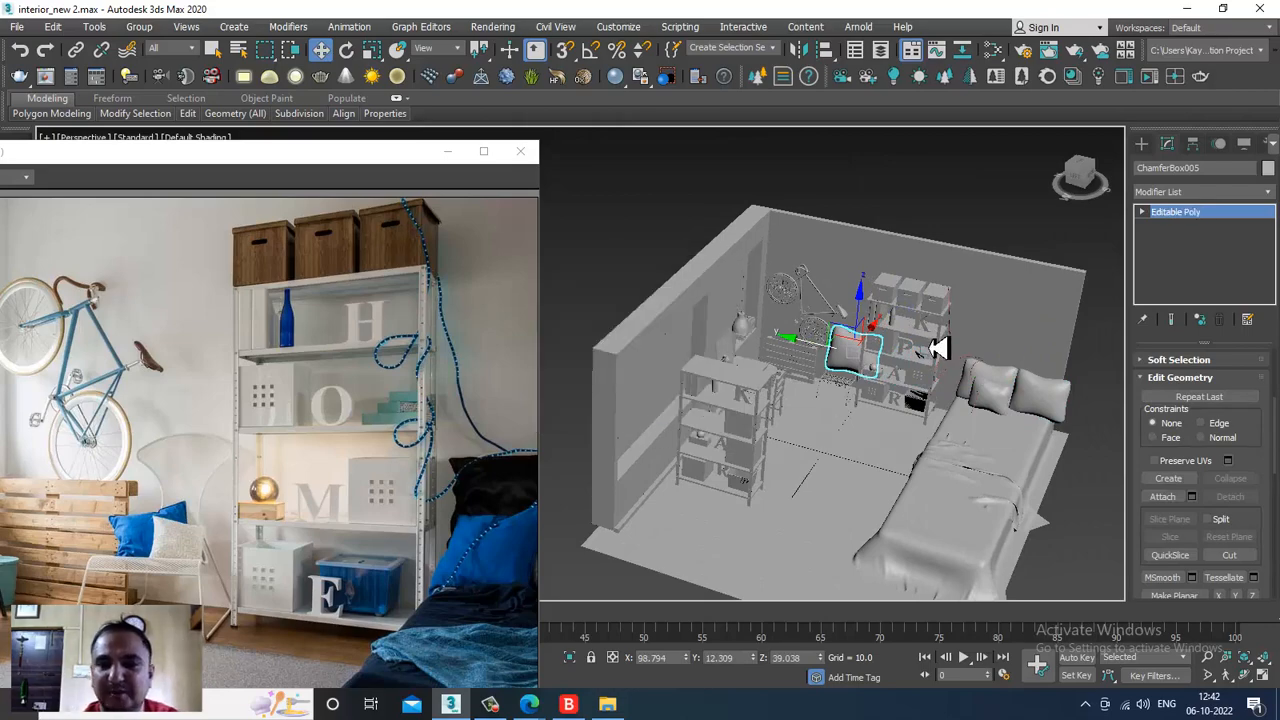
Scale the cloned pillow down to suit the chair and lower it onto the wire seat in front of the backrest.
key(r)
key(z)
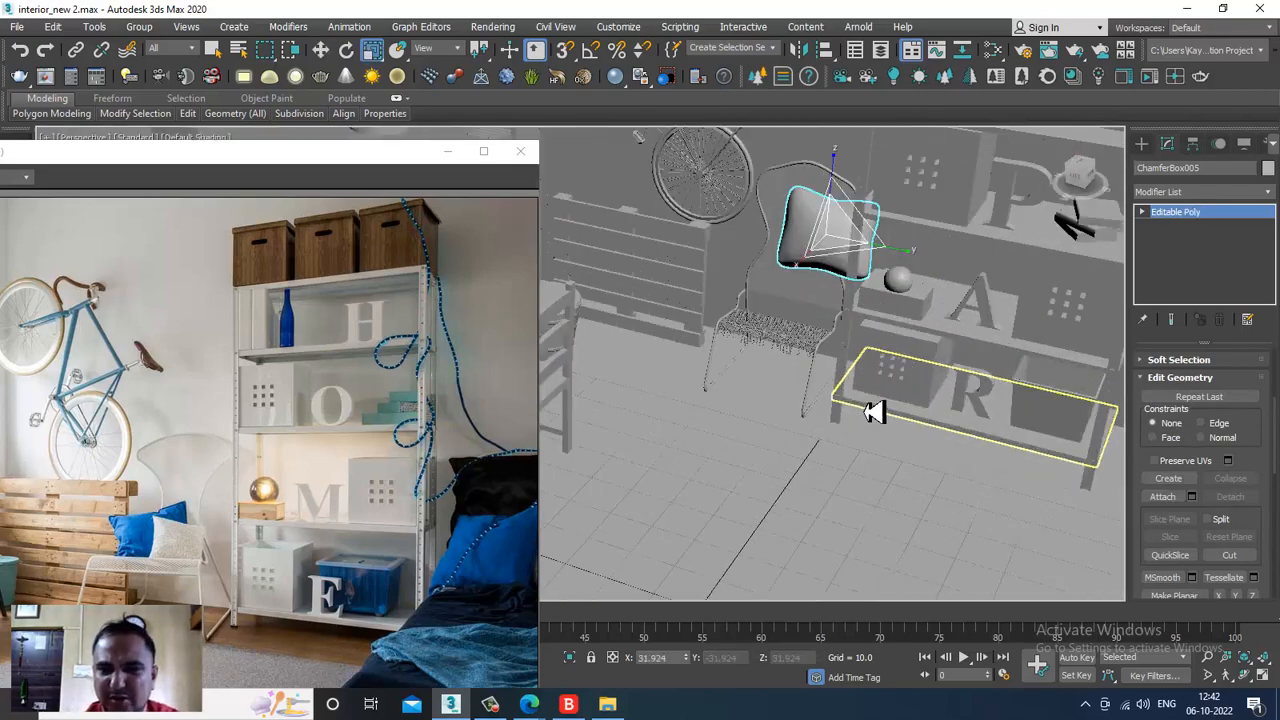
key(w)
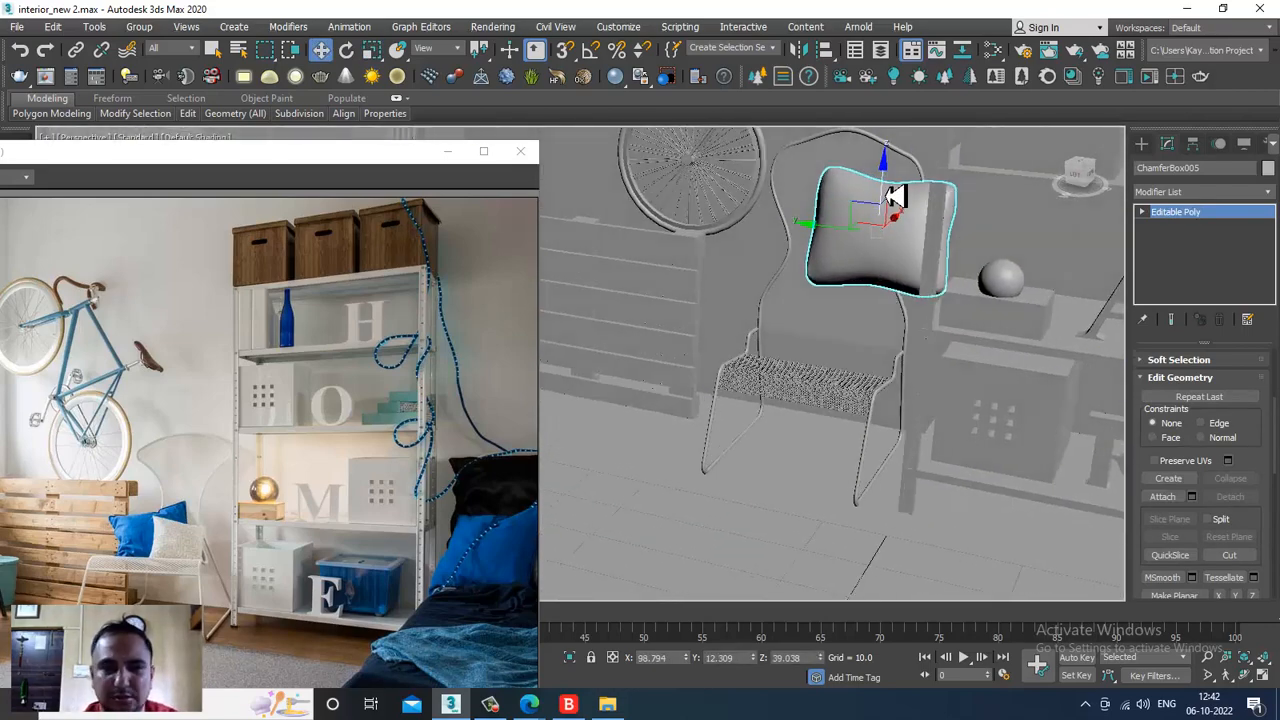
drag(895, 195, 895, 285)
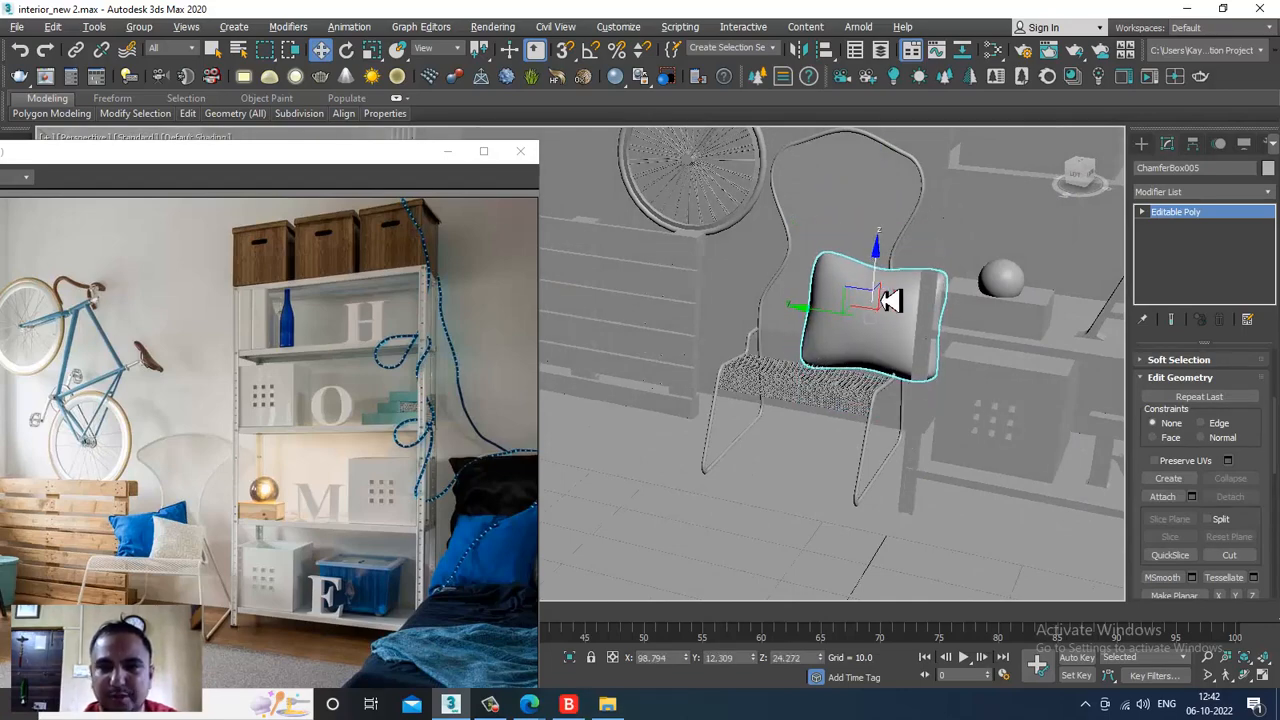
key(r)
mouse_move(890, 300)
alt+middle_down()
mouse_move(886, 337)
mouse_move(888, 268)
mouse_move(905, 313)
alt+middle_up()
key(w)
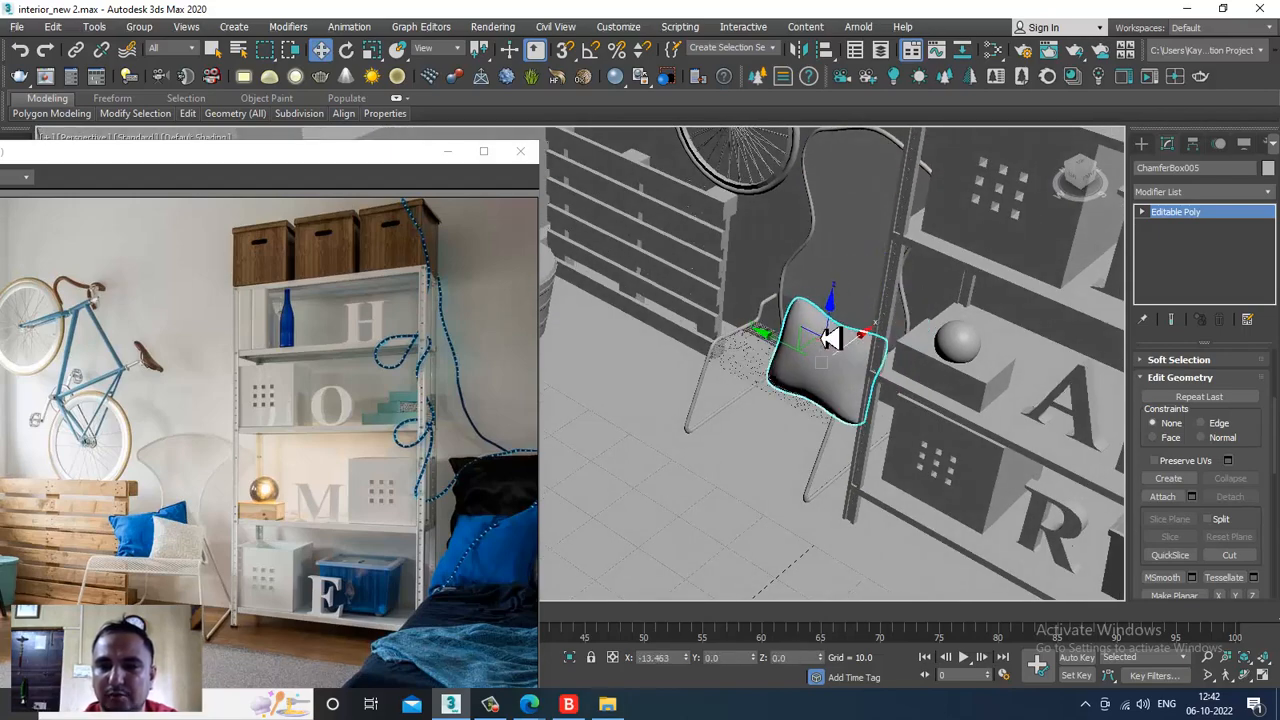
alt+middle_drag(829, 338, 893, 333)
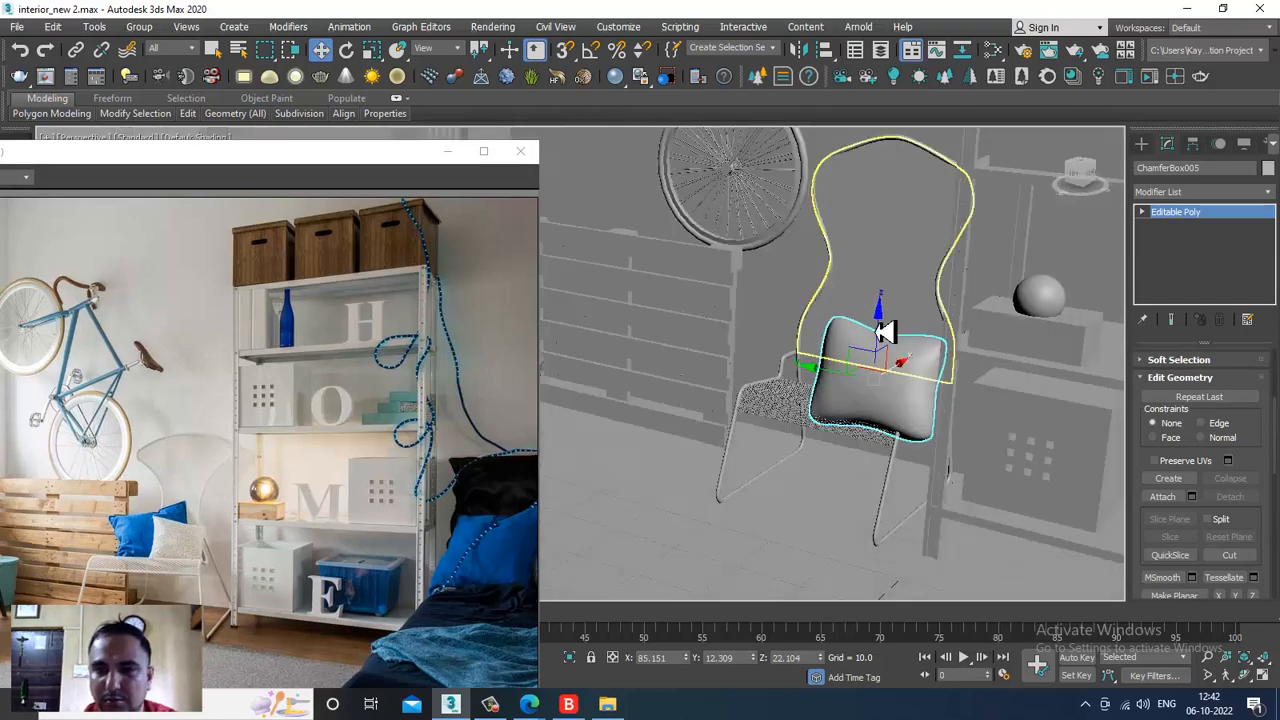
Rotate the pillow to line up with the chair's backrest and adjust its size to the seat.
key(e)
drag(898, 330, 886, 390)
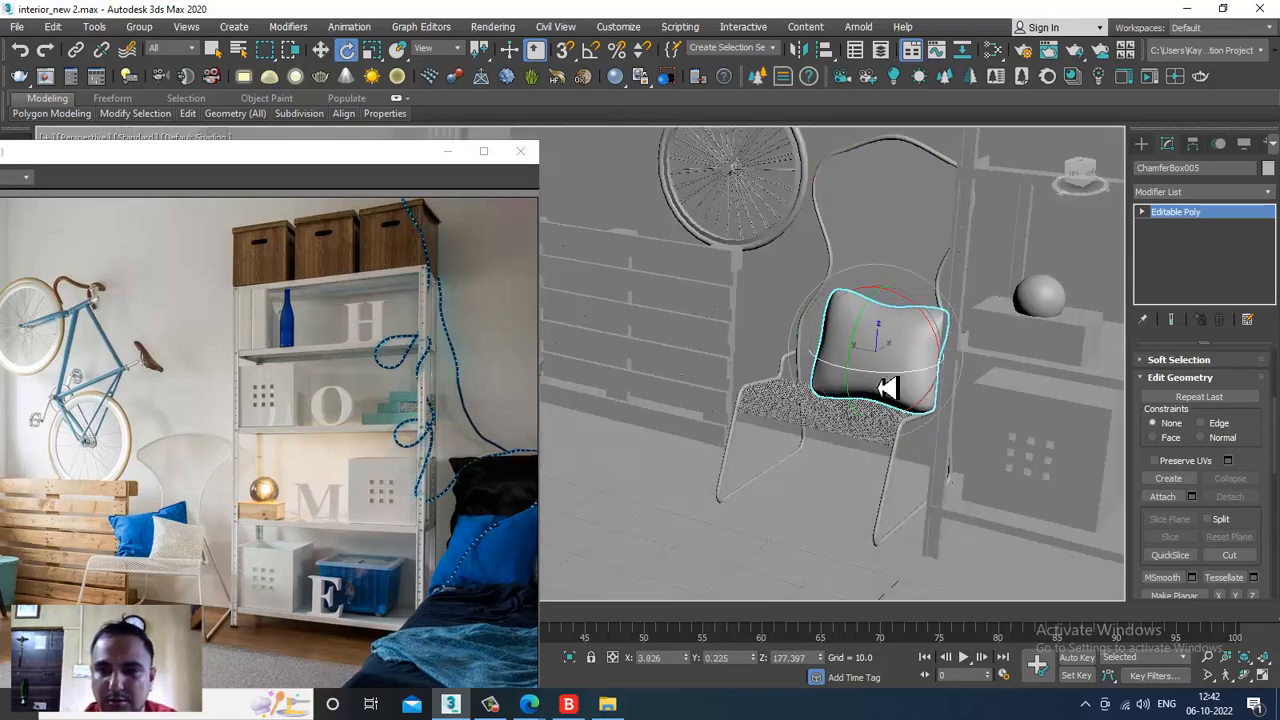
key(r)
alt+middle_drag(909, 391, 851, 394)
key(e)
key(w)
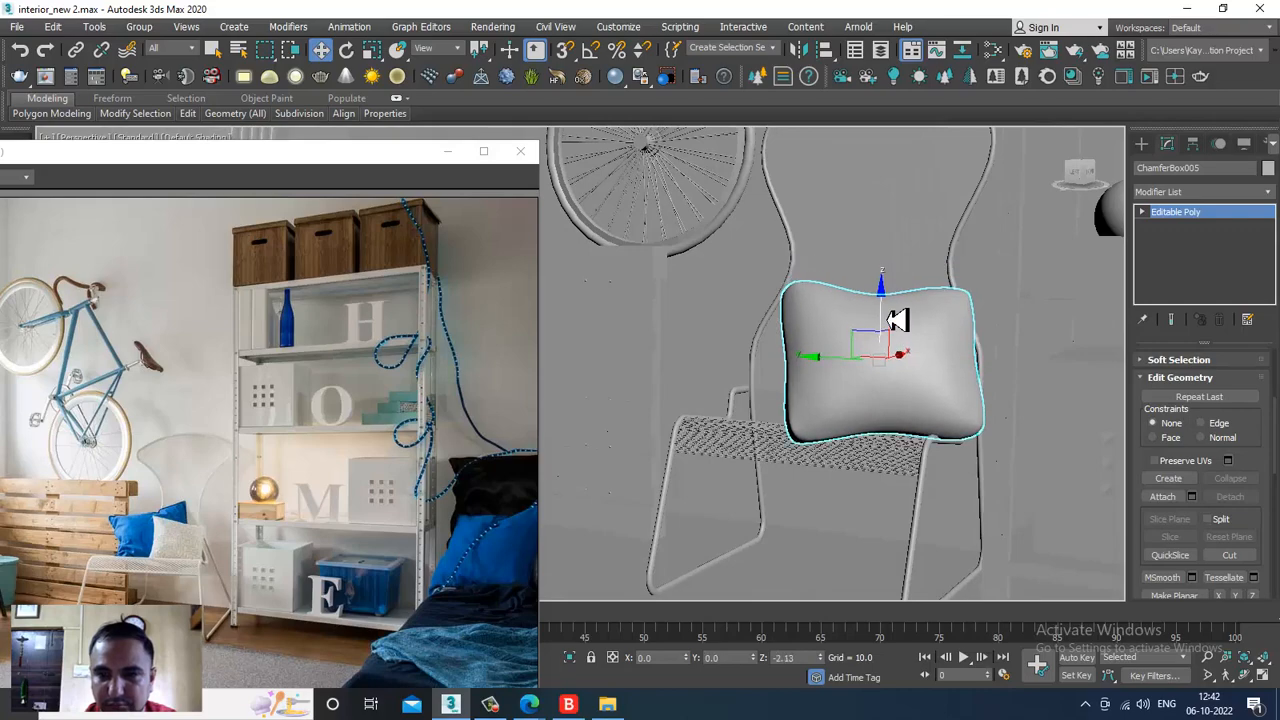
Move the pillow to the bicycle side of the seat, back toward the backrest, and rest it on the mesh.
alt+middle_drag(897, 319, 908, 375)
drag(884, 312, 873, 247)
drag(773, 295, 700, 280)
alt+middle_drag(700, 280, 745, 316)
drag(725, 320, 742, 343)
alt+middle_drag(742, 343, 720, 287)
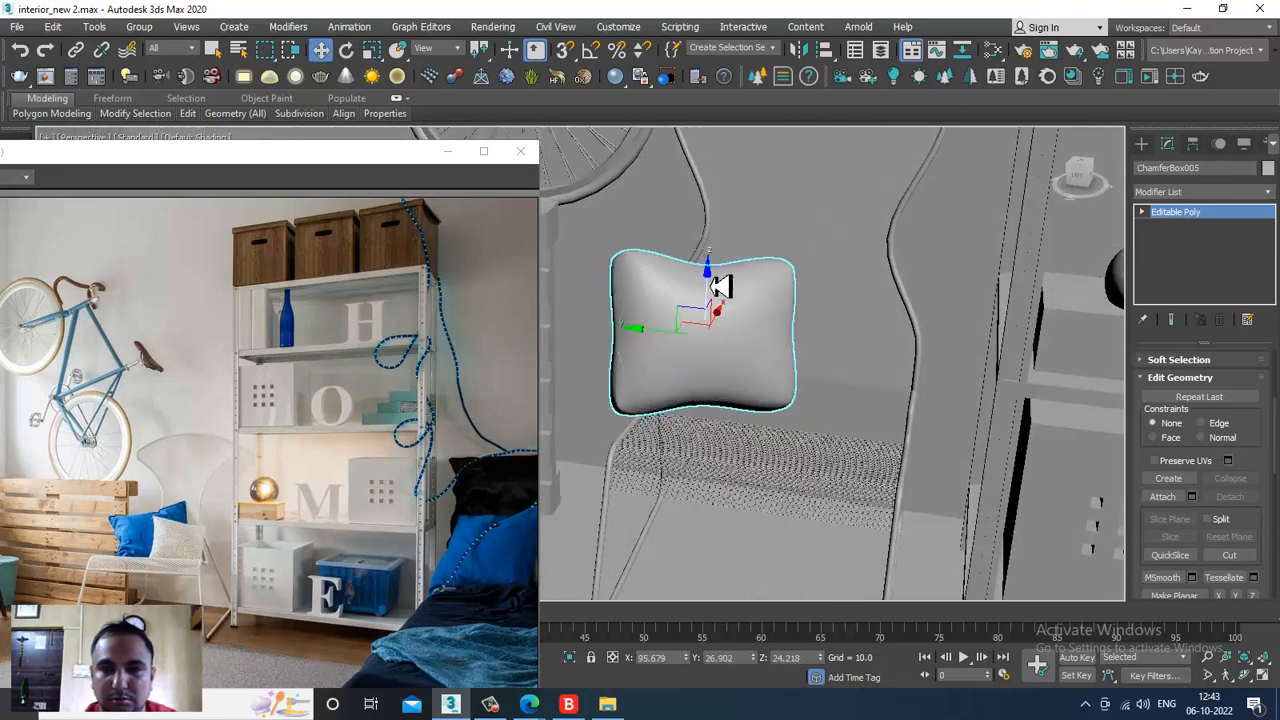
drag(720, 287, 725, 304)
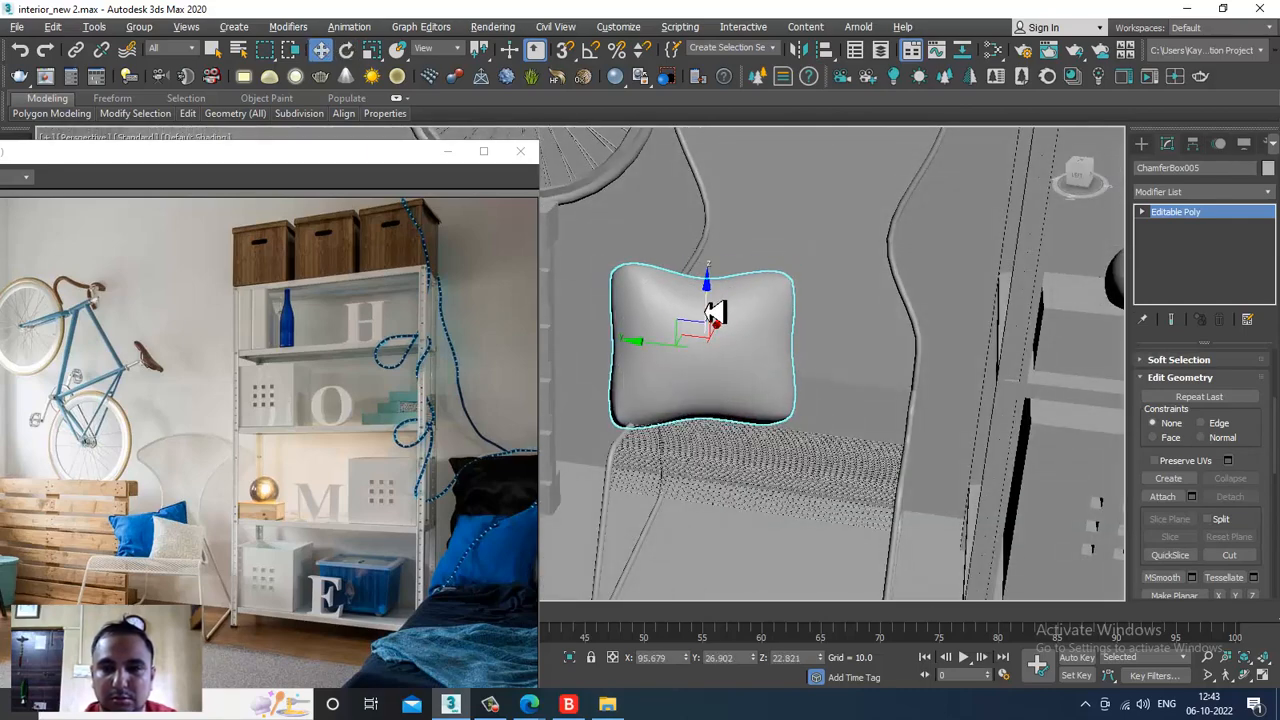
alt+middle_drag(706, 312, 673, 360)
drag(673, 360, 684, 357)
alt+middle_drag(684, 357, 706, 310)
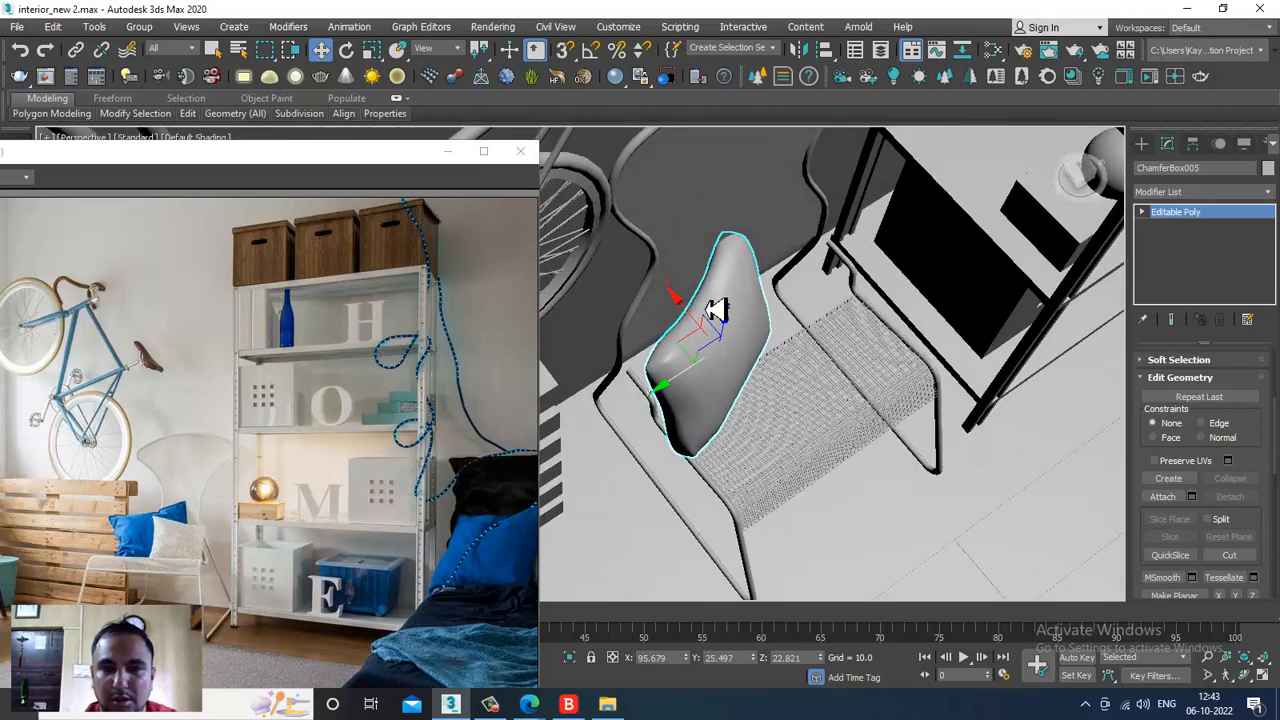
Clone the chair pillow toward the front of the seat, then rotate the copy to a different angle and adjust its scale.
mouse_move(693, 319)
shift+mouse_down()
mouse_move(808, 368)
mouse_move(756, 334)
shift+mouse_up()
click(645, 421)
key(e)
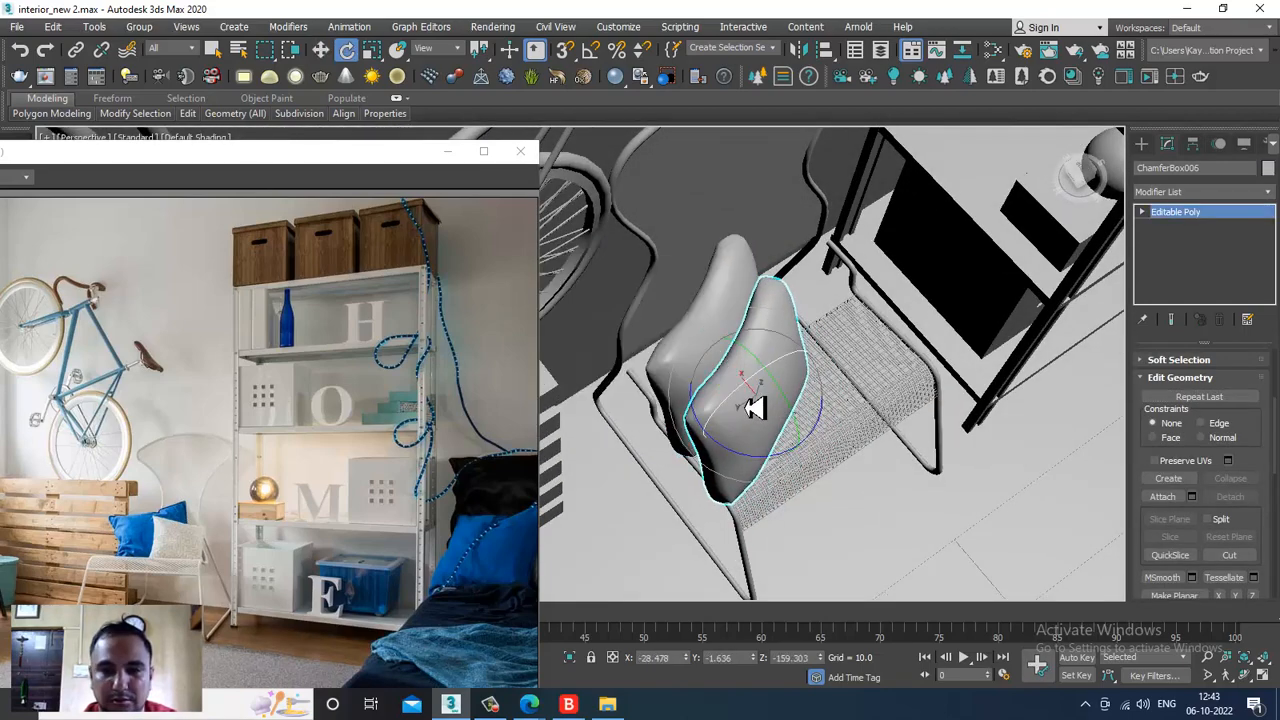
key(r)
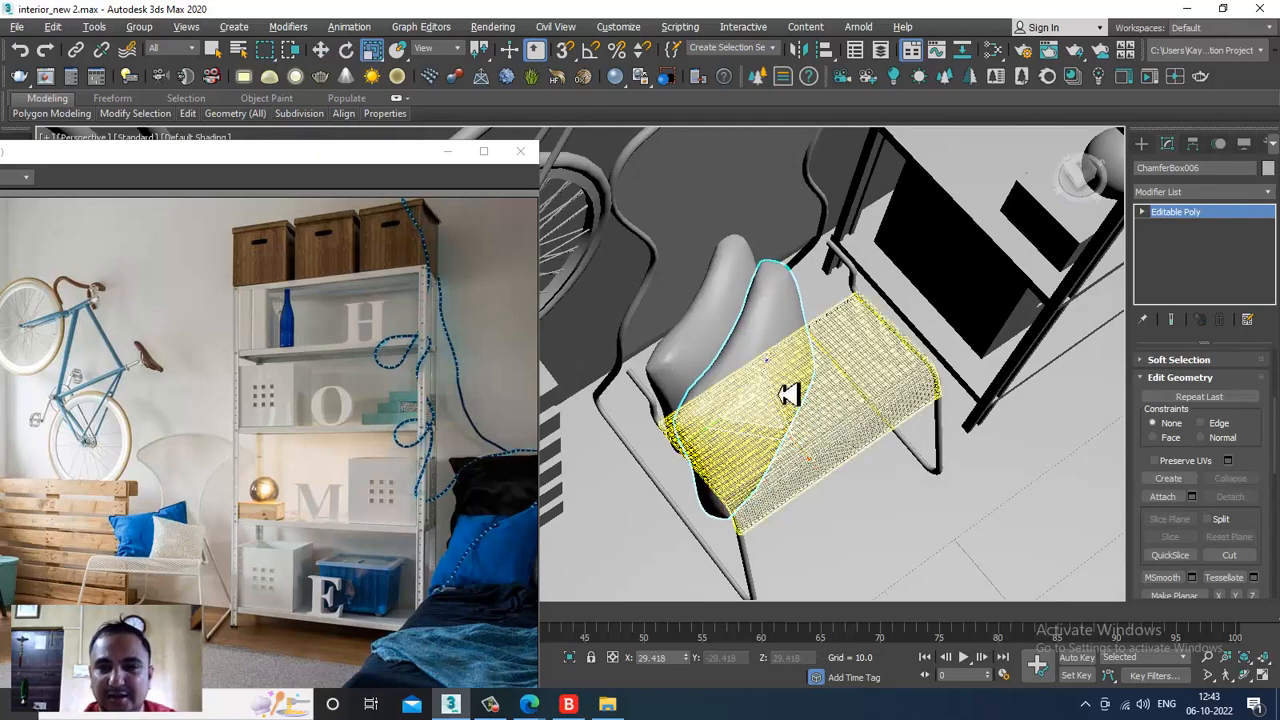
alt+middle_drag(789, 396, 783, 474)
key(e)
drag(802, 437, 752, 449)
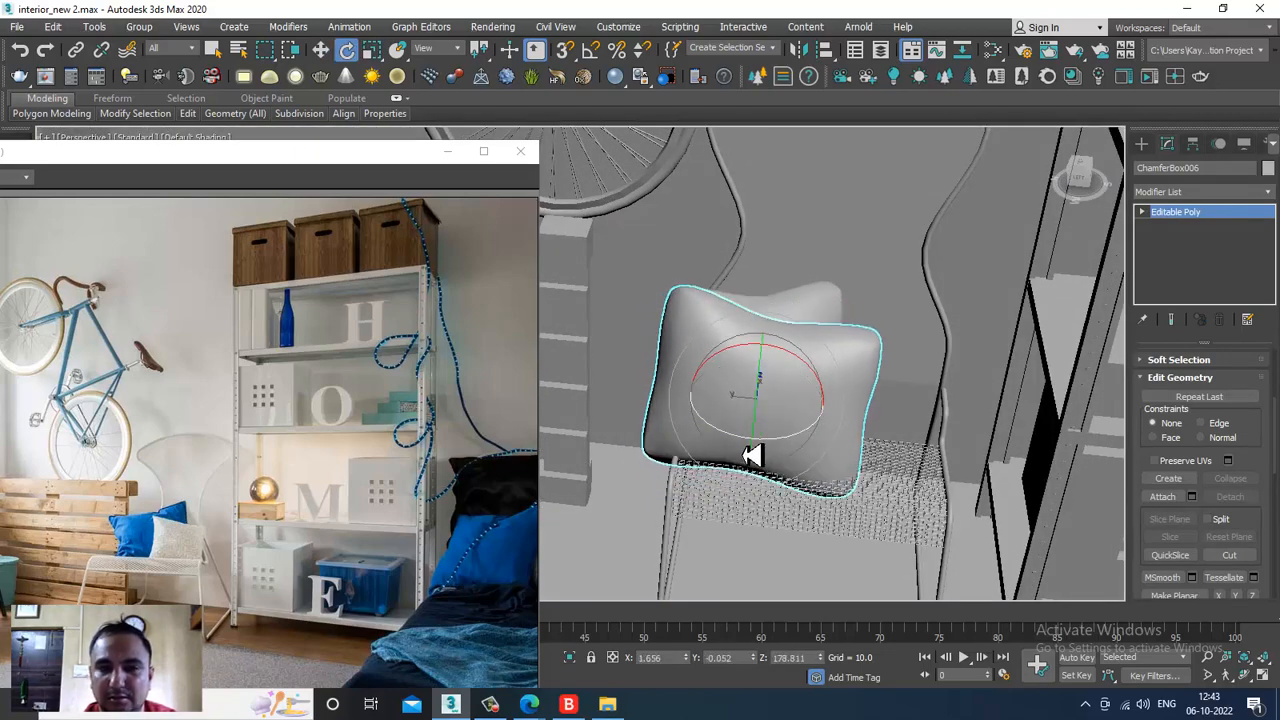
Move the second pillow to the shelf side of the seat so it partly overlaps the front of the first pillow.
key(w)
drag(722, 408, 876, 446)
key(r)
alt+middle_drag(877, 448, 864, 402)
key(w)
drag(849, 380, 856, 379)
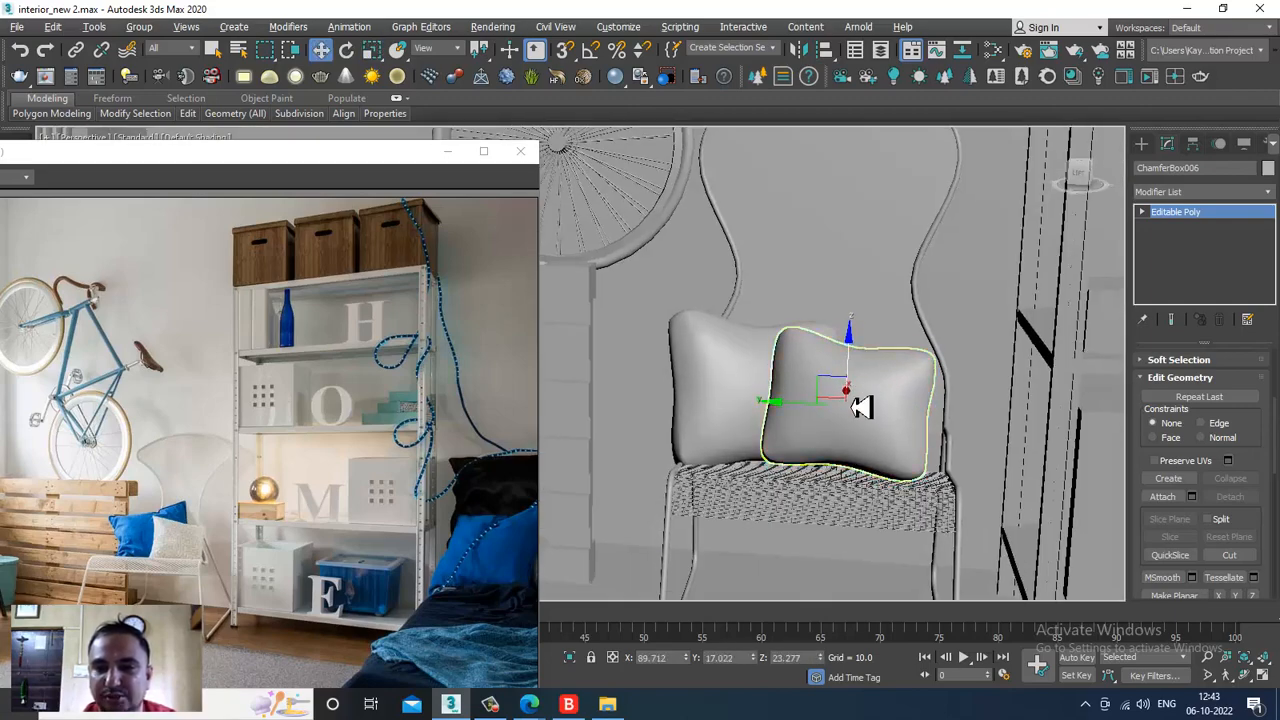
alt+middle_drag(849, 406, 815, 414)
drag(813, 407, 838, 417)
Compare the whole furnished room with the reference photo, shifting the photo window upward and deselecting the pillow.
scroll(838, 417, down, 7)
alt+middle_drag(838, 417, 857, 463)
scroll(846, 439, down, 3)
scroll(846, 397, up, 5)
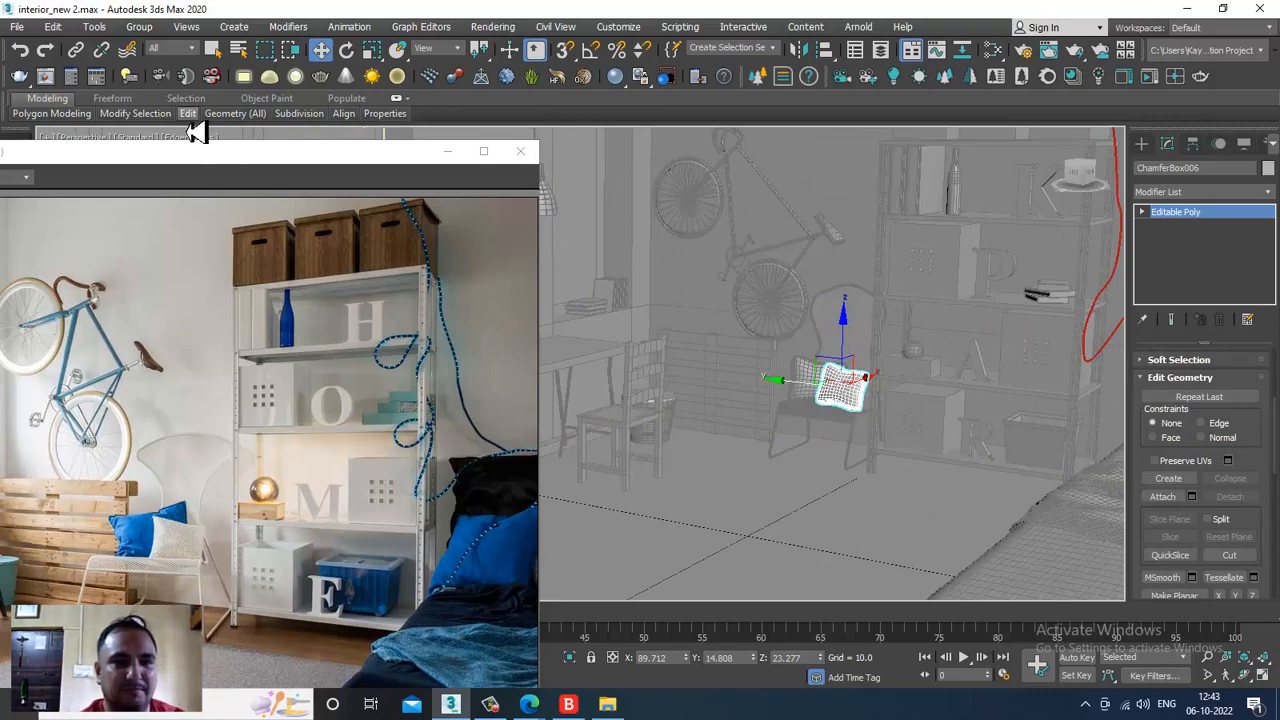
drag(148, 105, 163, 77)
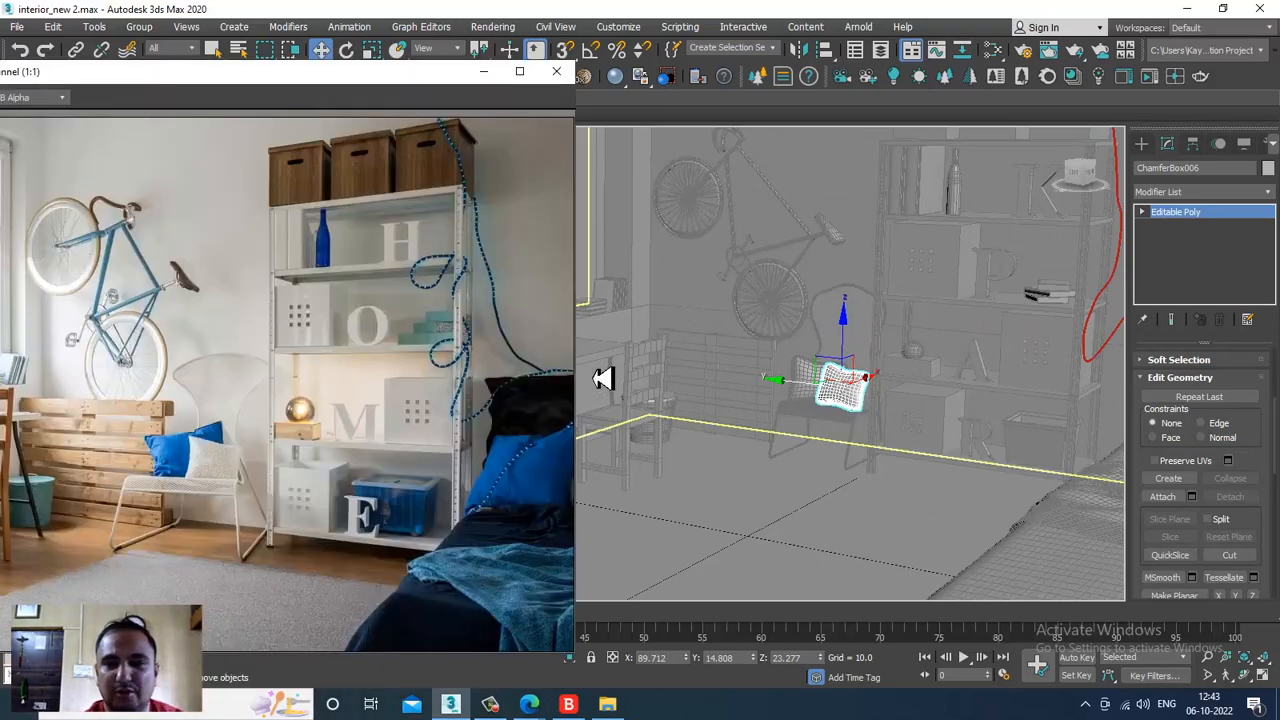
scroll(908, 437, down, 5)
click(870, 157)
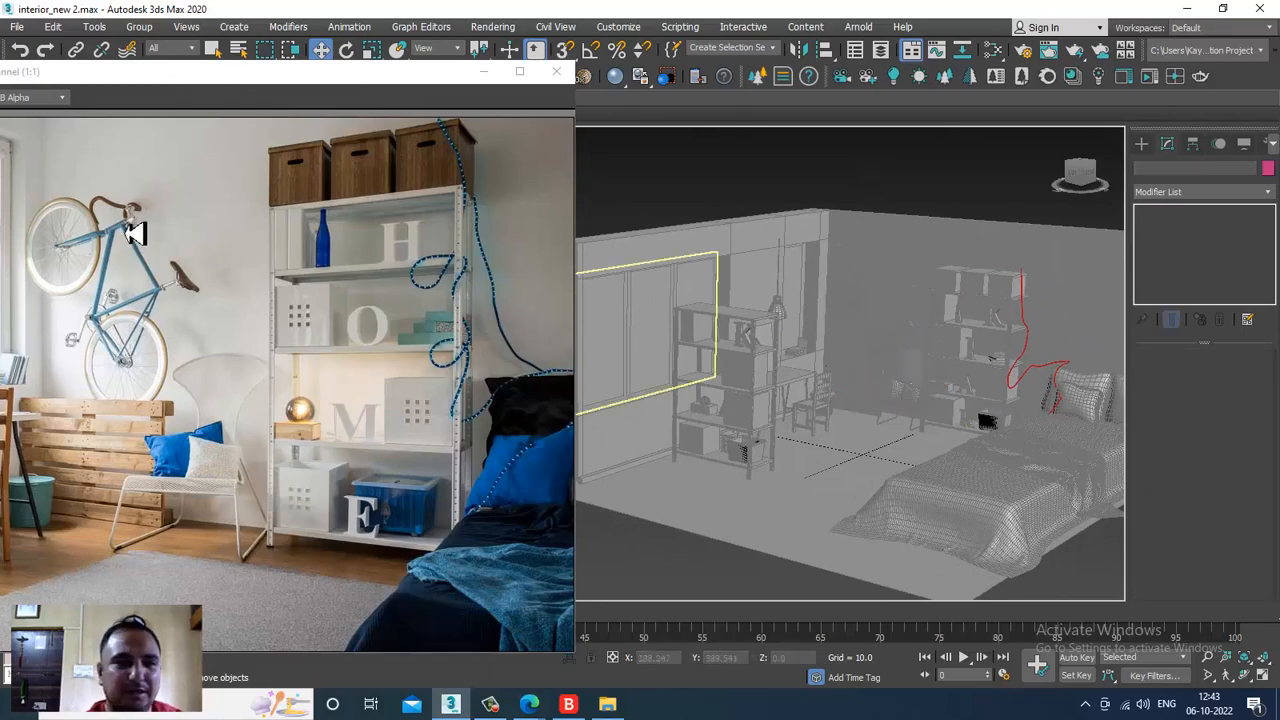
scroll(970, 399, up, 4)
middle_drag(920, 399, 912, 357)
Open the render setup and change the renderer to V-Ray Next, update 1.2.
click(494, 28)
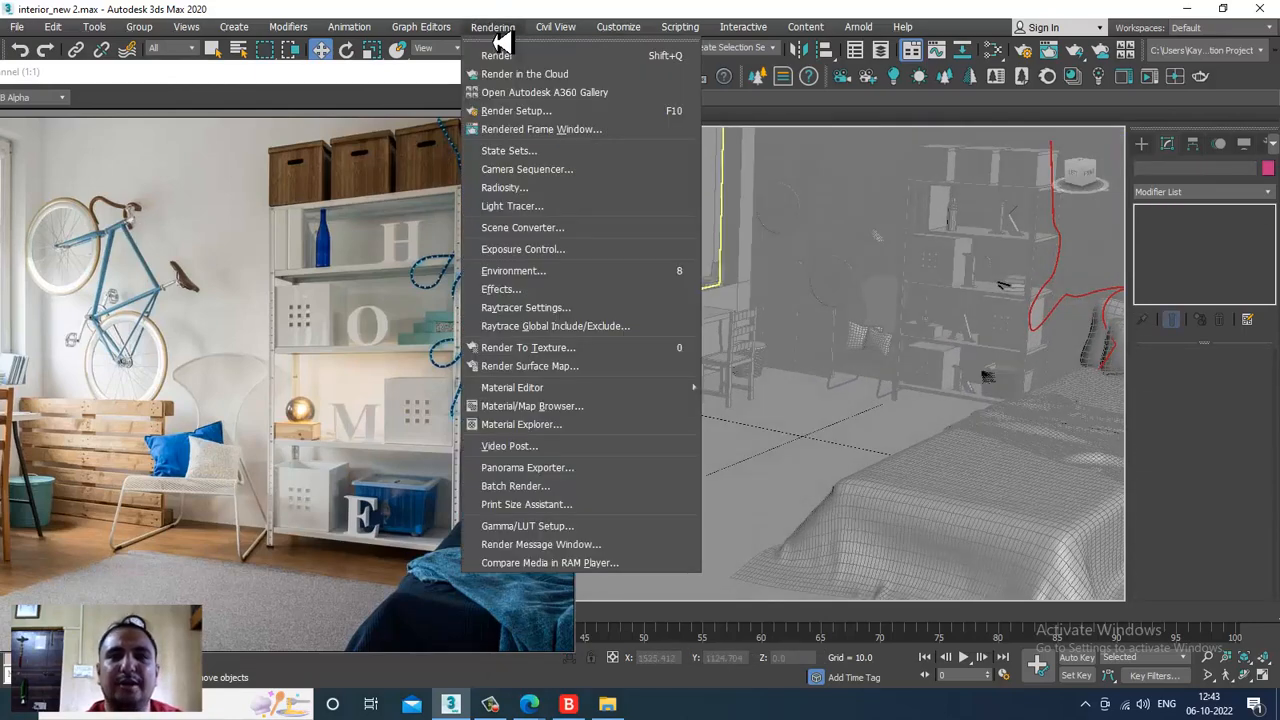
click(535, 131)
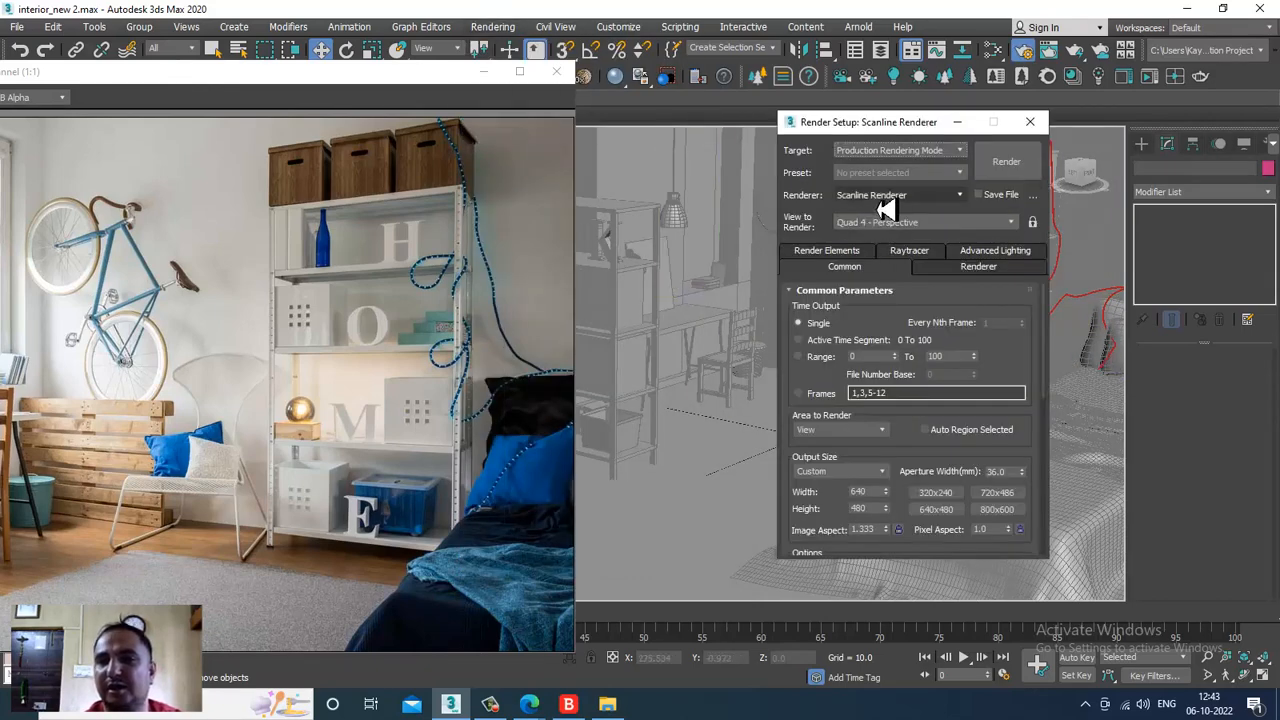
click(880, 195)
click(926, 284)
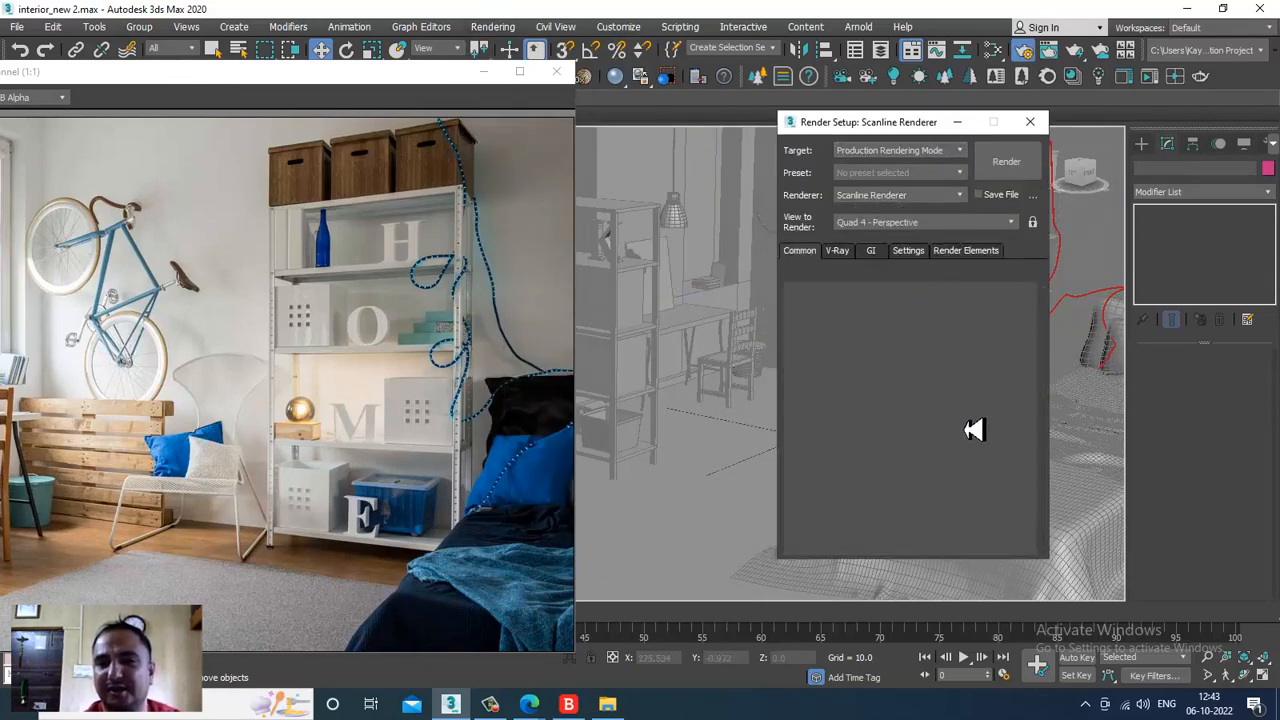
click(492, 706)
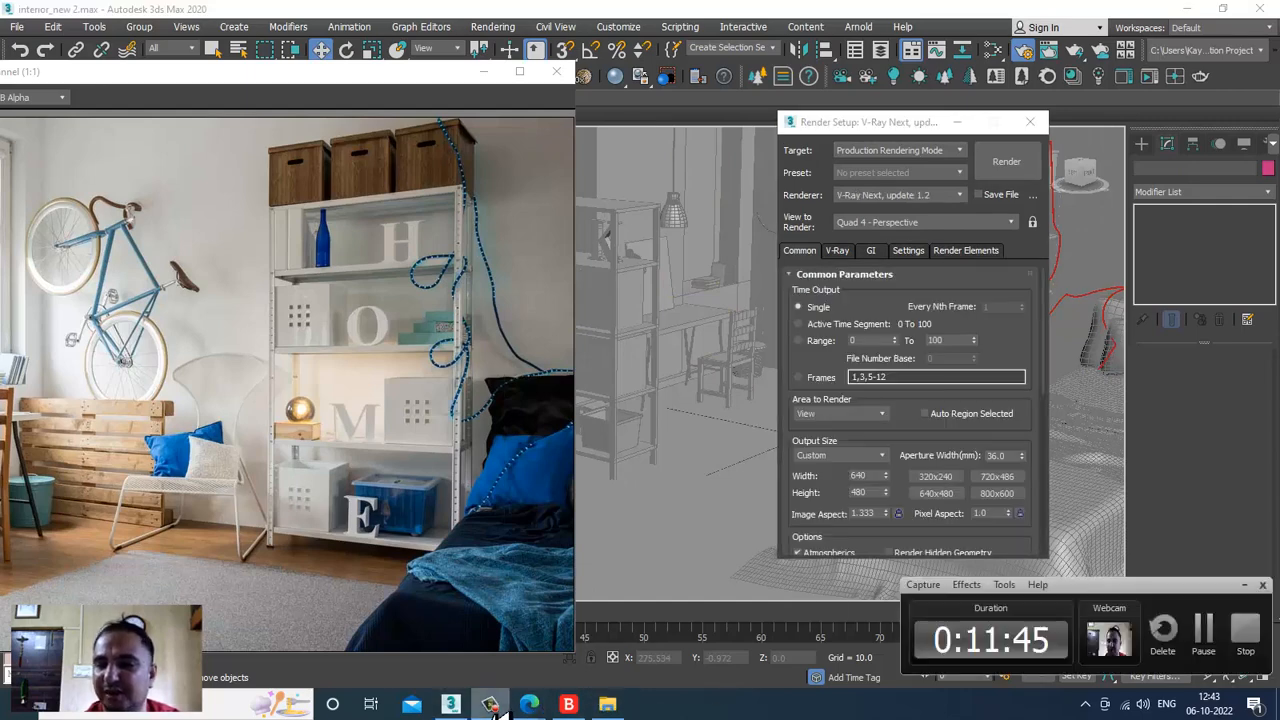
click(491, 705)
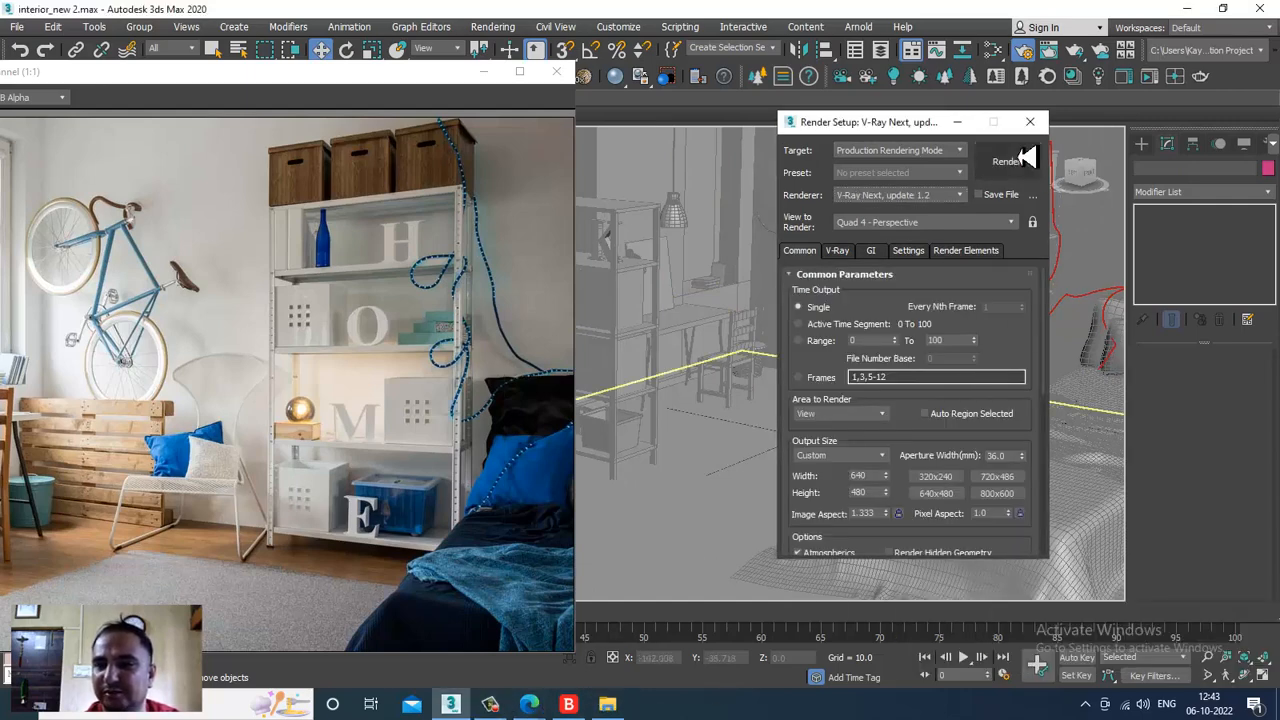
Set the render output size to the HDTV (video) preset at 1920 x 1080 and minimize the render setup.
click(855, 457)
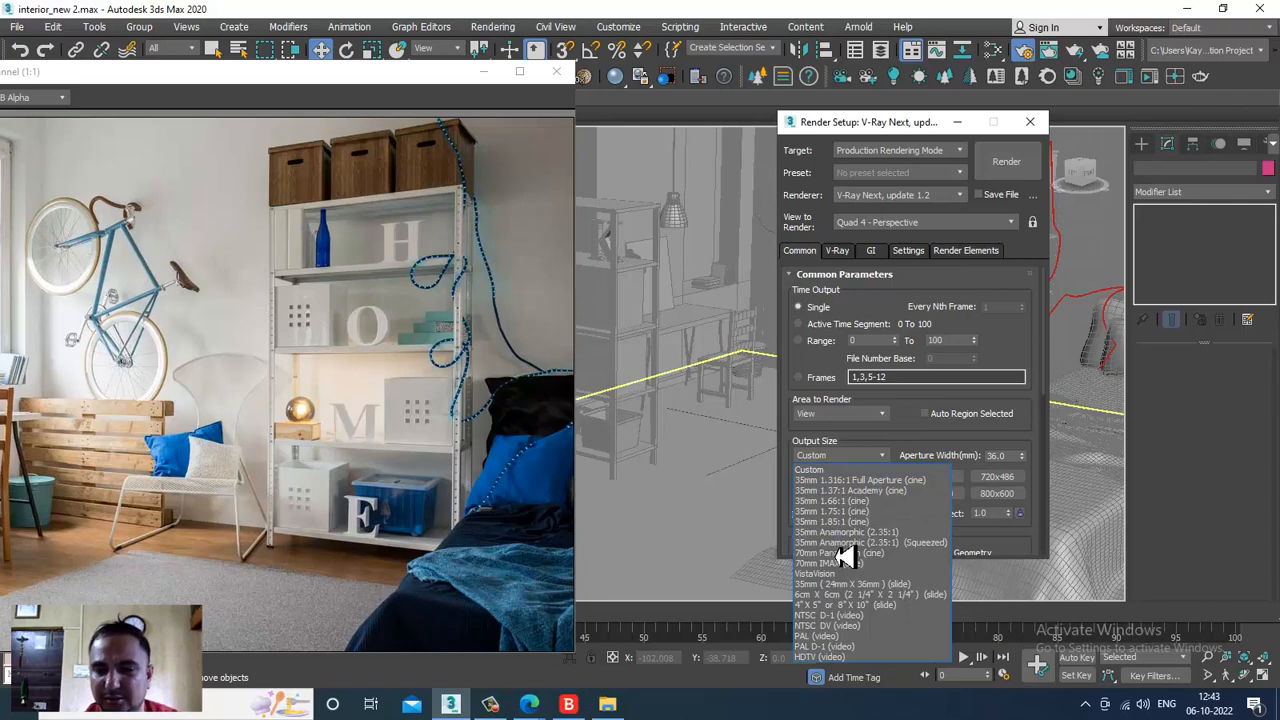
click(822, 657)
scroll(918, 455, down, 3)
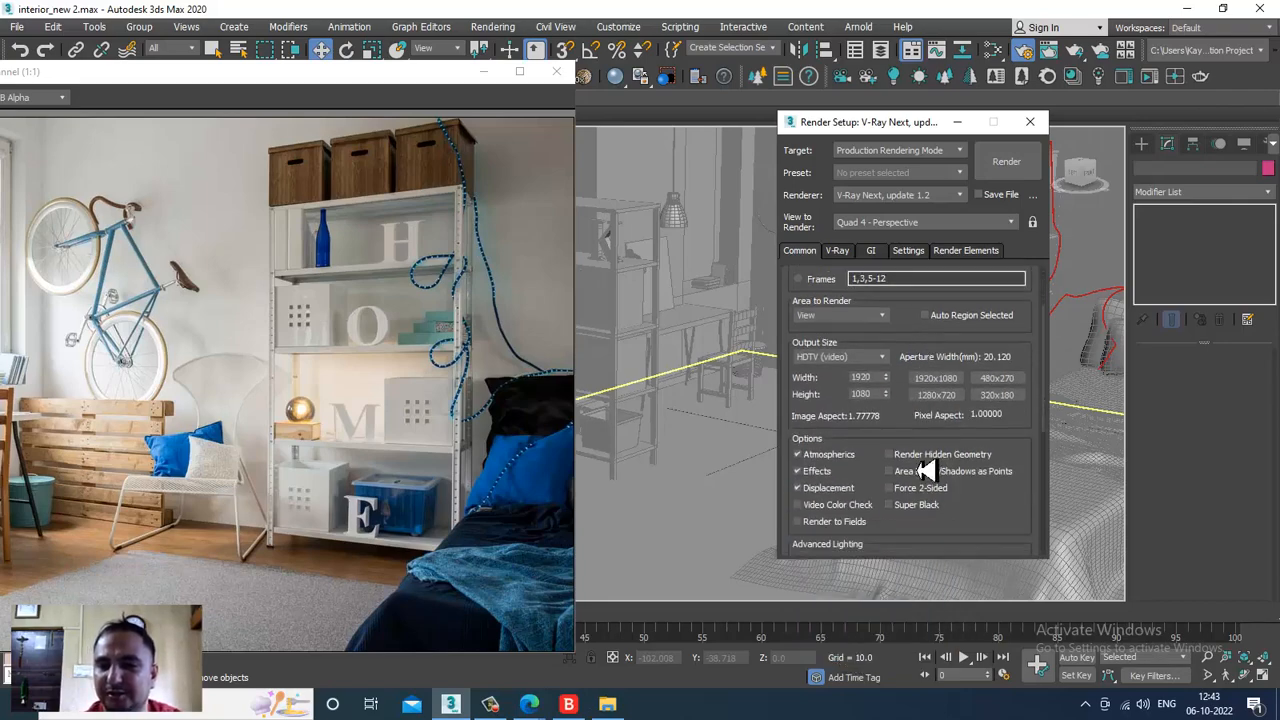
click(957, 121)
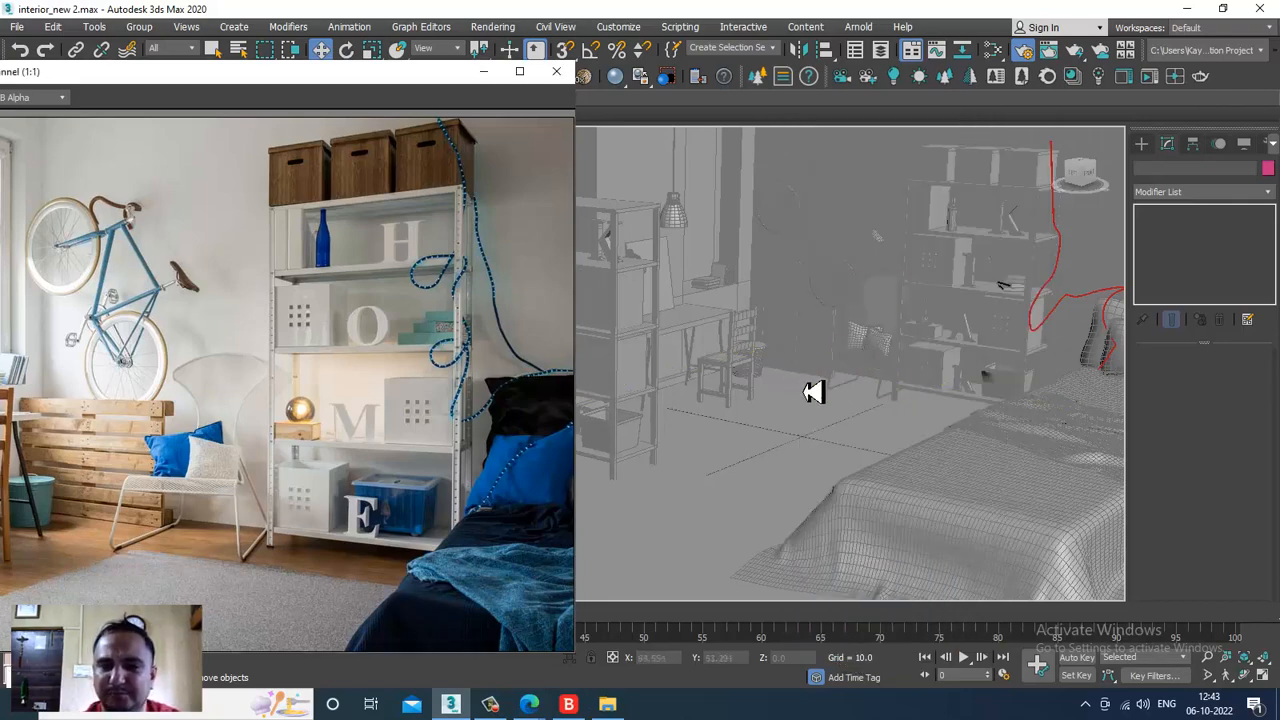
Create a flat ChamferBox rug about 98.5 long, 136.9 wide and 1.1 high on the floor beside the bed.
alt+middle_drag(814, 391, 877, 369)
click(842, 437)
click(845, 448)
alt+middle_drag(845, 448, 889, 380)
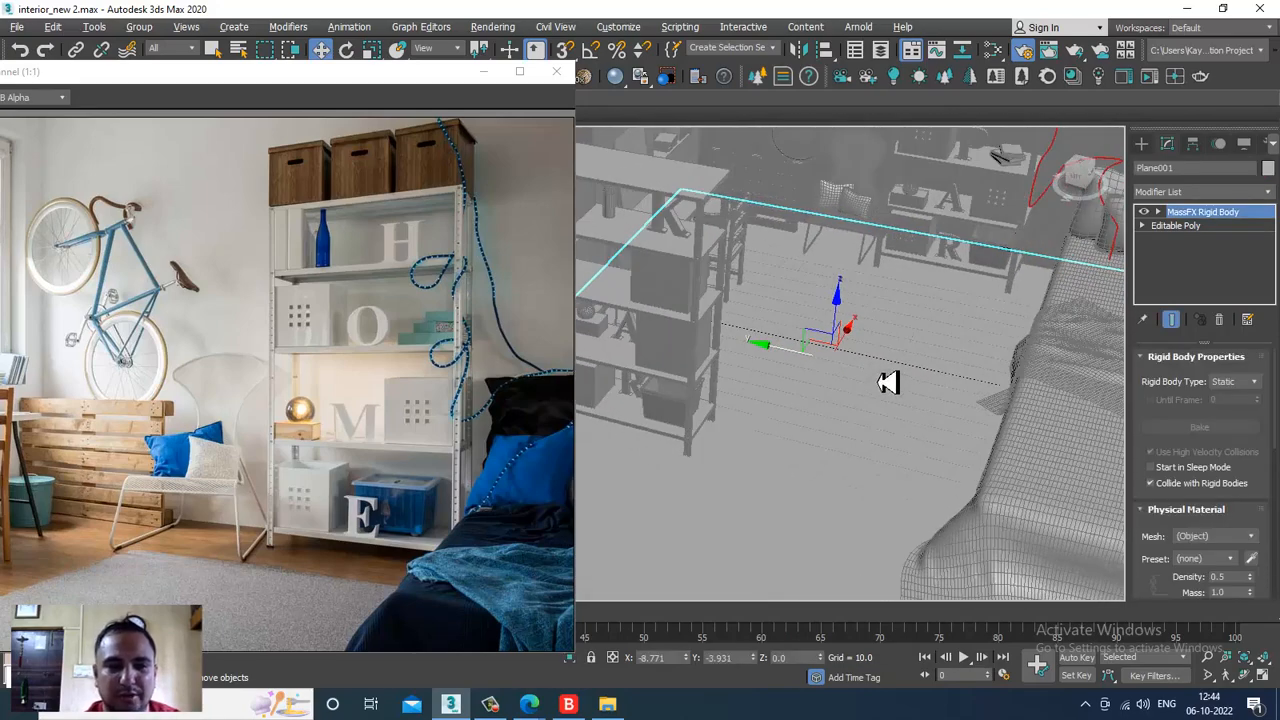
scroll(264, 399, down, 1)
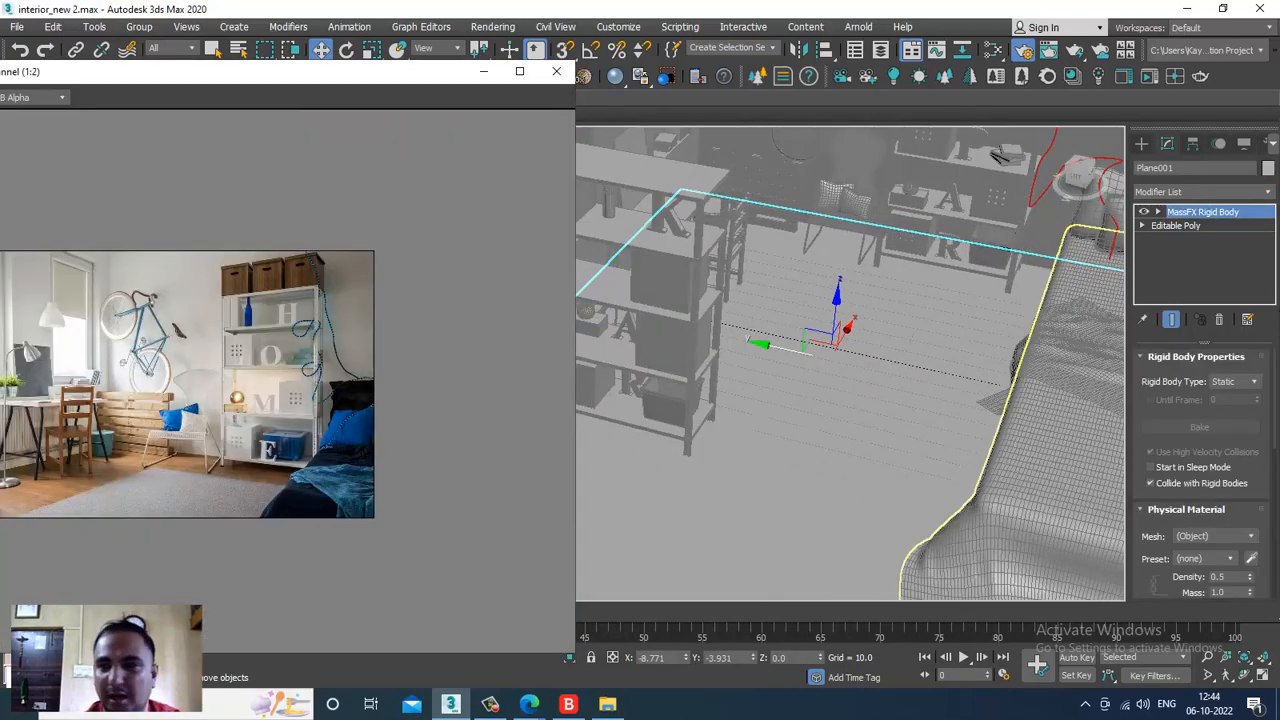
click(1142, 146)
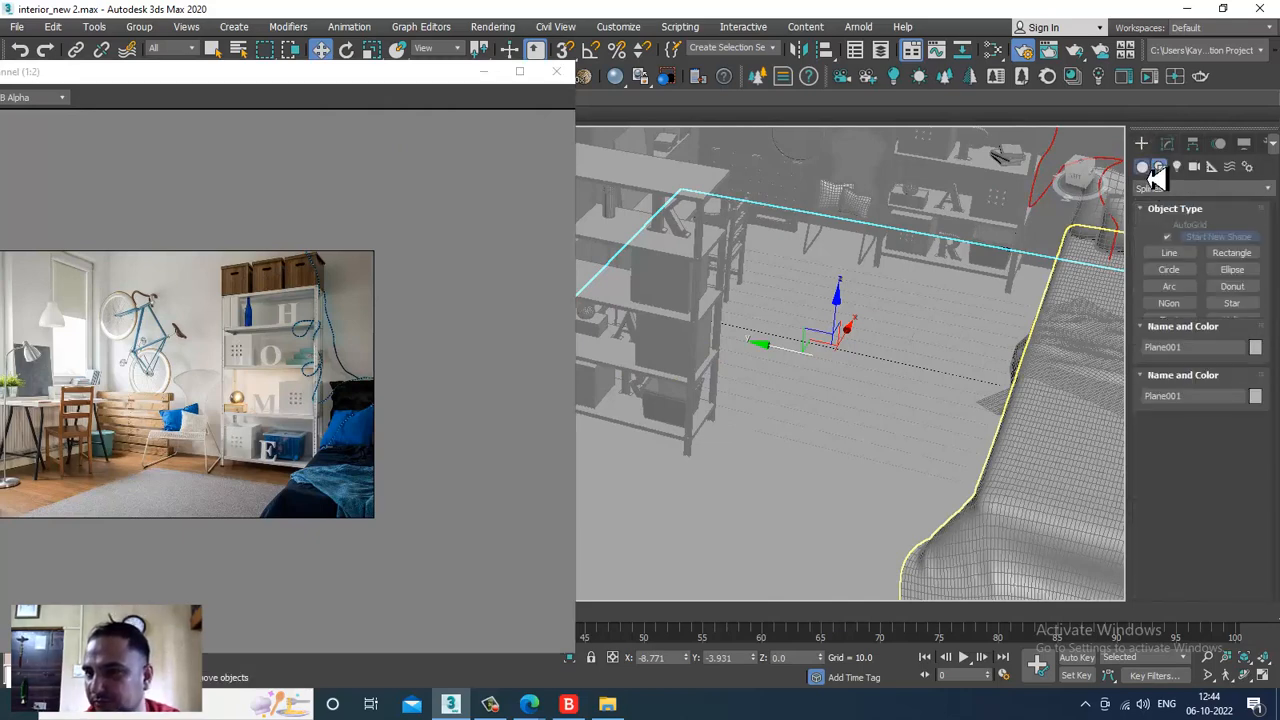
click(1185, 188)
click(1180, 214)
click(1169, 256)
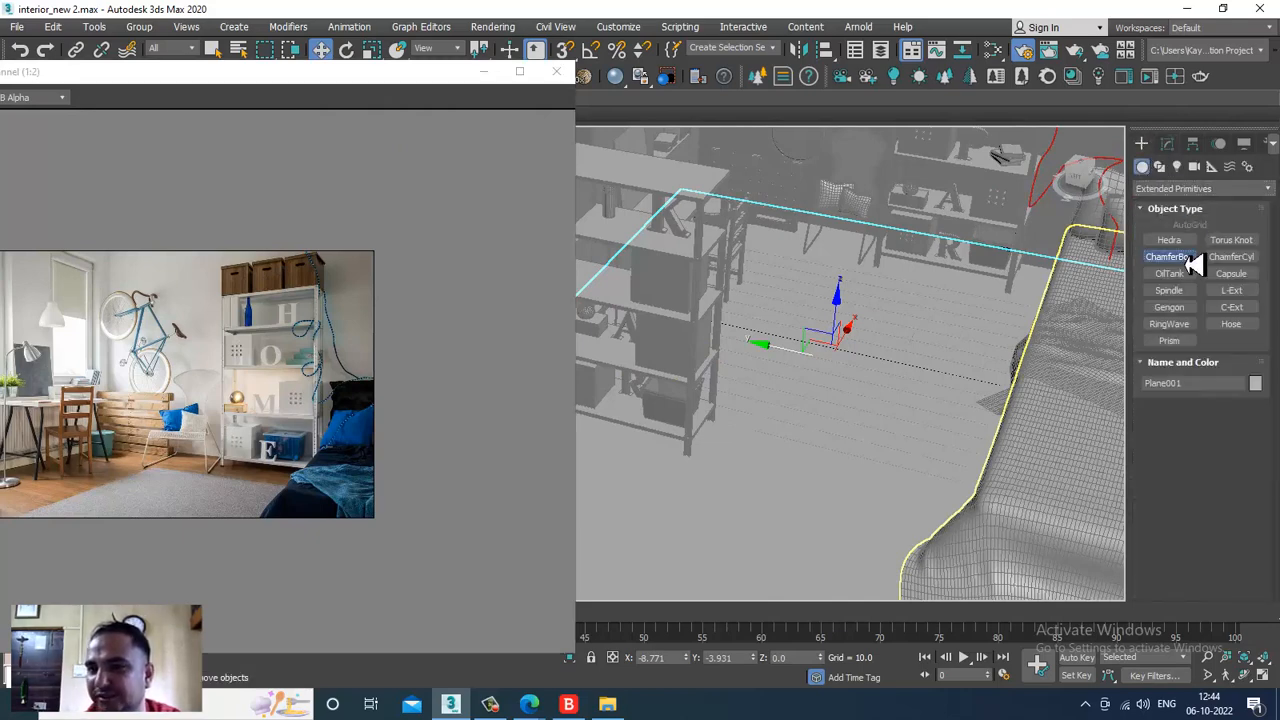
alt+middle_drag(839, 376, 896, 345)
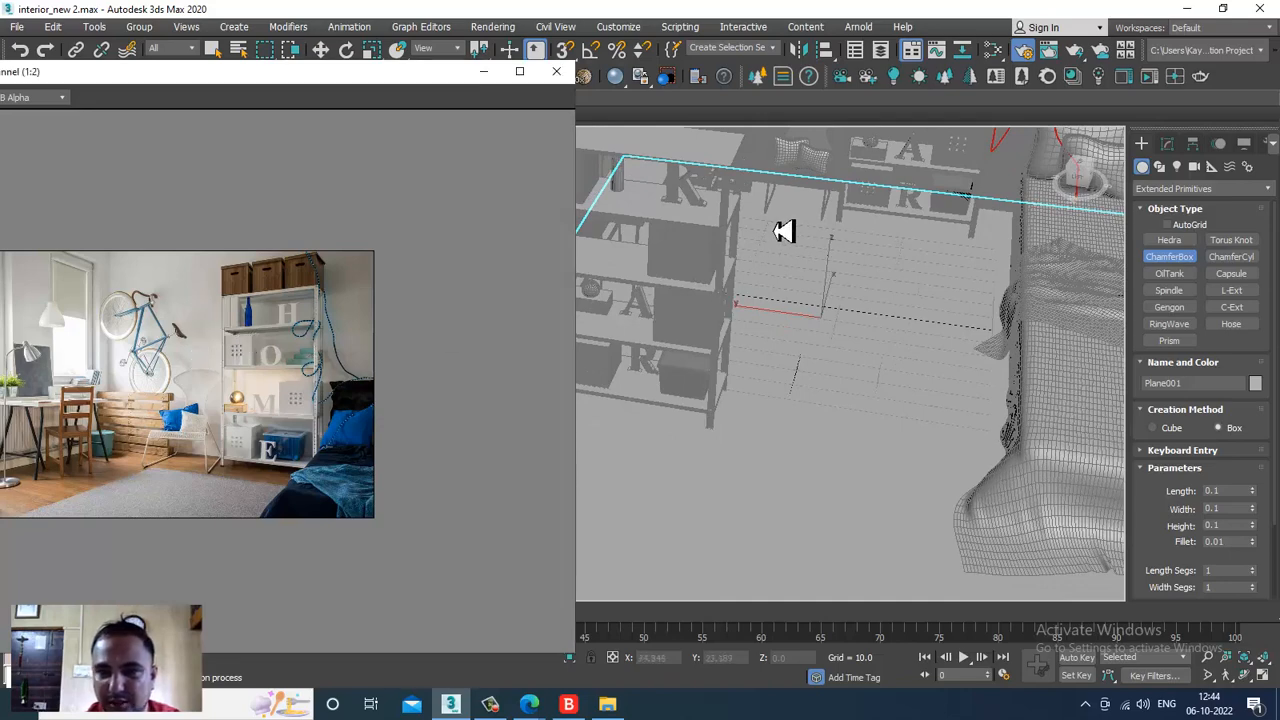
drag(784, 231, 994, 432)
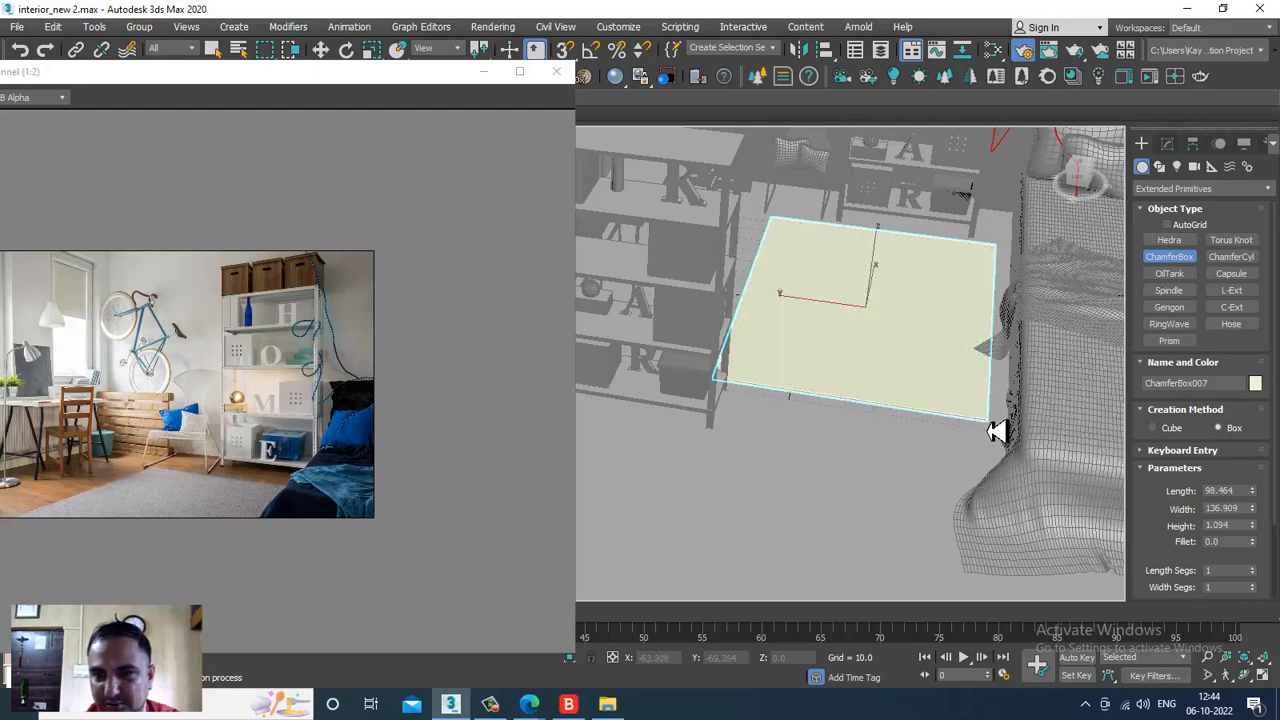
click(995, 431)
key(w)
Reduce the rug's height to 0.514 and set its fillet to 0.283.
alt+middle_drag(990, 424, 880, 351)
scroll(880, 351, up, 3)
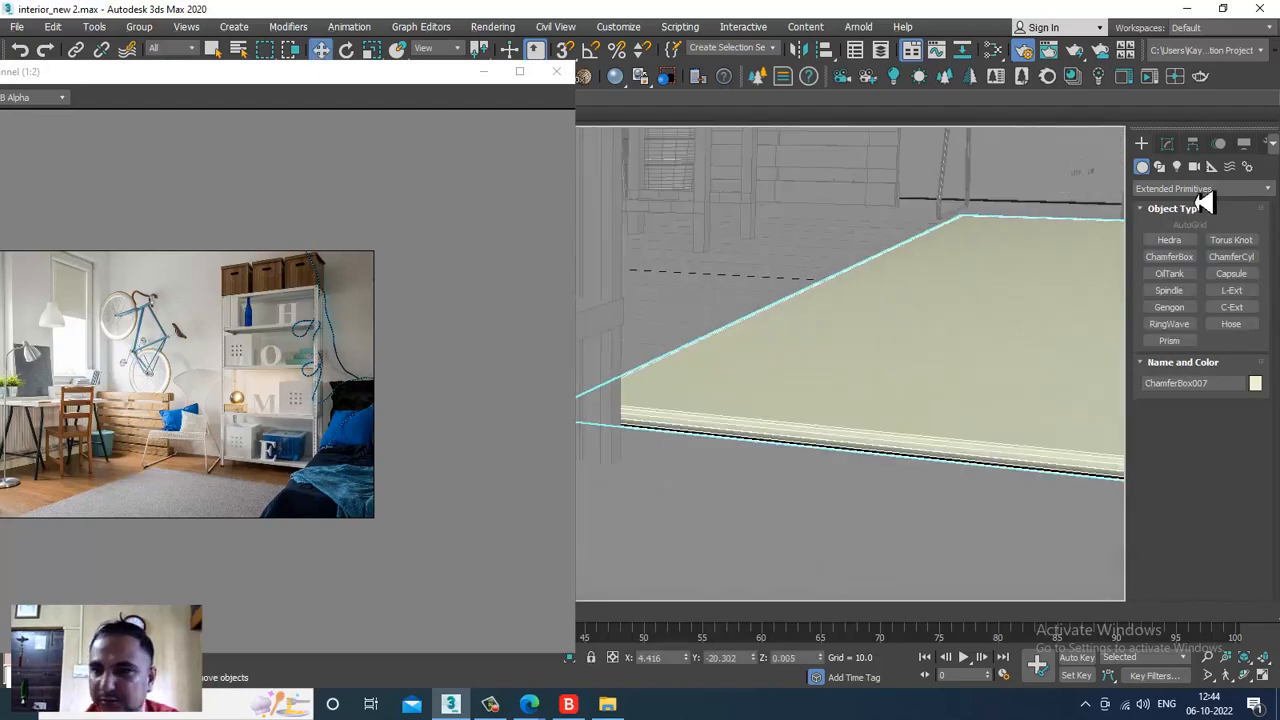
click(1167, 144)
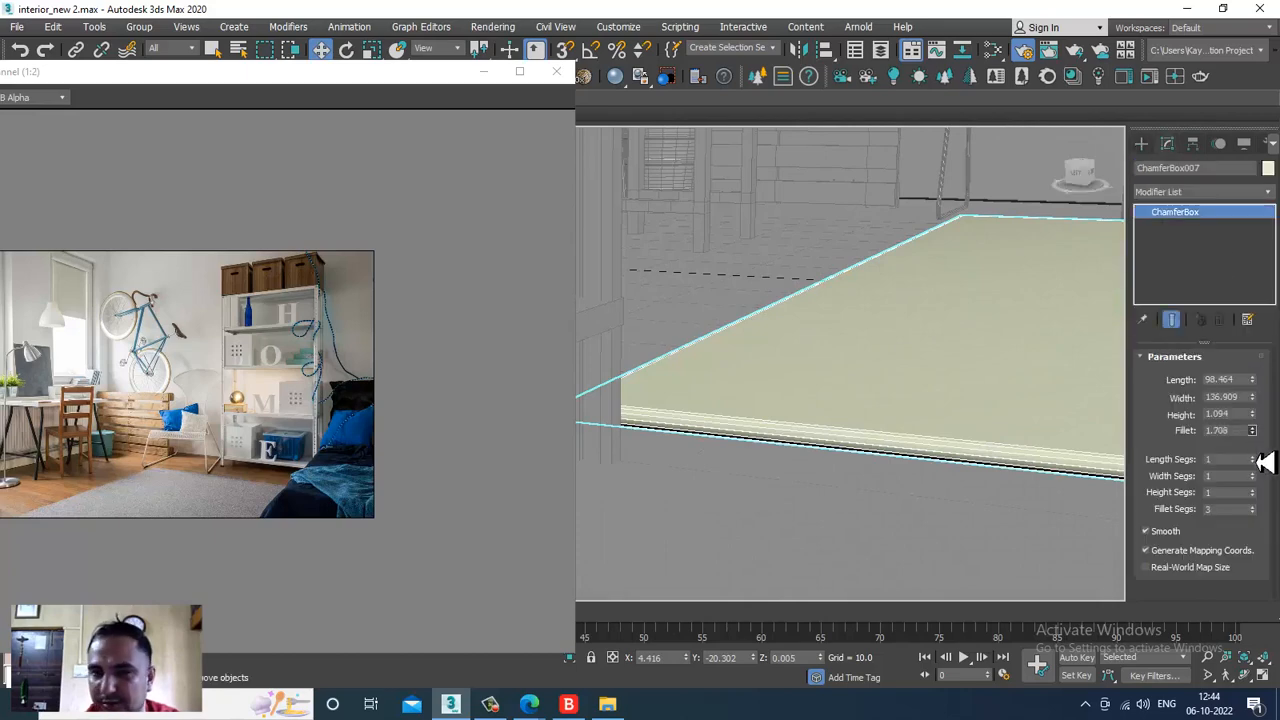
drag(1254, 476, 1260, 493)
drag(1252, 414, 1252, 446)
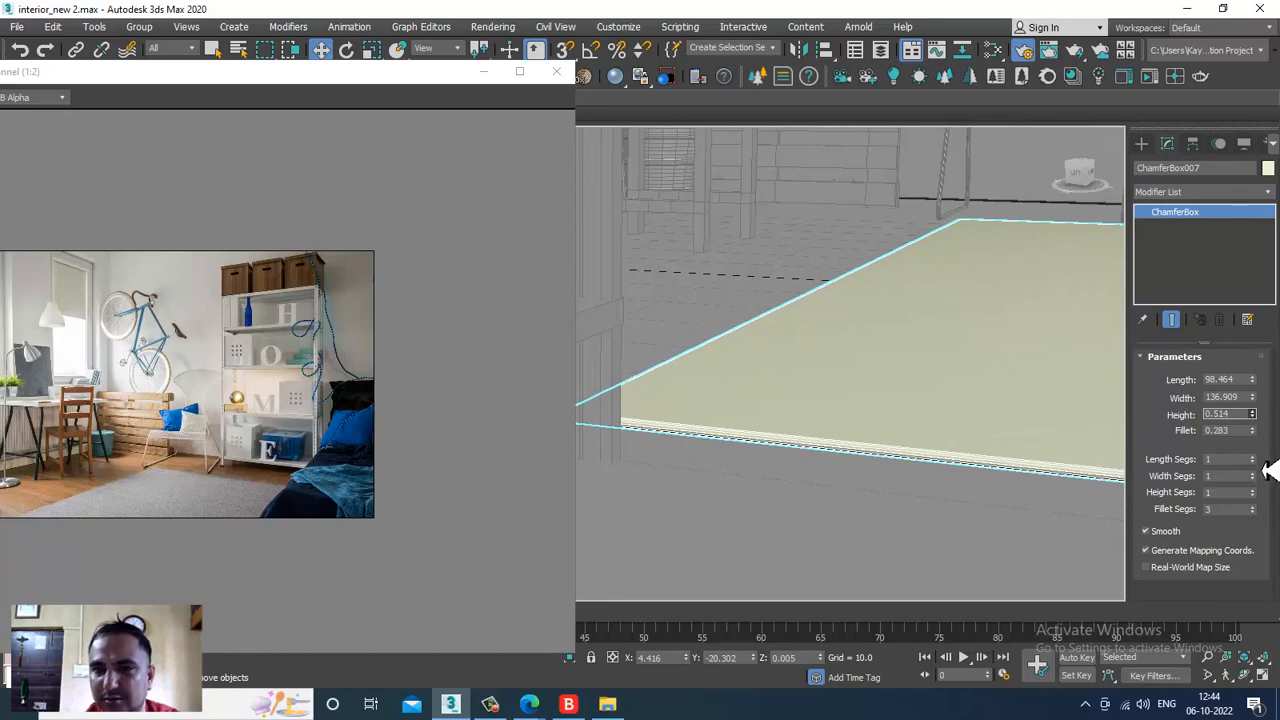
Move the rug along the Y axis to about -24.2 so it extends partly under the bed cover.
alt+middle_drag(1027, 370, 960, 401)
scroll(942, 394, down, 5)
drag(882, 368, 892, 372)
alt+middle_drag(893, 371, 934, 386)
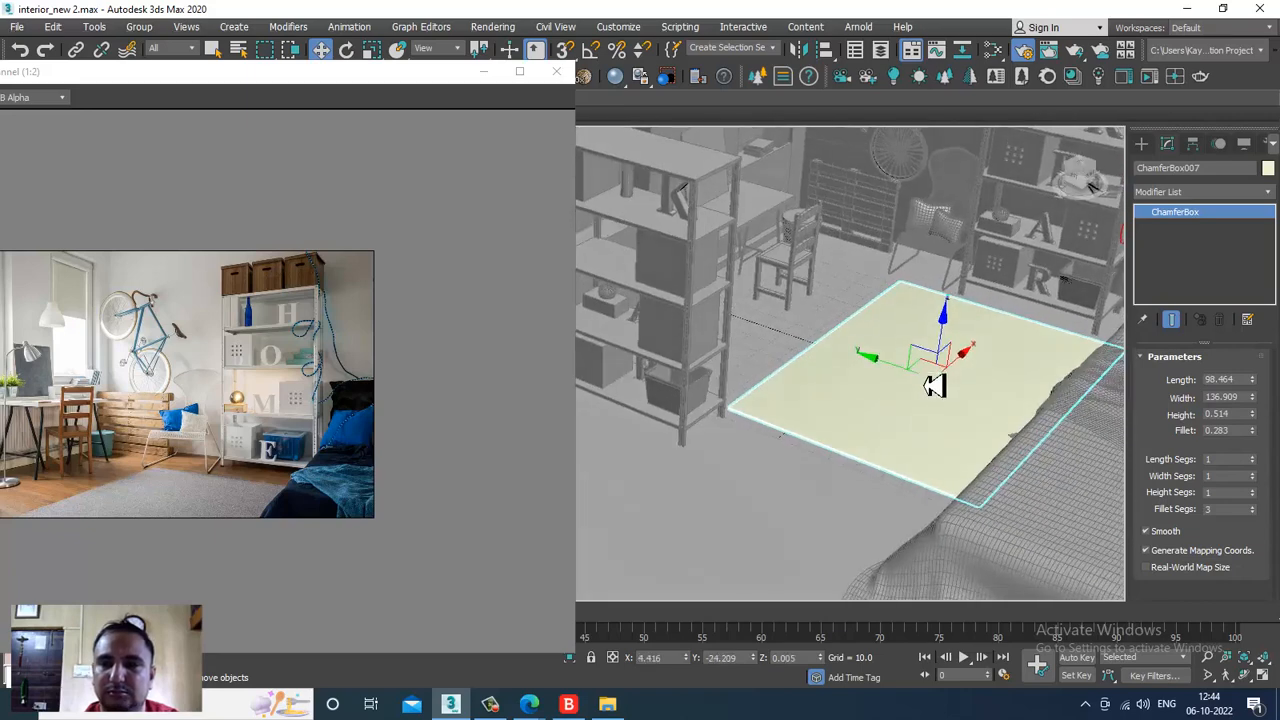
Select the floor plane and create a VRayMtl material named floor in the Slate Material Editor.
scroll(1018, 385, up, 4)
click(686, 326)
scroll(778, 402, up, 2)
alt+middle_drag(778, 402, 810, 388)
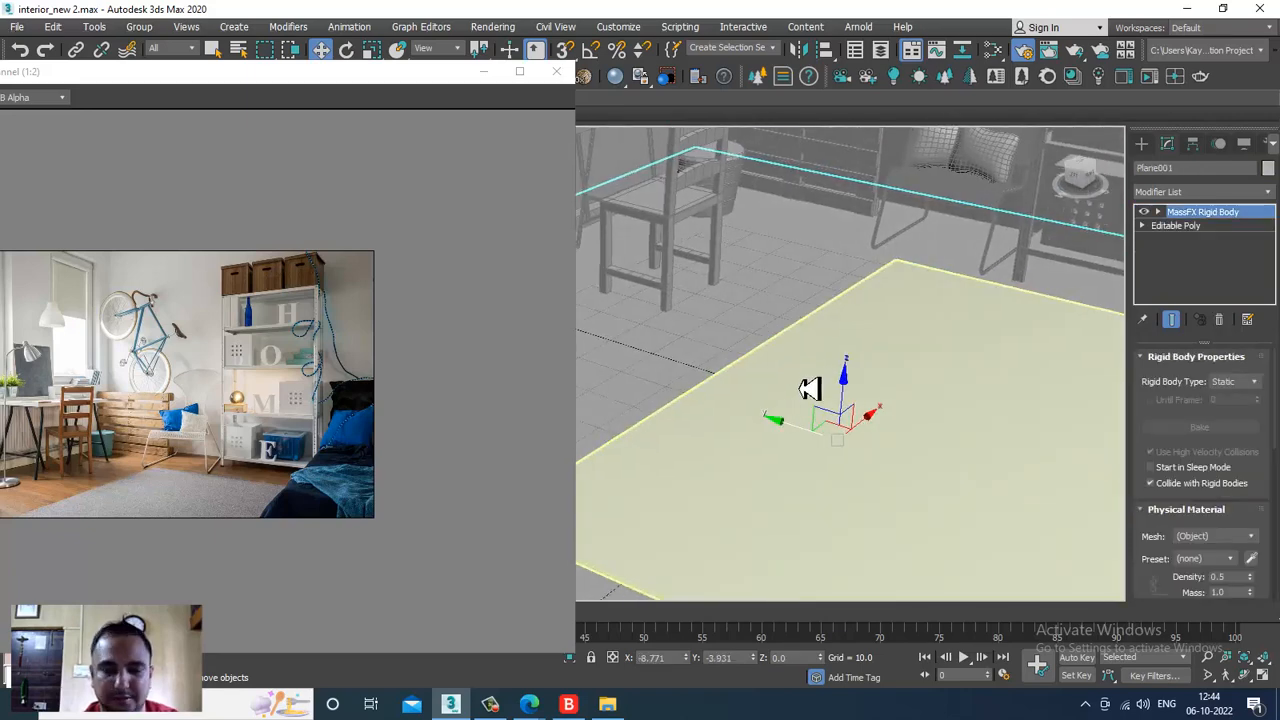
key(m)
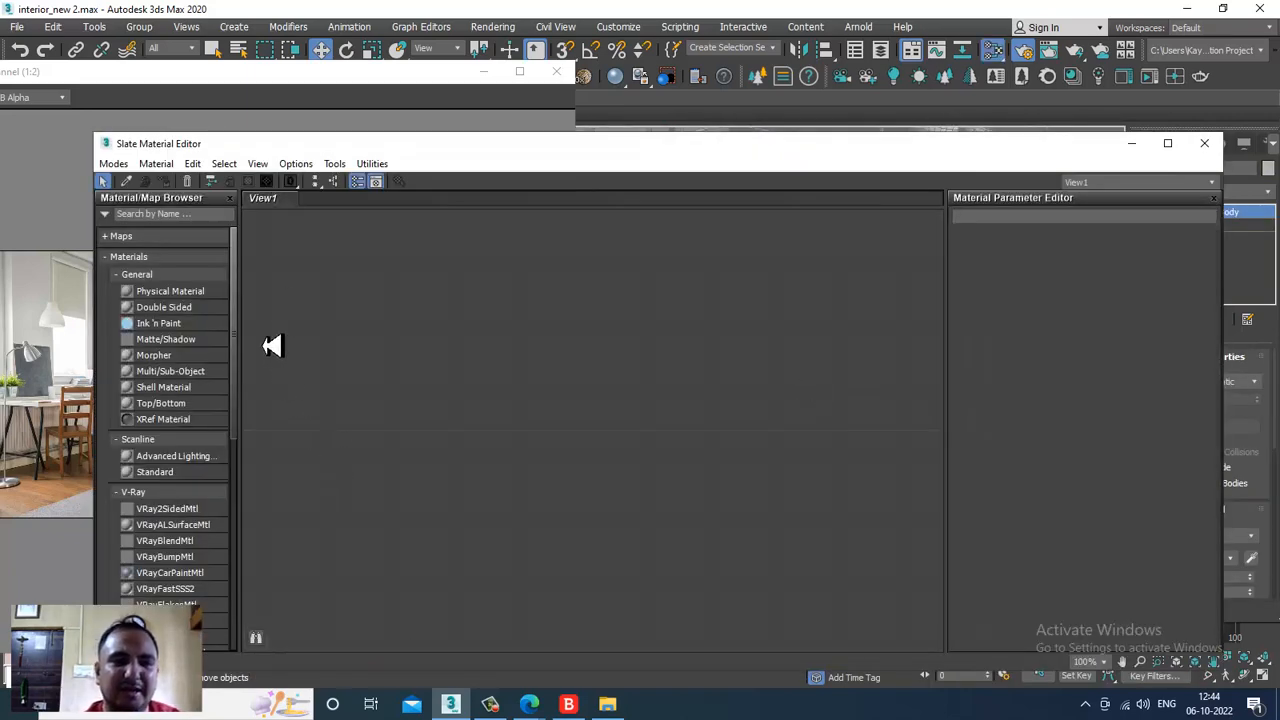
scroll(243, 455, down, 5)
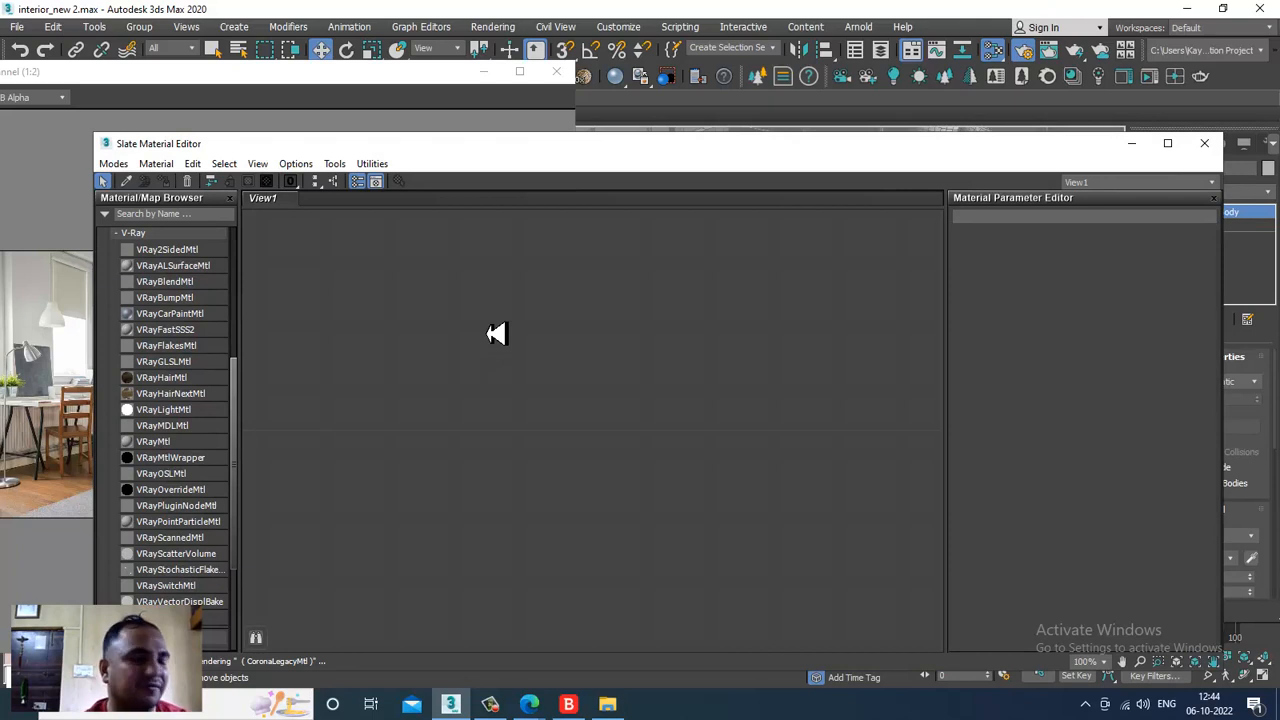
drag(497, 333, 497, 333)
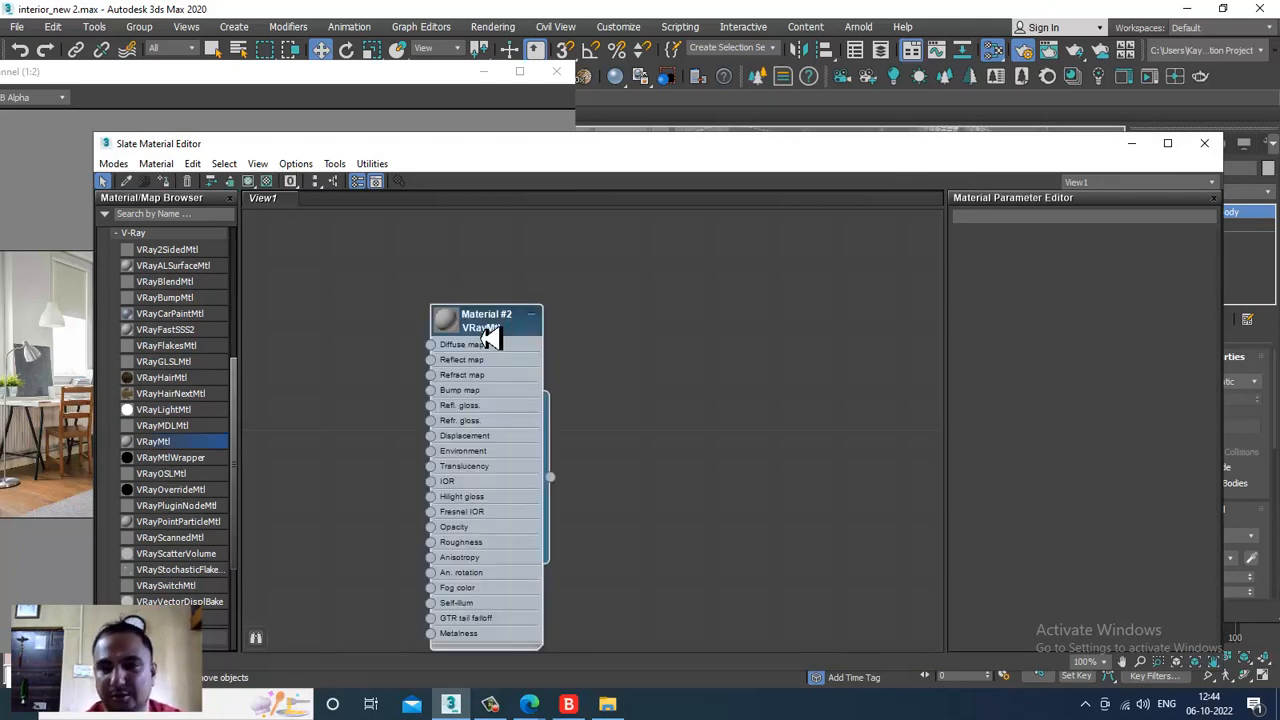
double_click(490, 338)
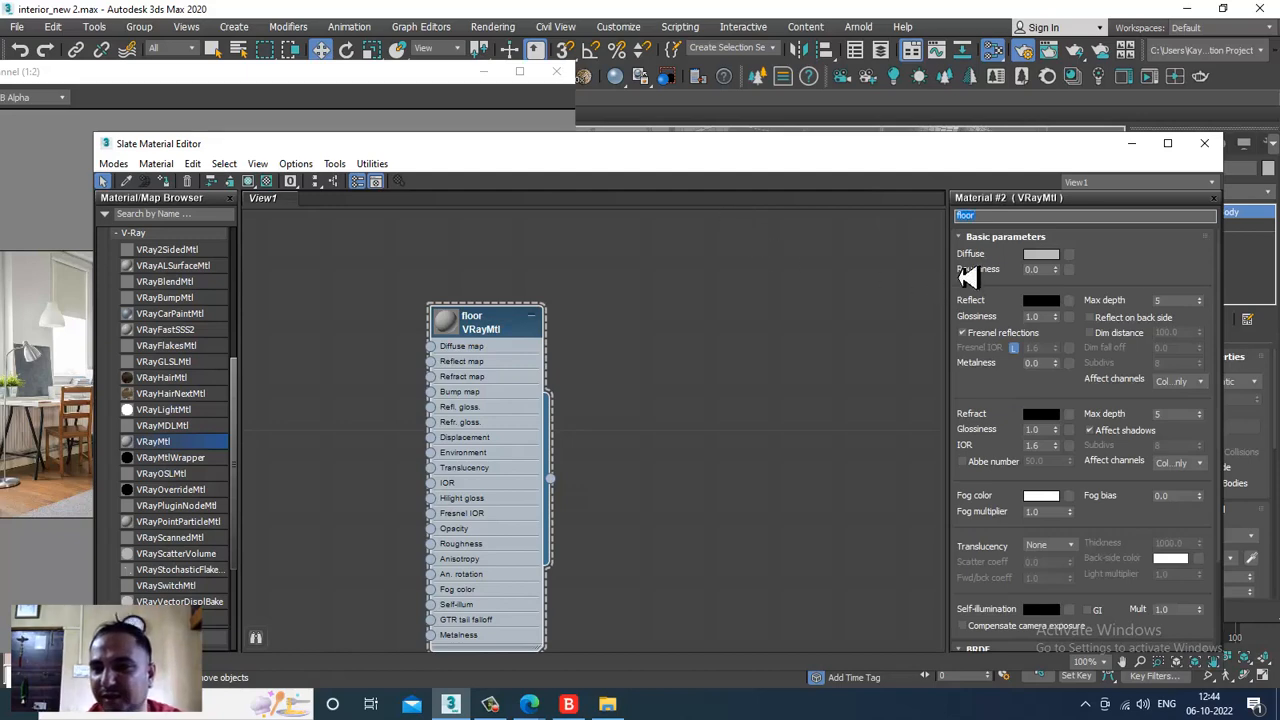
Load the 15245149-sunset-teak-multi_1000.jpg image from the Texture folder as a Bitmap in the floor material's diffuse map.
click(1069, 255)
click(482, 134)
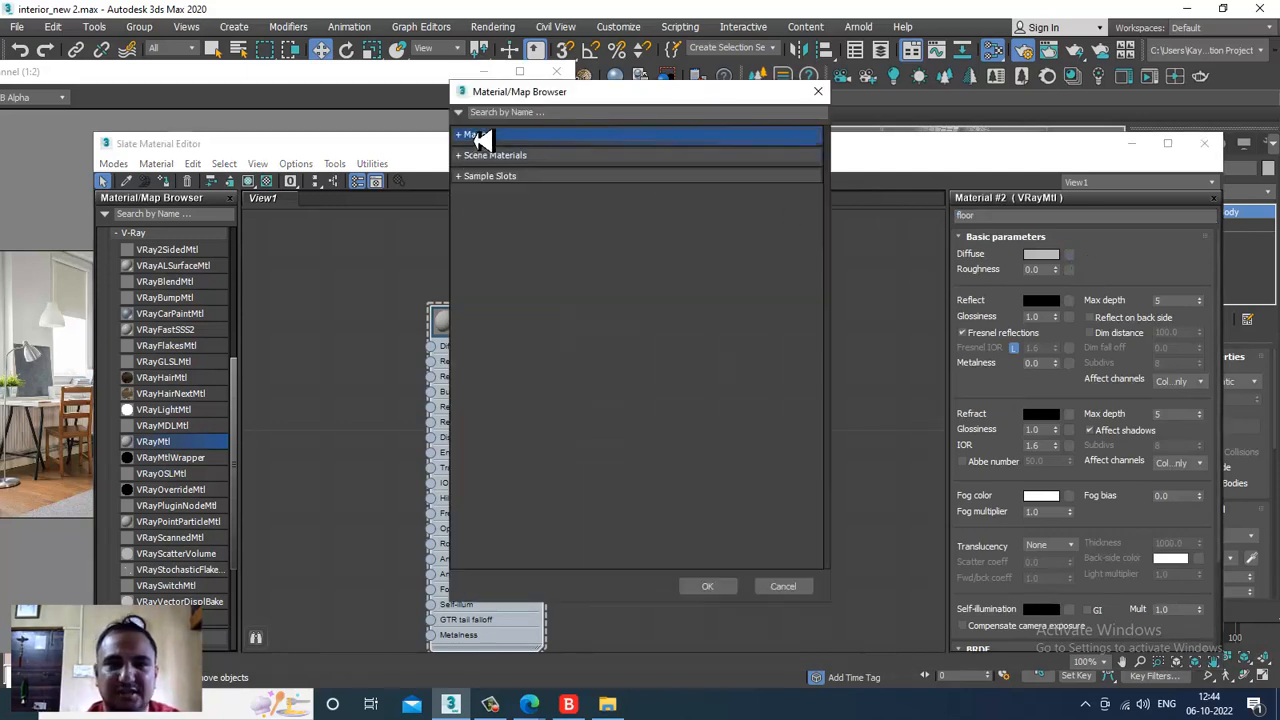
click(508, 180)
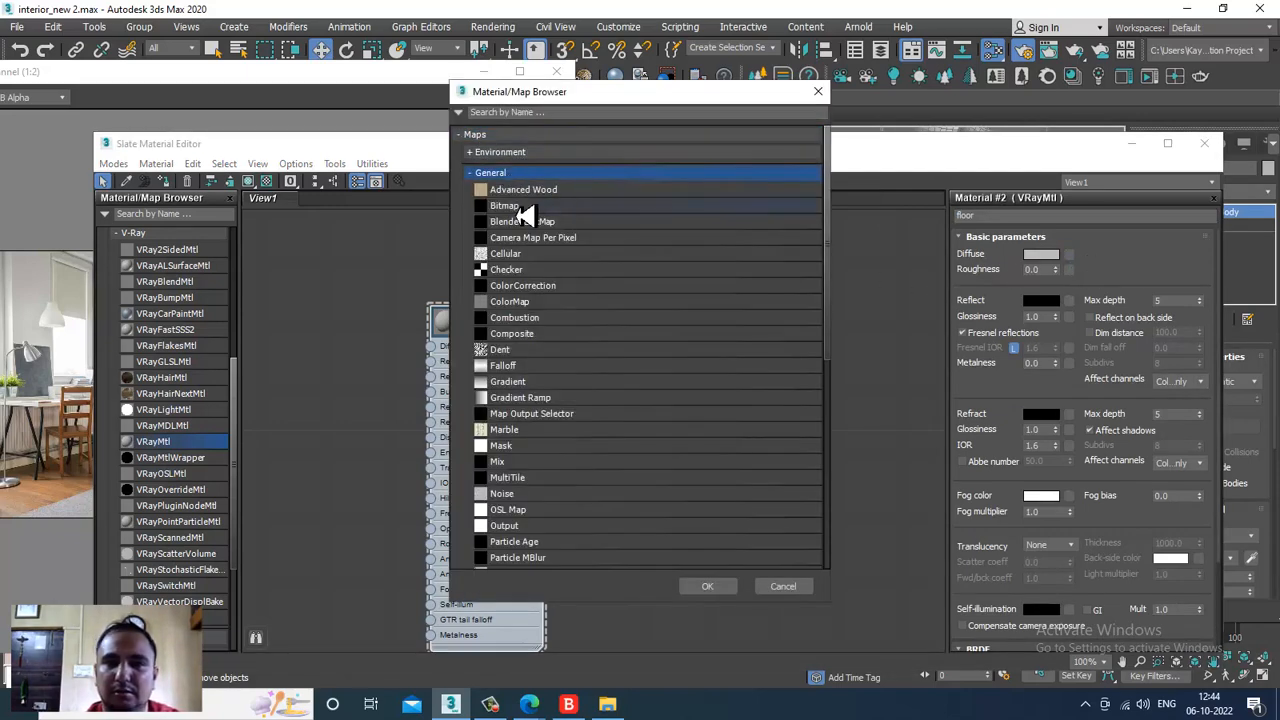
double_click(528, 205)
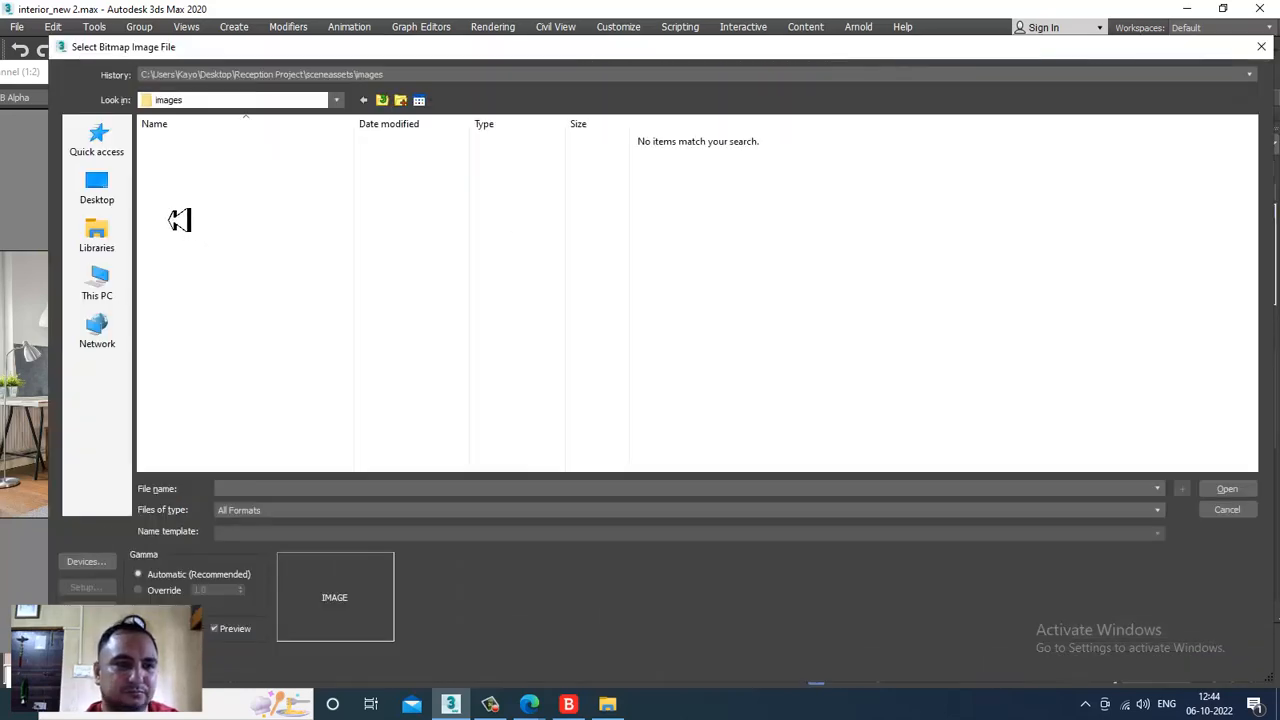
click(121, 295)
double_click(421, 277)
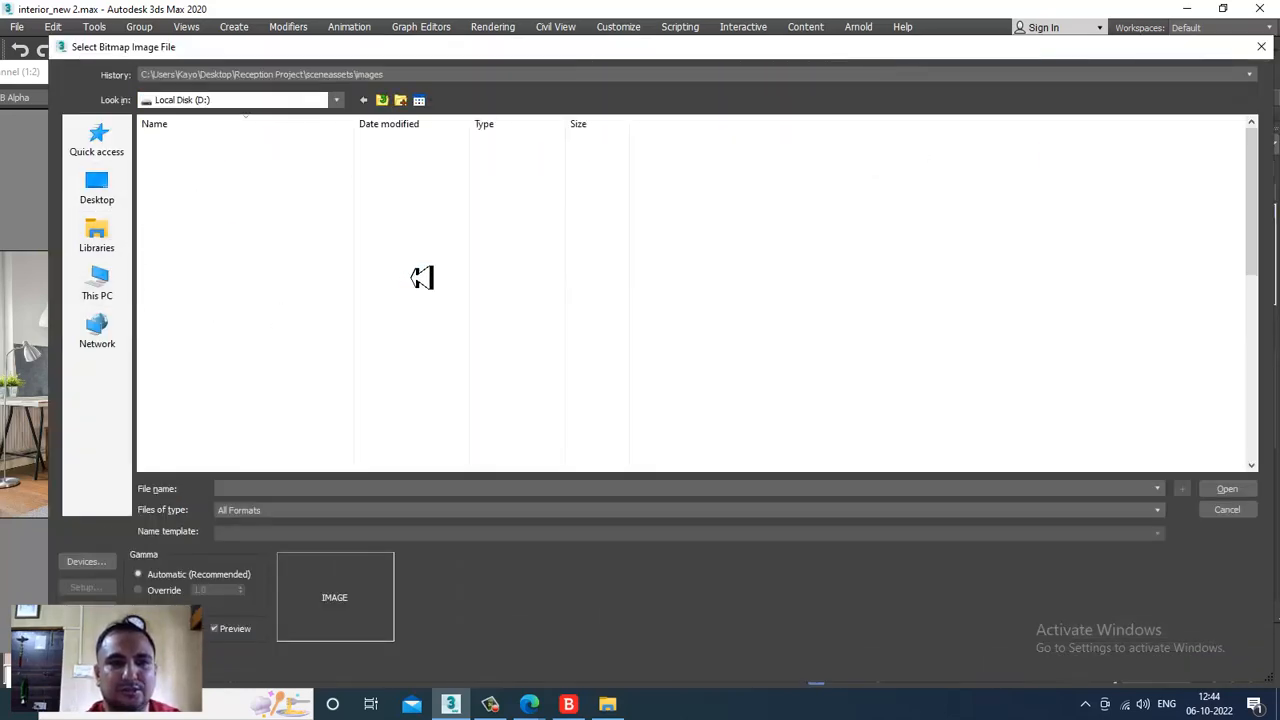
double_click(229, 246)
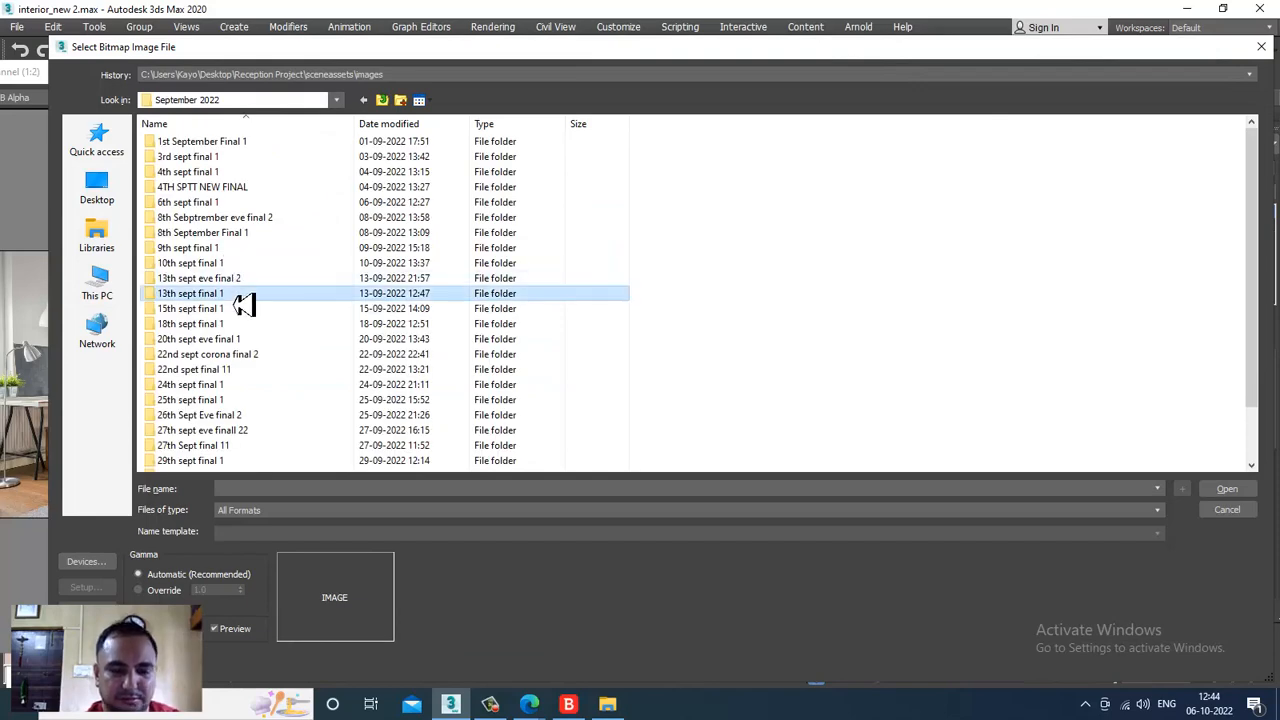
scroll(245, 305, down, 3)
double_click(245, 425)
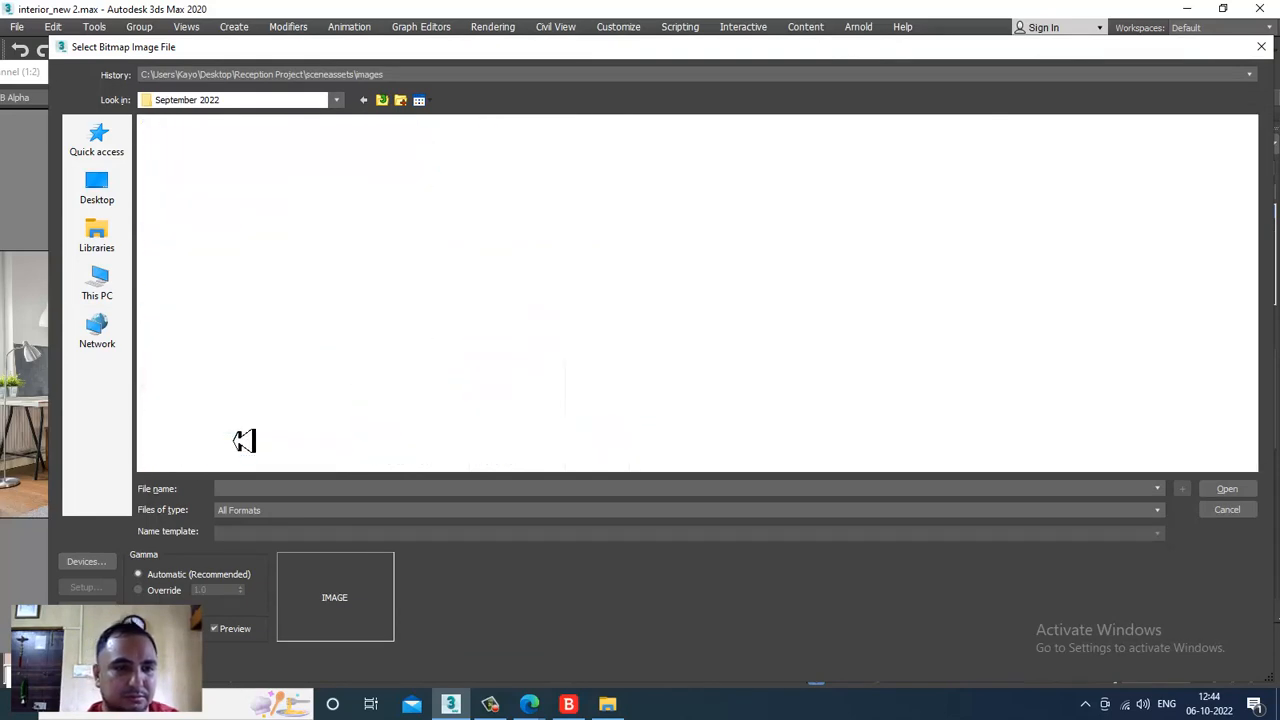
double_click(199, 210)
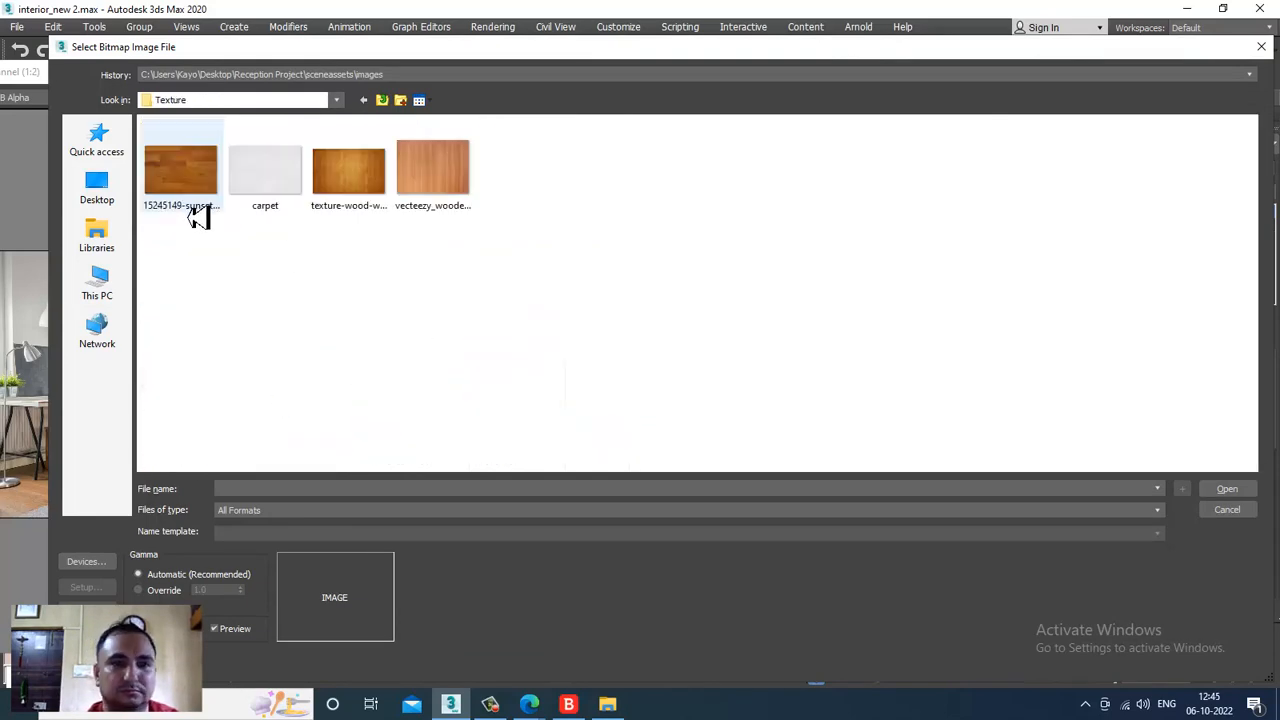
double_click(163, 189)
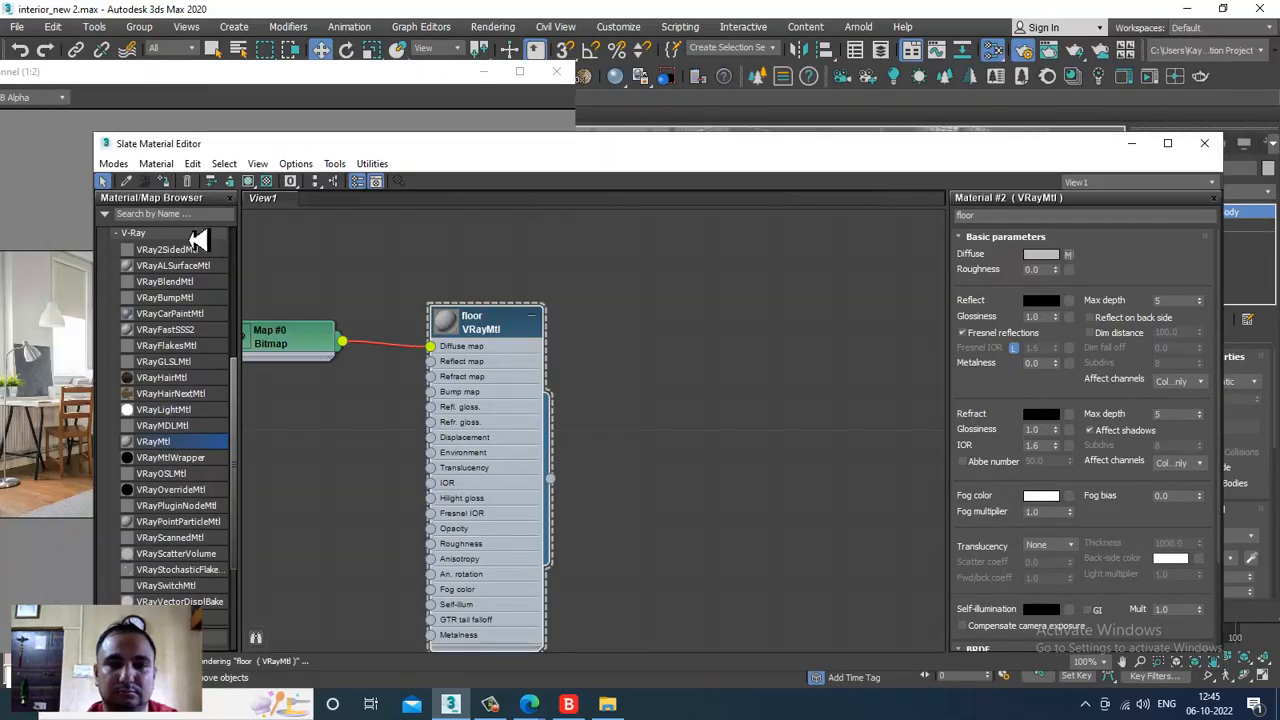
Set the floor material's reflection color to a grey with value 97.
click(1041, 301)
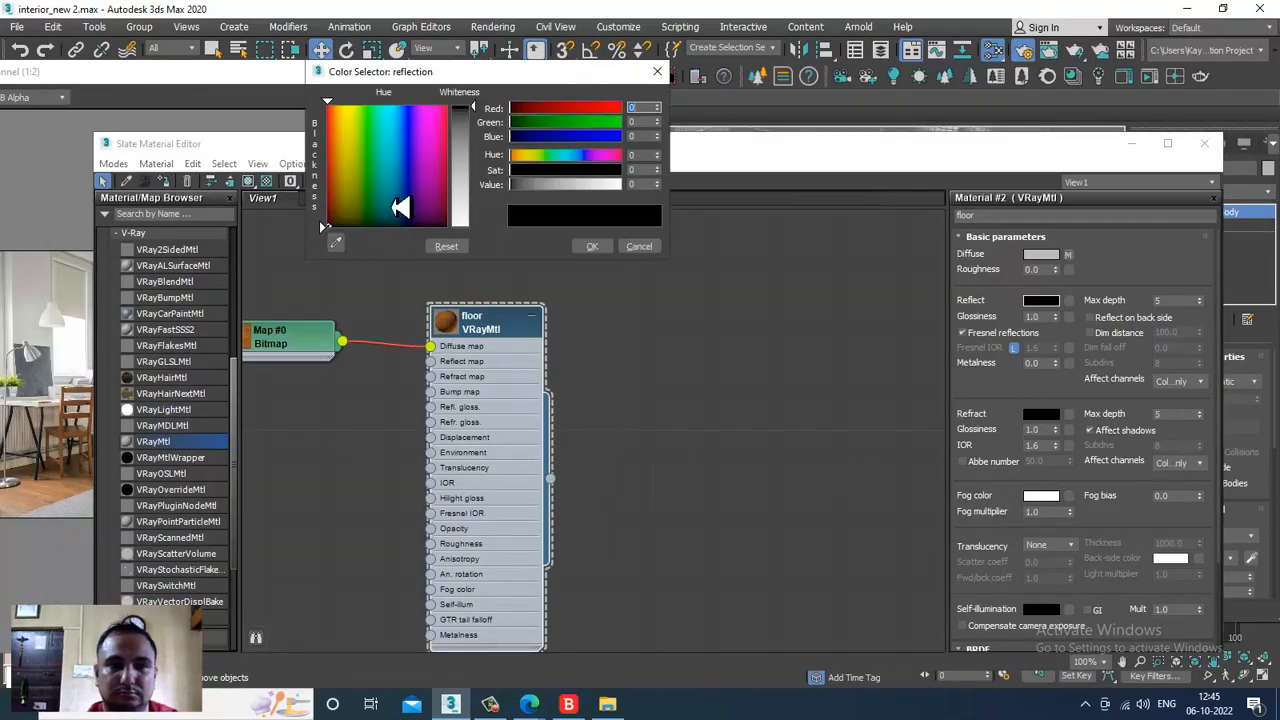
mouse_move(487, 137)
mouse_down()
mouse_move(486, 124)
mouse_move(486, 152)
mouse_up()
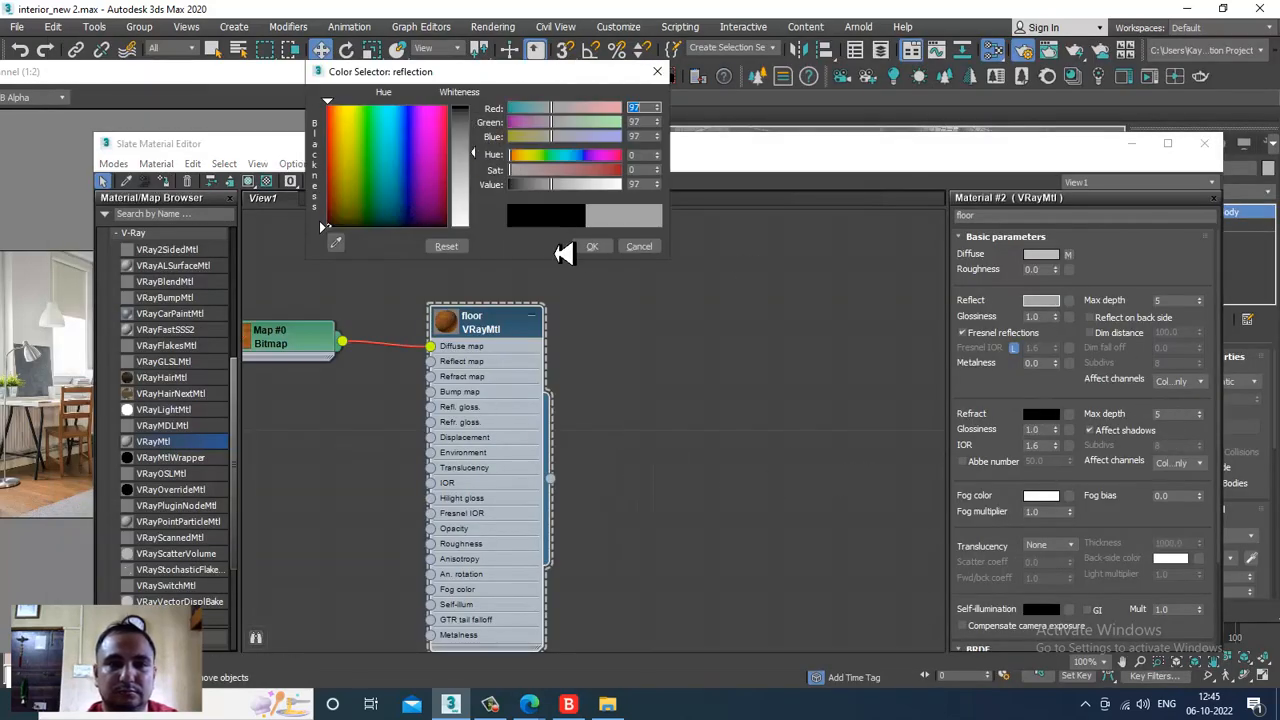
click(592, 246)
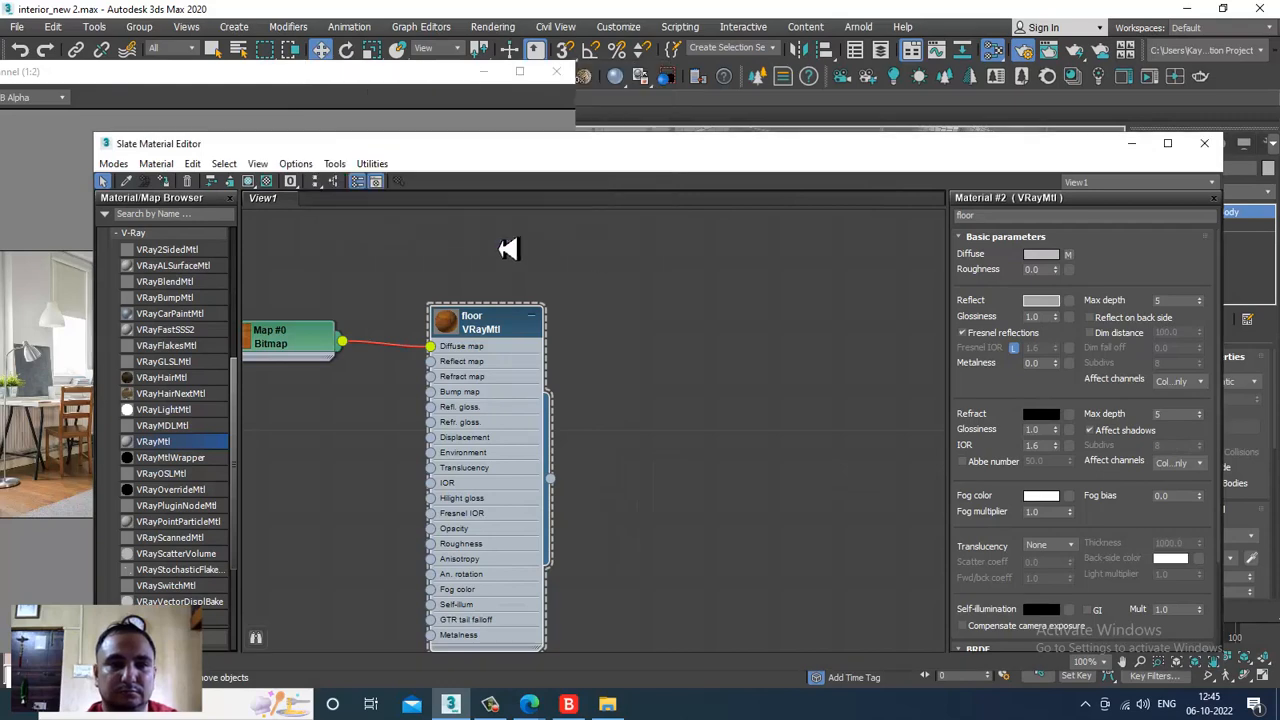
Apply the floor material to the floor plane, display its texture in the viewport and inspect the wood pattern up close.
click(249, 183)
click(1132, 144)
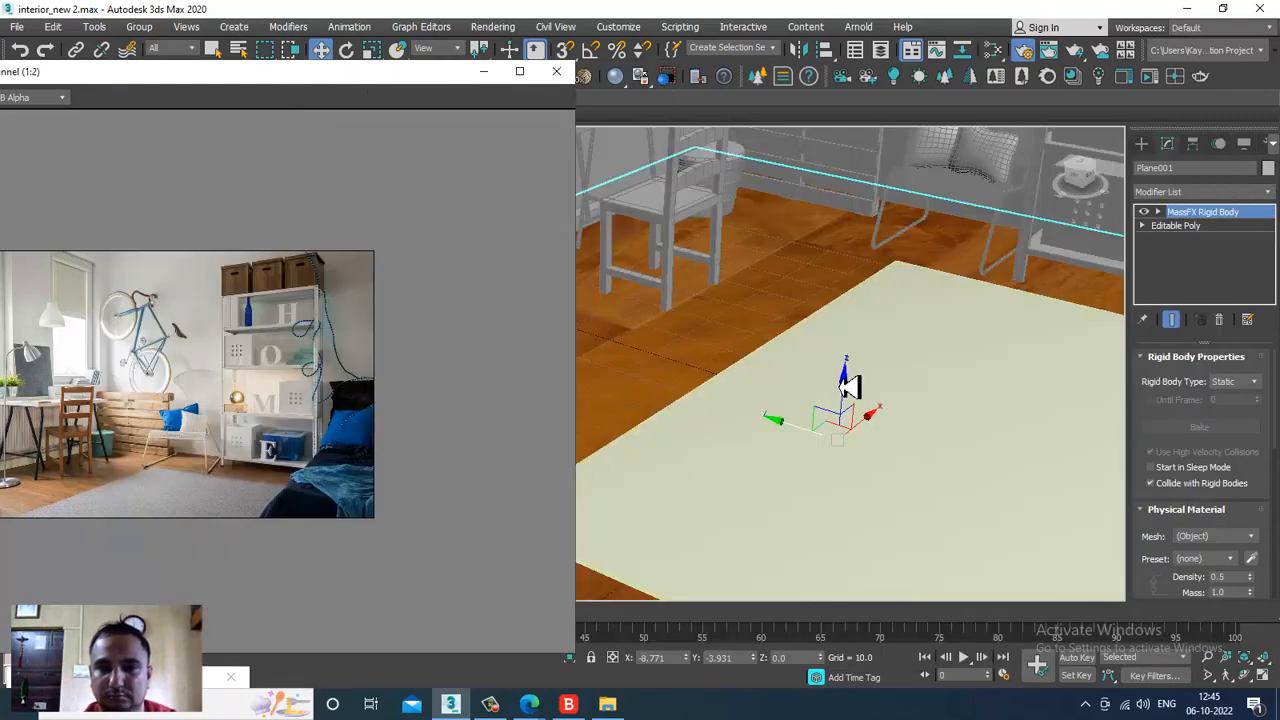
mouse_move(843, 386)
alt+middle_down()
mouse_move(937, 334)
mouse_move(843, 367)
alt+middle_up()
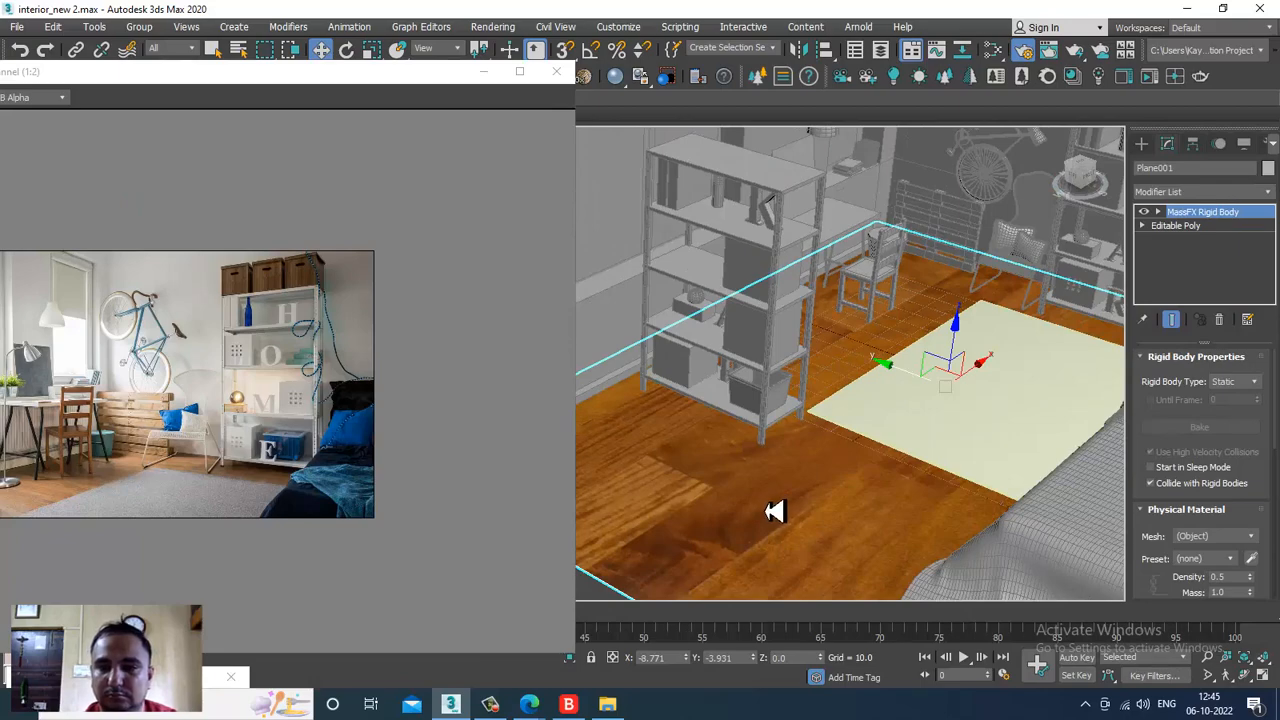
scroll(774, 511, down, 3)
scroll(770, 491, up, 5)
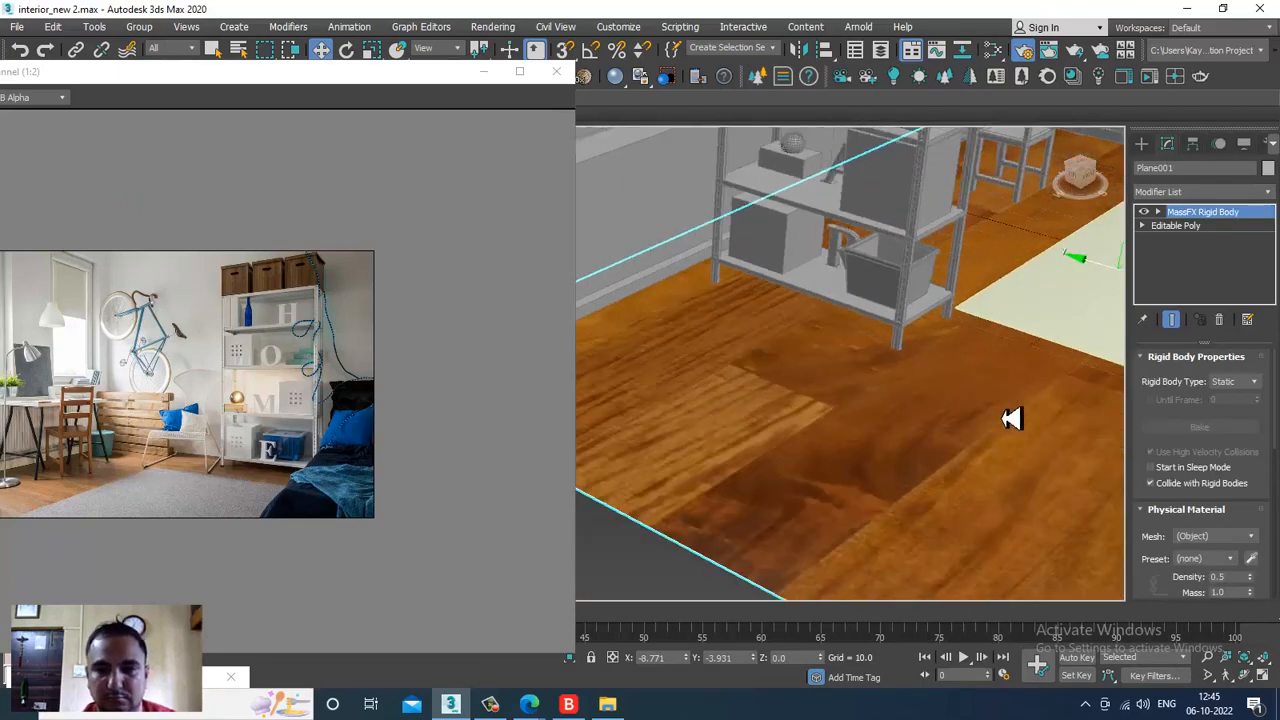
Open the bitmap settings of the floor material's diffuse map and place the material editor clear of the textured floor.
key(m)
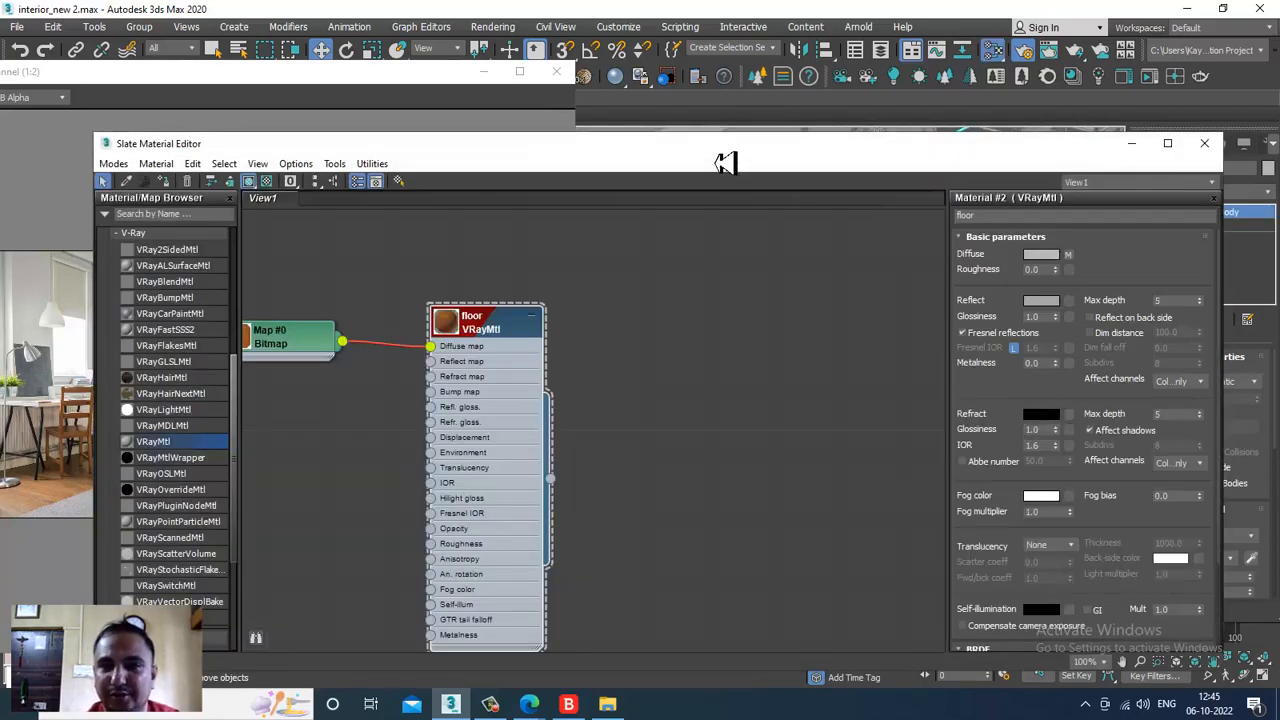
drag(725, 163, 575, 380)
click(908, 472)
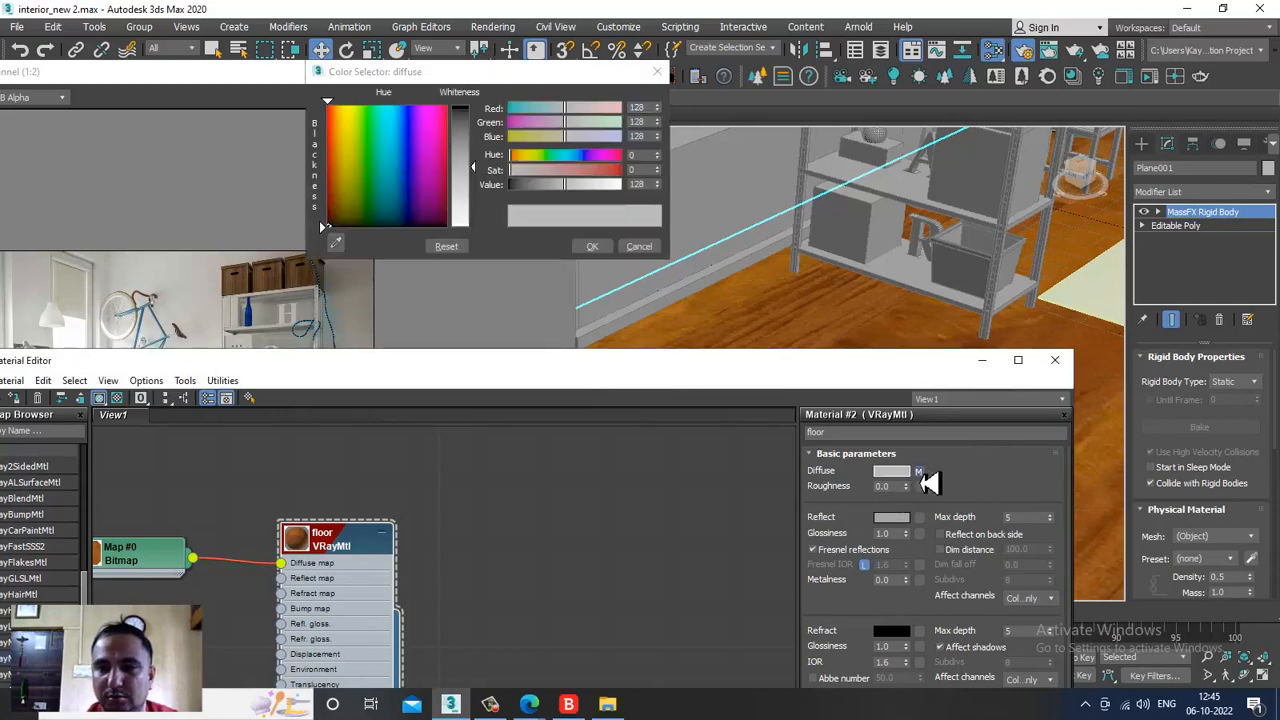
click(919, 471)
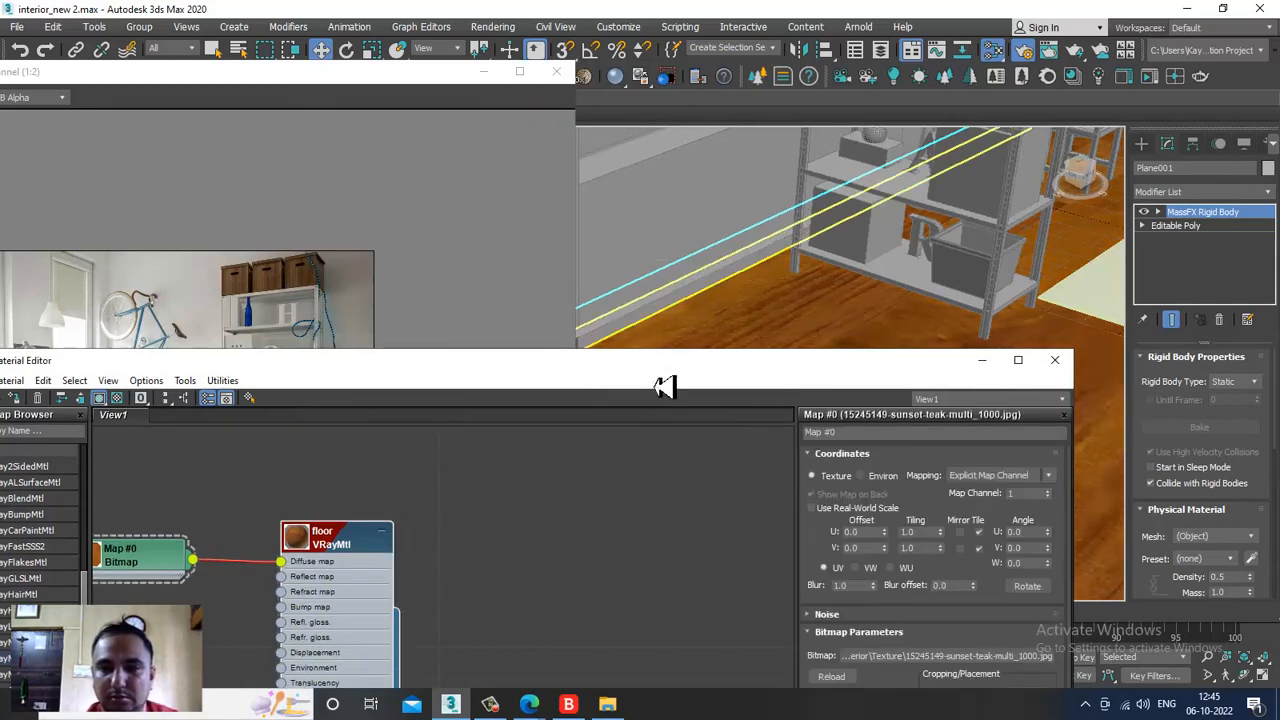
drag(662, 375, 353, 154)
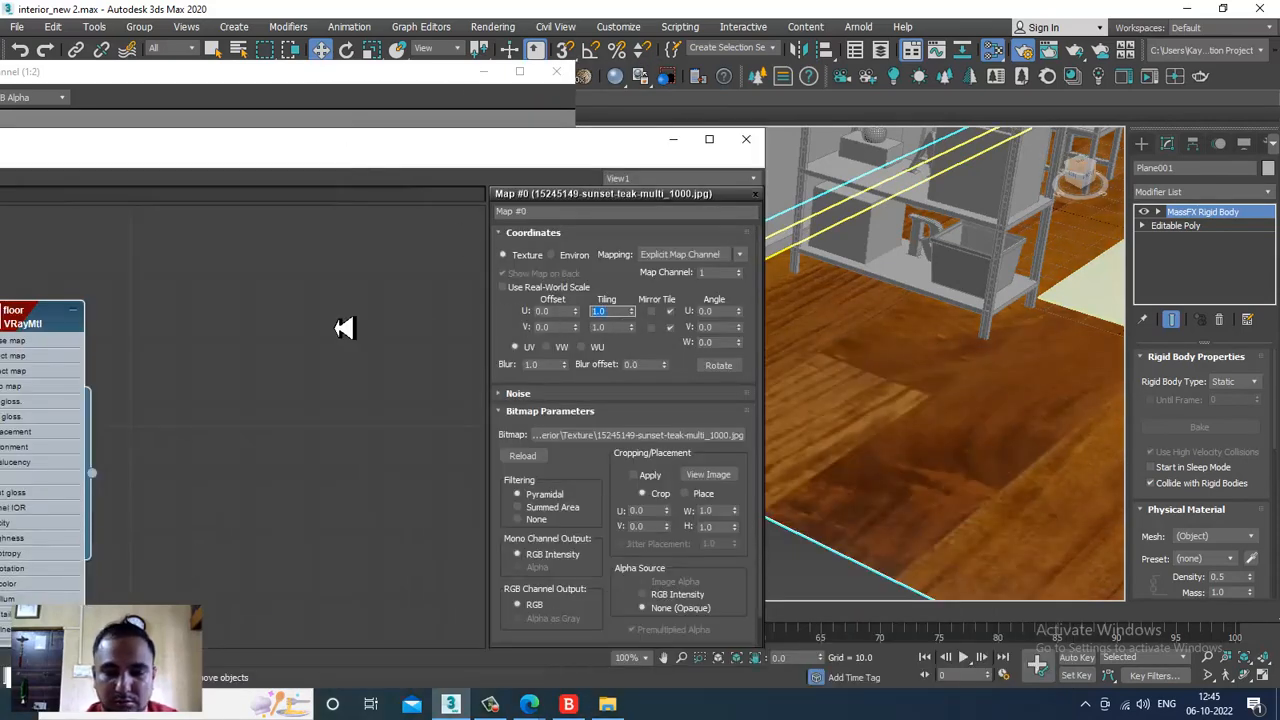
Set the wood bitmap's U and V tiling to 4.0 and check the plank size on the floor.
text(3)
key(Tab)
text(3)
key(Return)
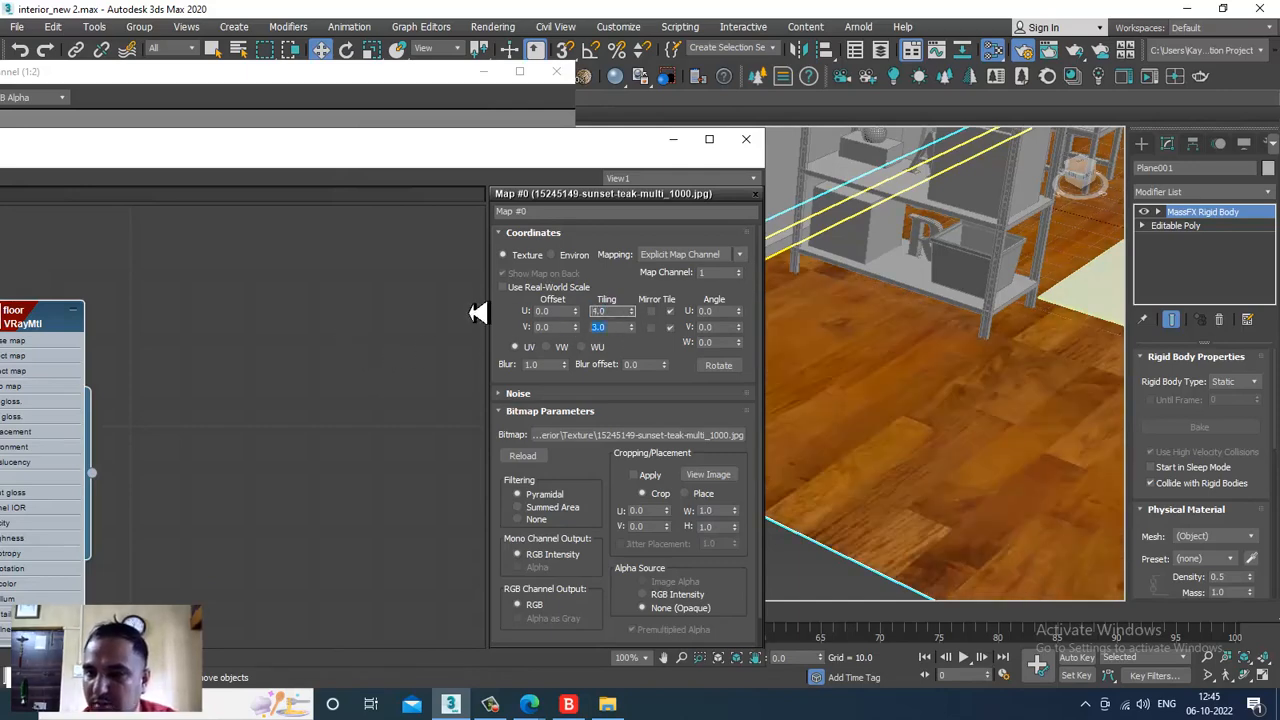
key(Tab)
text(4)
key(Return)
middle_drag(1055, 392, 884, 451)
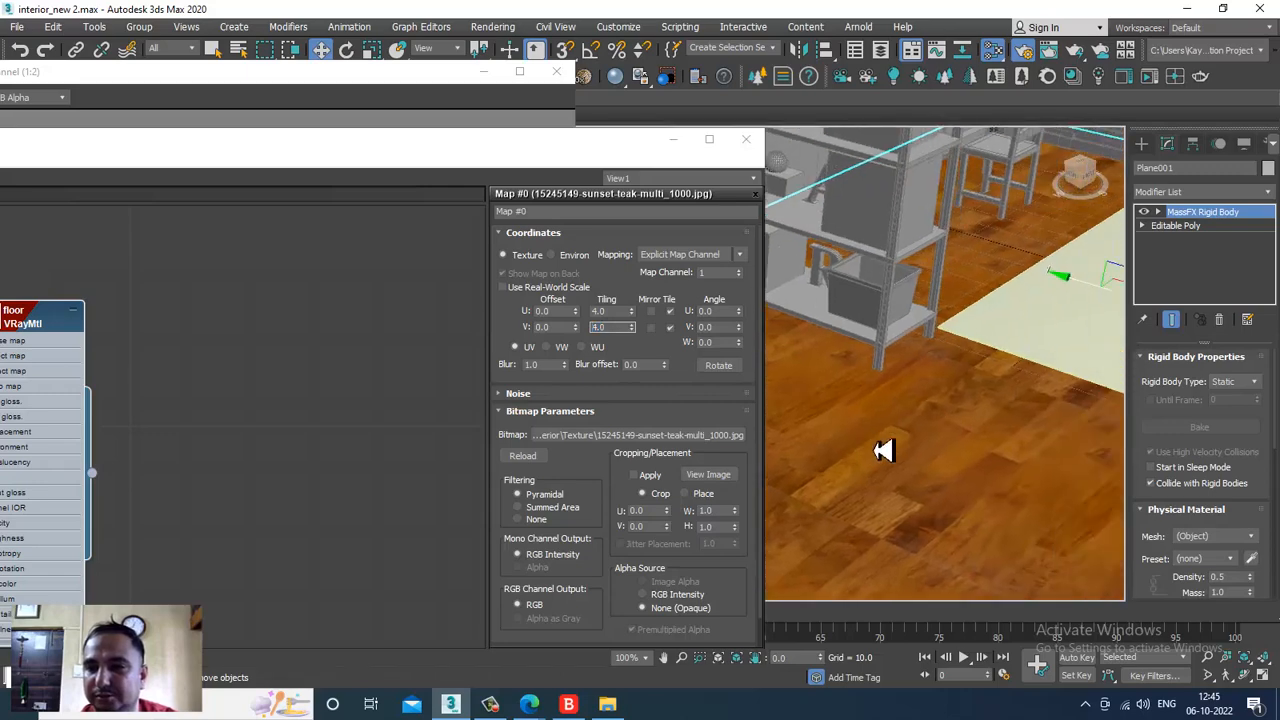
middle_drag(1057, 346, 906, 455)
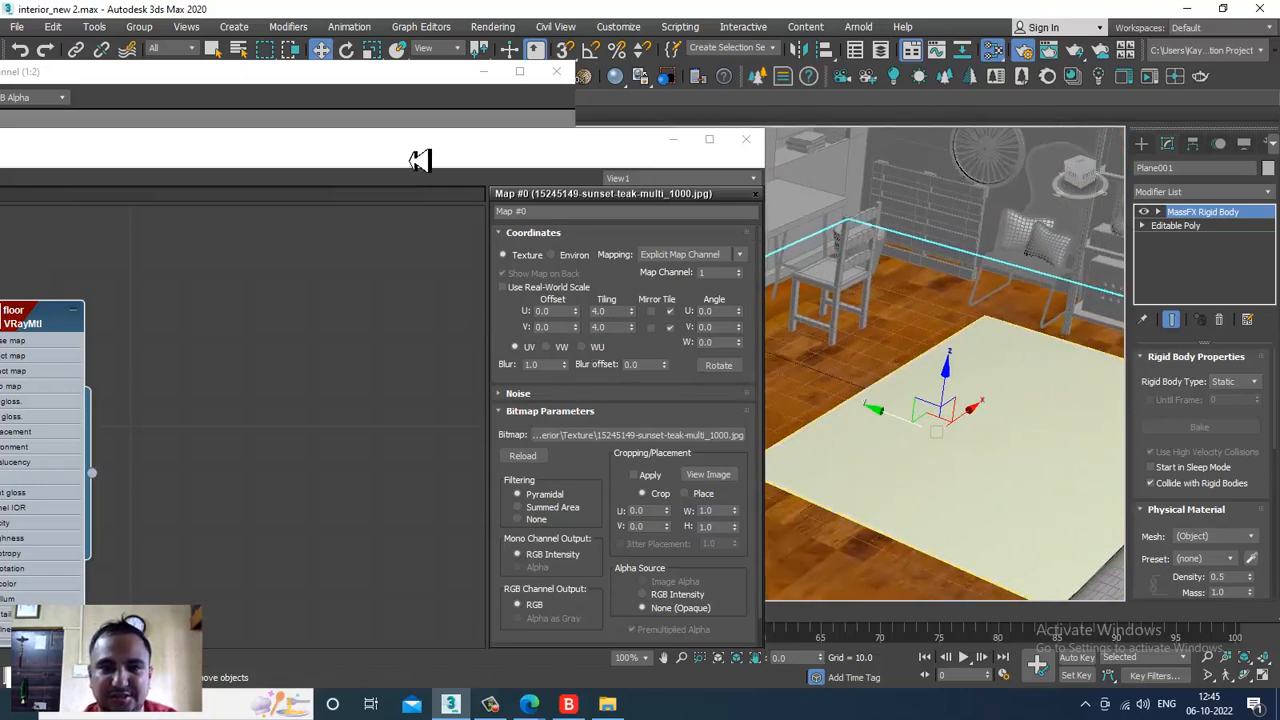
Change the floor material's reflection color to a lighter grey and put the material editor away.
drag(420, 160, 977, 194)
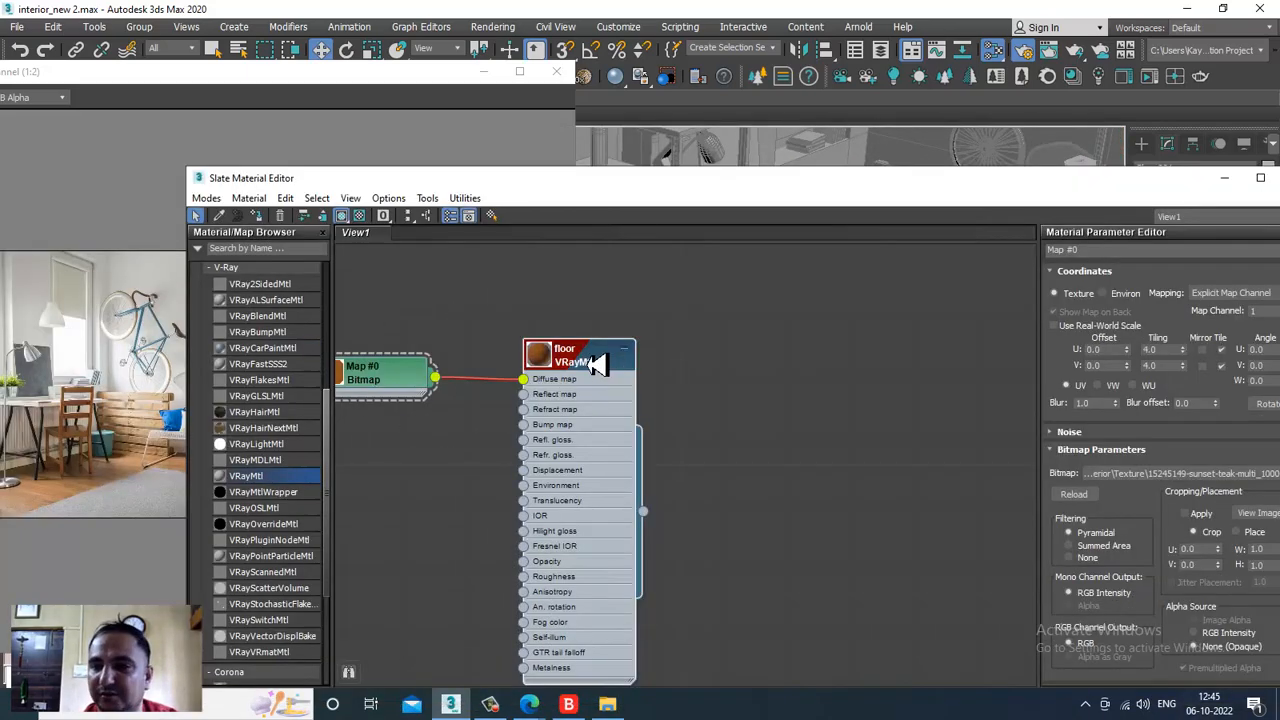
double_click(612, 362)
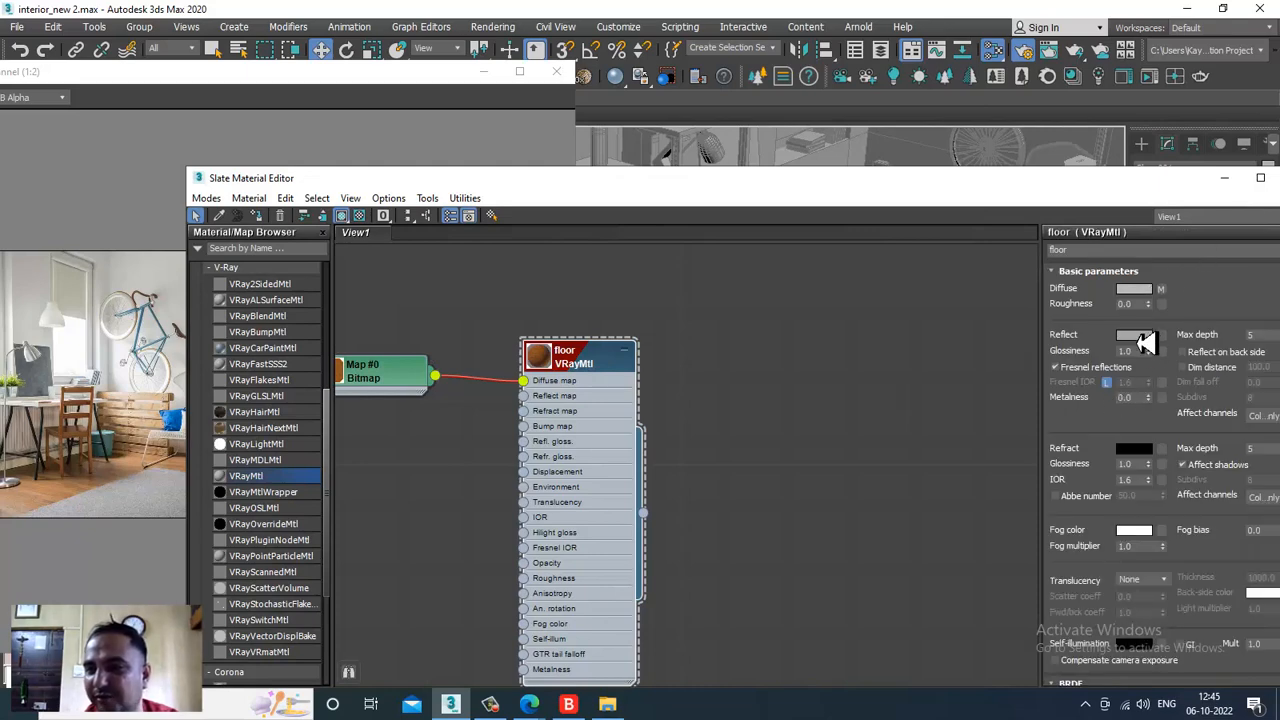
click(1137, 336)
drag(482, 172, 486, 183)
click(592, 246)
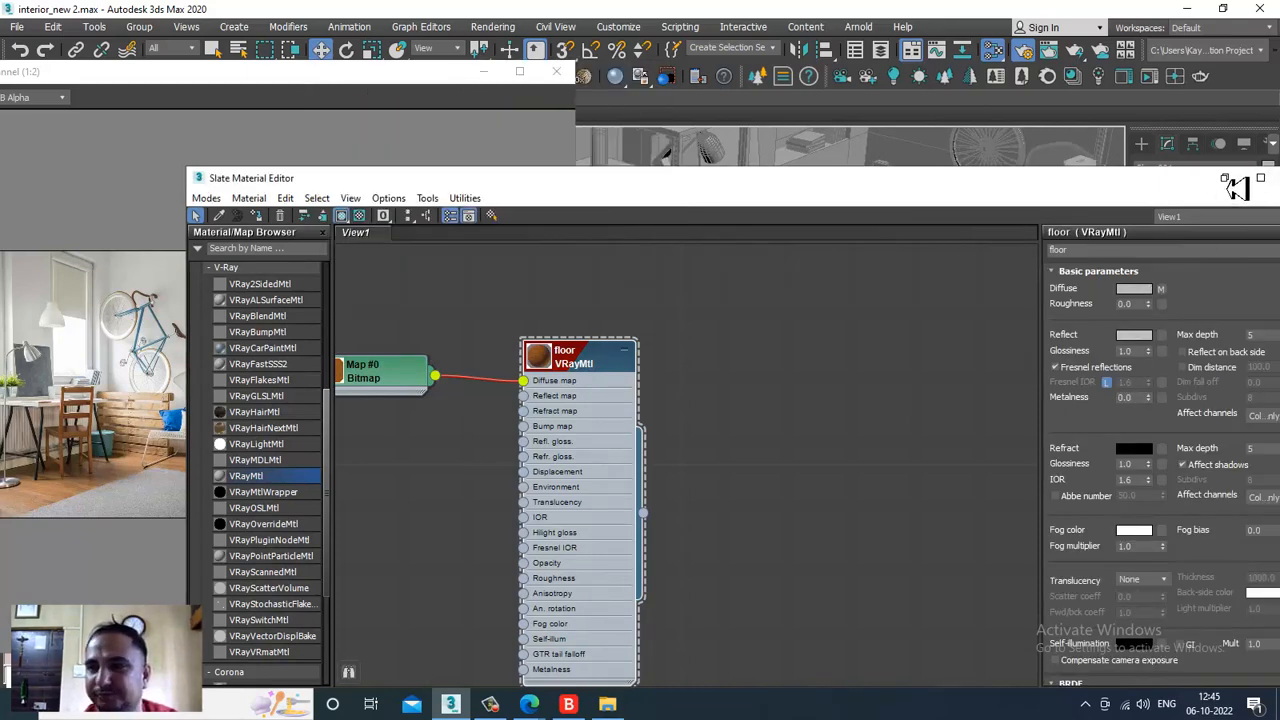
click(1228, 182)
middle_drag(960, 345, 853, 418)
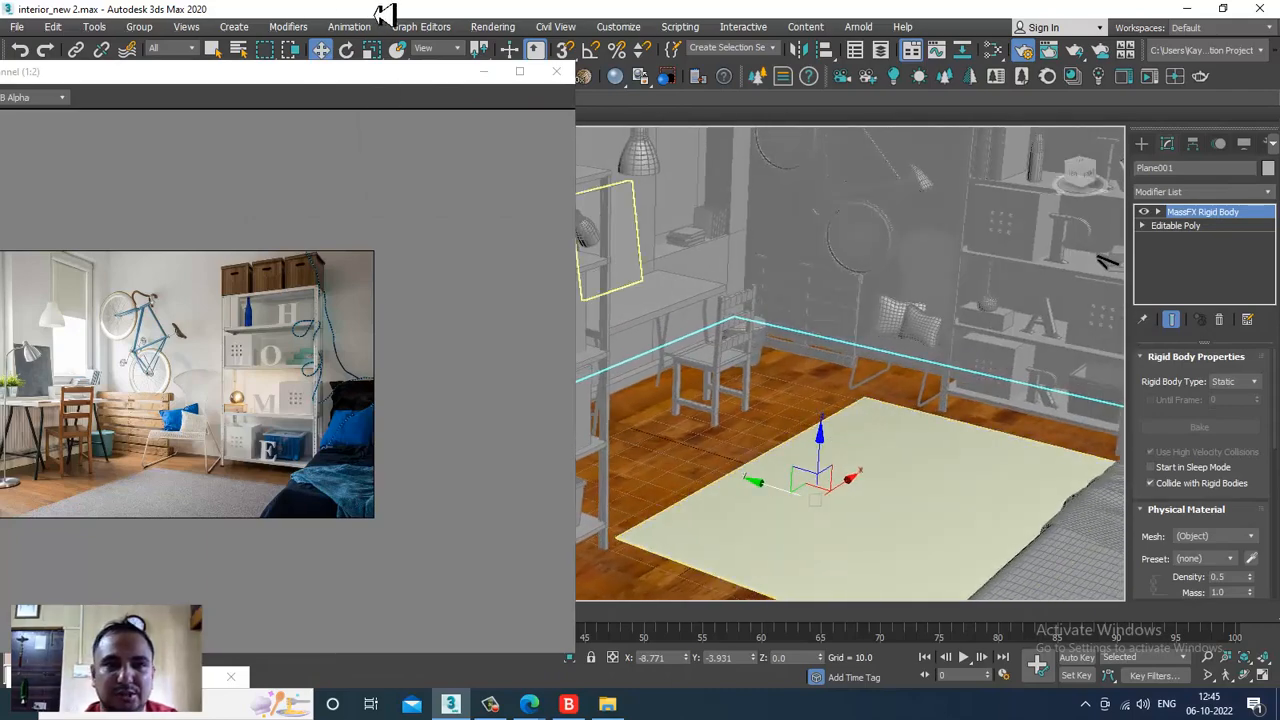
Set the scene's environment background color to white (255, 255, 255).
click(493, 26)
click(640, 220)
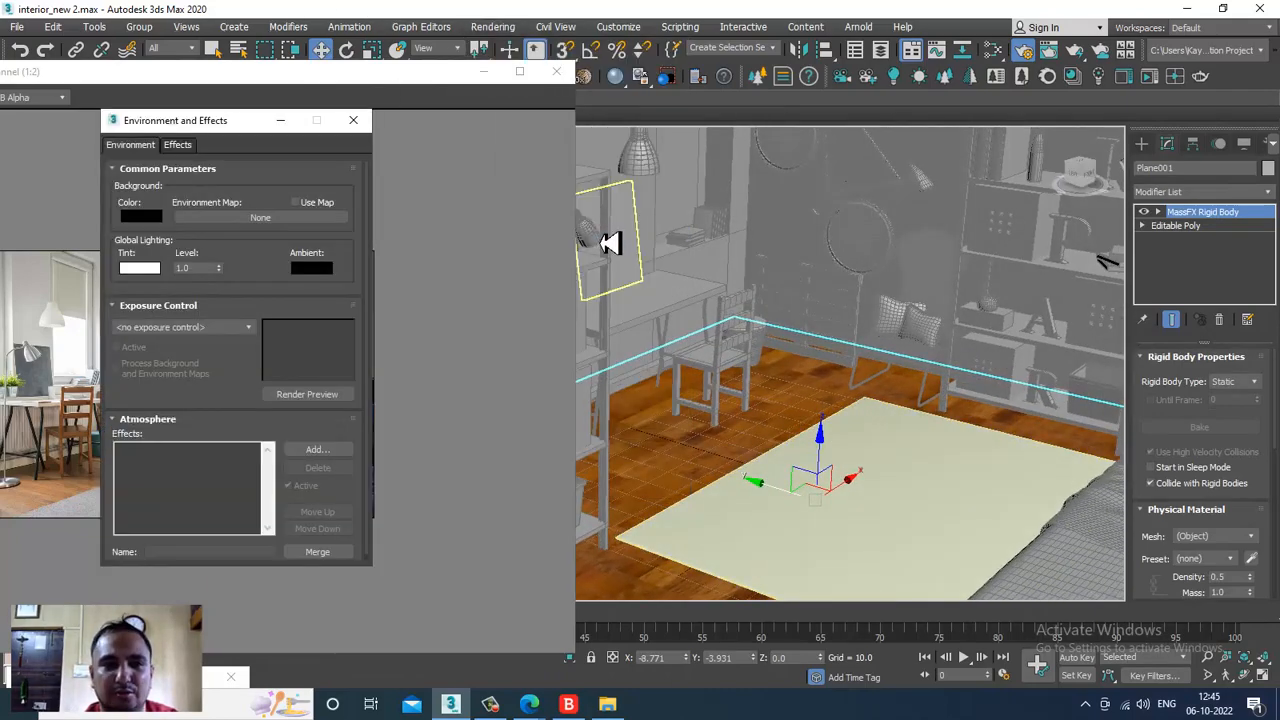
click(150, 228)
drag(491, 194, 491, 249)
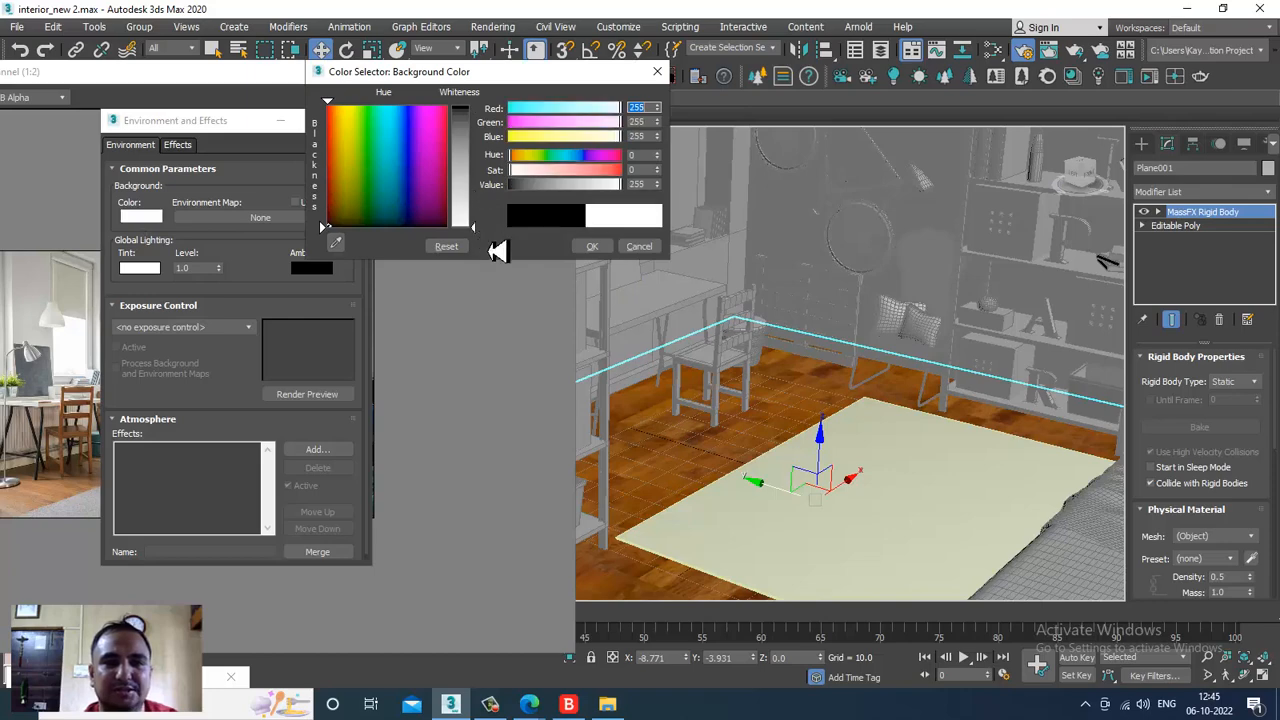
click(594, 250)
click(353, 120)
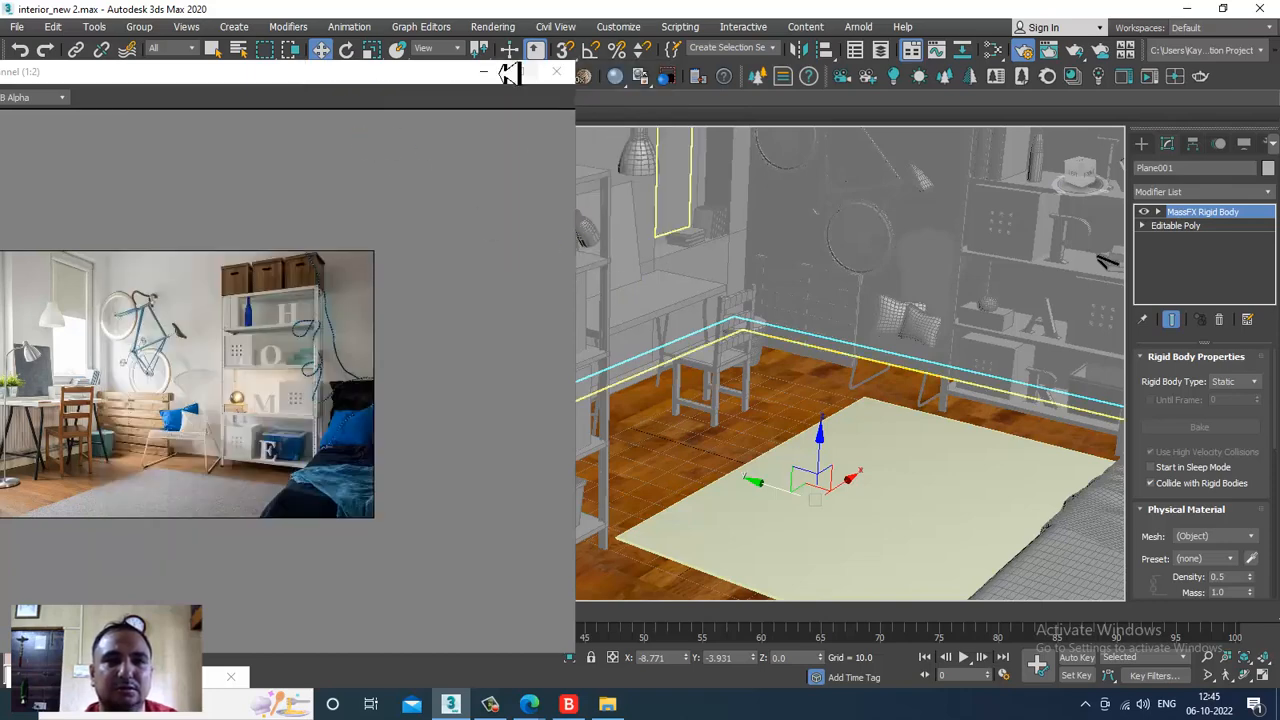
Enable the GI environment in the V-Ray environment settings of Render Setup.
click(493, 26)
click(557, 113)
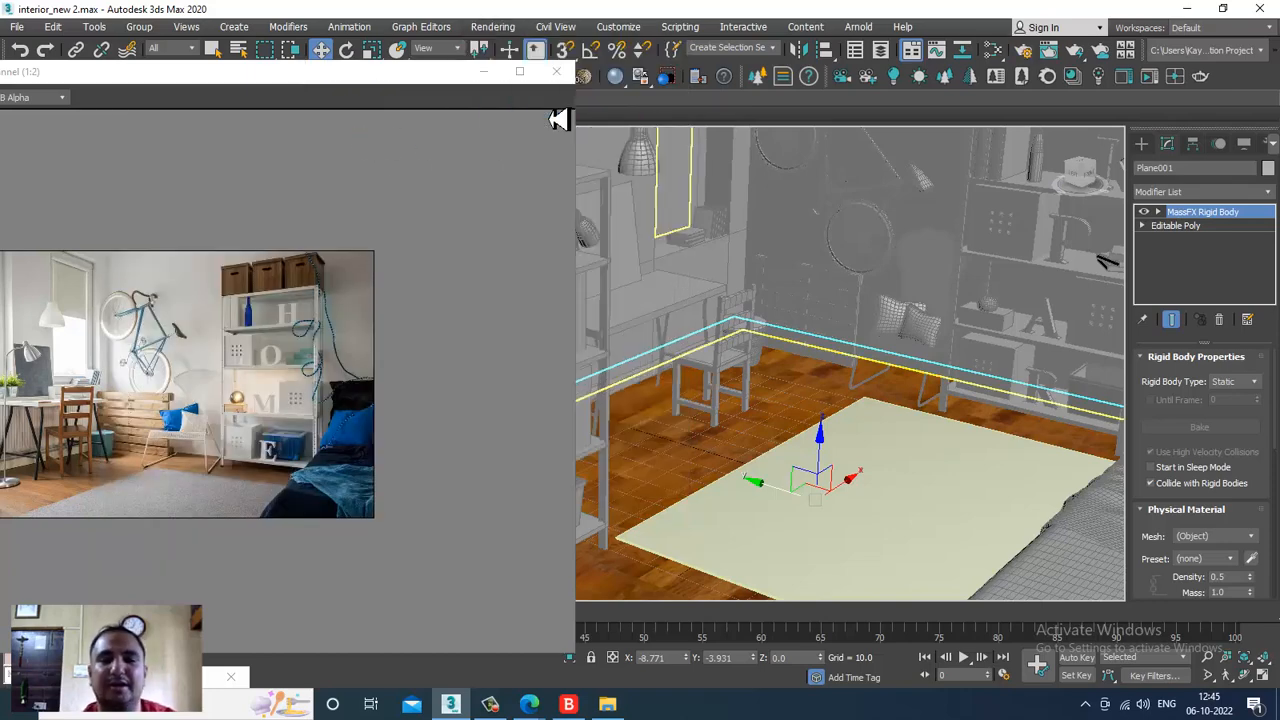
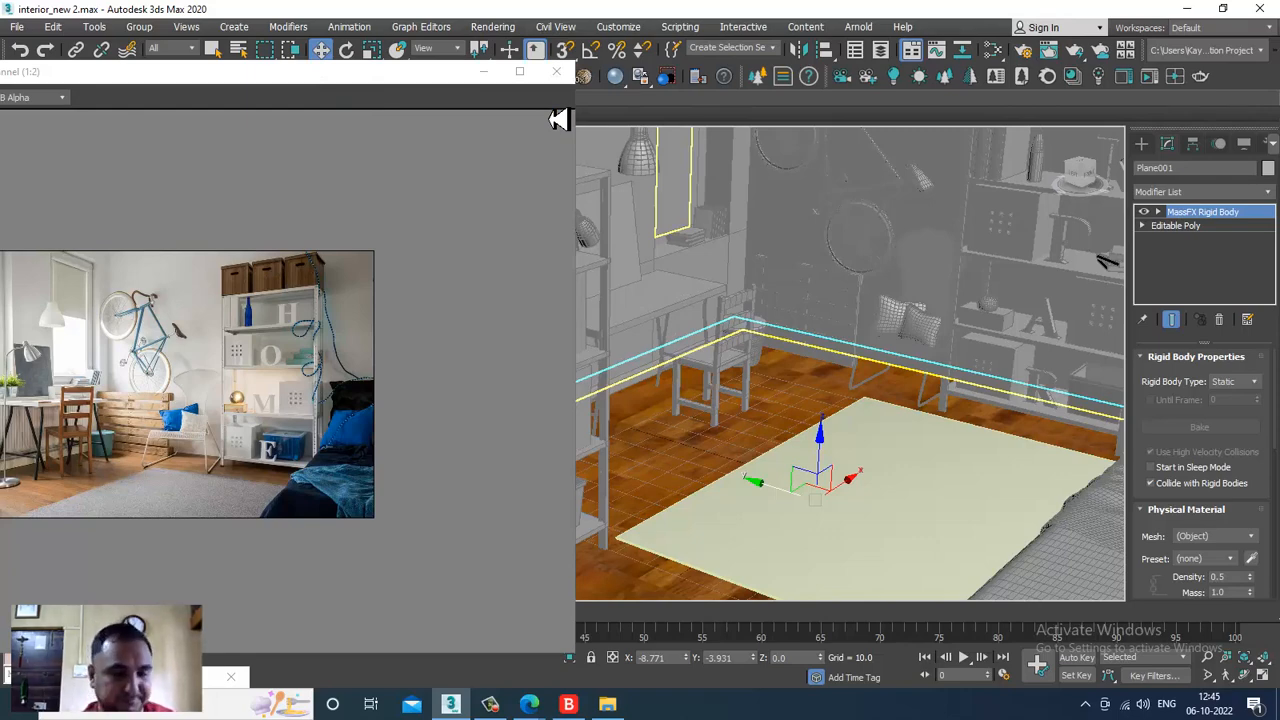
click(493, 26)
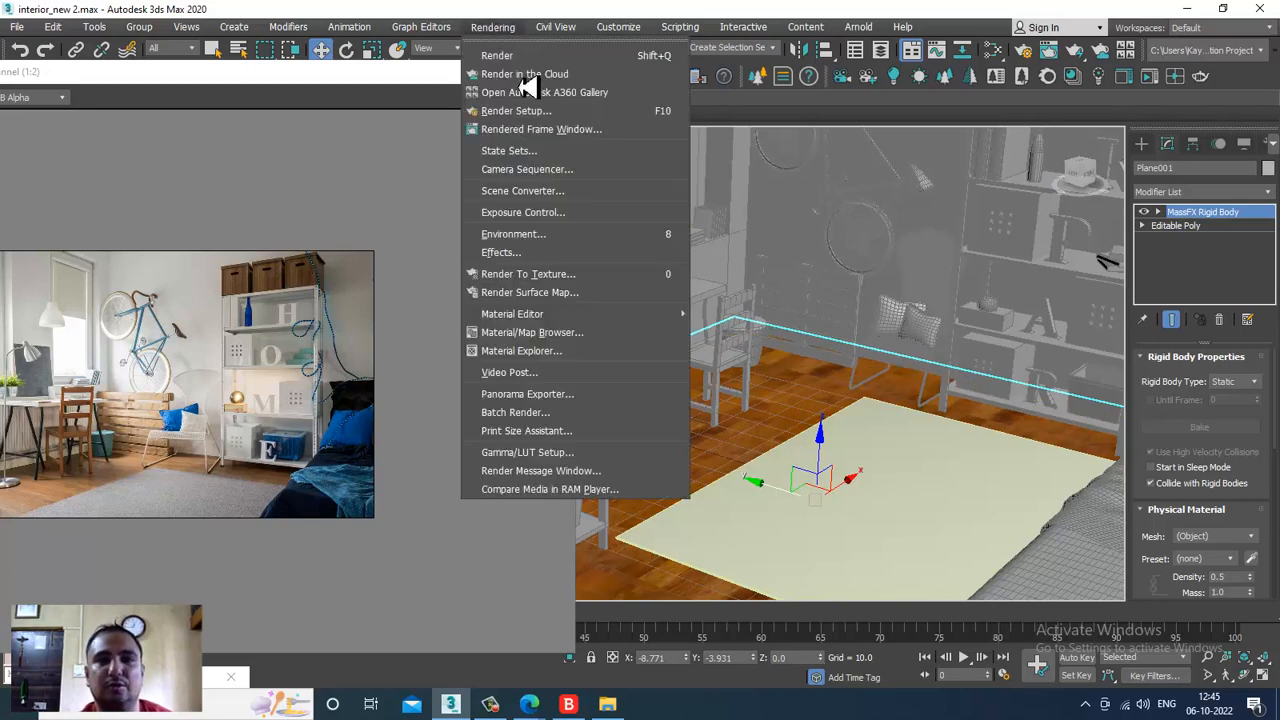
click(545, 113)
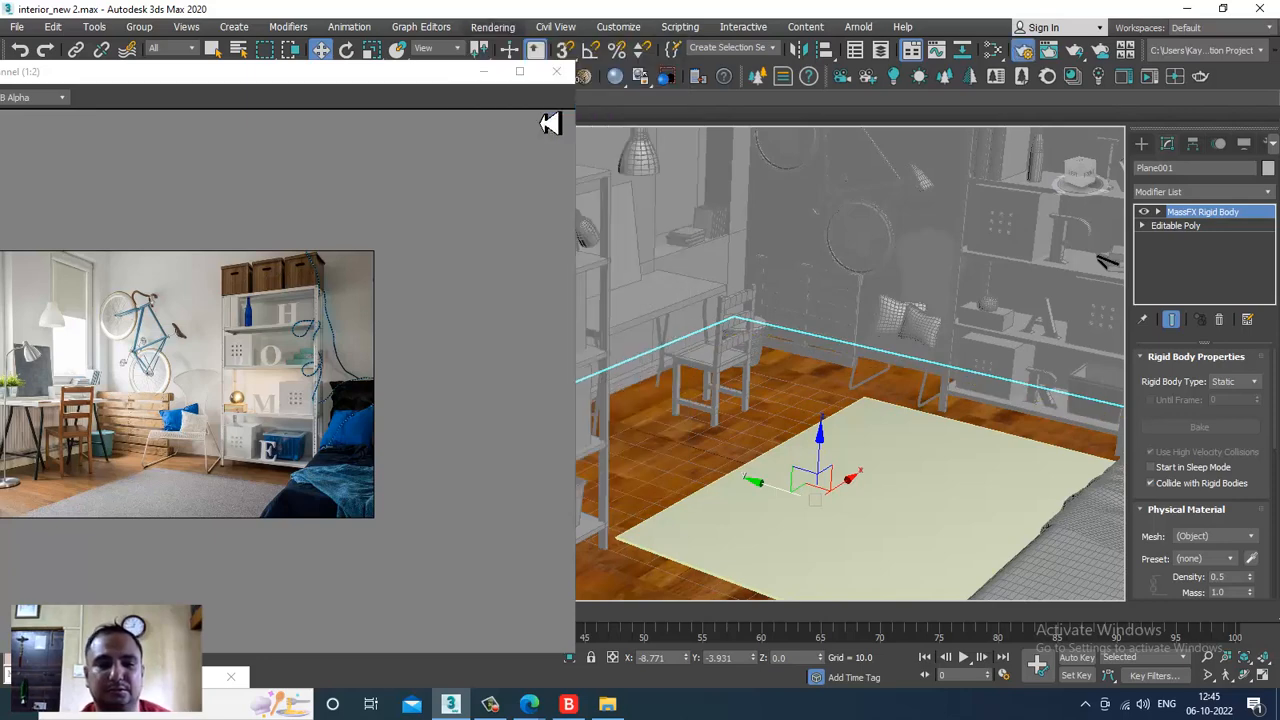
click(843, 256)
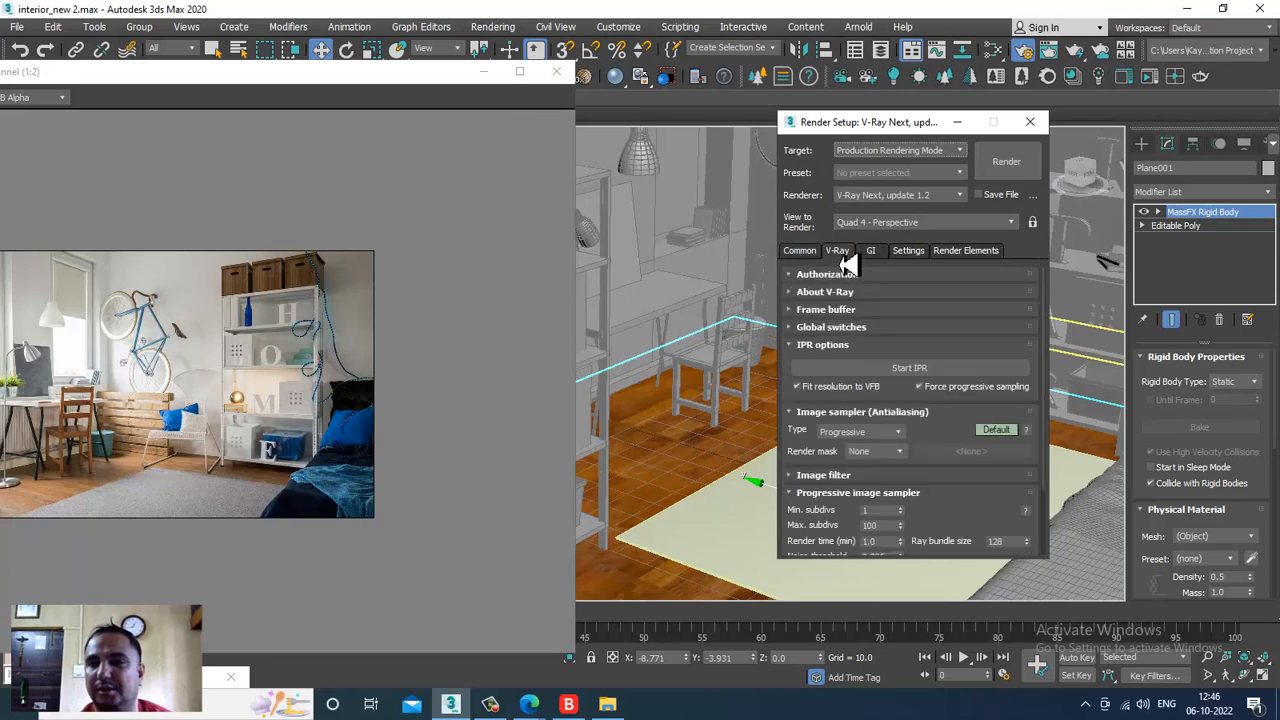
scroll(949, 429, down, 2)
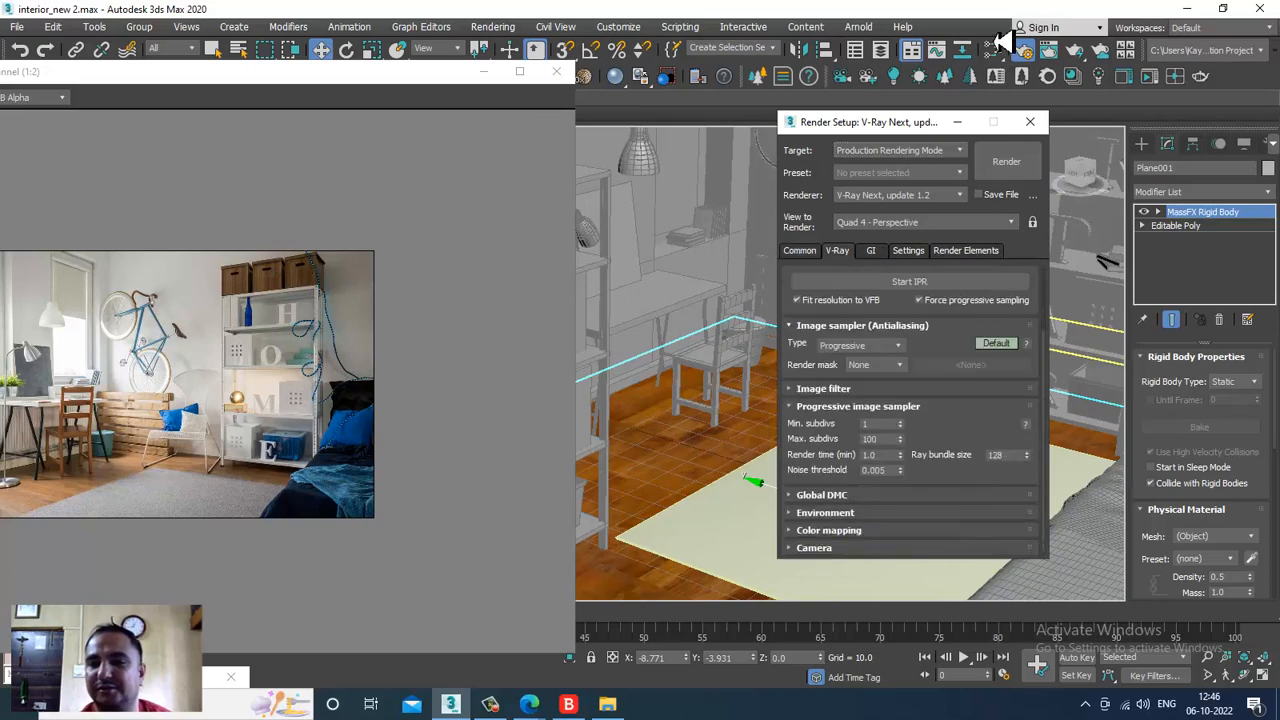
click(843, 514)
click(818, 352)
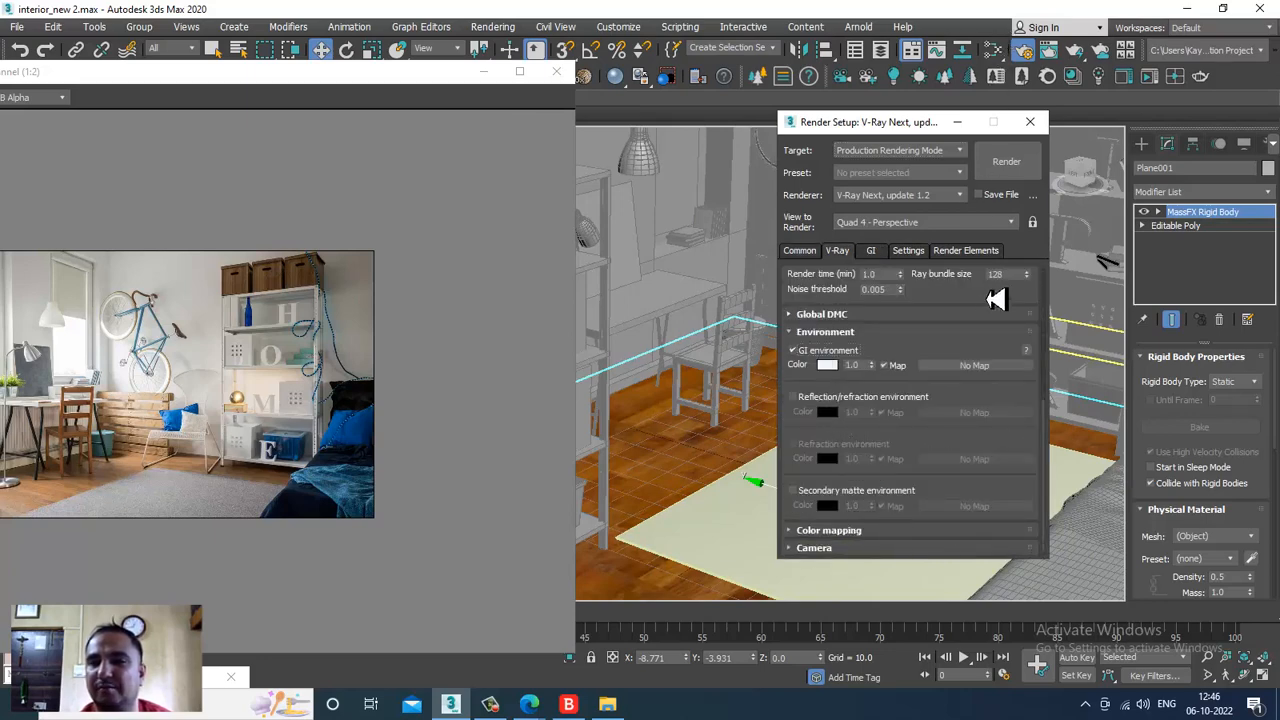
Run a test render of the perspective view, then close the frame buffer and Render Setup.
click(1000, 162)
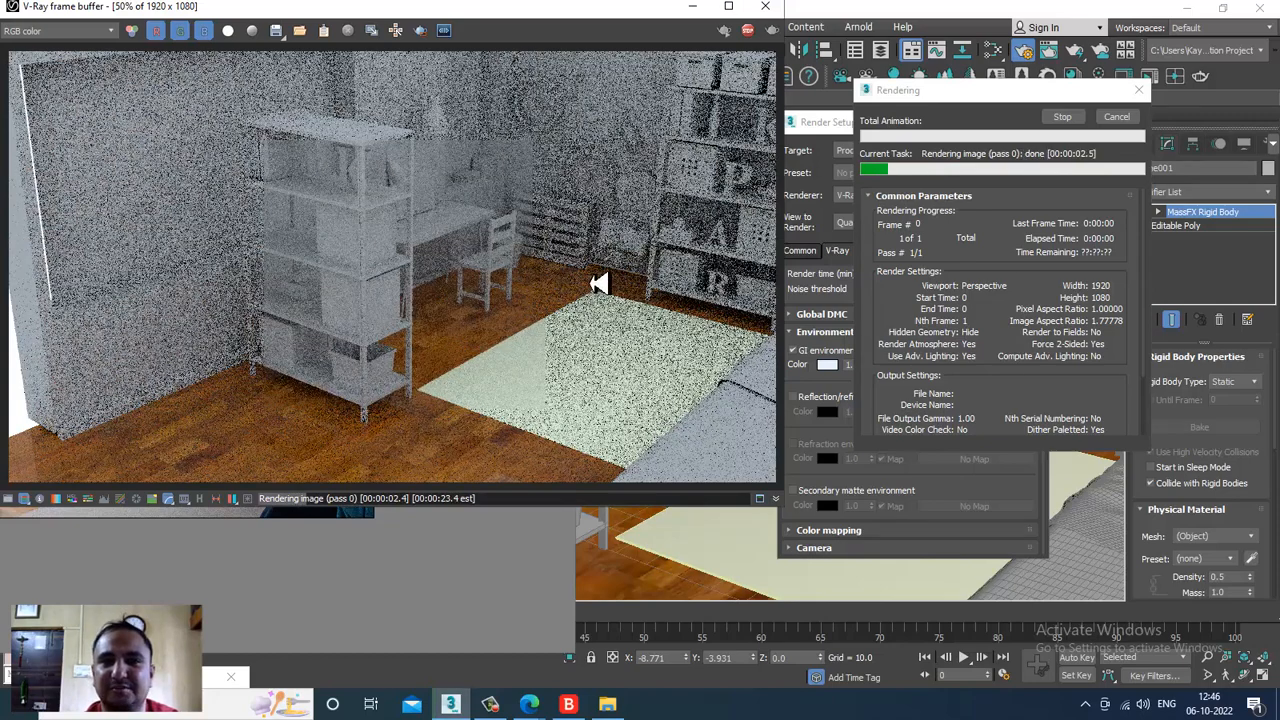
click(765, 6)
click(1030, 122)
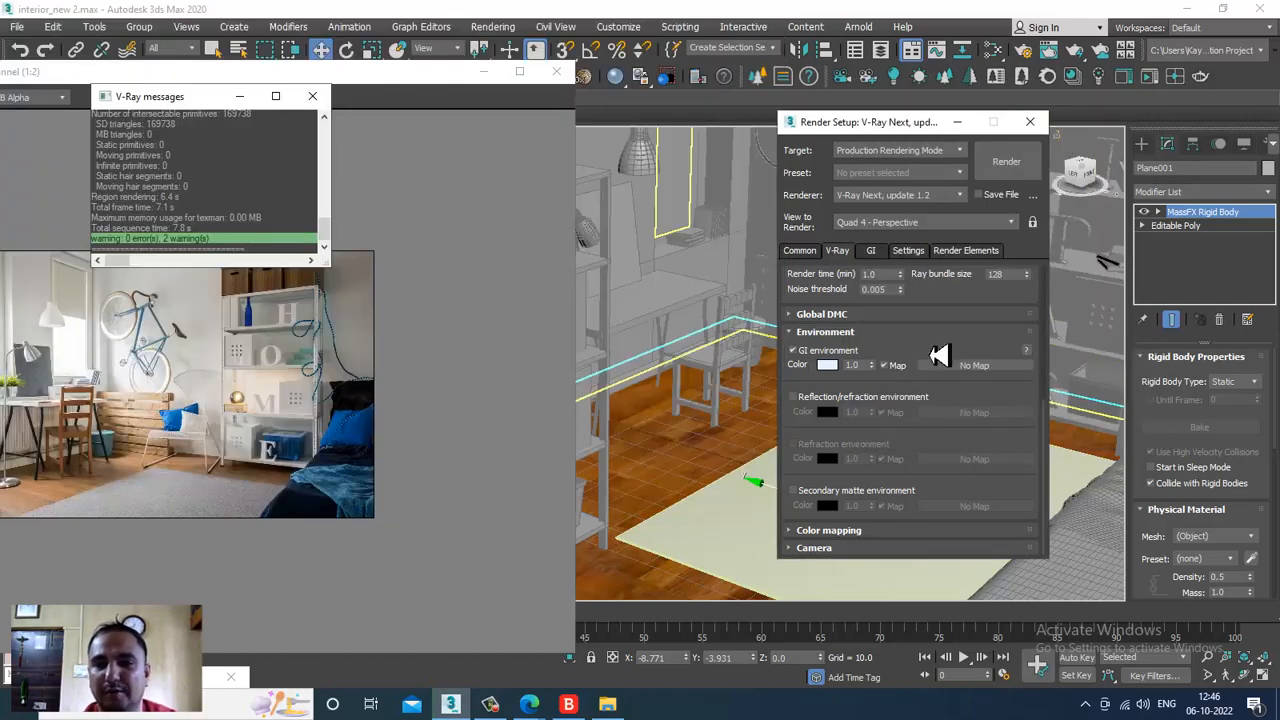
Select the rug and create a new VRayMtl material for it in the Slate Material Editor.
alt+middle_drag(834, 489, 869, 485)
scroll(822, 450, up, 3)
click(830, 473)
scroll(830, 474, up, 1)
key(m)
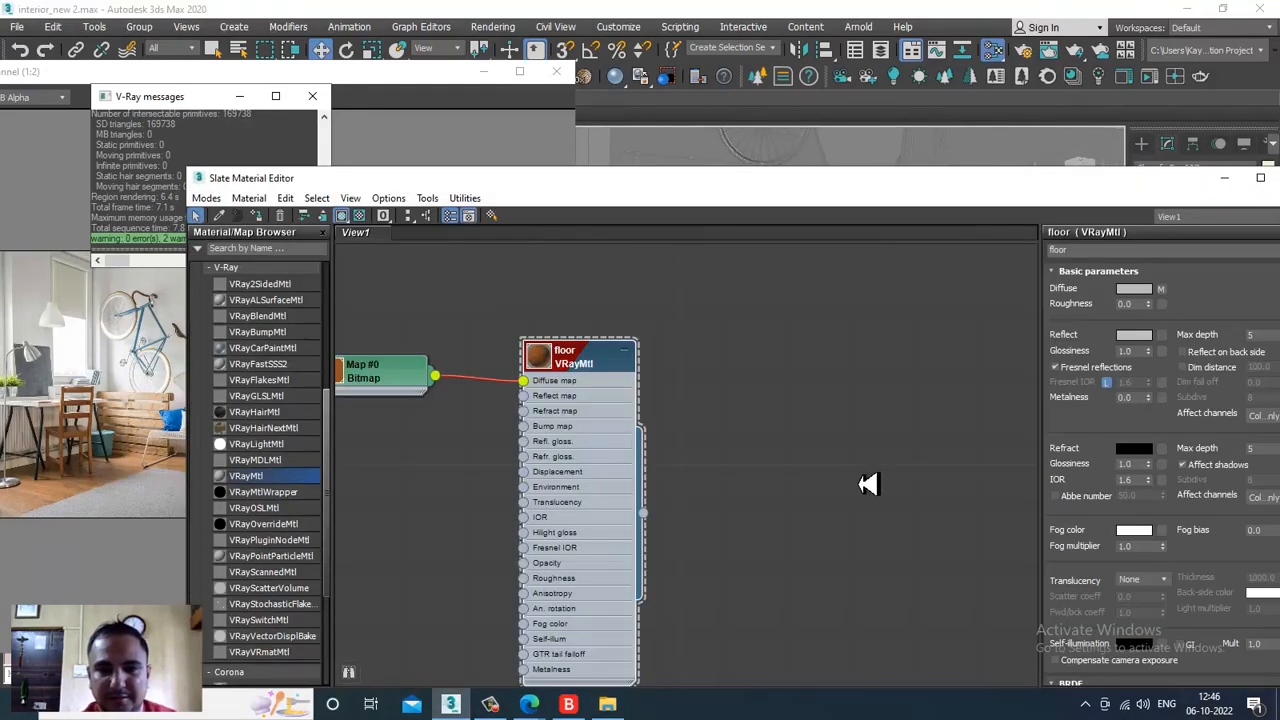
drag(263, 478, 792, 336)
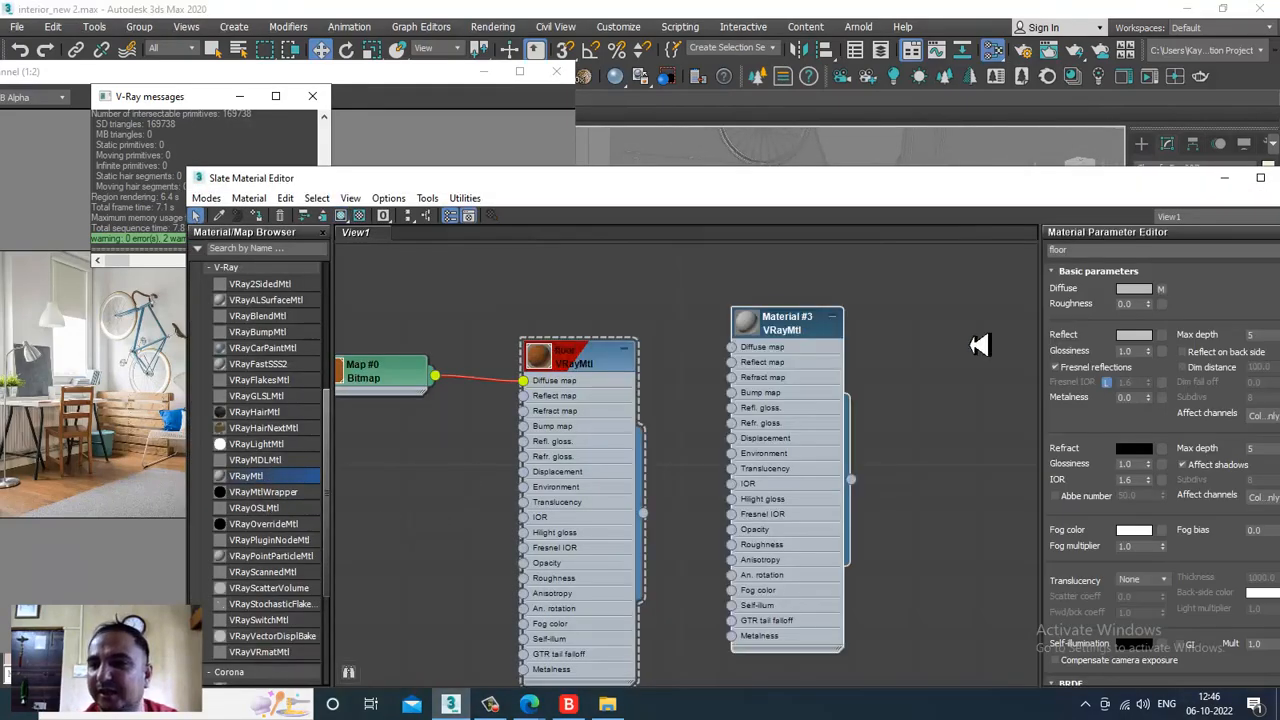
Load carpet.jpeg as a Bitmap in the new rug material's diffuse map.
click(1162, 290)
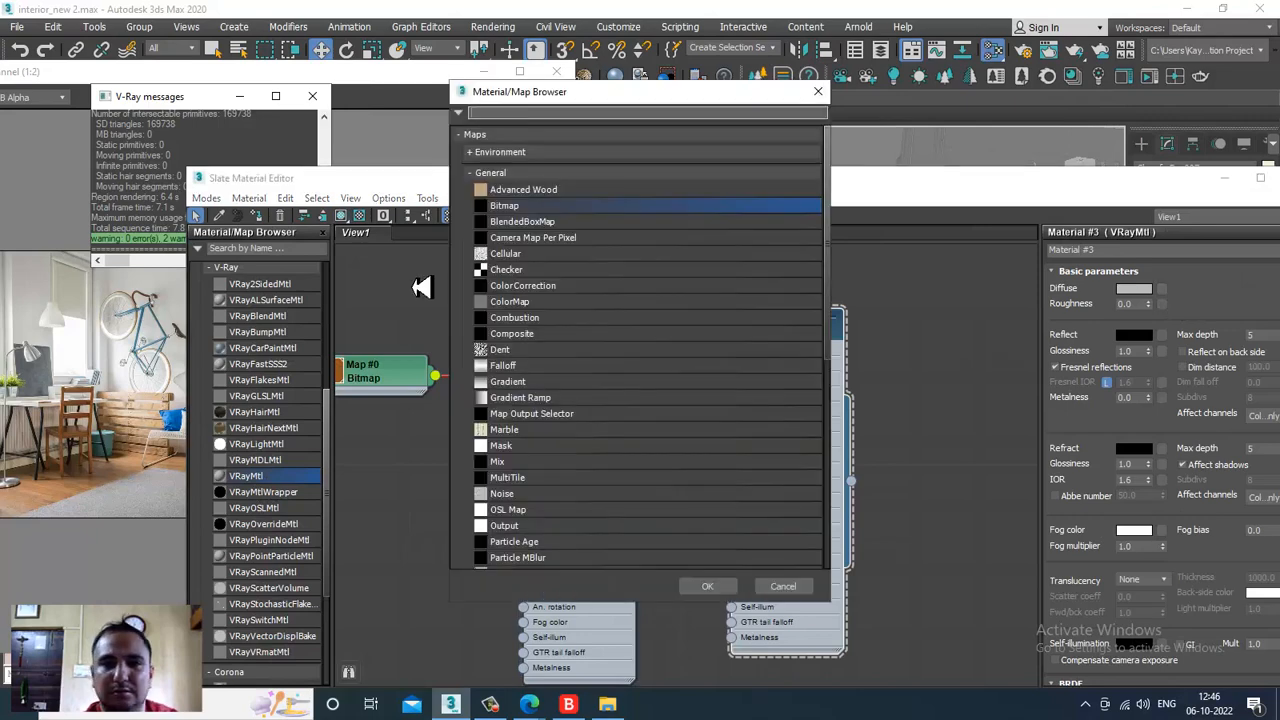
double_click(537, 207)
double_click(272, 175)
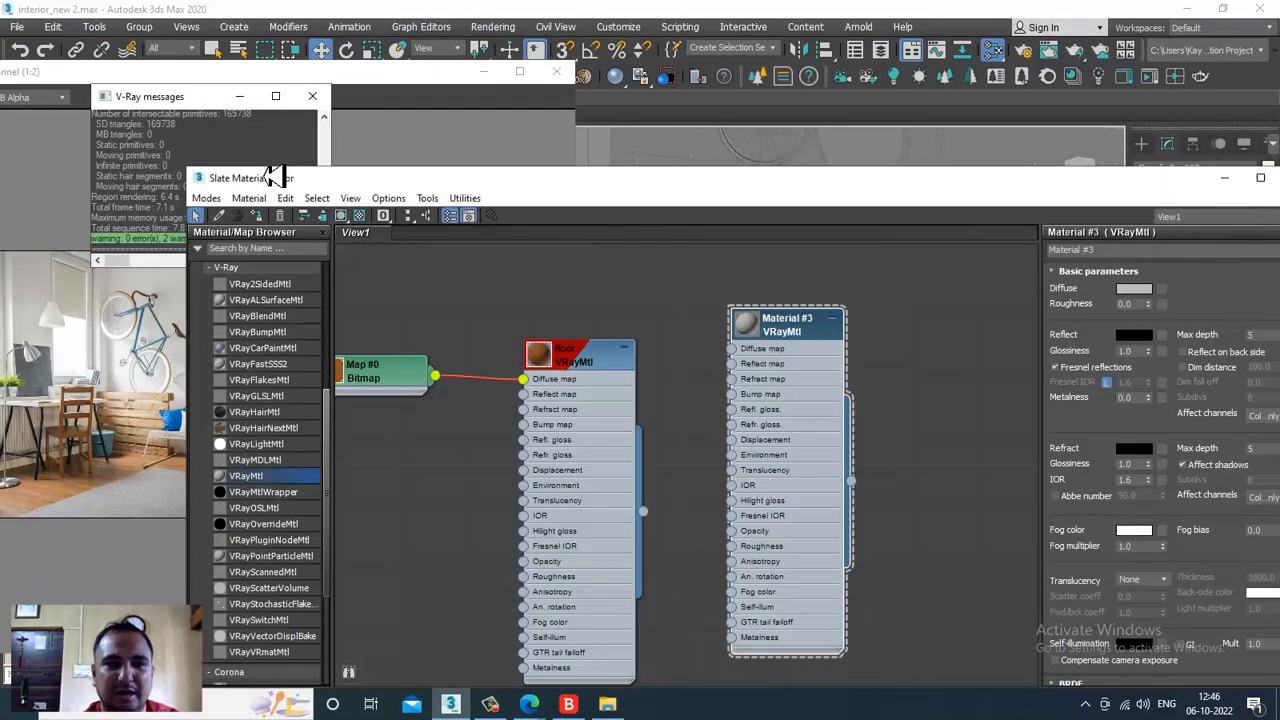
Apply the carpet material to the rug, display its texture in the viewport and inspect the pattern up close.
click(341, 216)
click(1225, 179)
alt+middle_drag(767, 454, 805, 446)
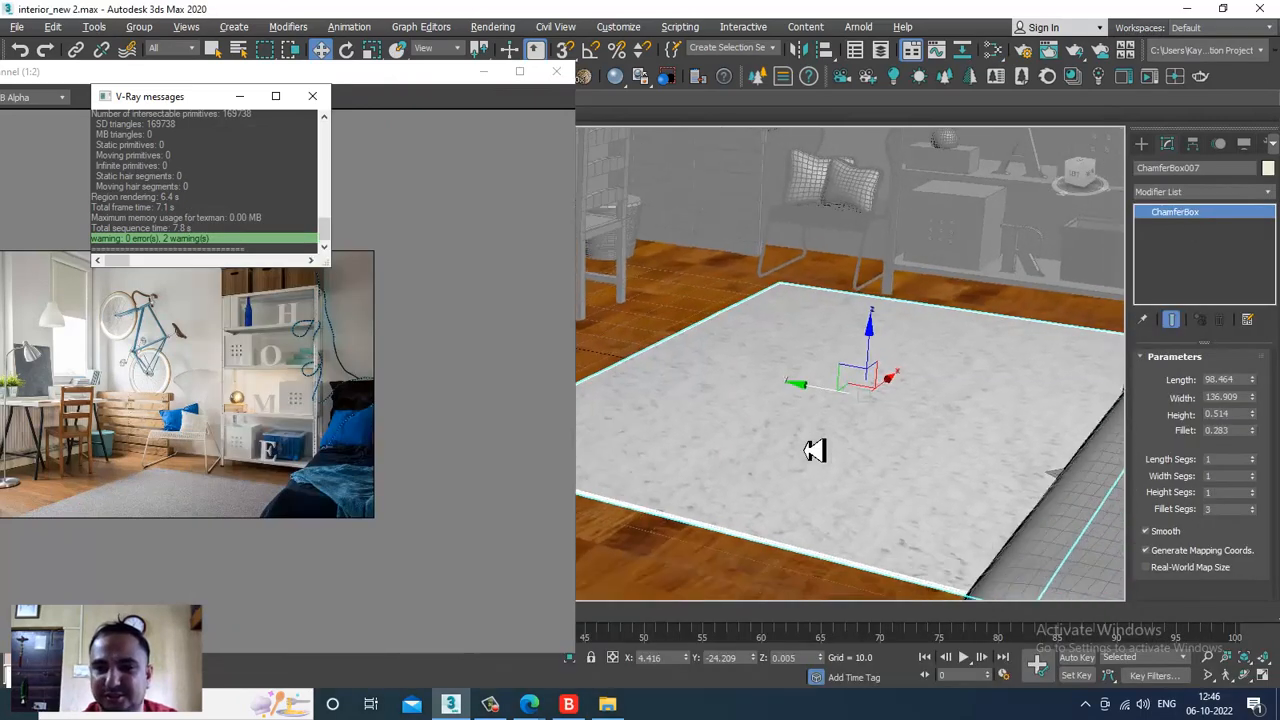
scroll(815, 450, up, 5)
Set the carpet bitmap's U and V tiling to 2.0 and uncover the rug in the viewport.
key(m)
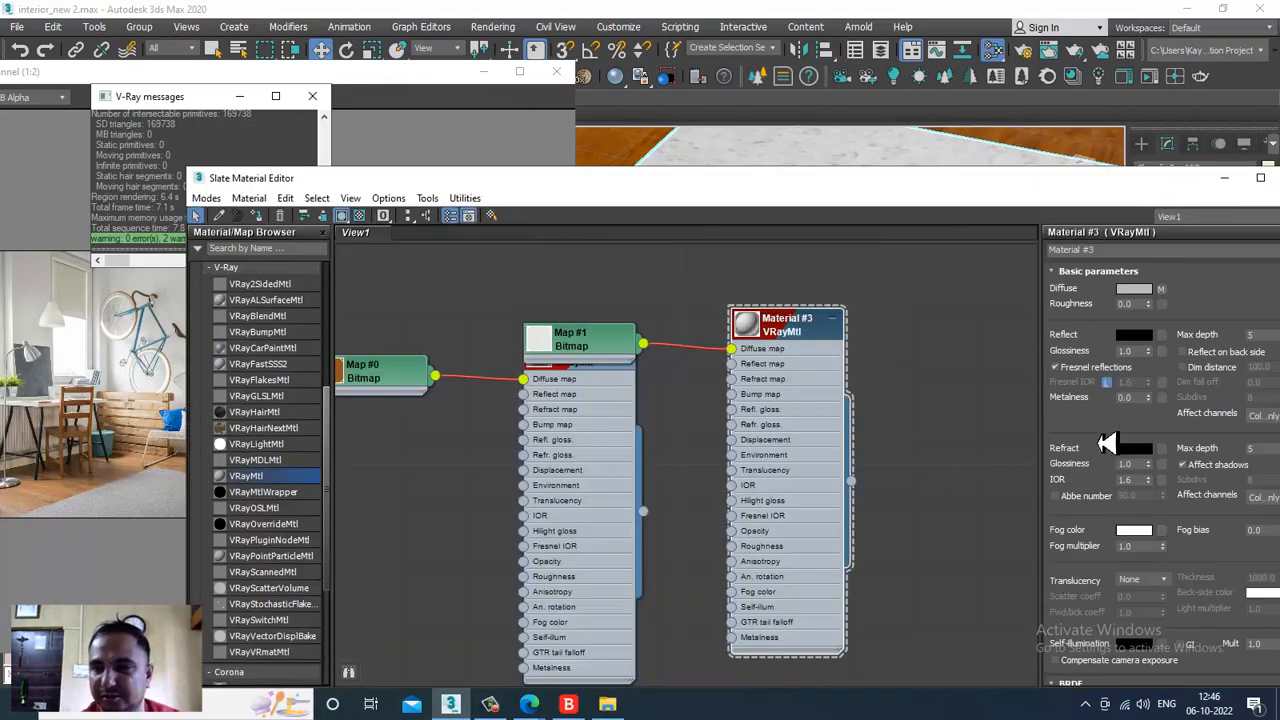
click(1161, 289)
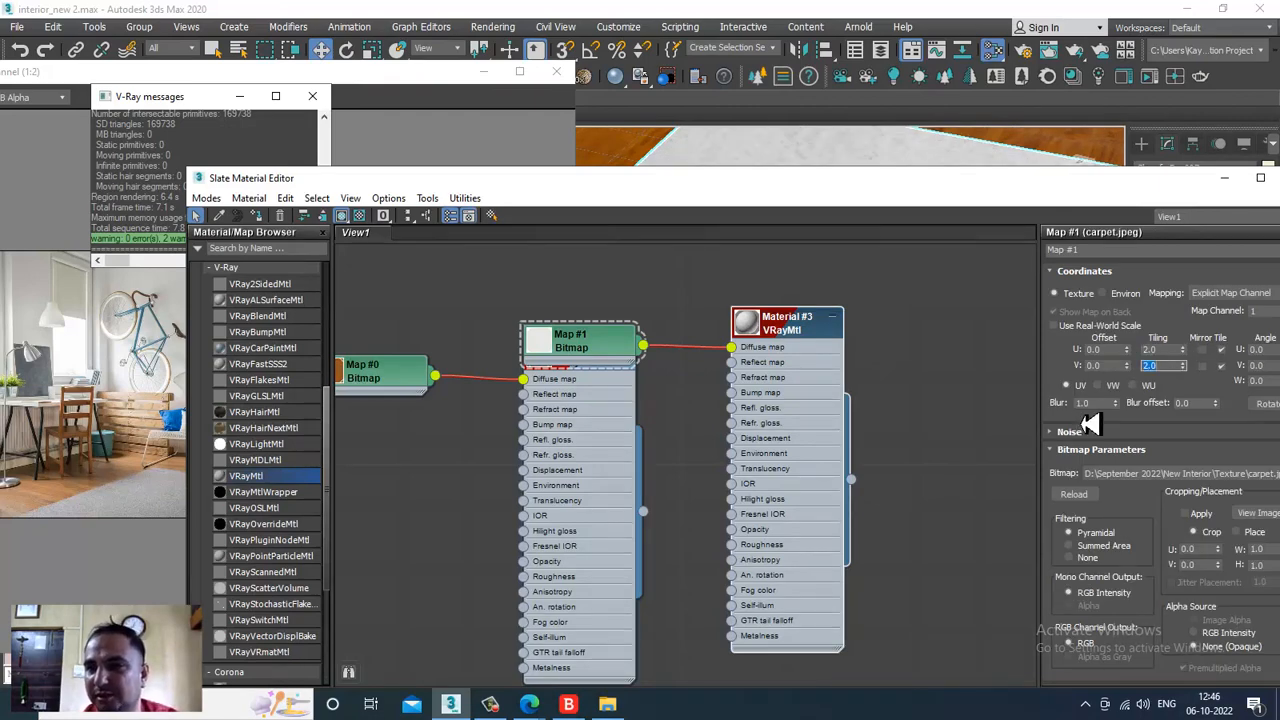
double_click(1152, 180)
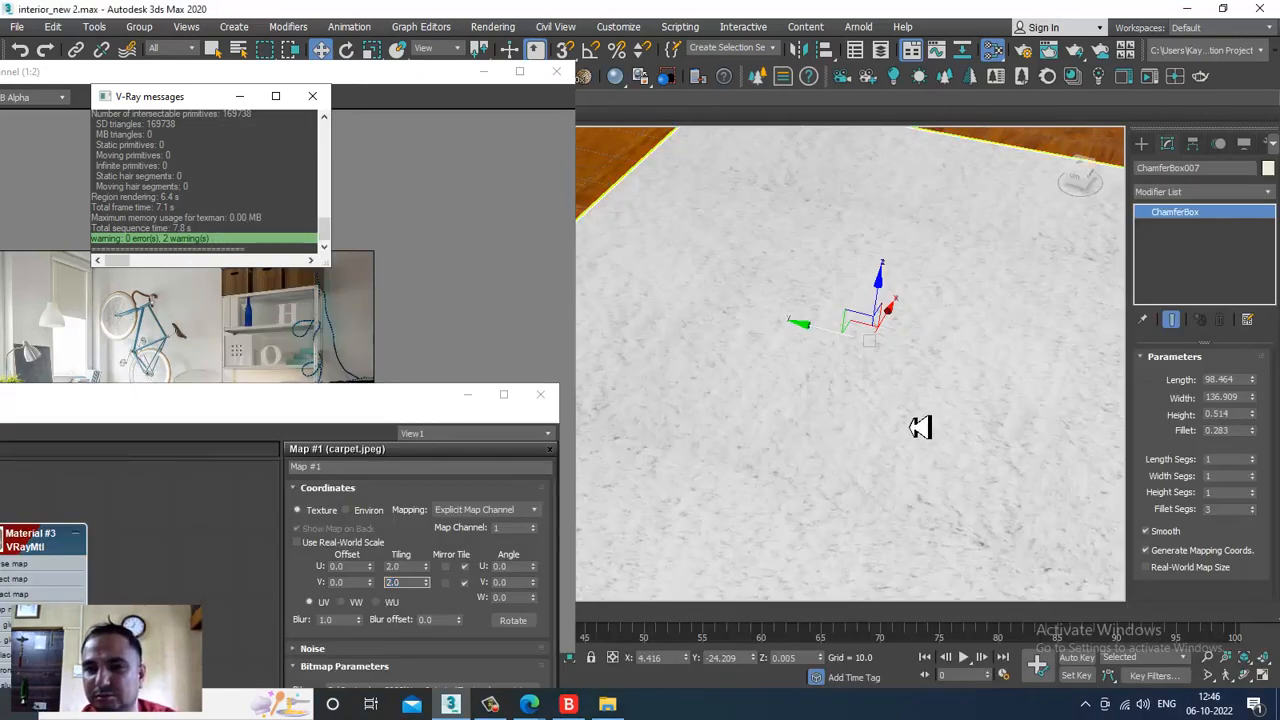
Add a UVW Map modifier with Box mapping to the rug and check the carpet texture.
click(1195, 192)
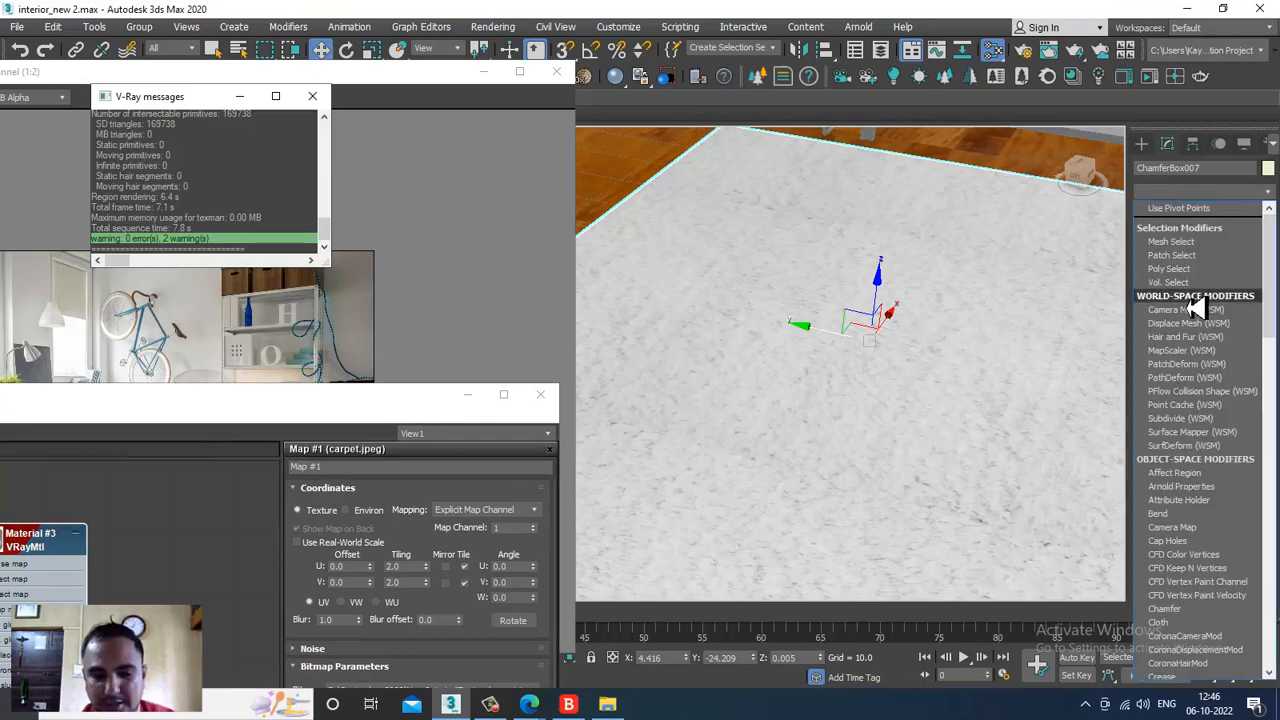
scroll(1200, 314, down, 10)
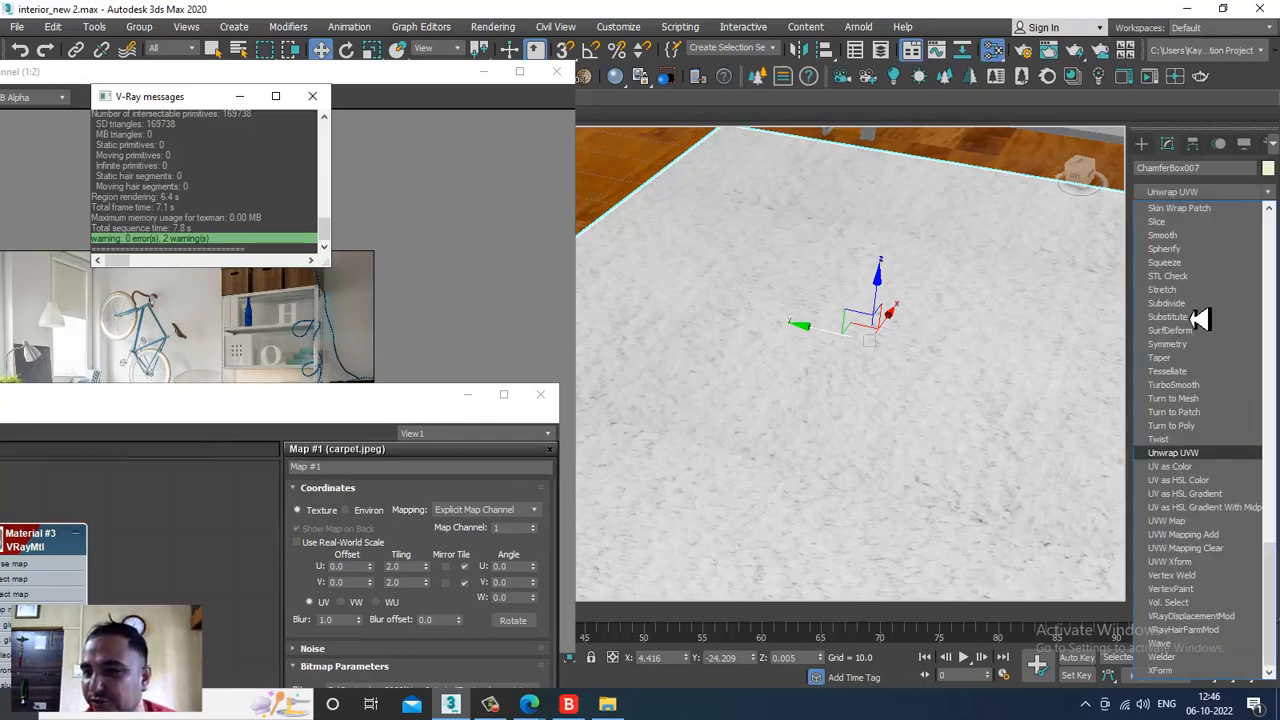
click(1206, 520)
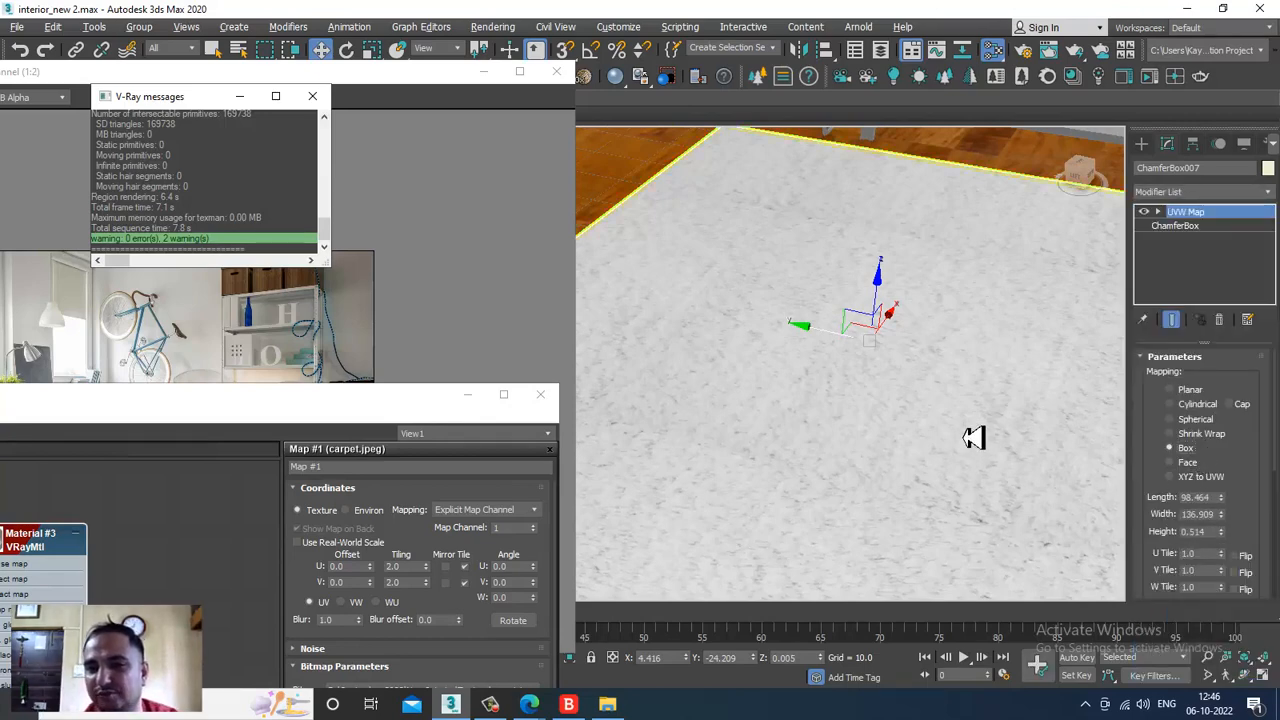
alt+middle_drag(974, 437, 941, 434)
scroll(941, 434, up, 3)
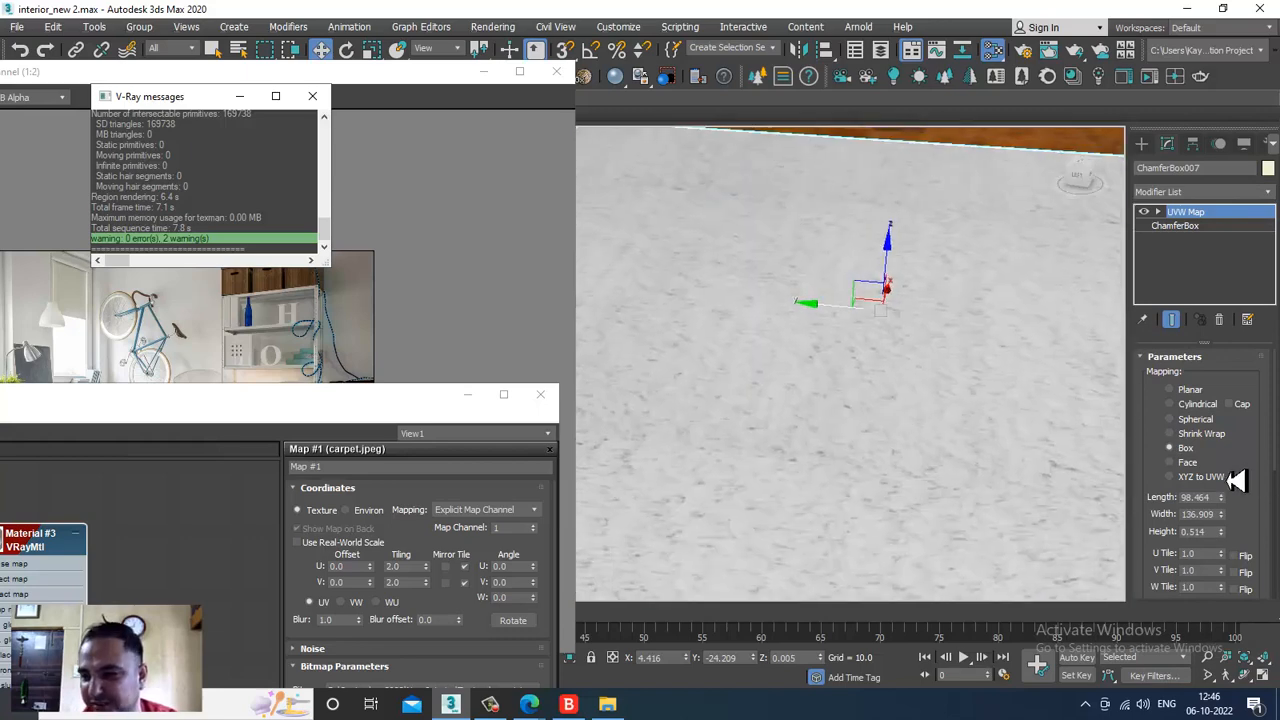
Try a different UVW mapping size on the rug and inspect the carpet texture from other distances.
drag(1230, 511, 1245, 541)
right_click(1246, 542)
scroll(1012, 405, down, 3)
alt+middle_drag(1011, 405, 989, 419)
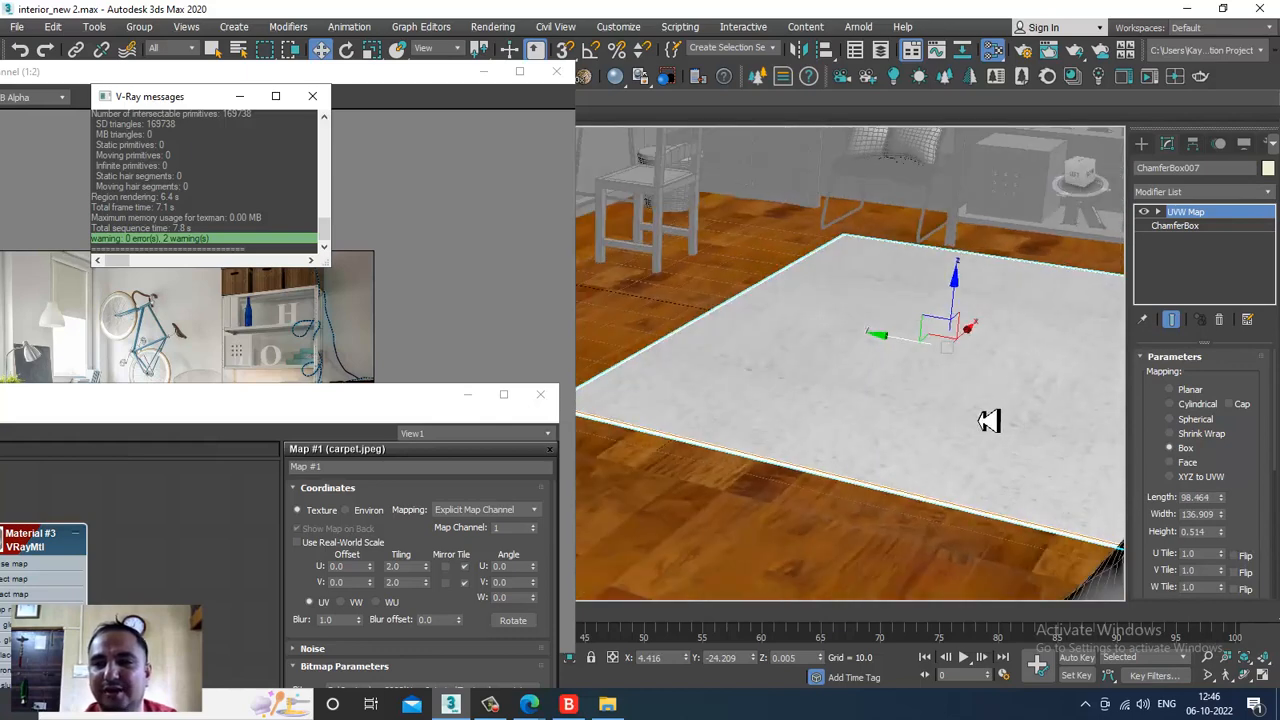
scroll(971, 418, up, 3)
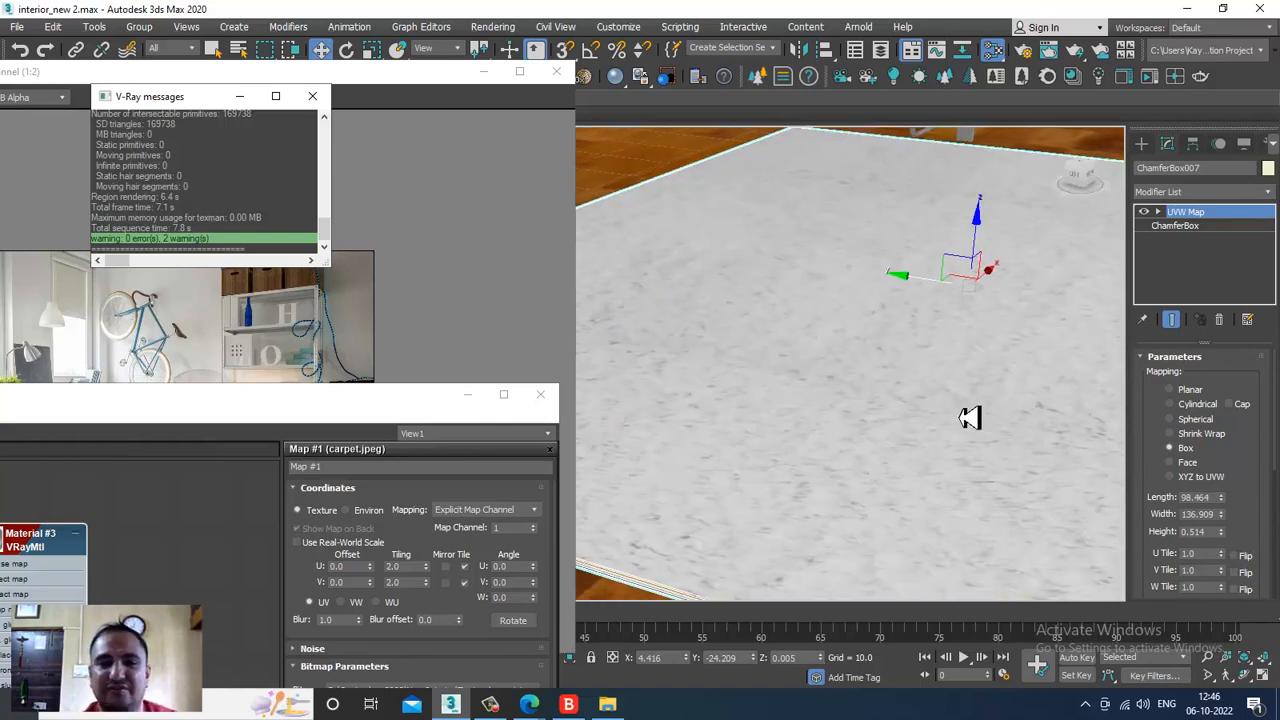
Rename the rug's VRayMtl material to carpet.
double_click(252, 395)
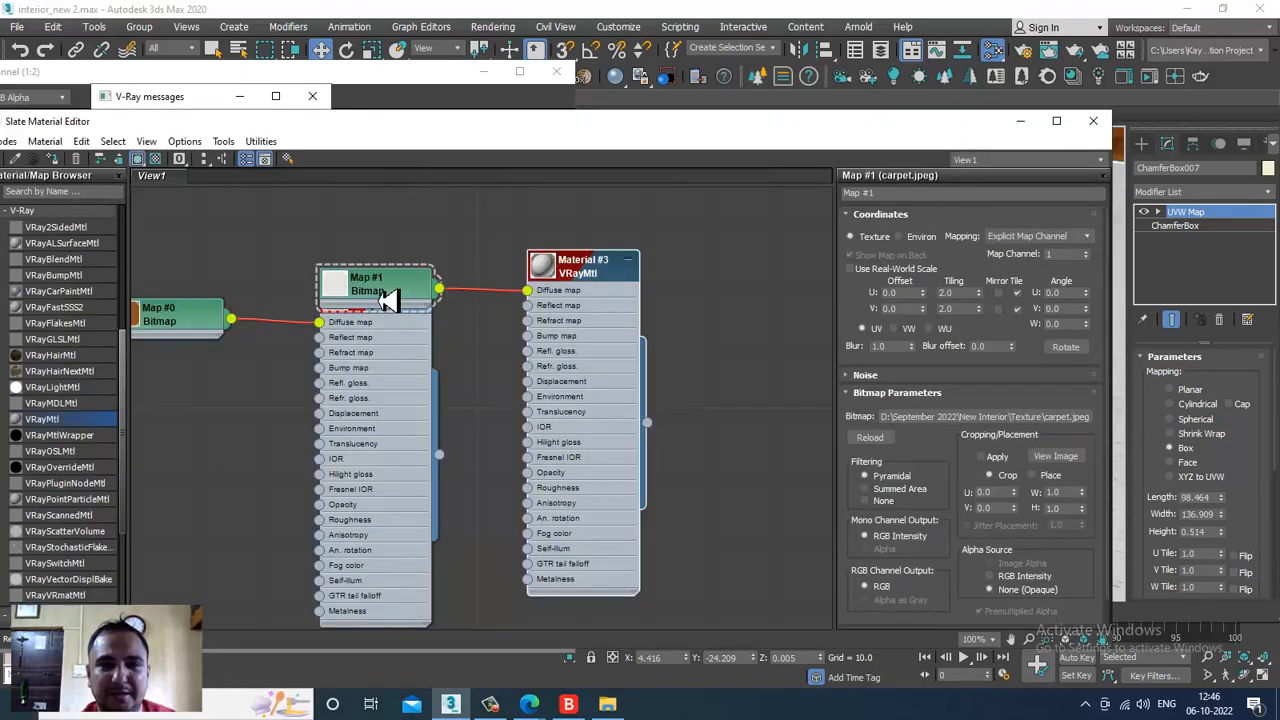
double_click(608, 283)
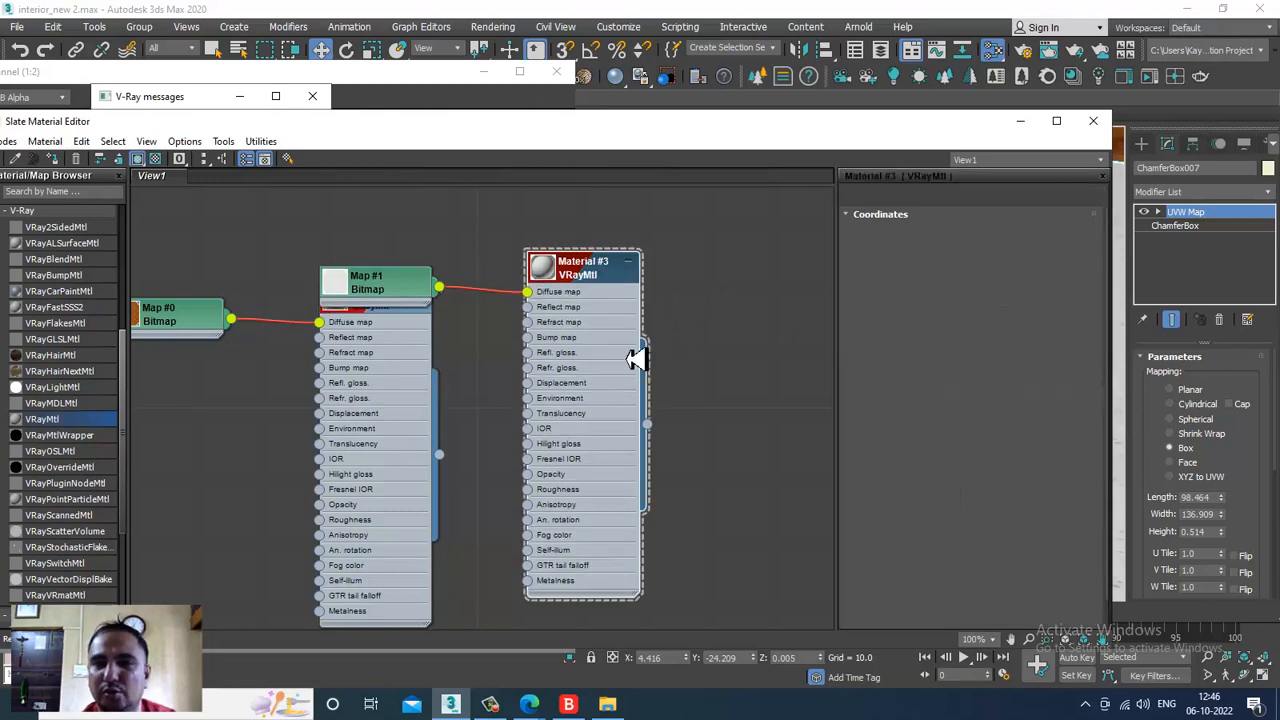
drag(647, 423, 700, 406)
click(601, 282)
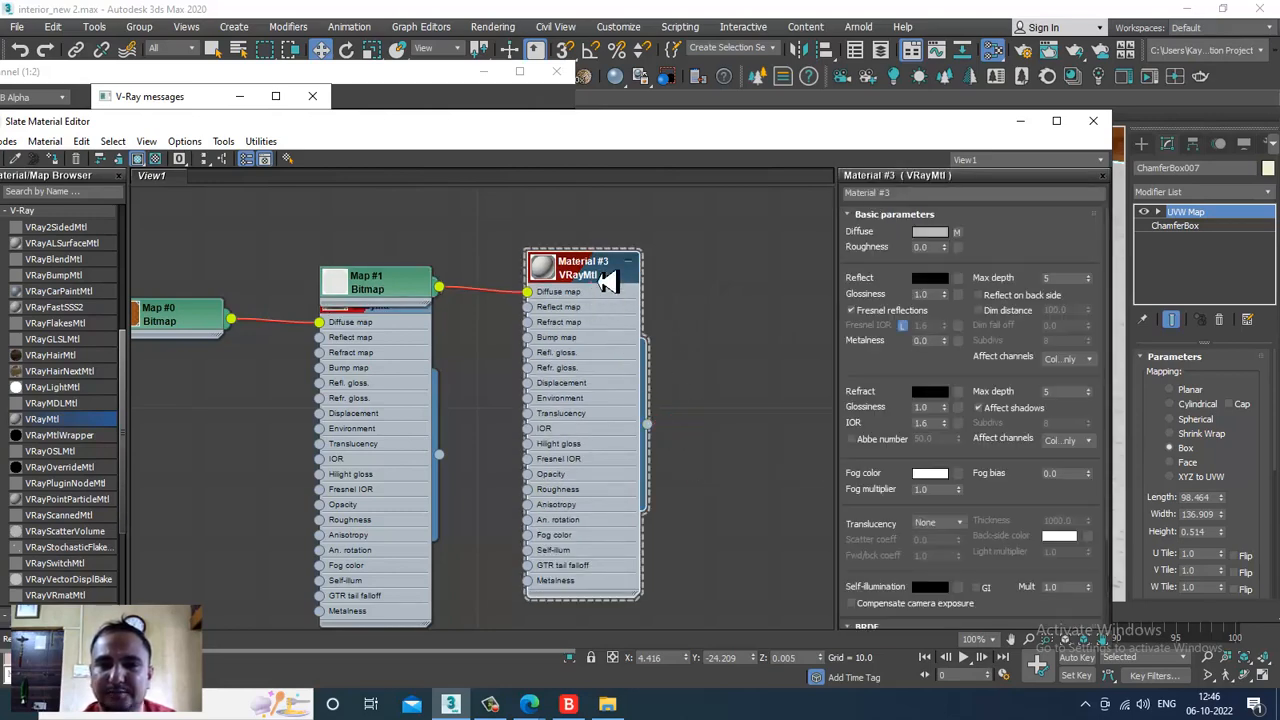
click(910, 193)
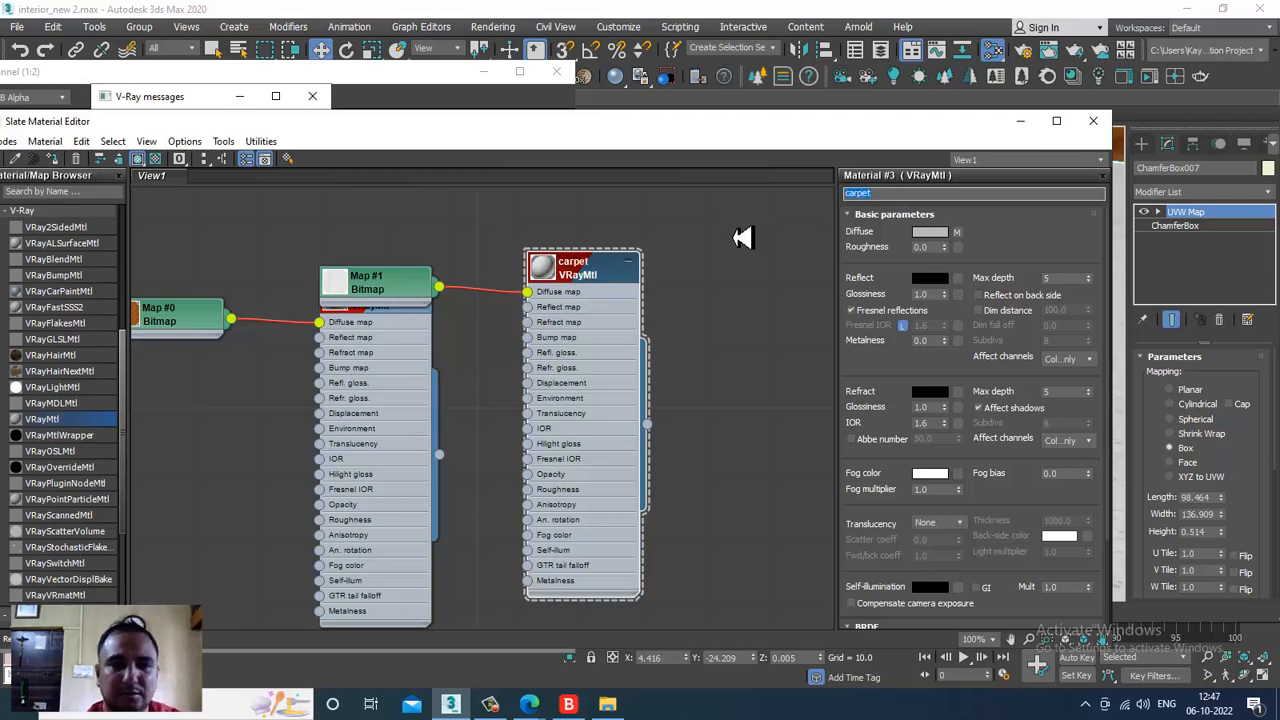
Search the map library for noi and add a general Noise map to the material graph.
middle_drag(722, 438, 790, 332)
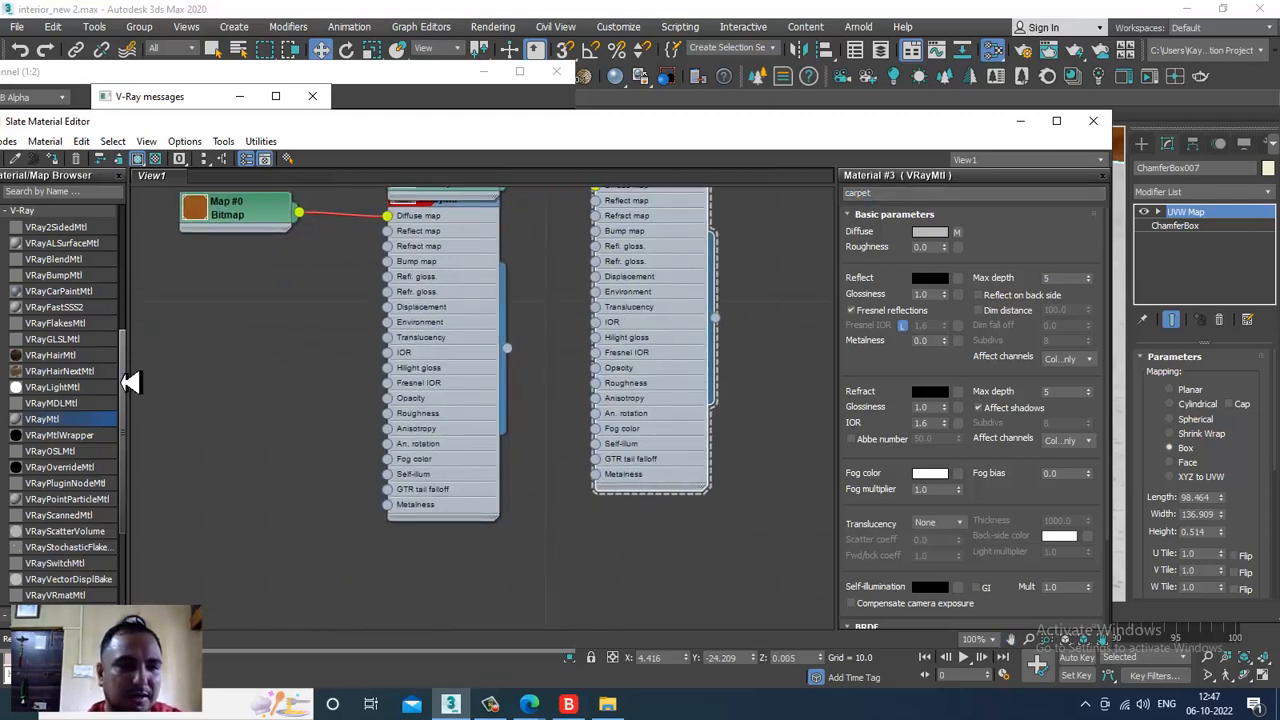
drag(122, 382, 120, 196)
drag(82, 126, 265, 145)
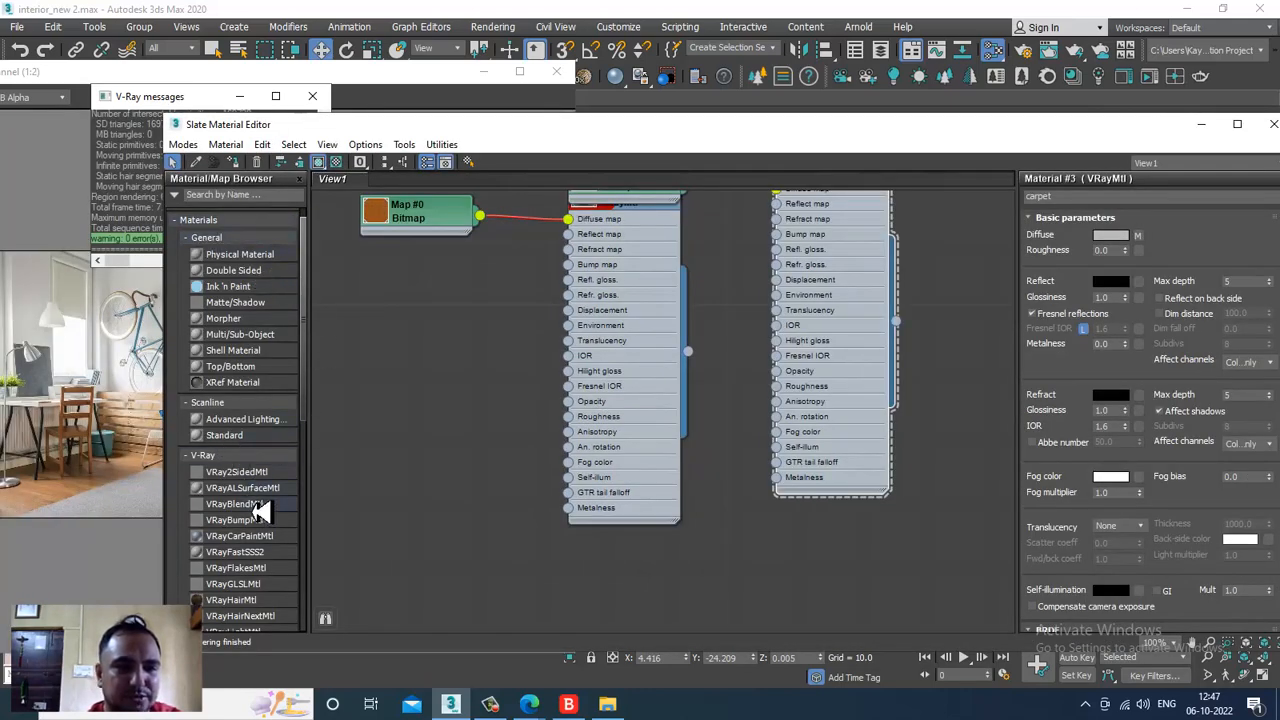
drag(306, 419, 277, 251)
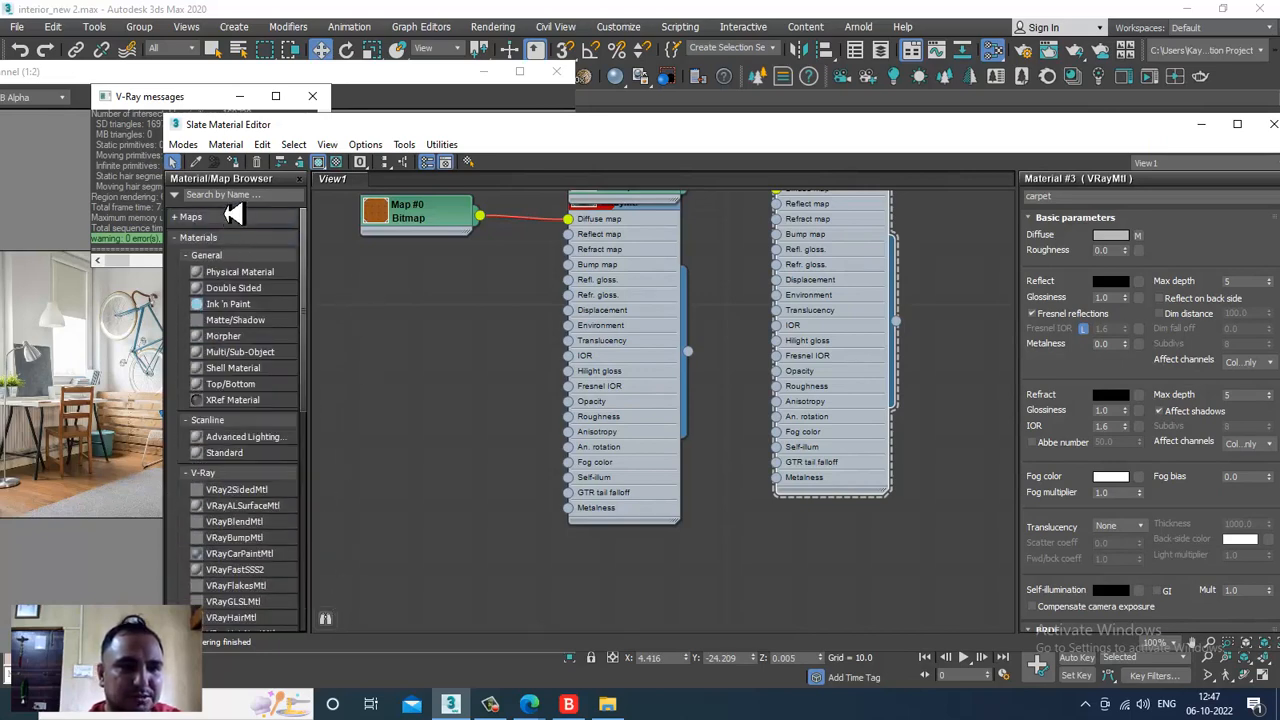
text(noi)
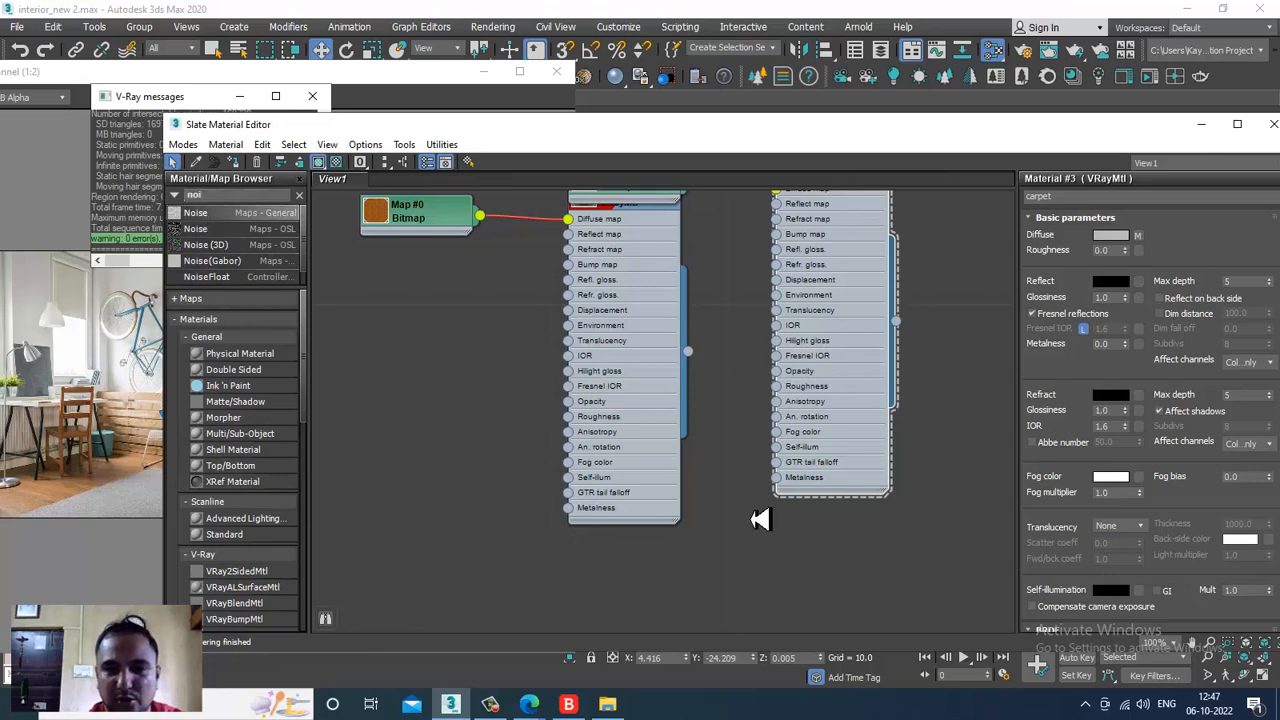
drag(761, 519, 675, 615)
Rearrange the graph by separating the floor material and bitmap nodes, and place the Noise node beside the carpet material.
middle_drag(808, 423, 826, 531)
middle_drag(805, 474, 765, 387)
middle_drag(687, 282, 699, 389)
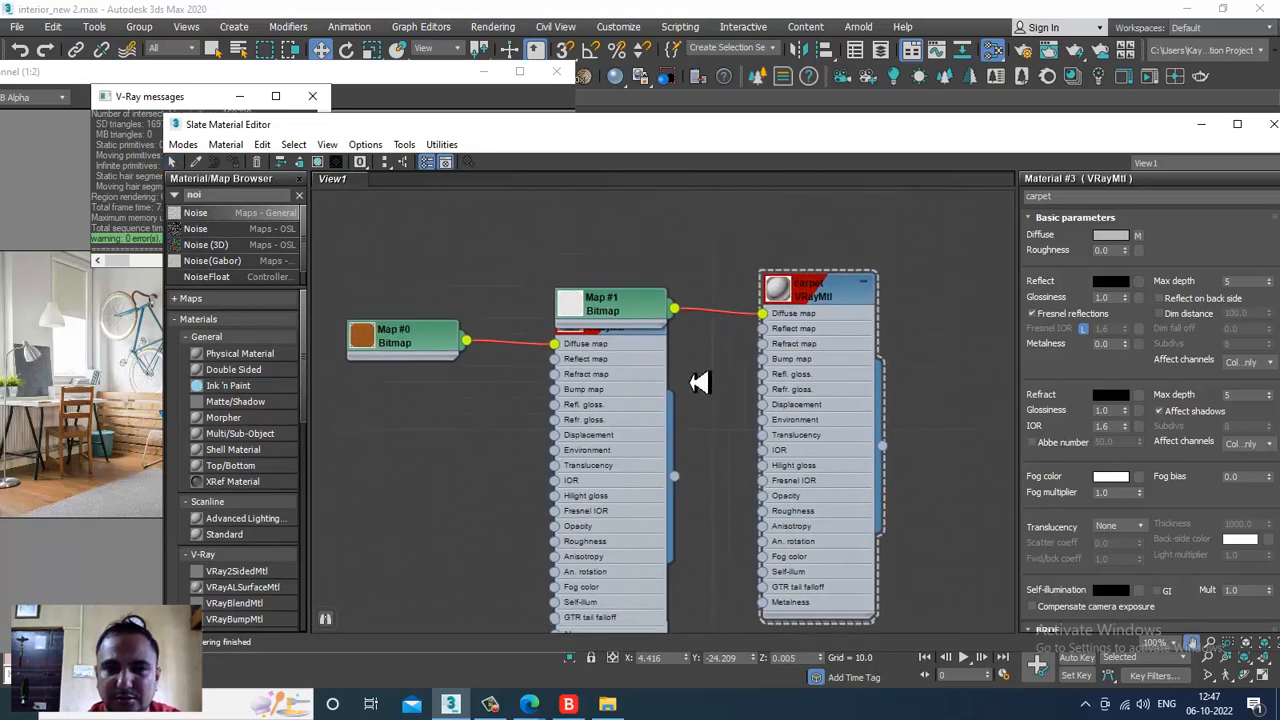
drag(638, 314, 669, 265)
drag(616, 336, 423, 464)
drag(419, 350, 355, 338)
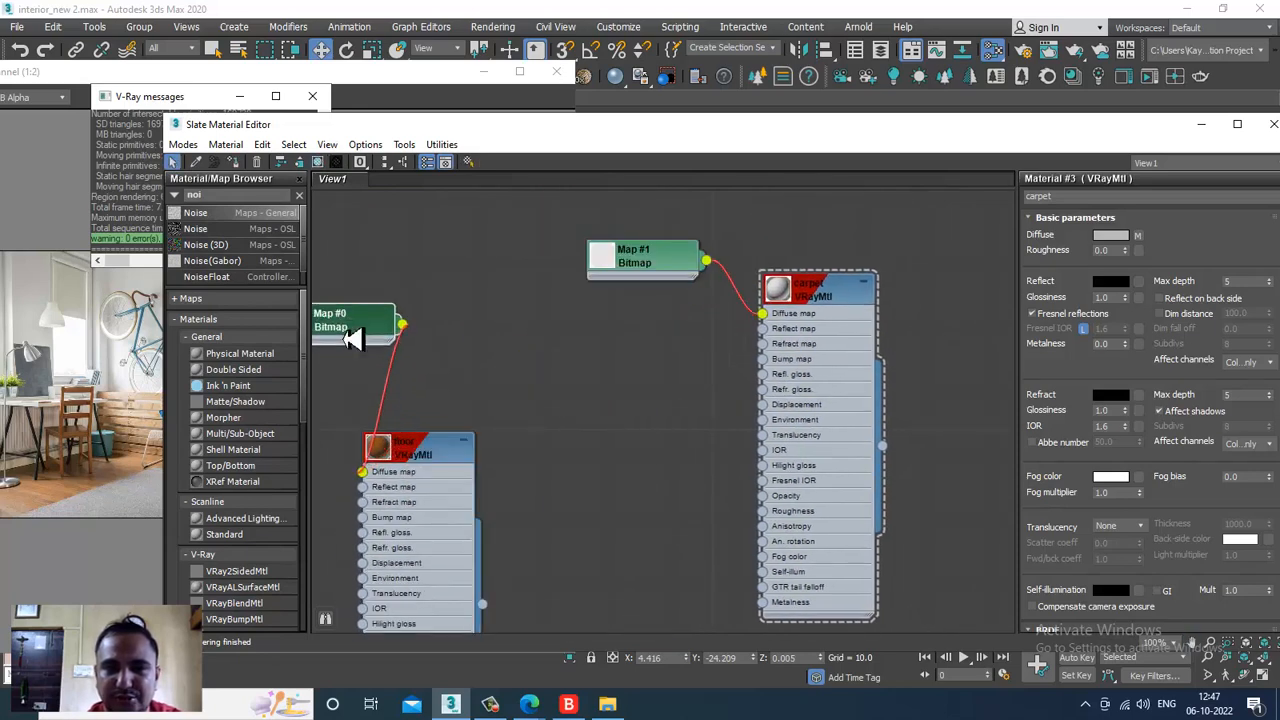
middle_drag(660, 582, 604, 361)
drag(629, 525, 625, 289)
middle_drag(625, 350, 606, 555)
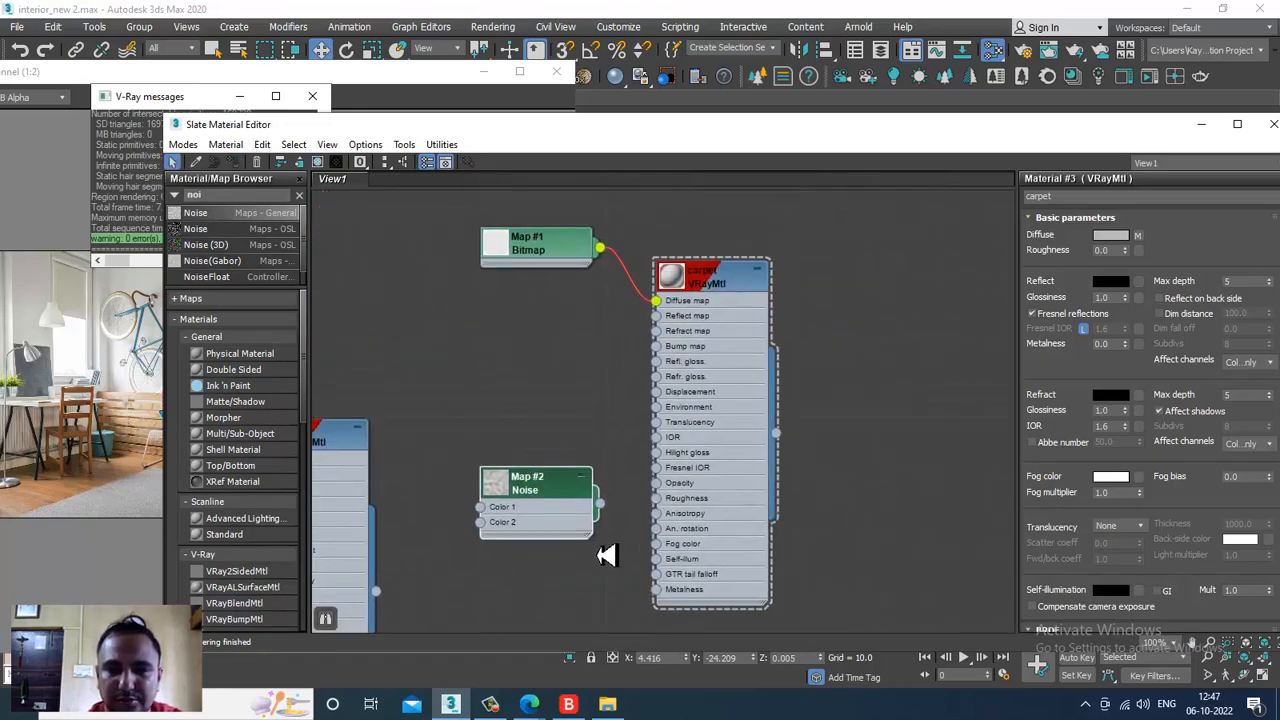
Connect the Noise map to the carpet material's bump map and set the noise size to 0.1.
drag(638, 461, 668, 357)
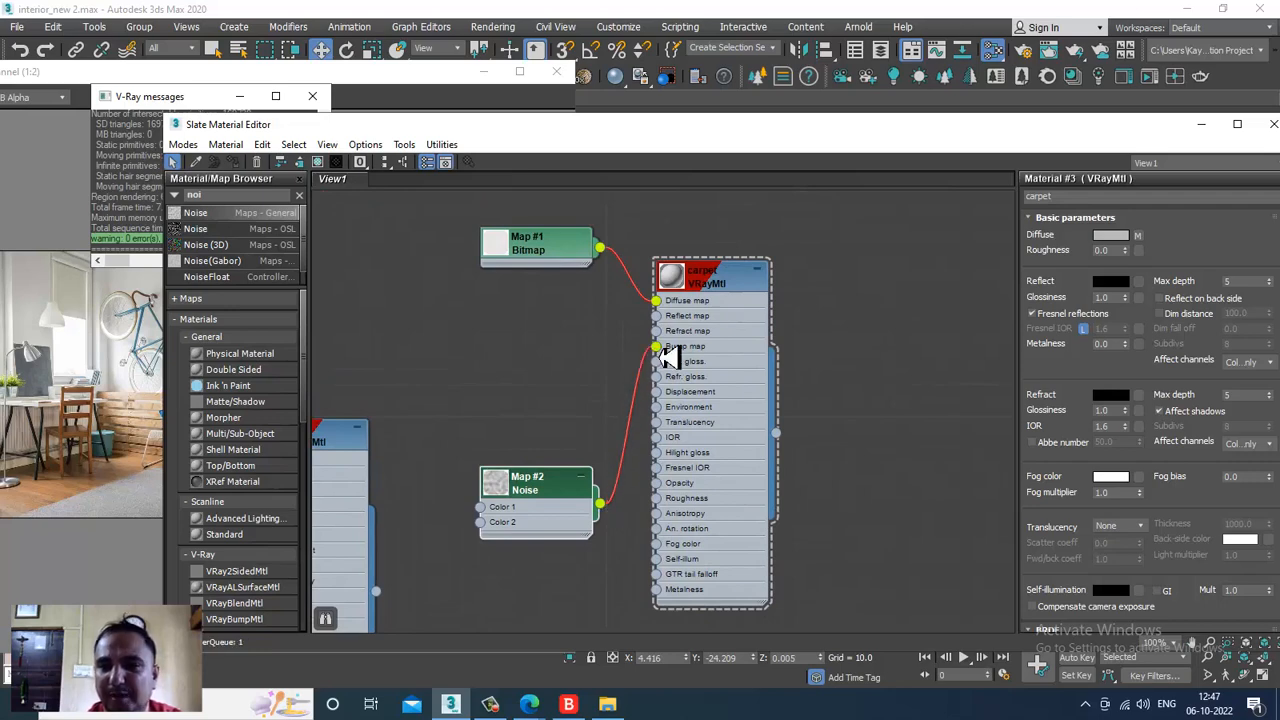
double_click(674, 277)
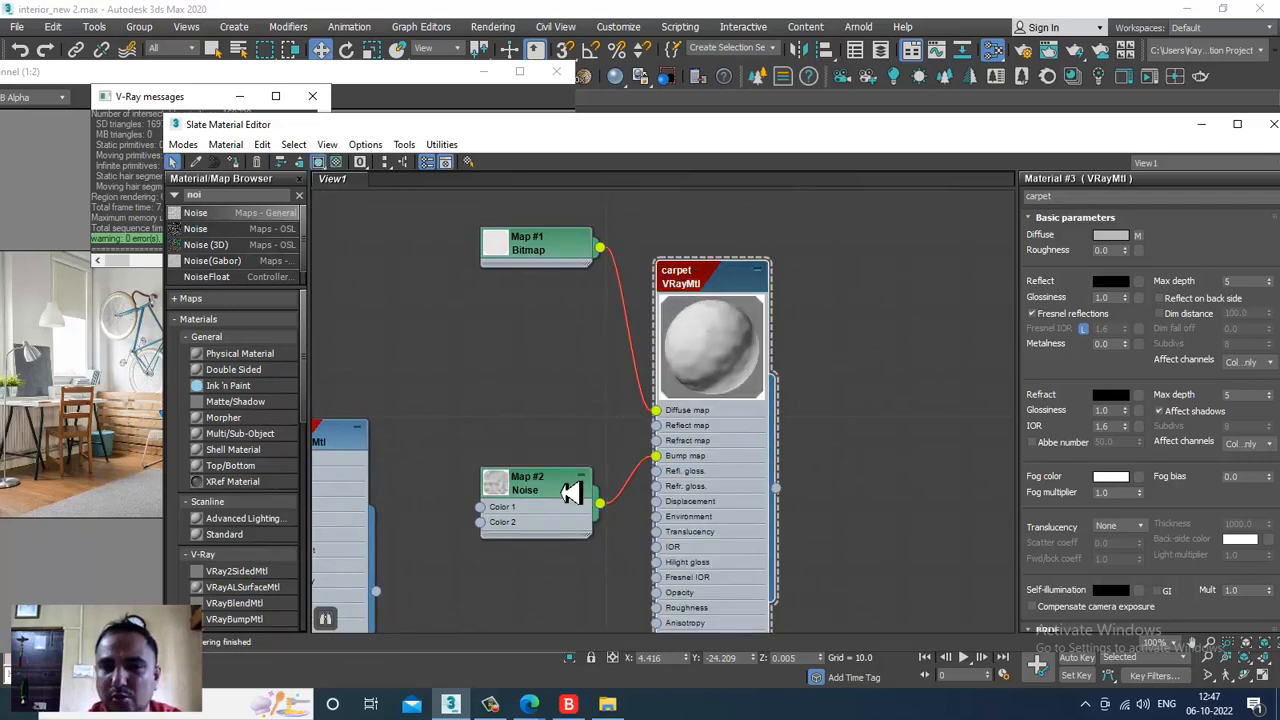
double_click(570, 493)
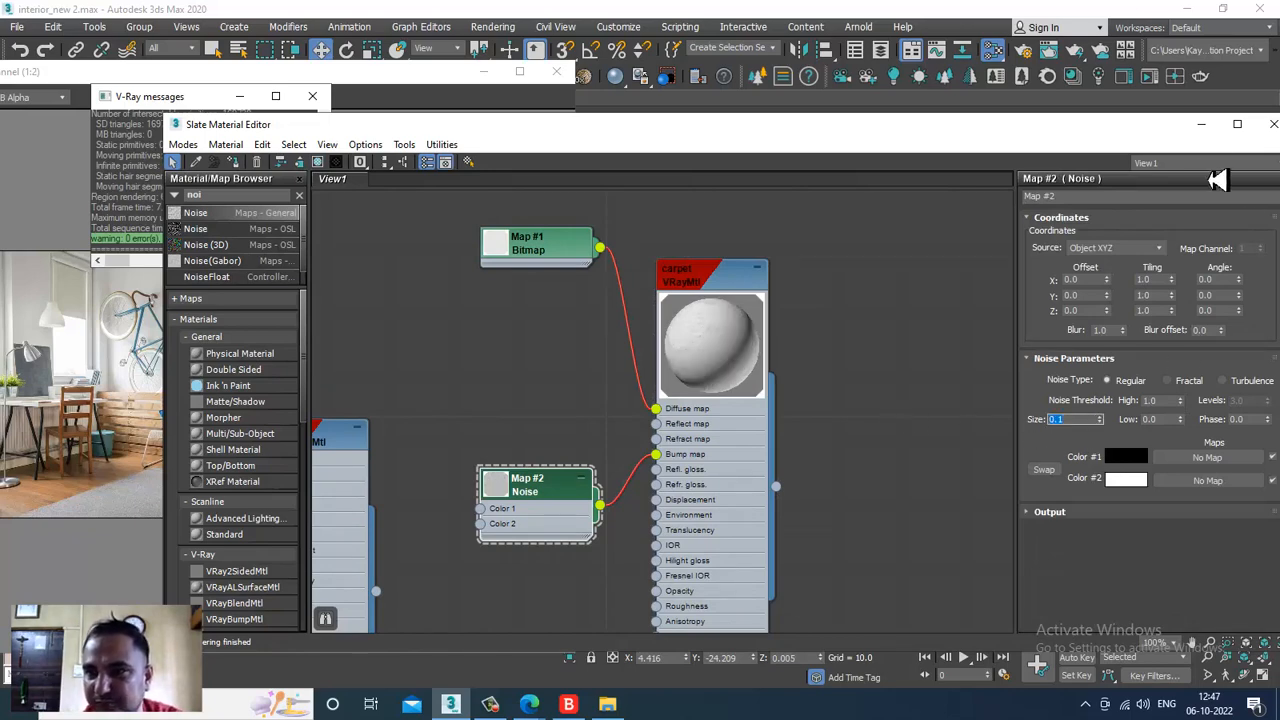
click(1201, 129)
Frame the rug in the perspective view and run a V-Ray test render to check its bump texture.
scroll(926, 438, down, 4)
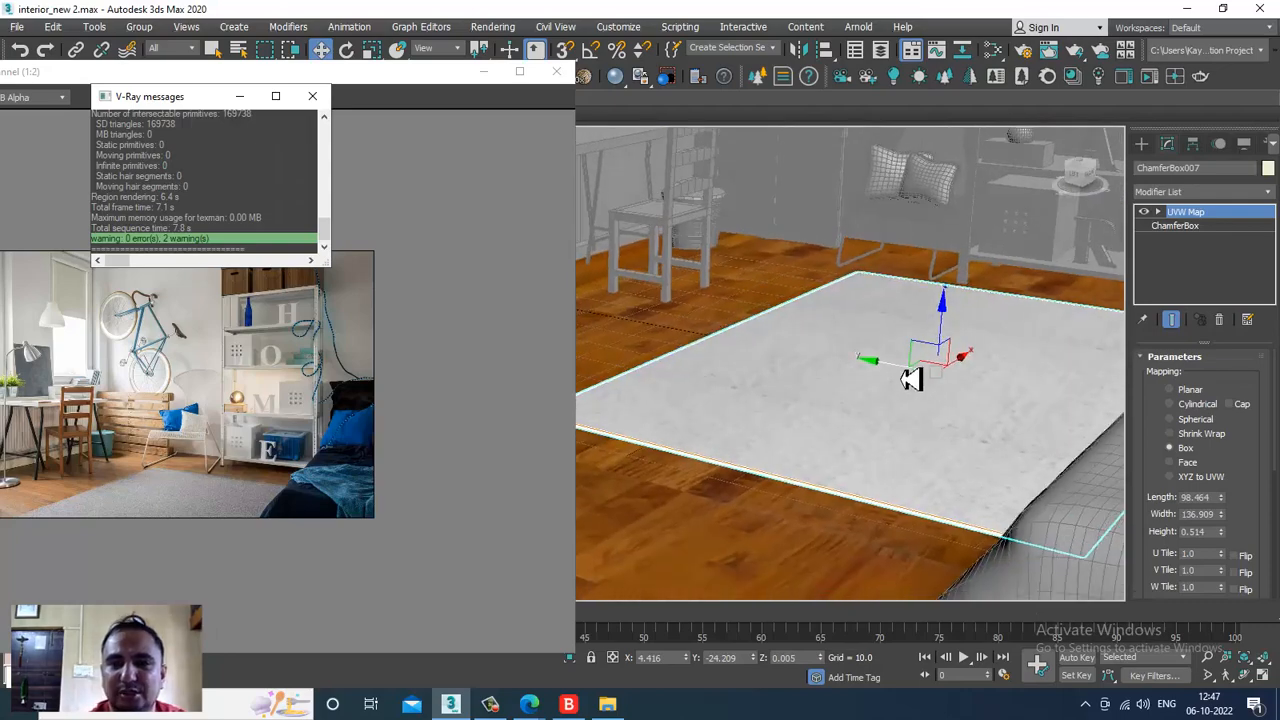
middle_drag(911, 380, 919, 452)
scroll(920, 400, up, 5)
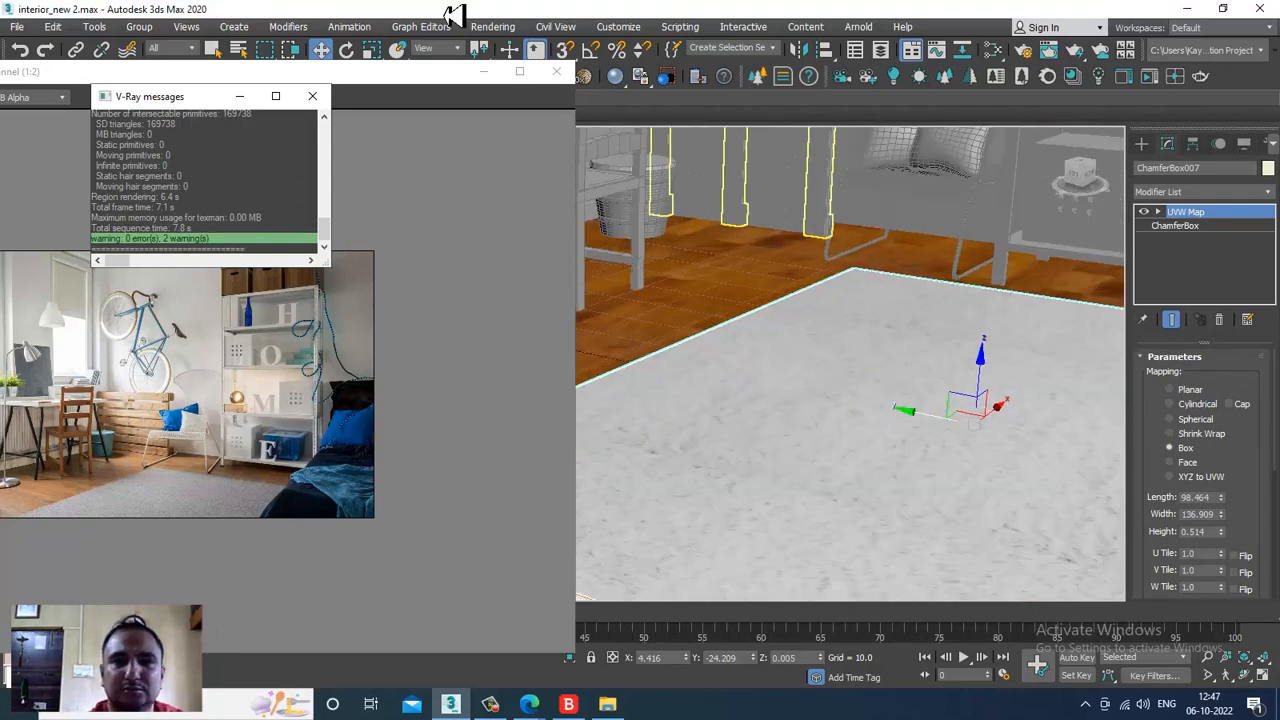
click(492, 27)
click(500, 57)
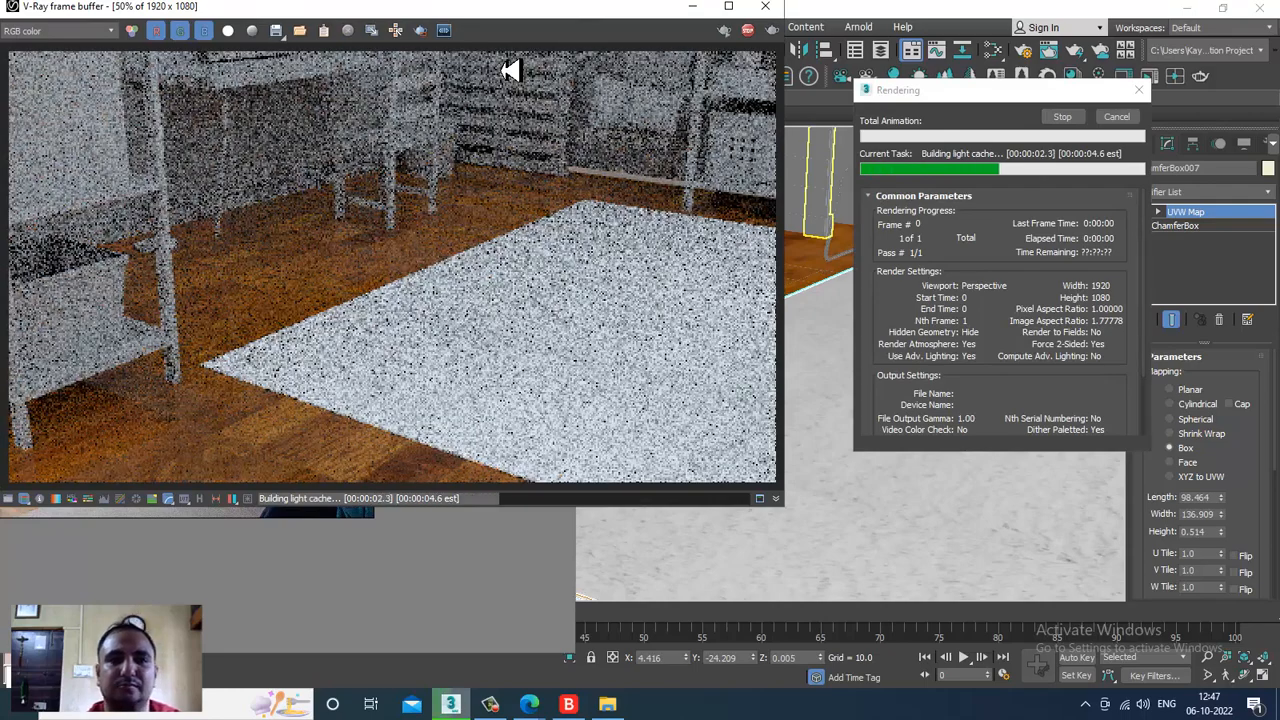
click(766, 6)
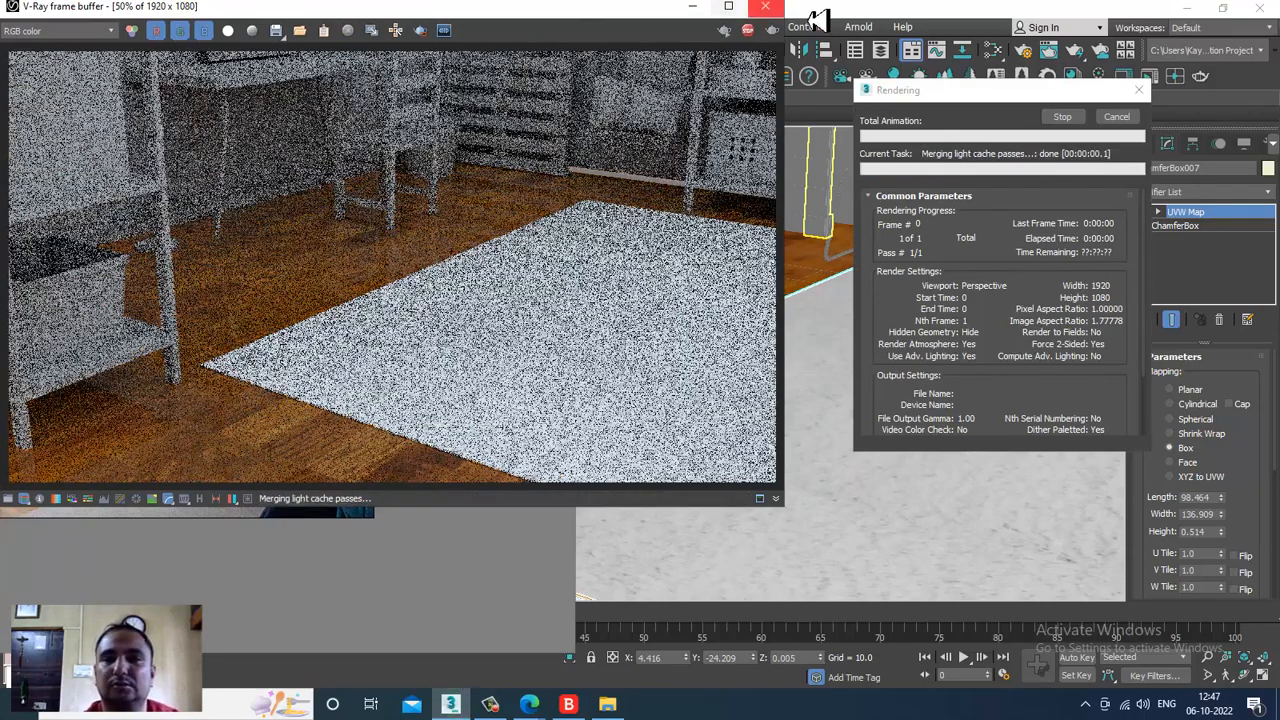
Select the room's walls in the perspective viewport.
scroll(980, 378, down, 4)
middle_drag(856, 280, 863, 414)
scroll(863, 414, down, 3)
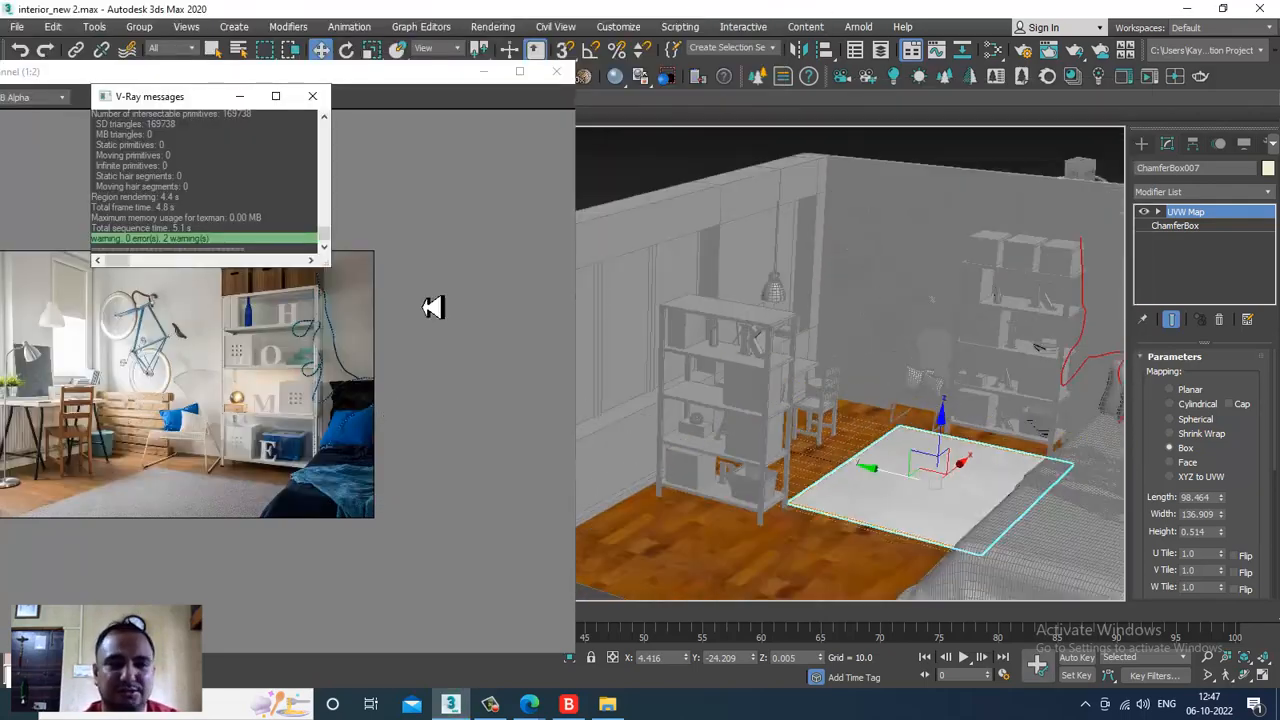
middle_drag(815, 255, 808, 335)
click(874, 271)
alt+middle_drag(877, 309, 821, 298)
scroll(871, 334, up, 5)
Clear the material browser search and create a new VRayMtl material named wall.
key(m)
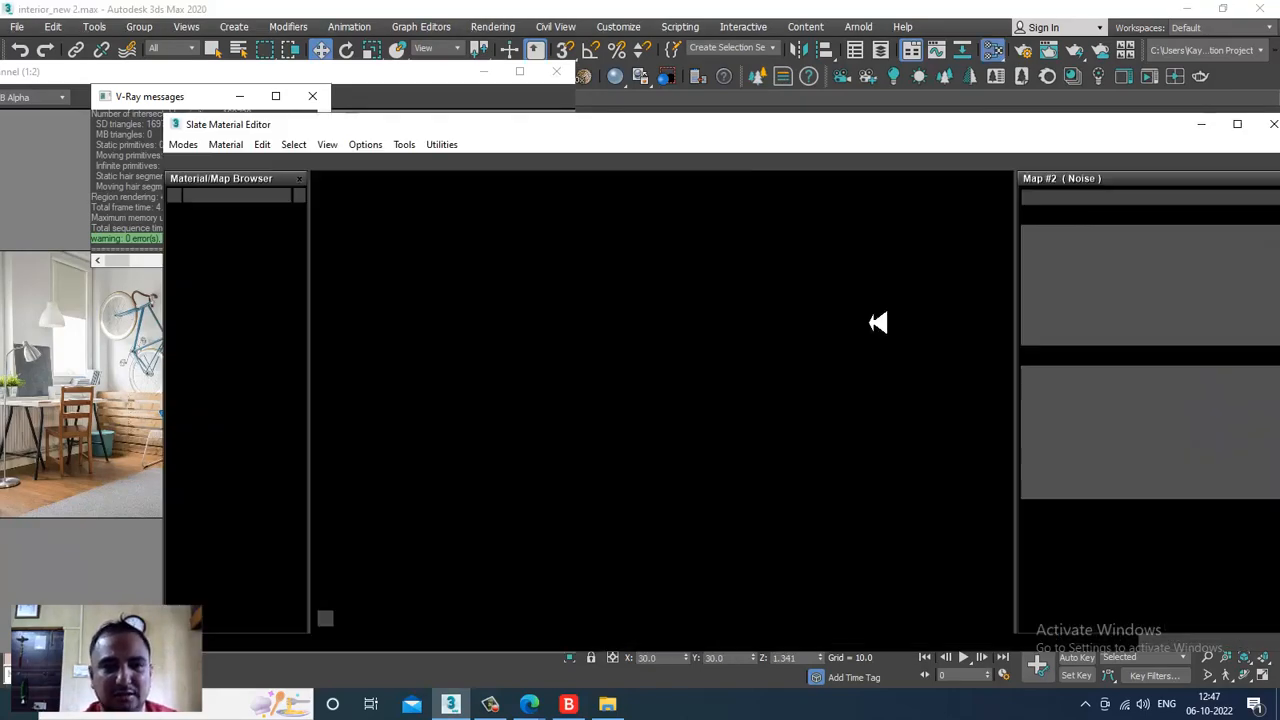
middle_drag(537, 510, 512, 300)
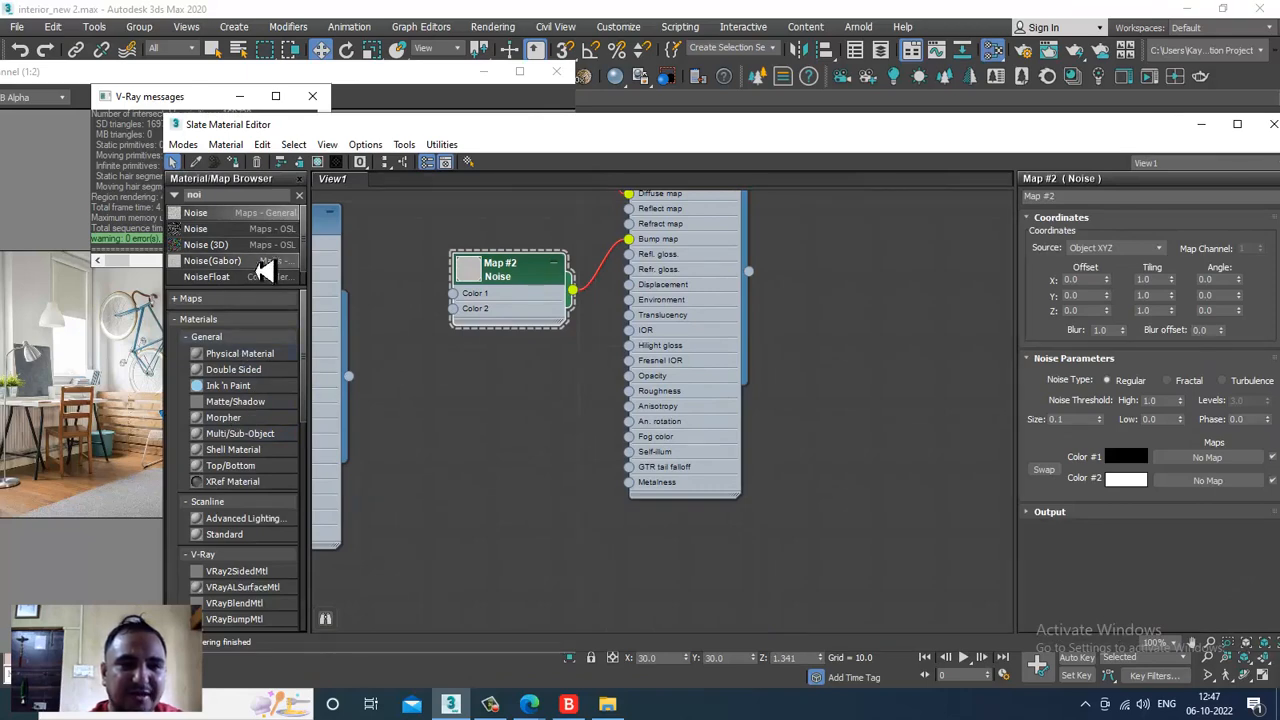
key(BackSpace)
key(BackSpace)
key(BackSpace)
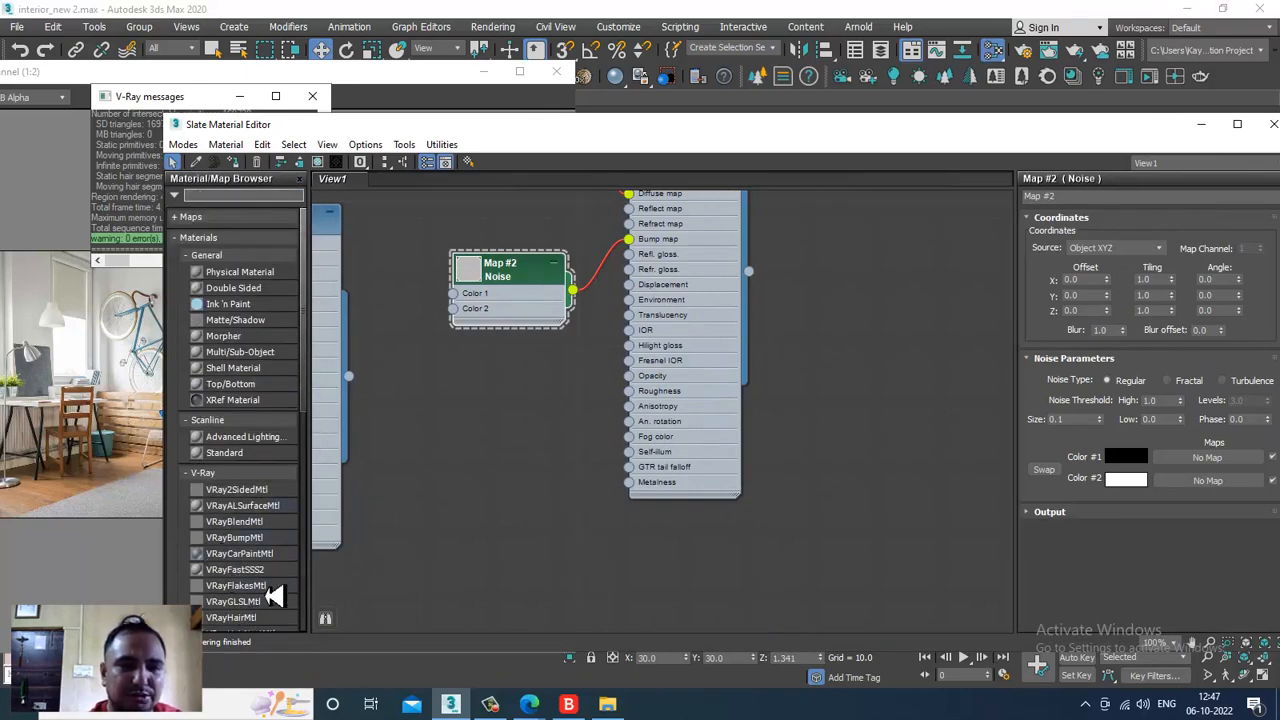
scroll(278, 590, down, 5)
drag(240, 452, 583, 445)
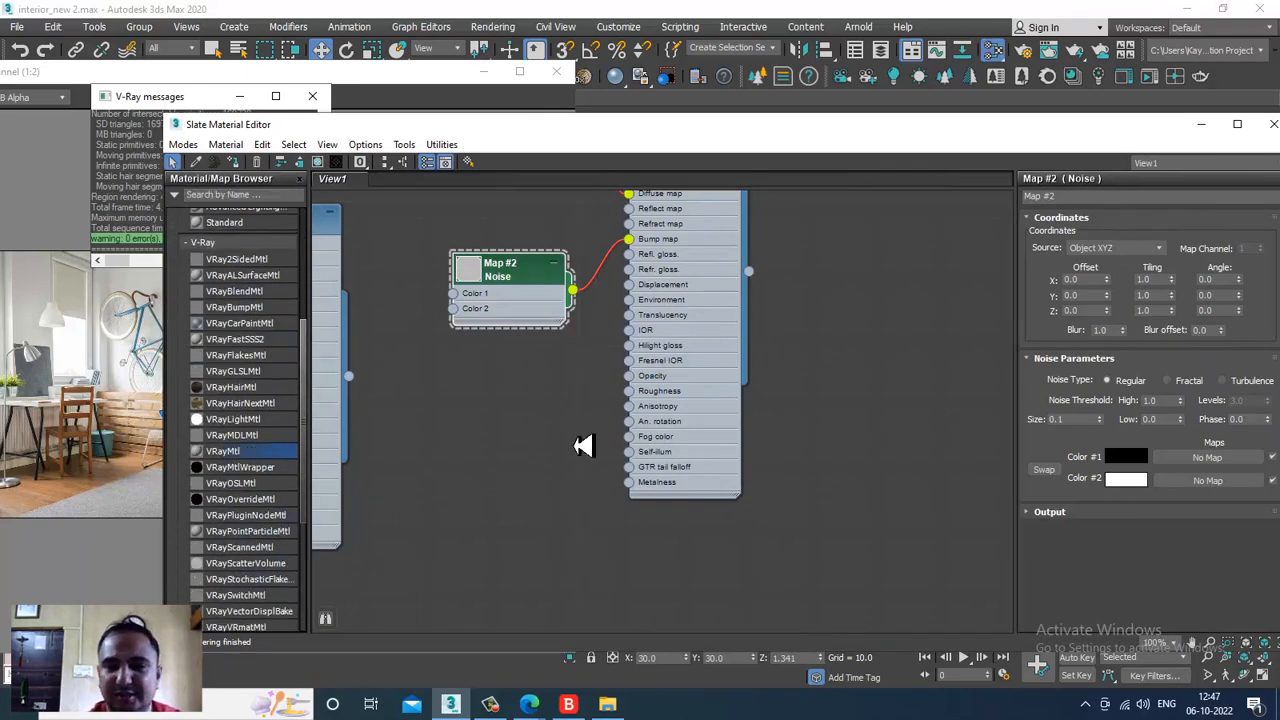
drag(868, 364, 870, 358)
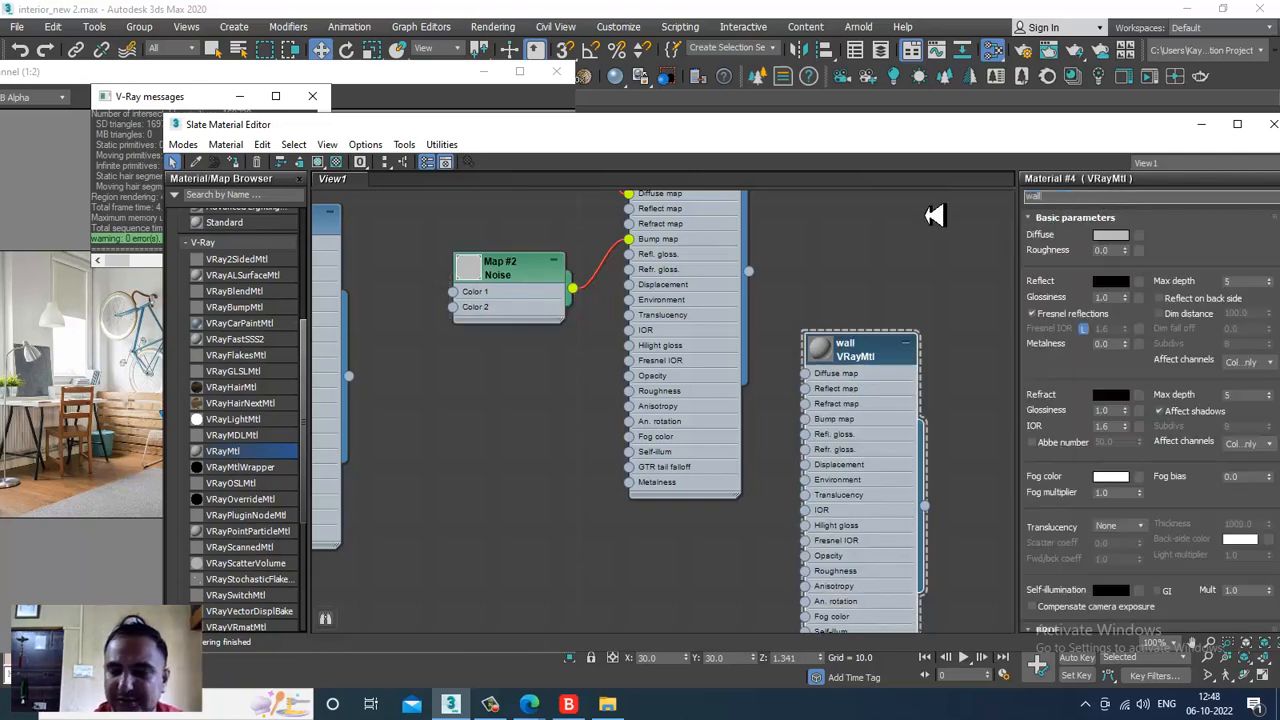
Set the wall material's diffuse color to pure white, apply it to the selected walls and check them in the viewport.
click(1110, 235)
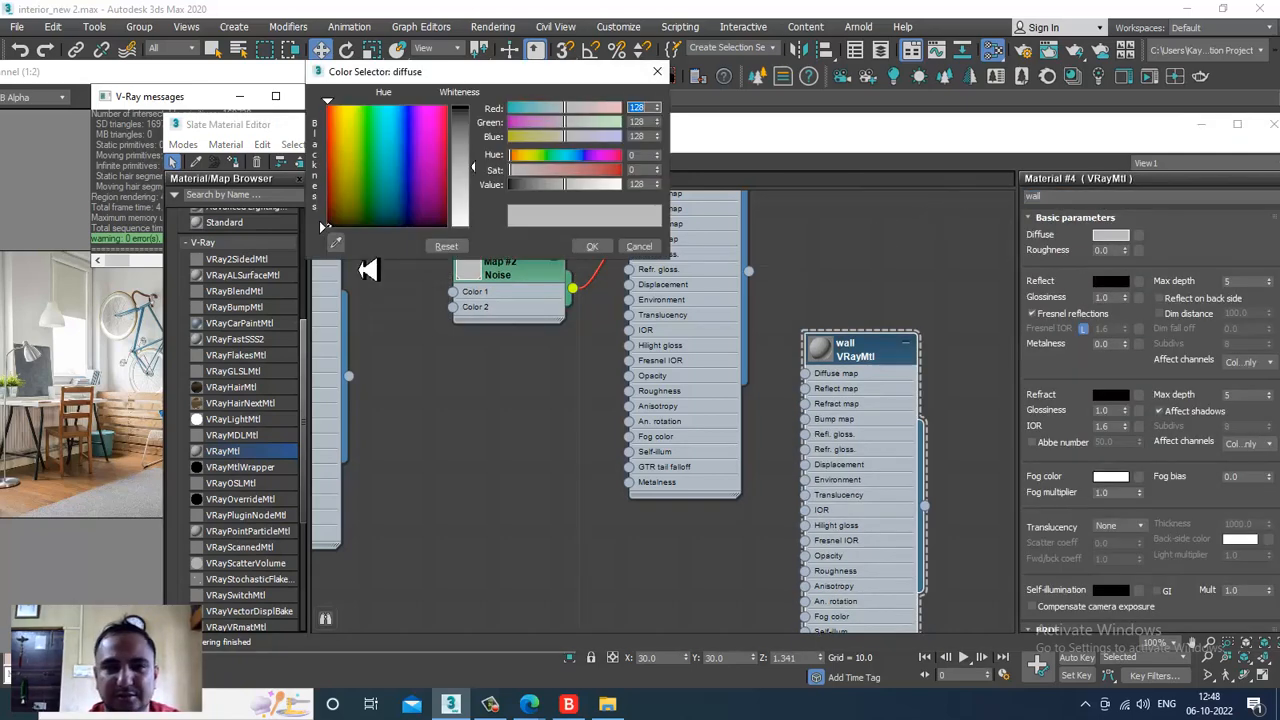
drag(484, 183, 490, 236)
click(592, 246)
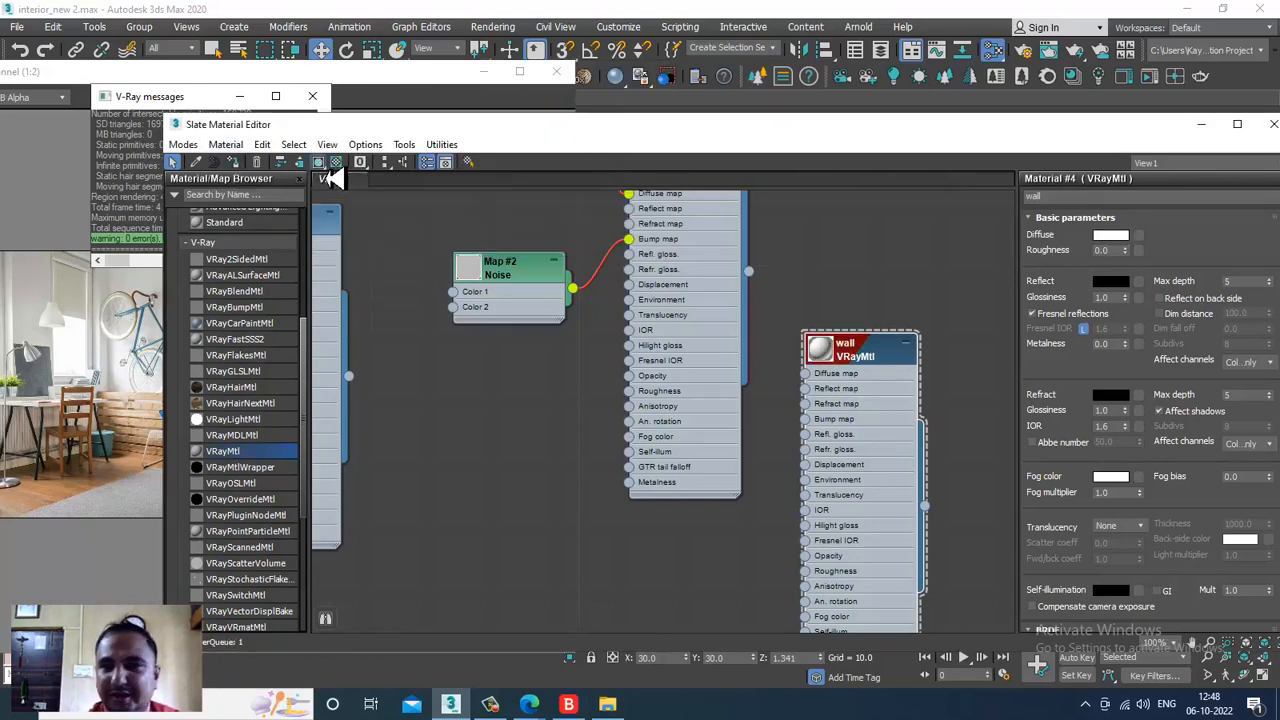
click(1201, 125)
scroll(918, 329, down, 5)
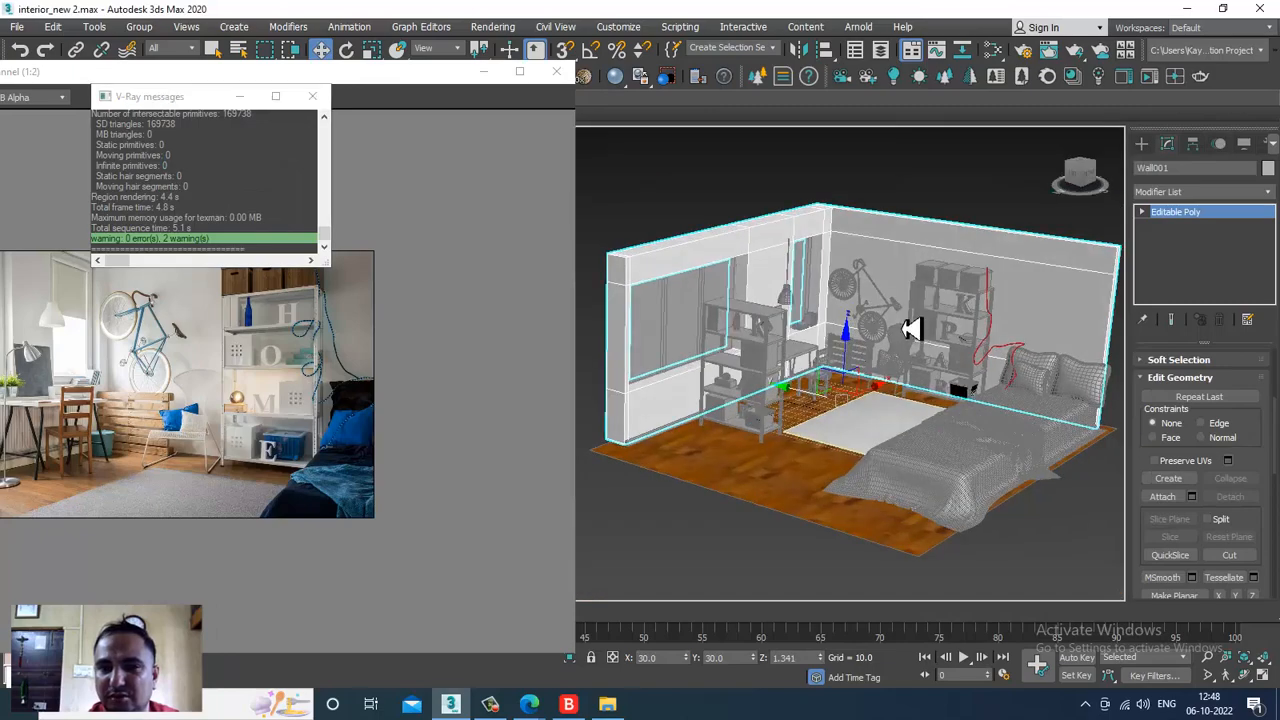
scroll(894, 331, up, 4)
Change the wall material's diffuse to a warm off-white with hue 17, saturation 34 and value 226, and uncover the walls in the viewport.
key(m)
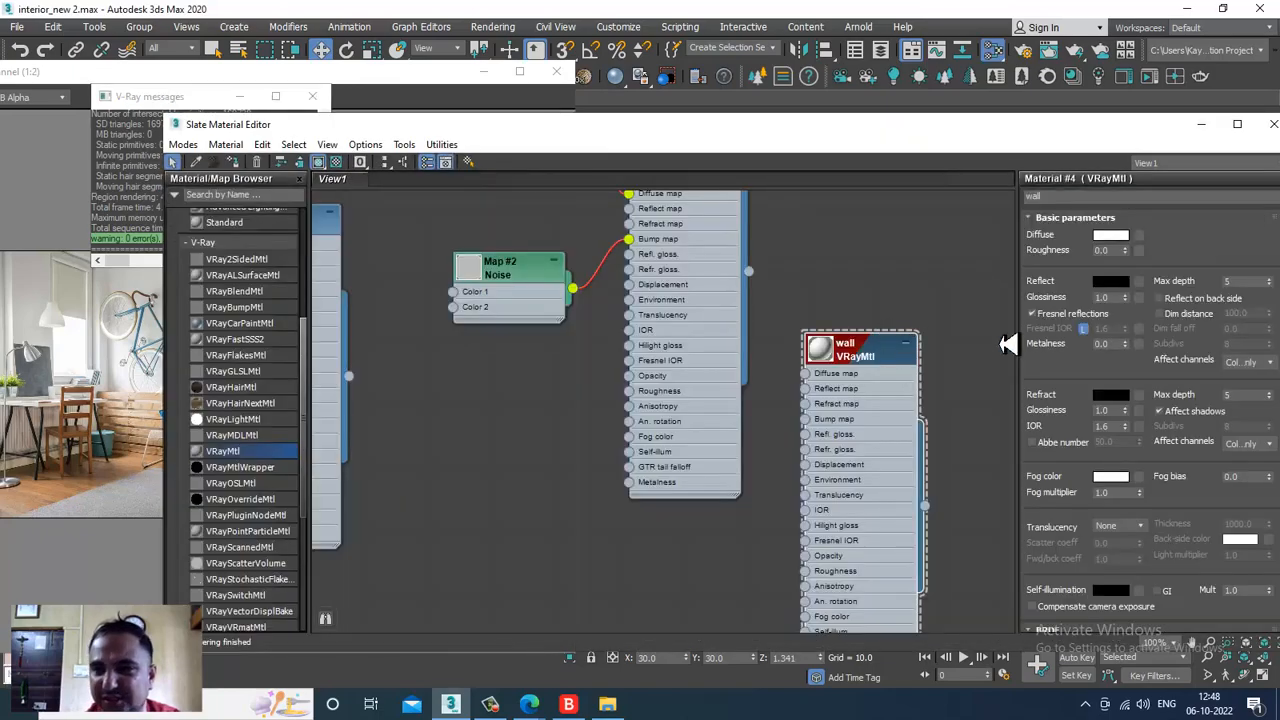
click(1110, 236)
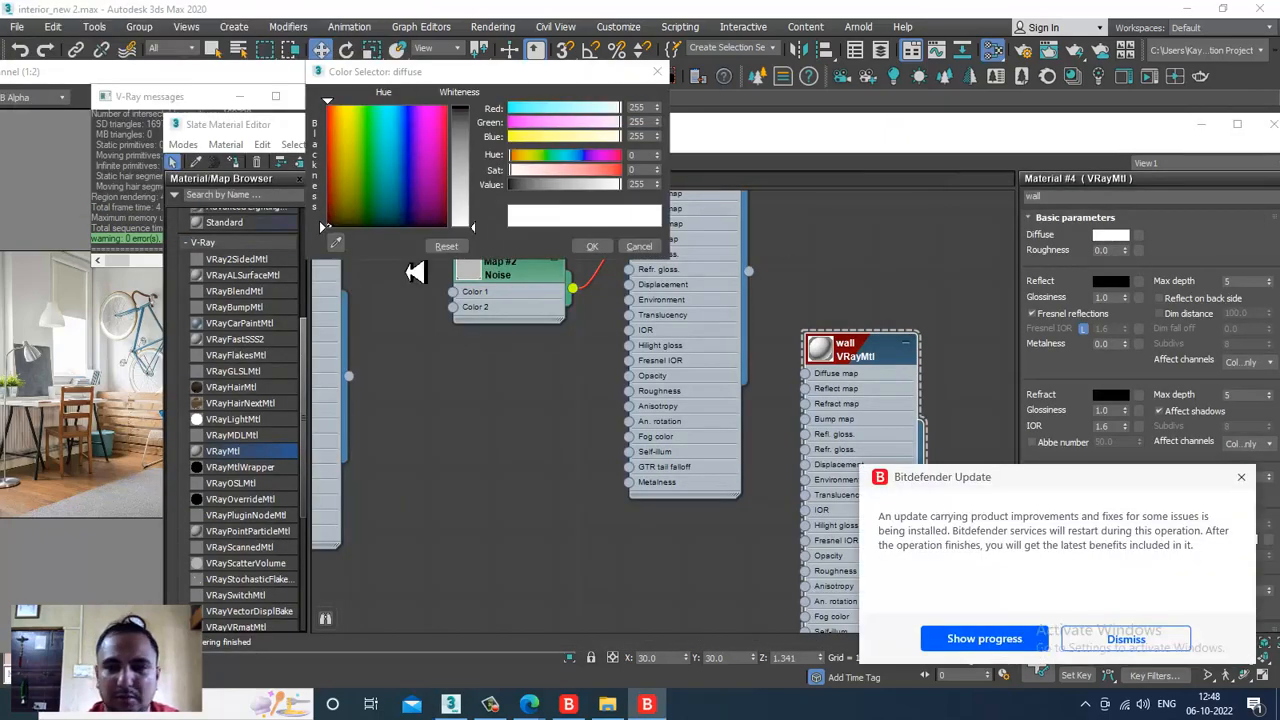
click(1242, 478)
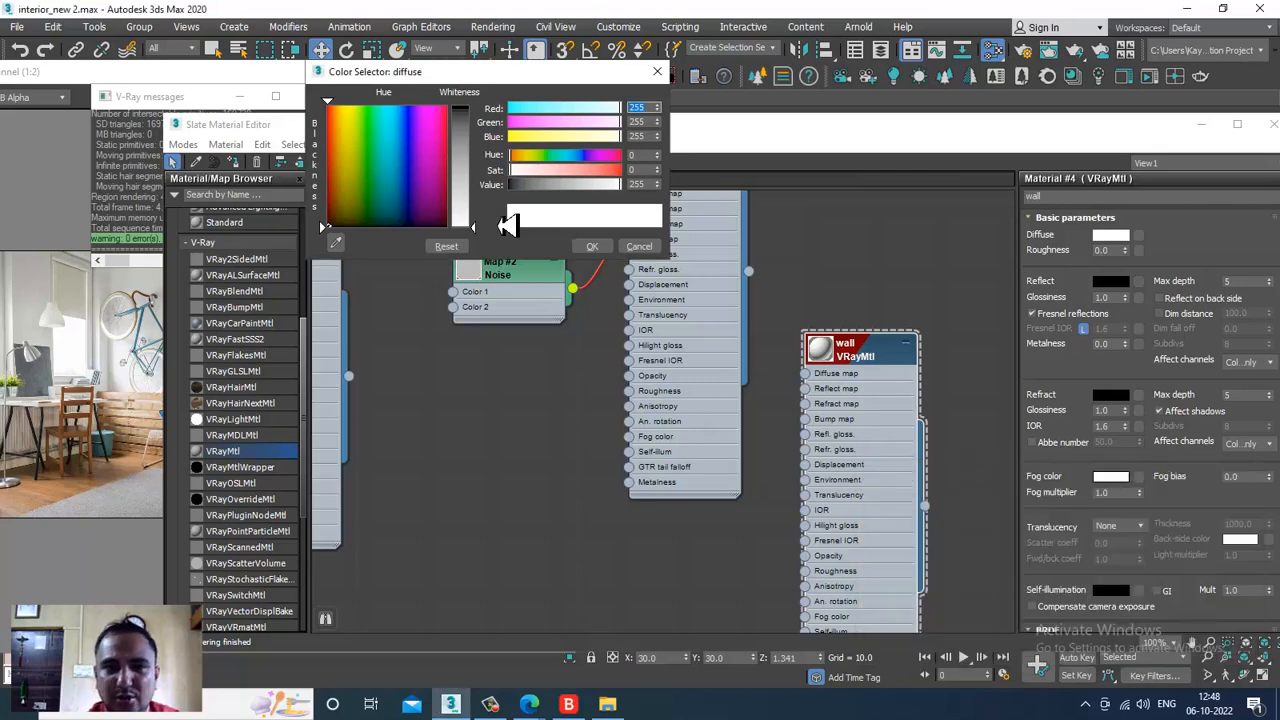
click(344, 178)
mouse_move(344, 178)
mouse_down()
mouse_move(360, 160)
mouse_move(340, 131)
mouse_move(344, 176)
mouse_move(336, 164)
mouse_up()
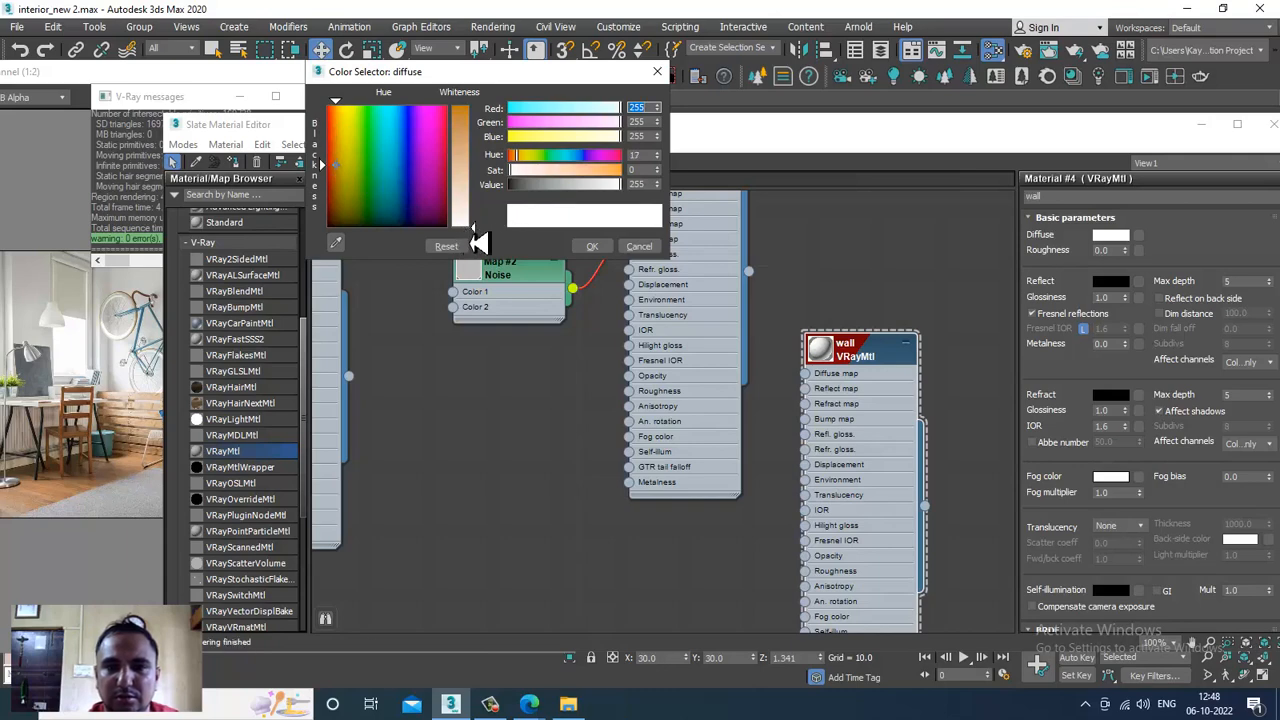
drag(476, 244, 482, 221)
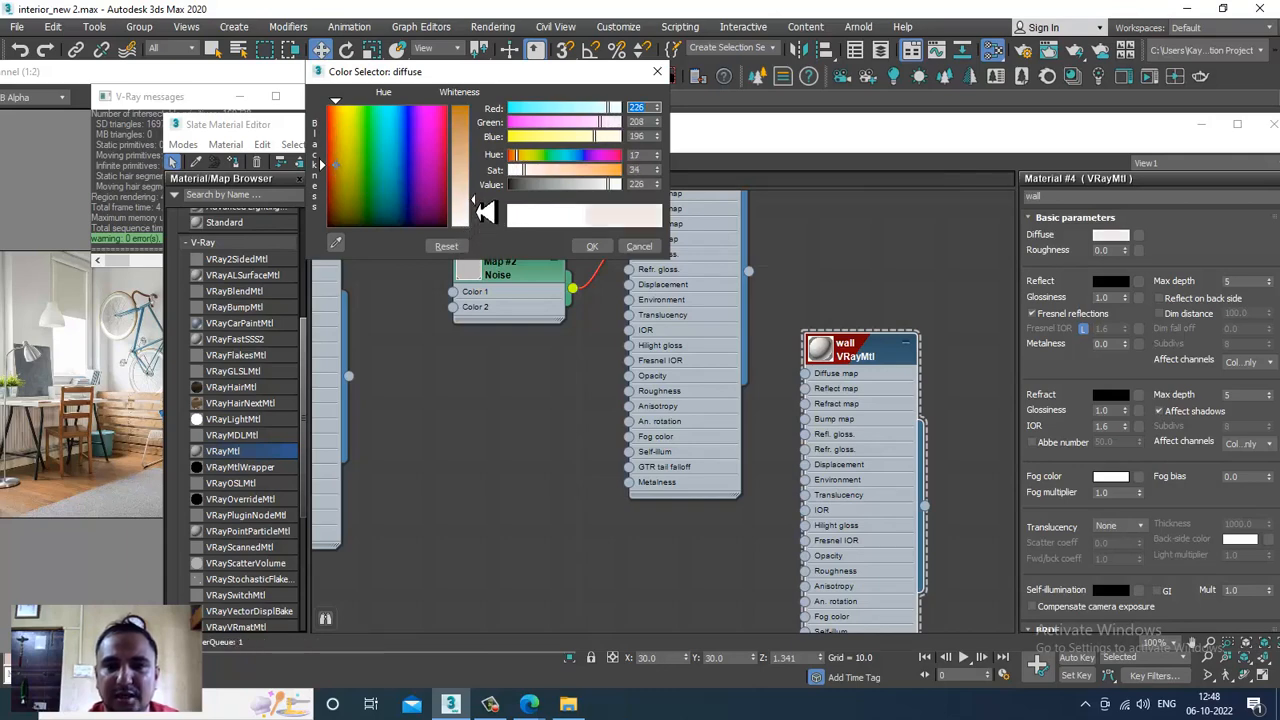
click(598, 246)
drag(916, 137, 674, 446)
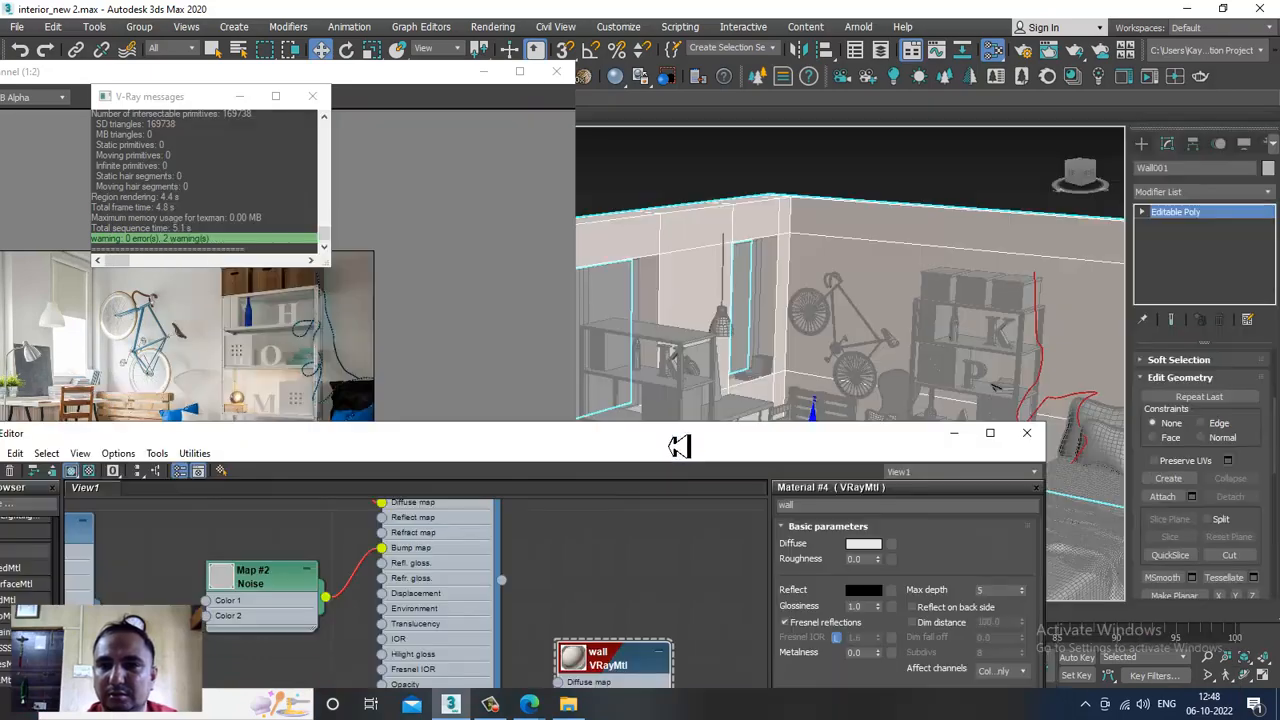
Deselect the walls, minimize the material editor and inspect the wall color and furniture up close in the perspective viewport.
click(937, 184)
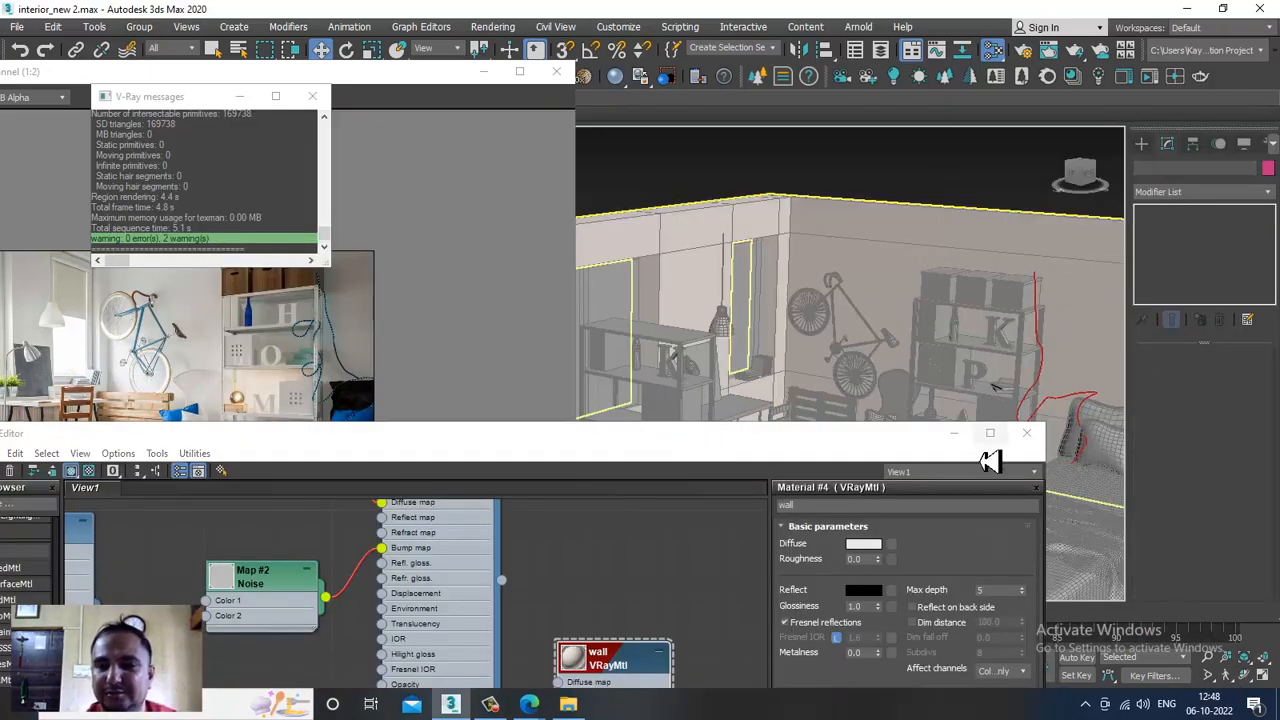
click(955, 433)
scroll(923, 391, up, 6)
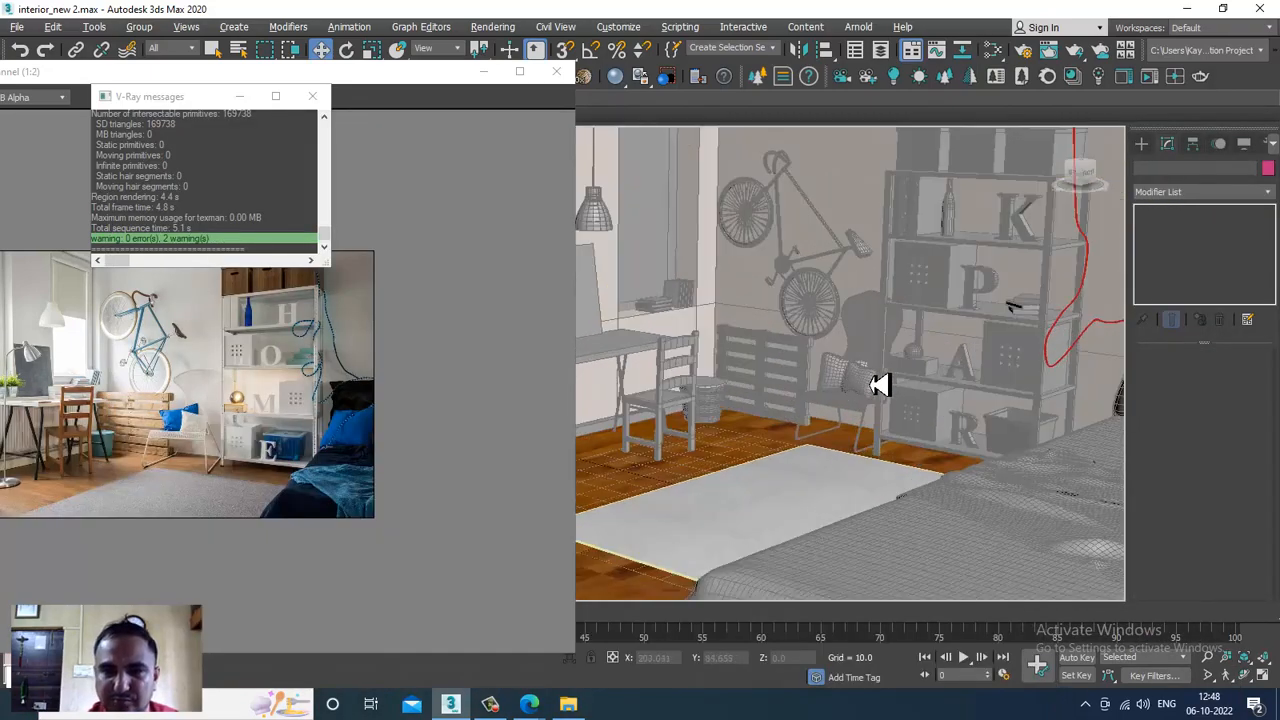
scroll(850, 380, down, 3)
scroll(800, 398, up, 5)
scroll(805, 394, down, 5)
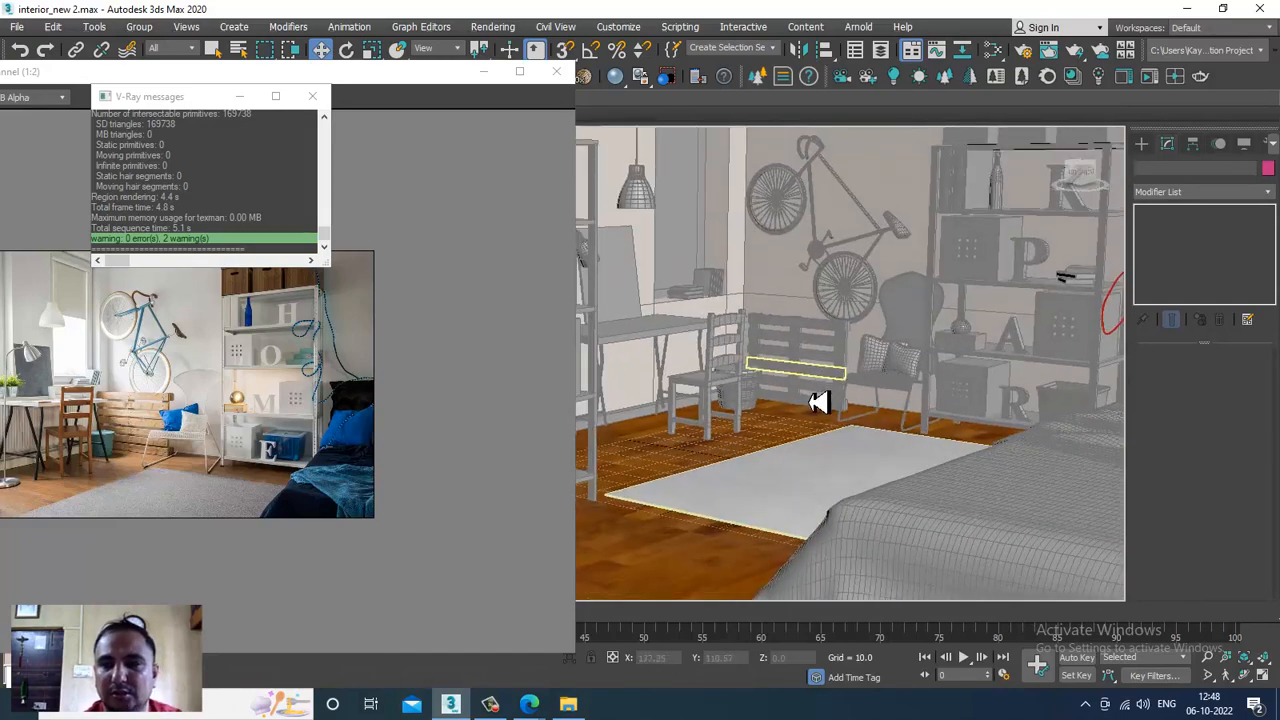
scroll(818, 401, down, 3)
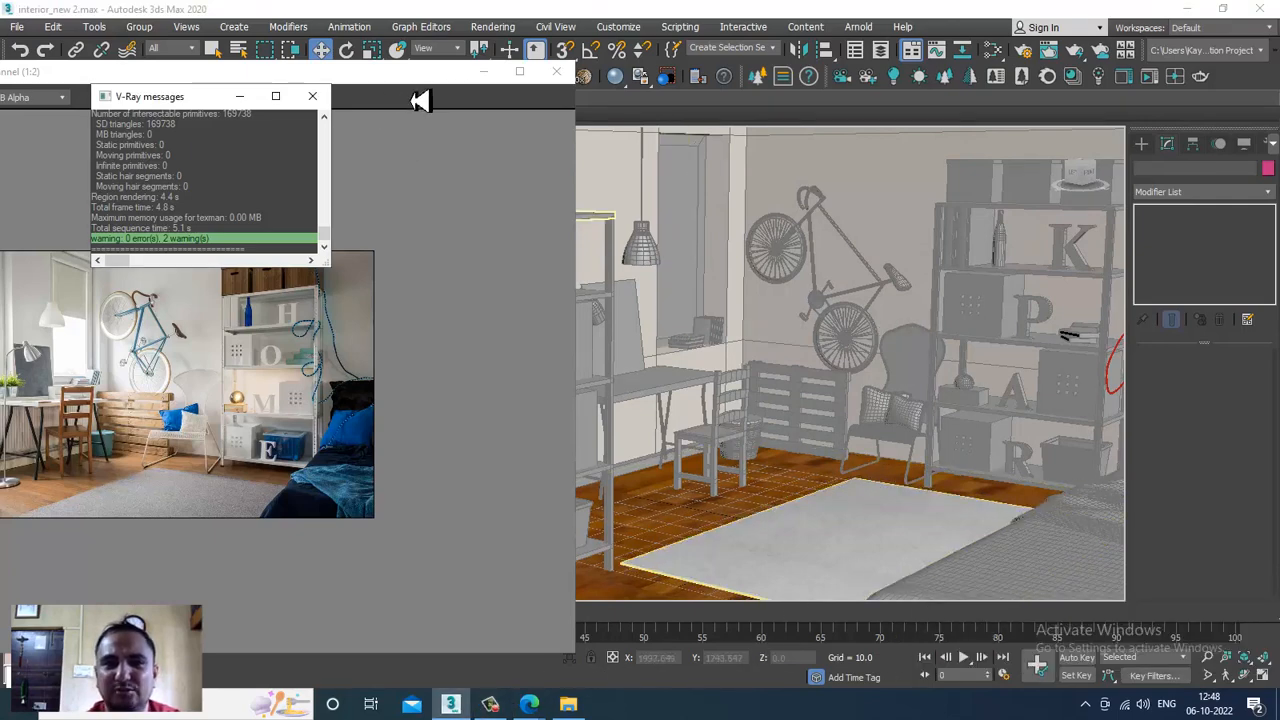
Move the reference image window aside to uncover the perspective viewport, select the carpet rug and check the whole room.
drag(433, 77, 257, 104)
alt+middle_drag(860, 404, 849, 374)
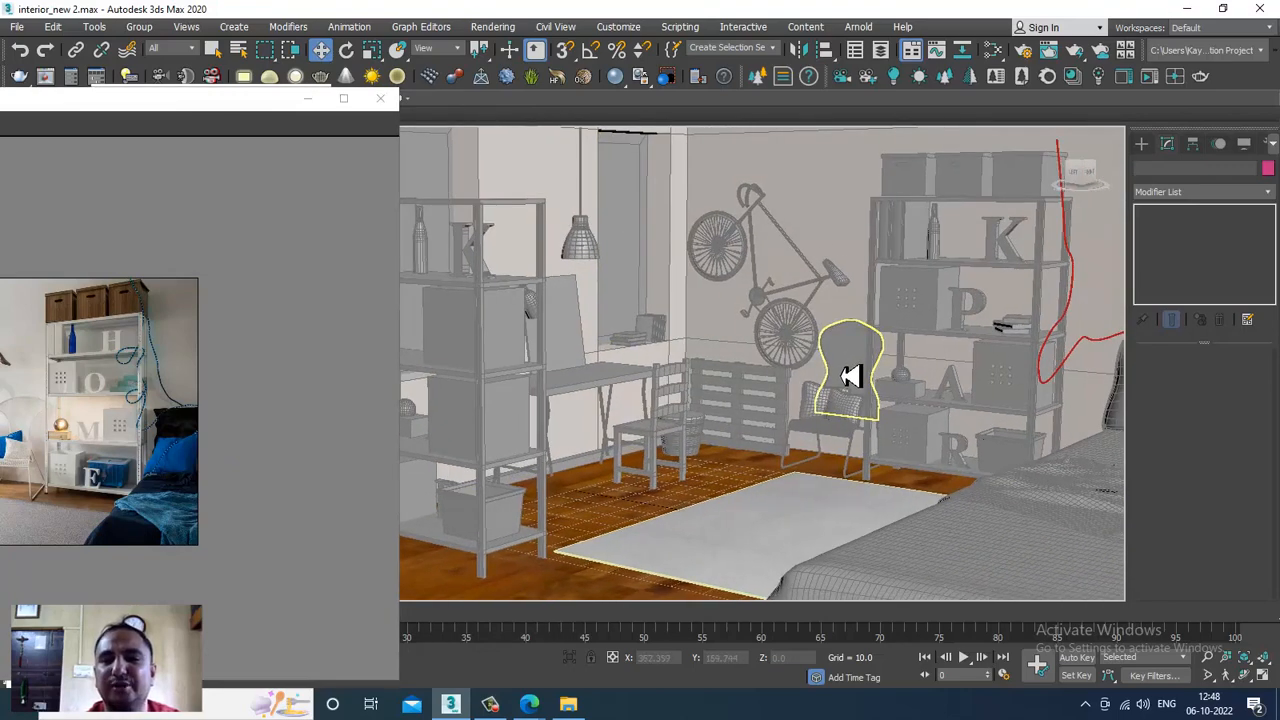
click(799, 515)
middle_drag(852, 441, 865, 418)
drag(262, 107, 104, 94)
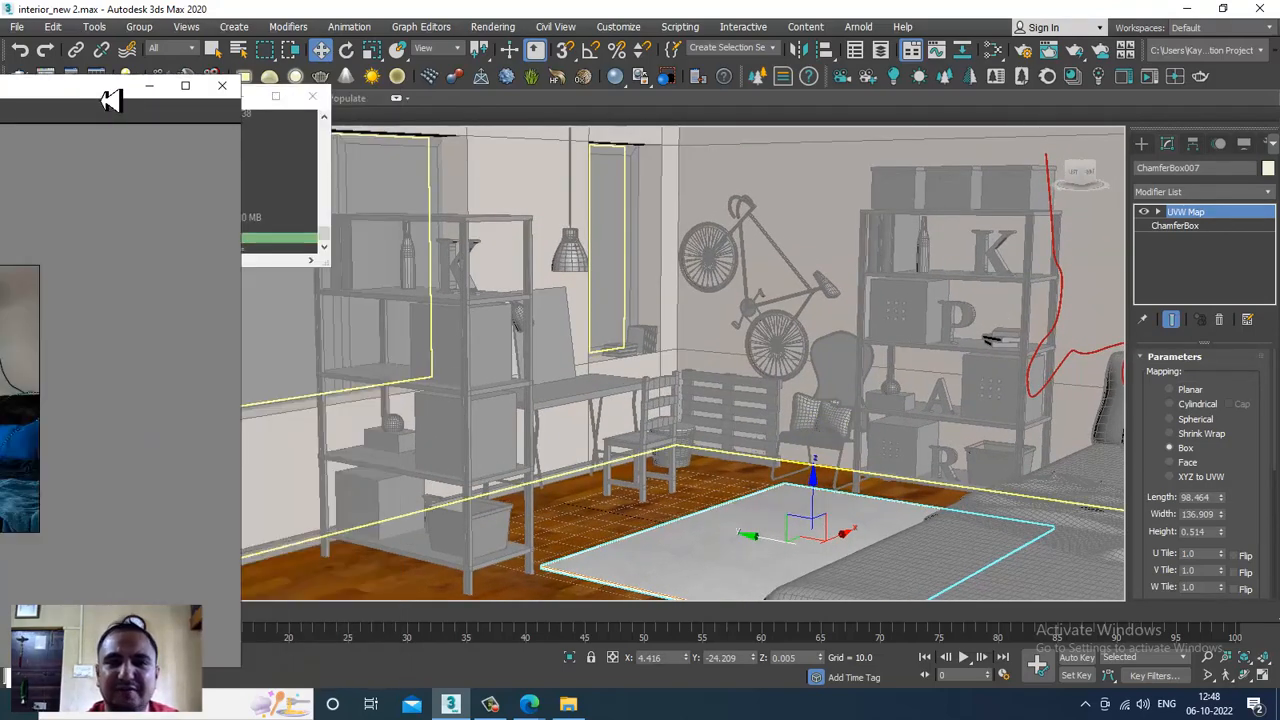
alt+middle_drag(790, 404, 886, 383)
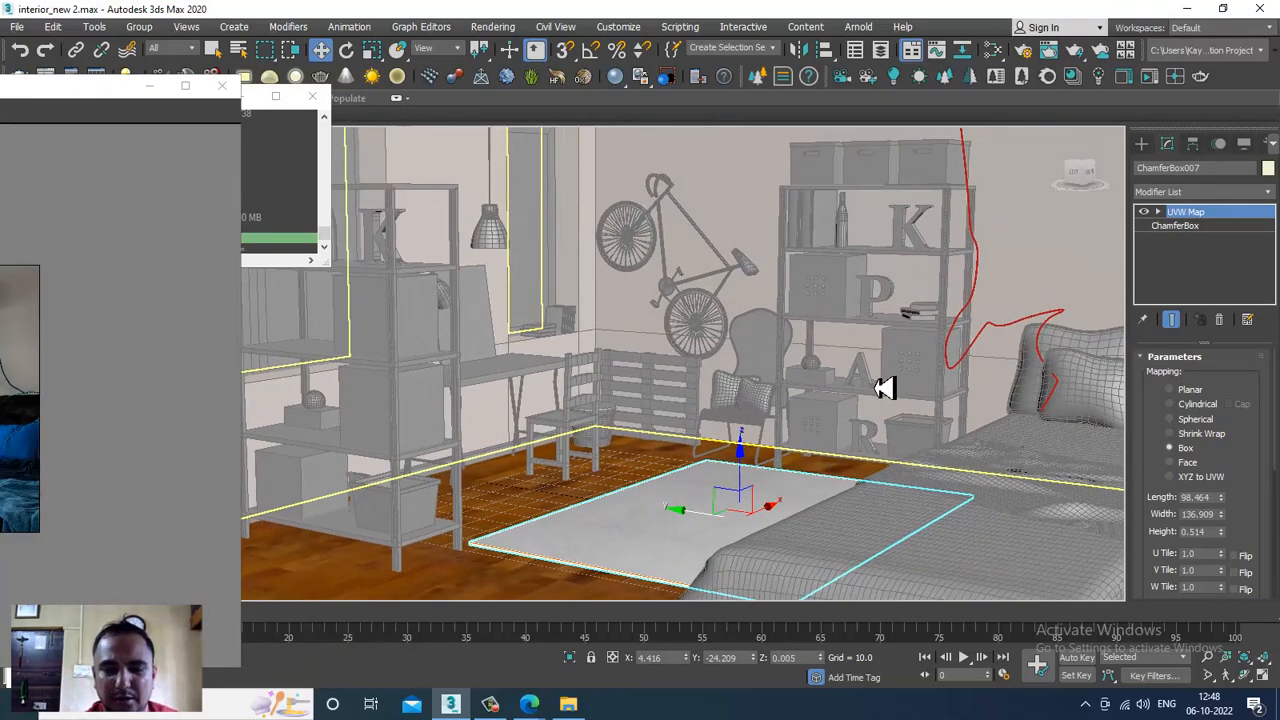
middle_drag(841, 431, 841, 427)
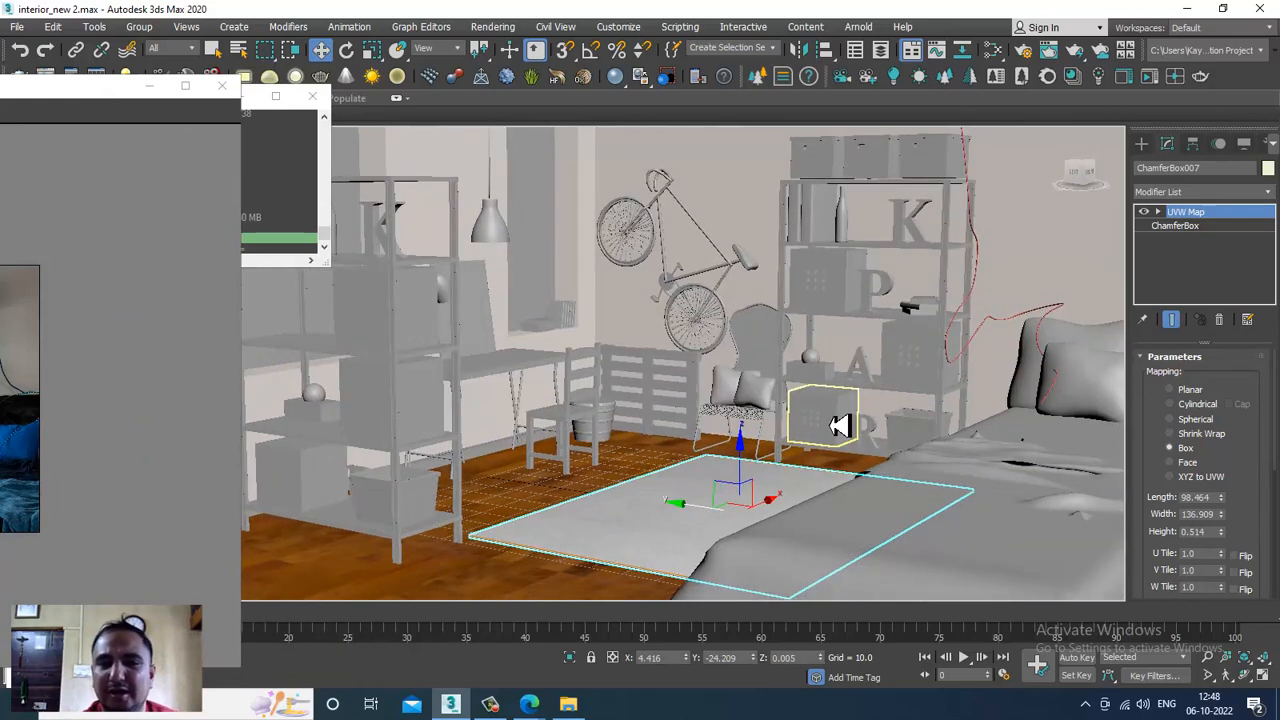